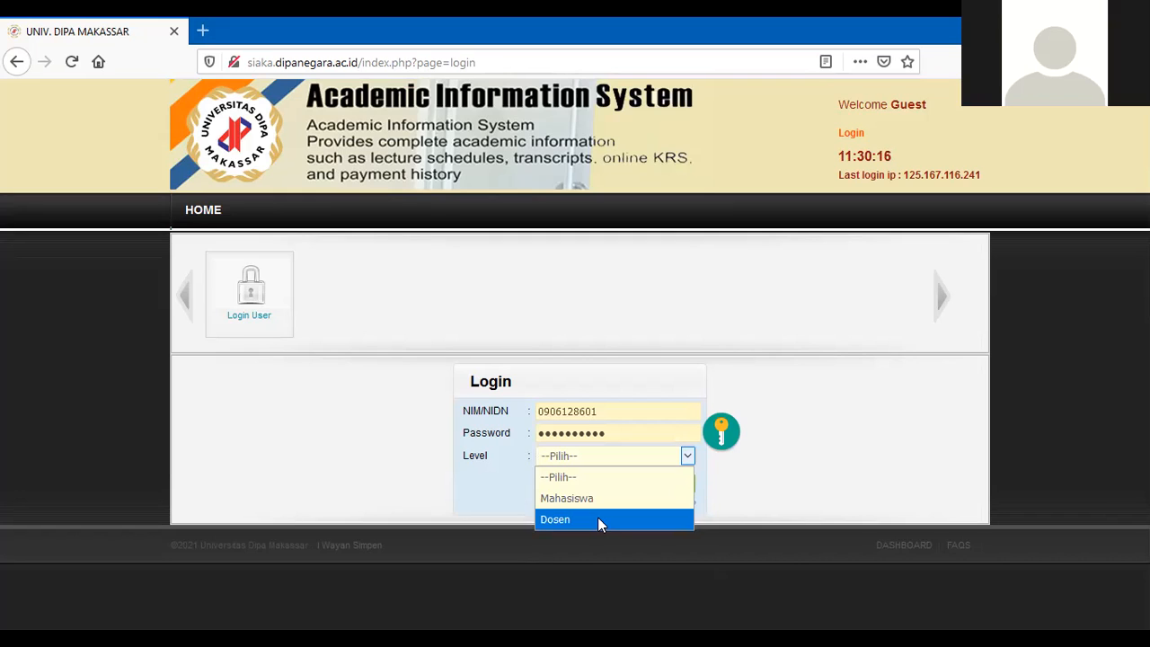
Log in to the academic information system with the user level set to Dosen
left_click(597, 518)
left_click(582, 488)
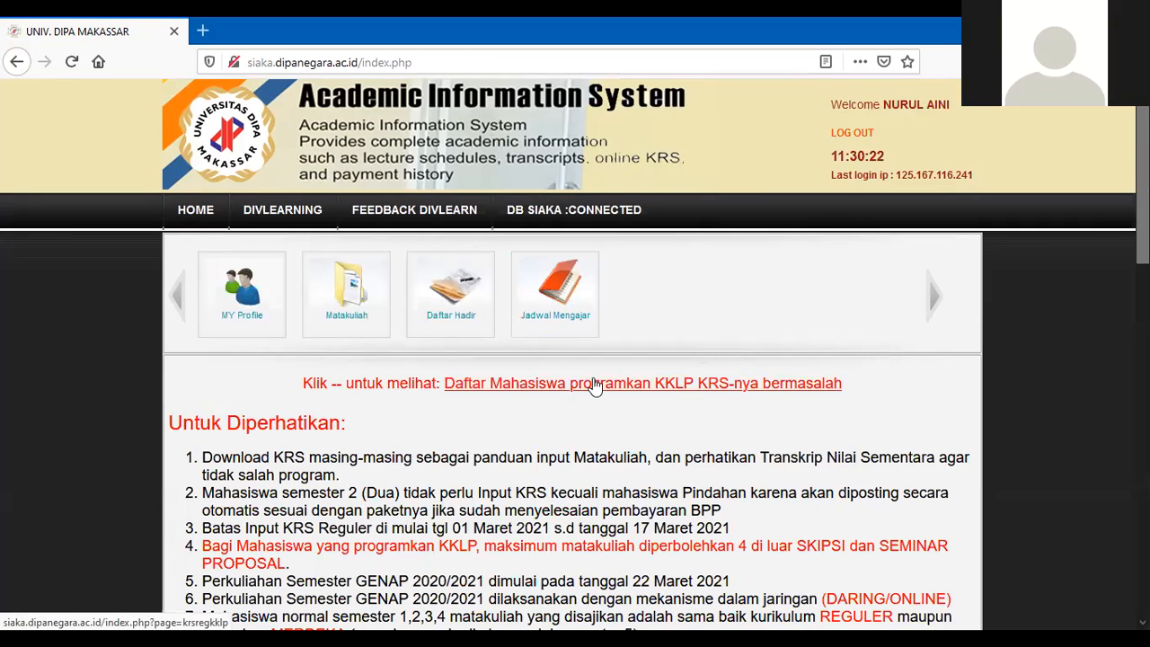
scroll(593, 384, "down", 3)
scroll(597, 384, "up", 3)
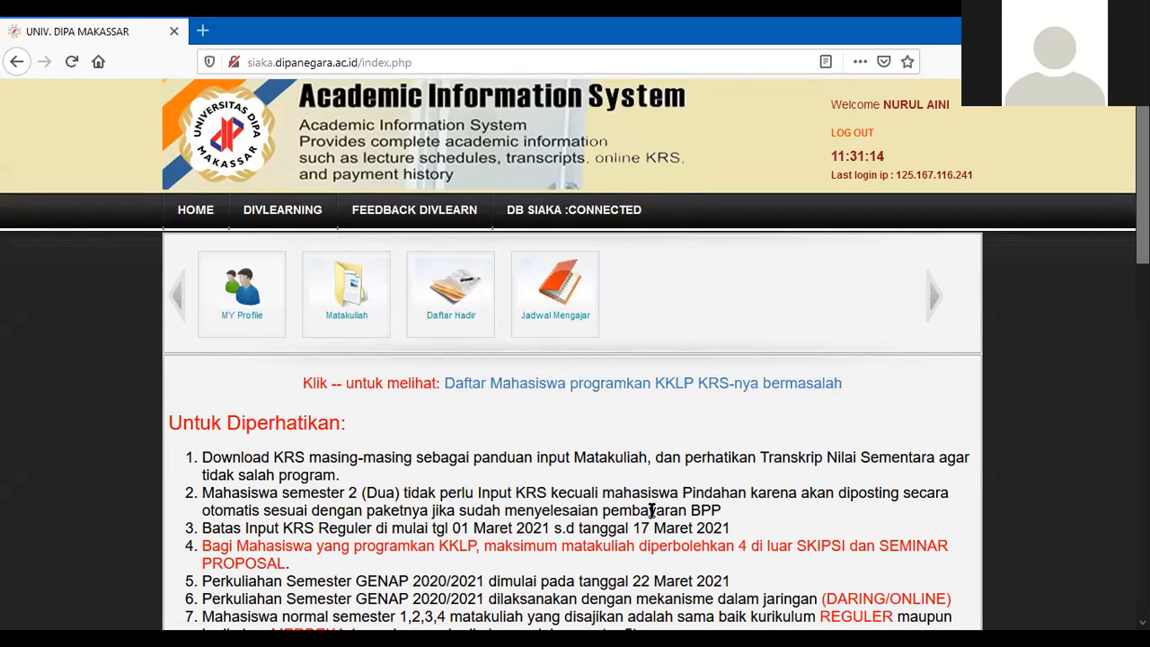
Open the teaching schedule (Jadwal Mengajar) and look through the GENAP2021 courses, class times, rooms and classes
left_click(569, 286)
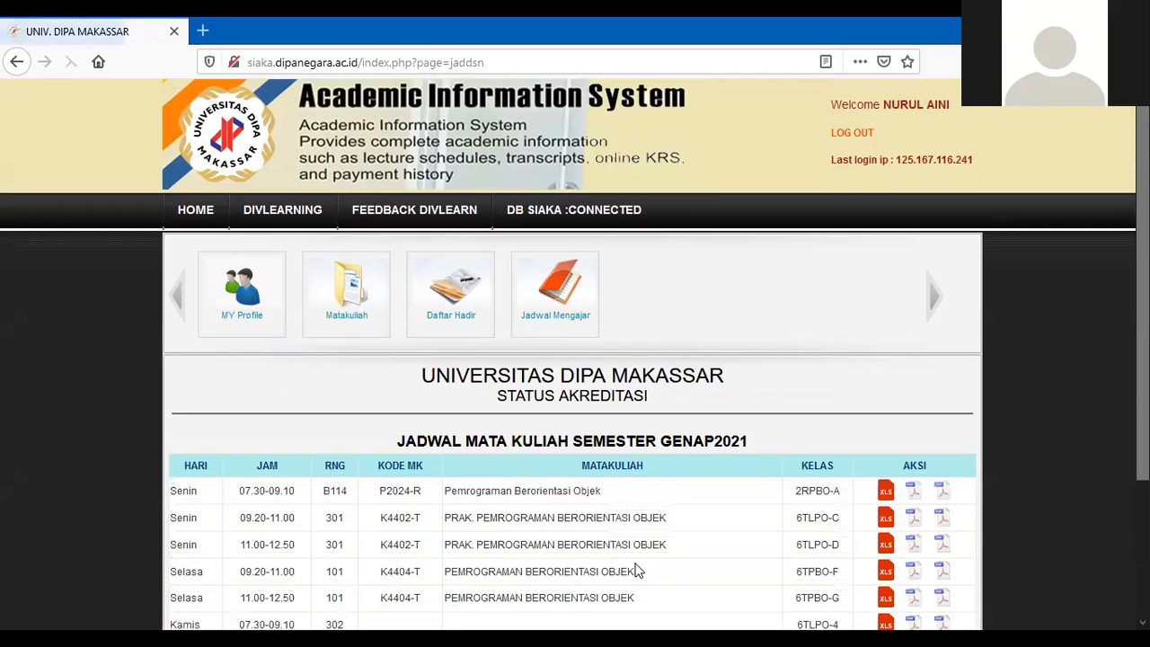
scroll(575, 563, "down", 3)
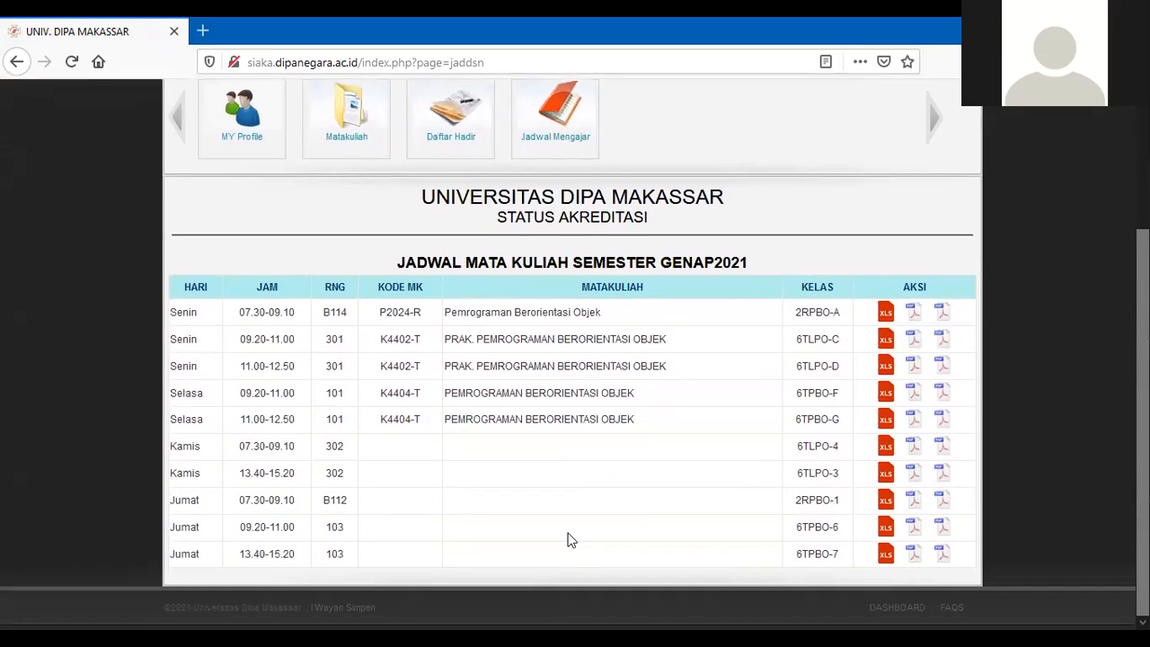
scroll(568, 539, "up", 1)
scroll(568, 537, "down", 1)
scroll(568, 537, "down", 1)
scroll(519, 339, "up", 3)
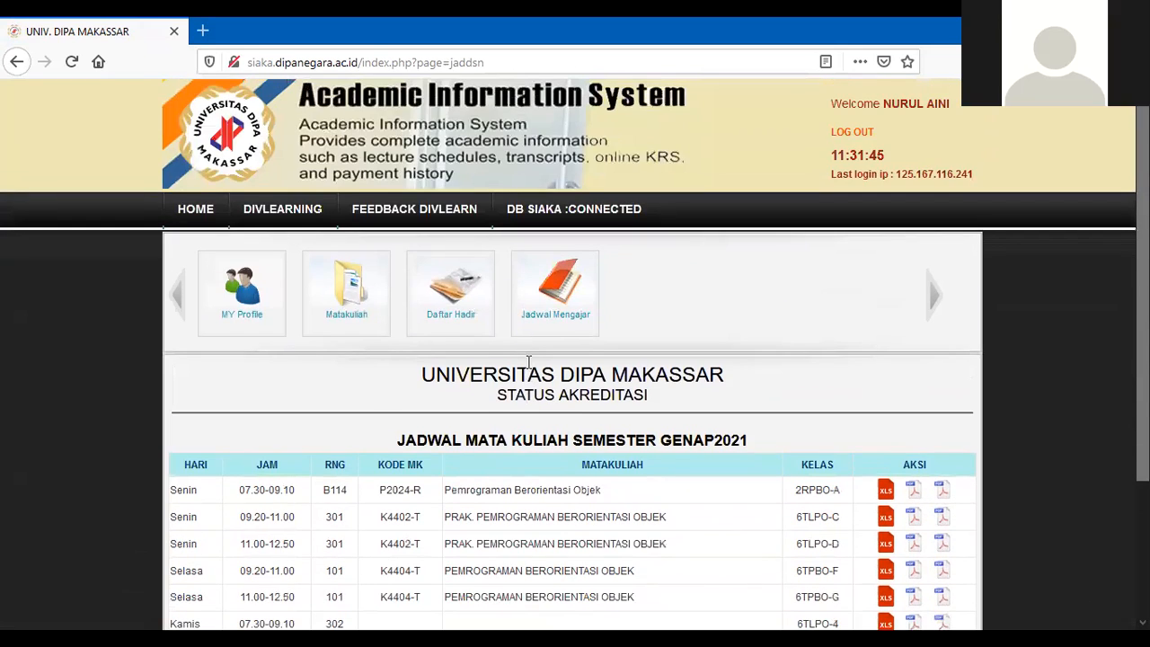
scroll(529, 360, "down", 1)
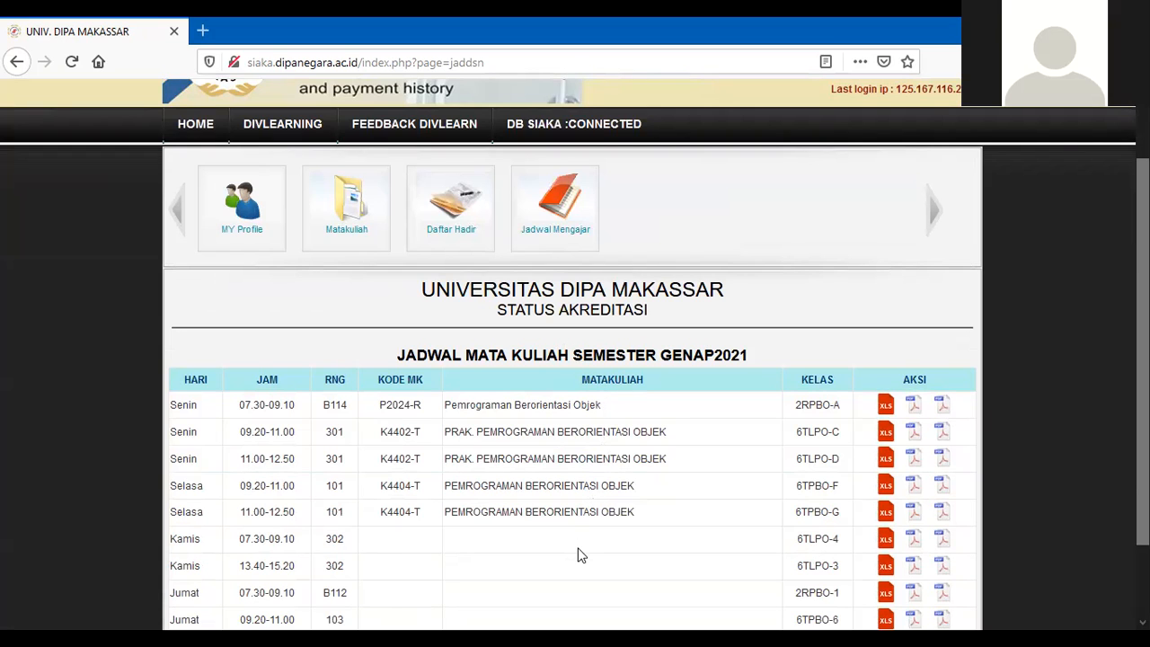
scroll(514, 561, "down", 1)
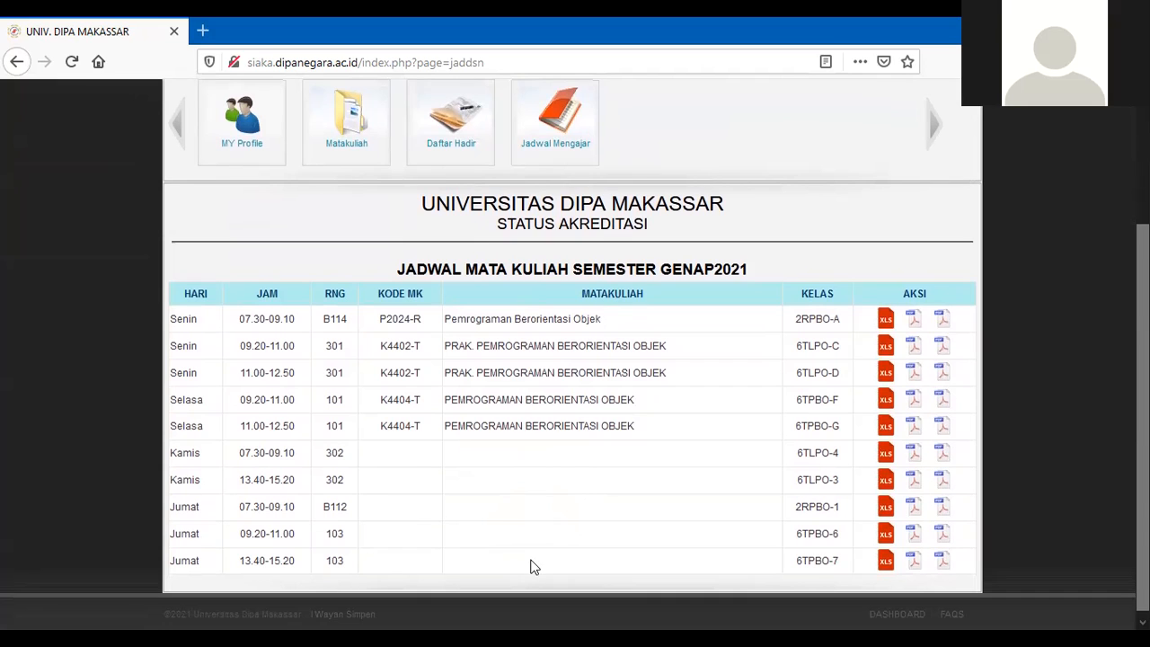
scroll(516, 557, "up", 1)
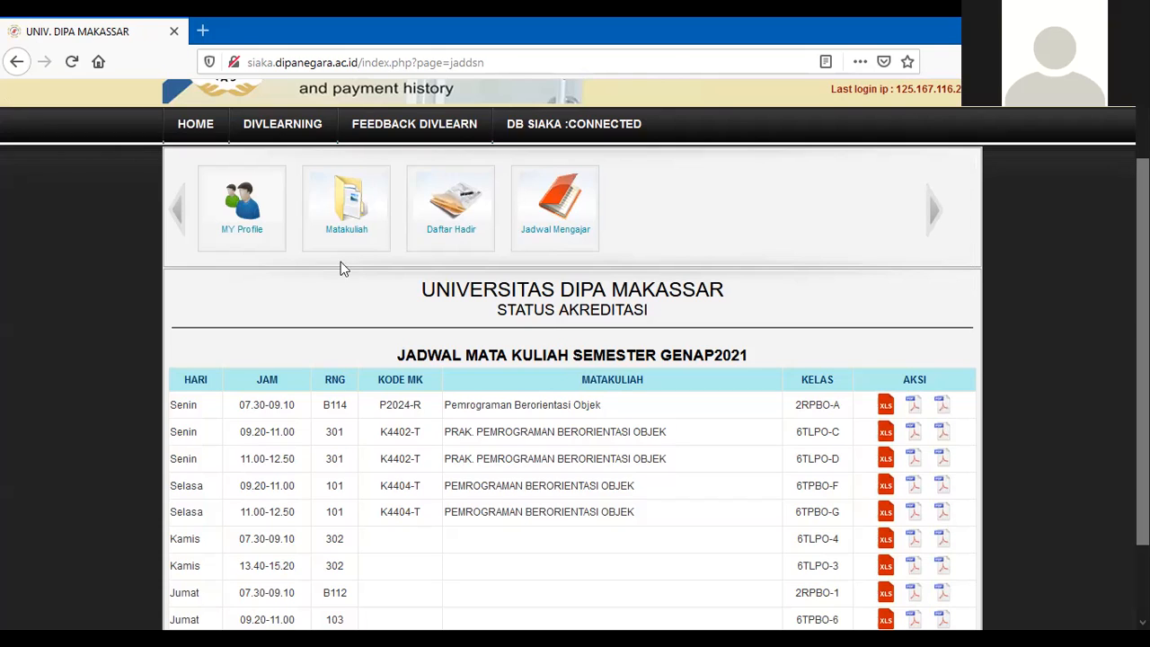
Open the DIVLEARN virtual learning page and select the semester GENAP 2020/2021
left_click(281, 127)
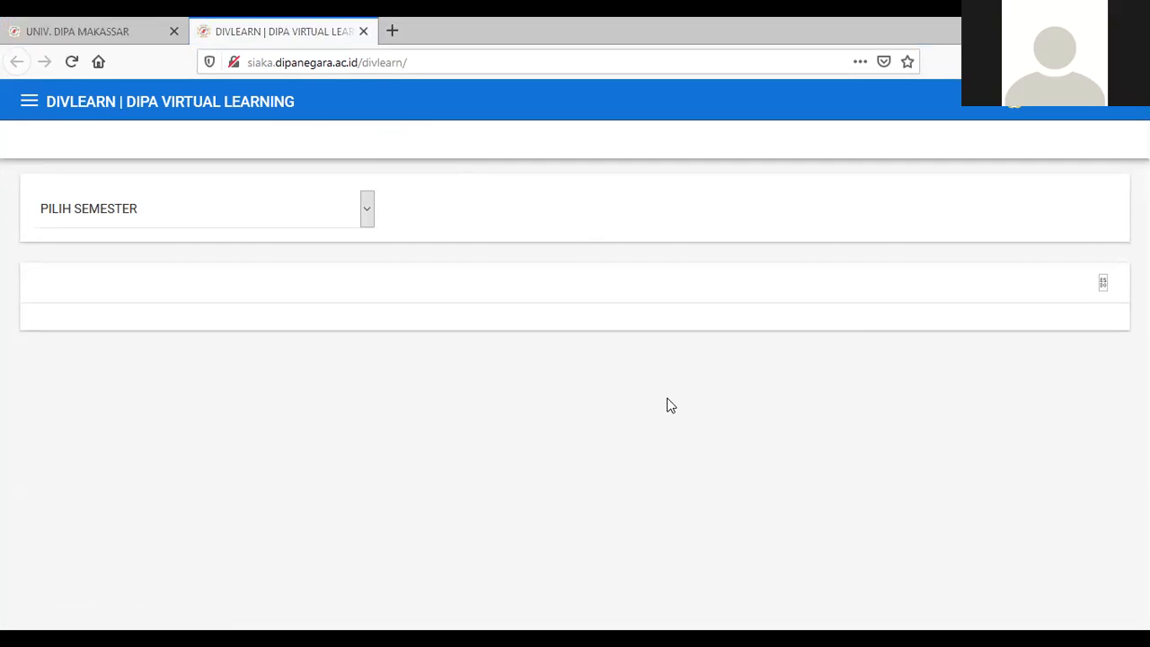
left_click(667, 406)
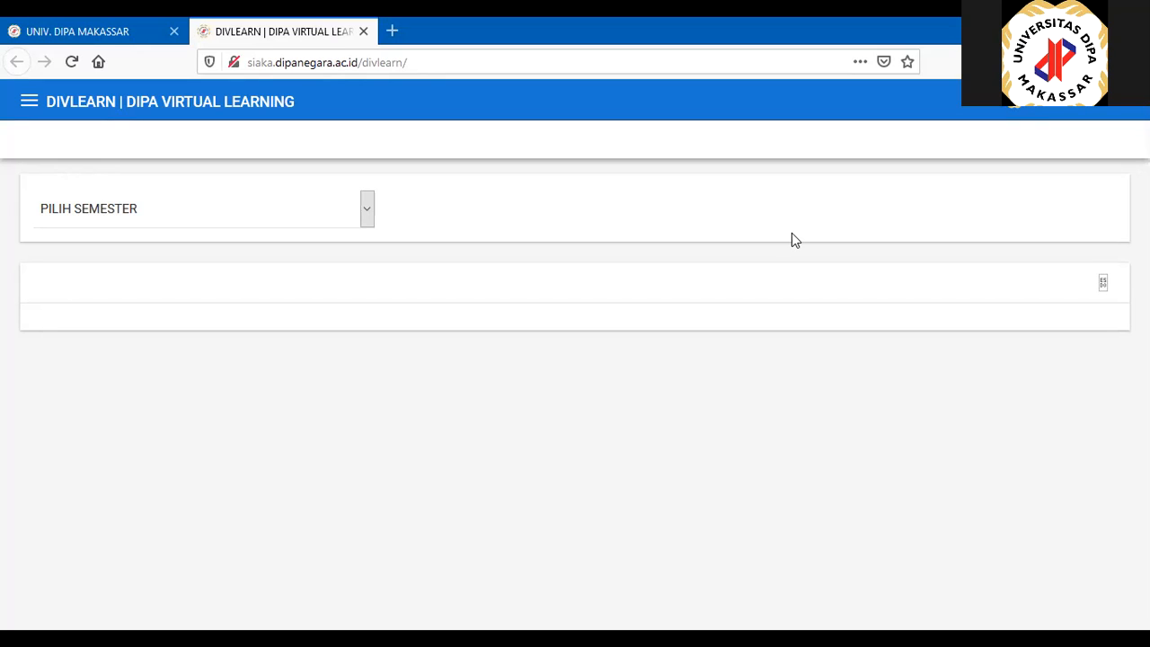
left_click(205, 214)
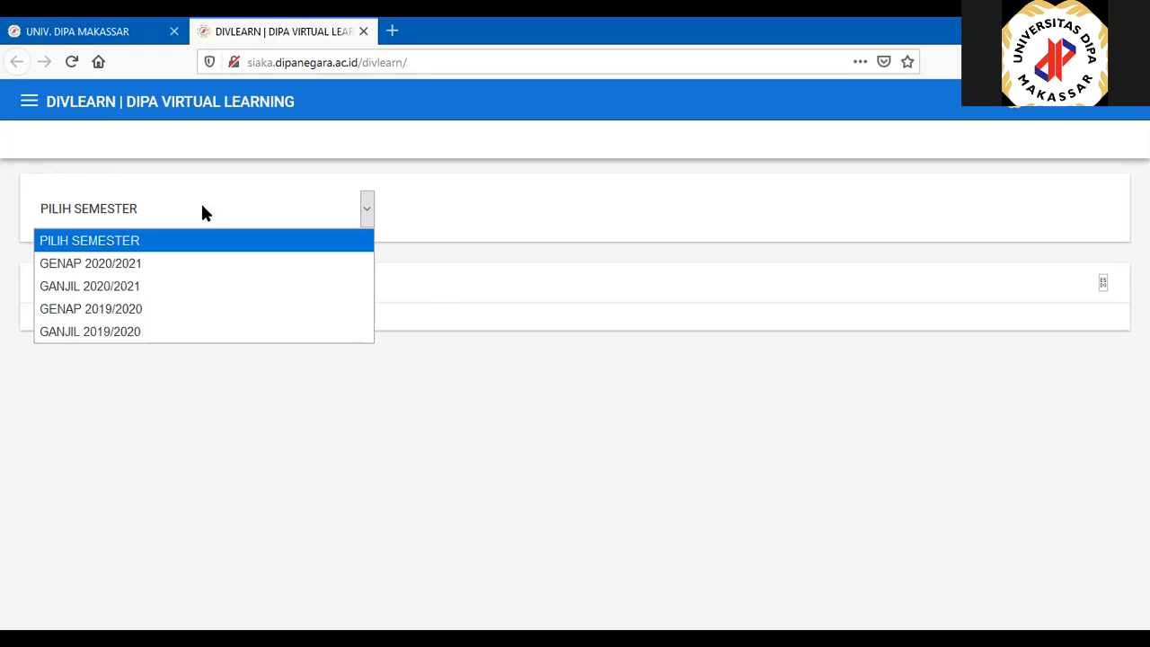
left_click(157, 263)
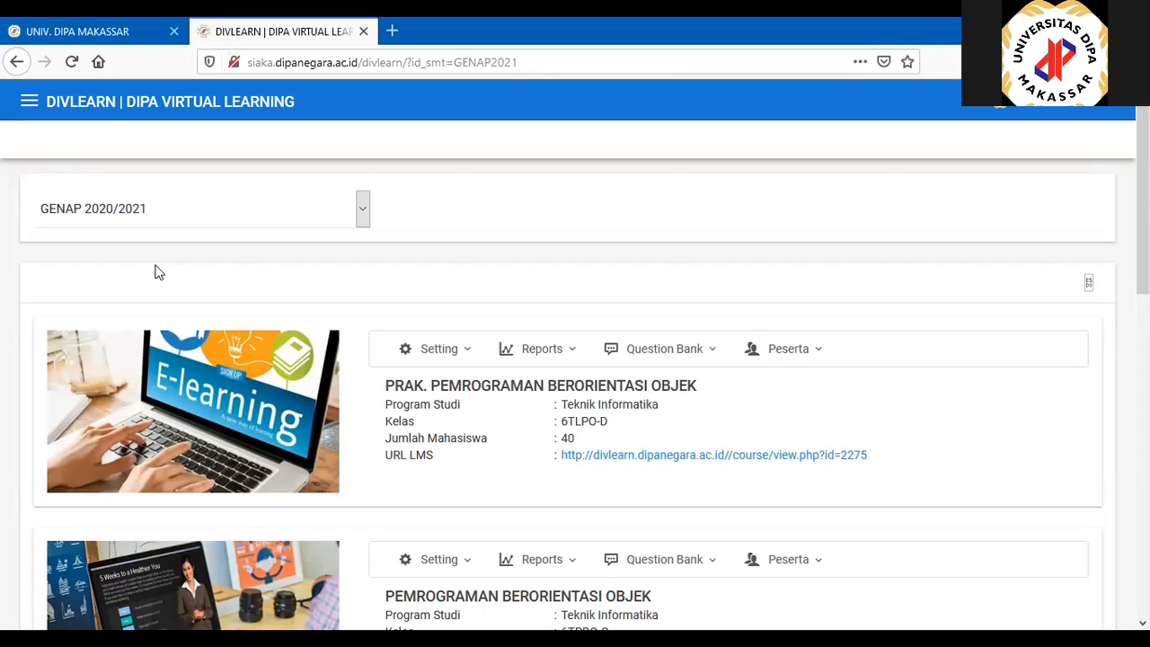
Open the LMS course link of Pemrograman Berorientasi Objek for class 2RPBO-A
scroll(175, 324, "down", 3)
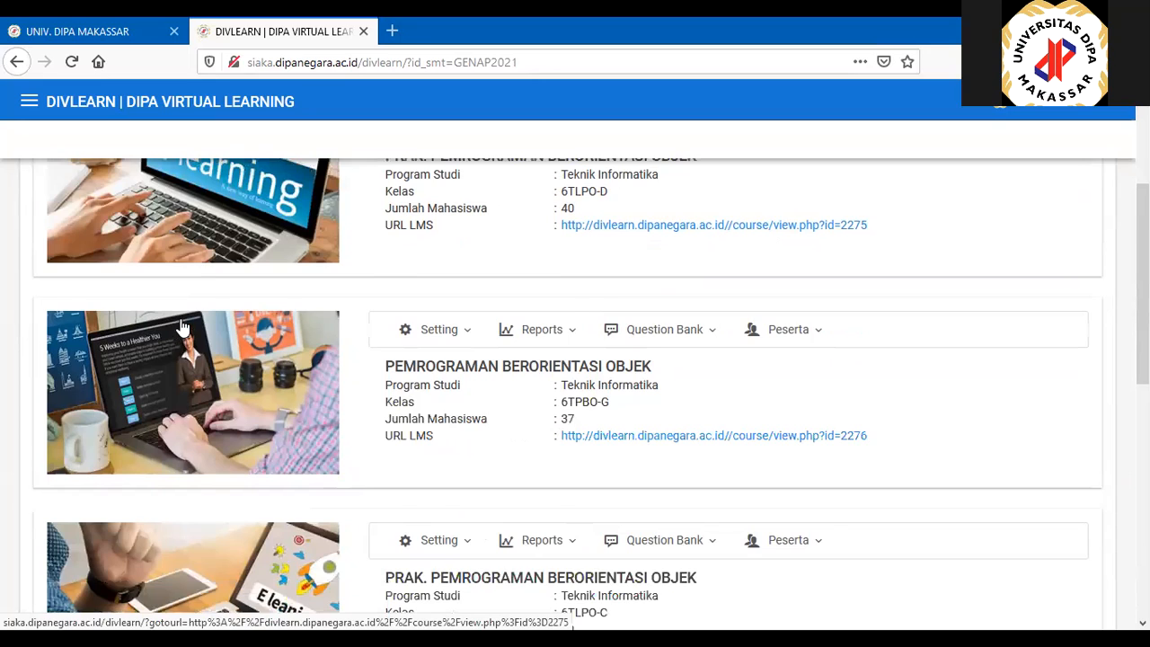
scroll(182, 327, "down", 2)
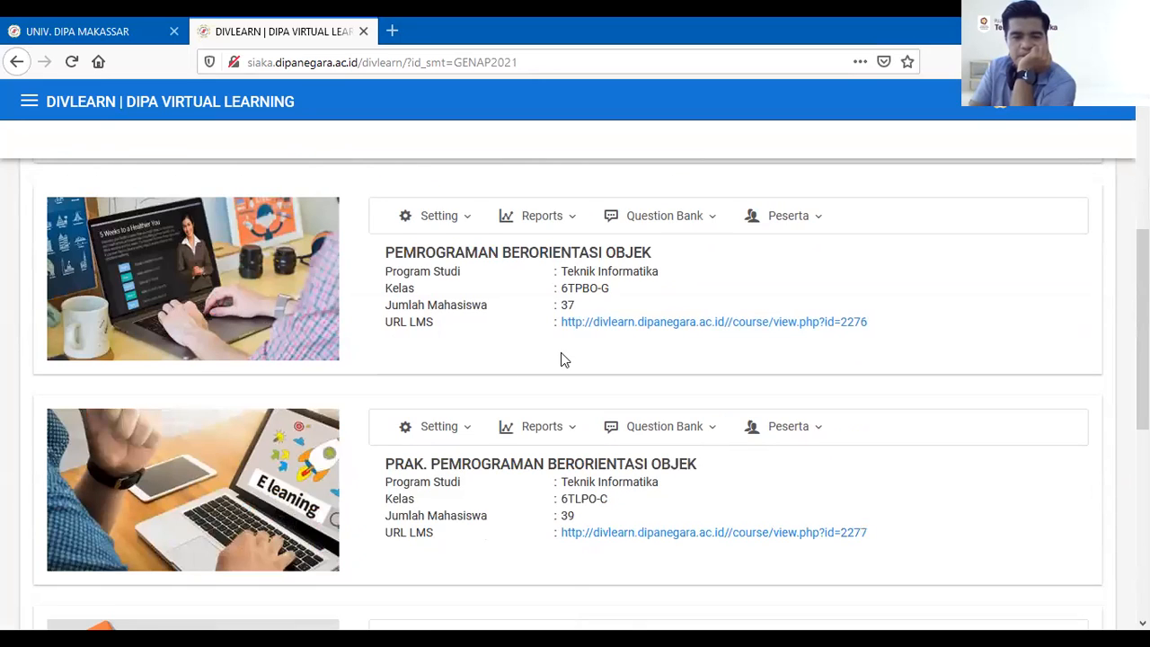
scroll(561, 354, "down", 3)
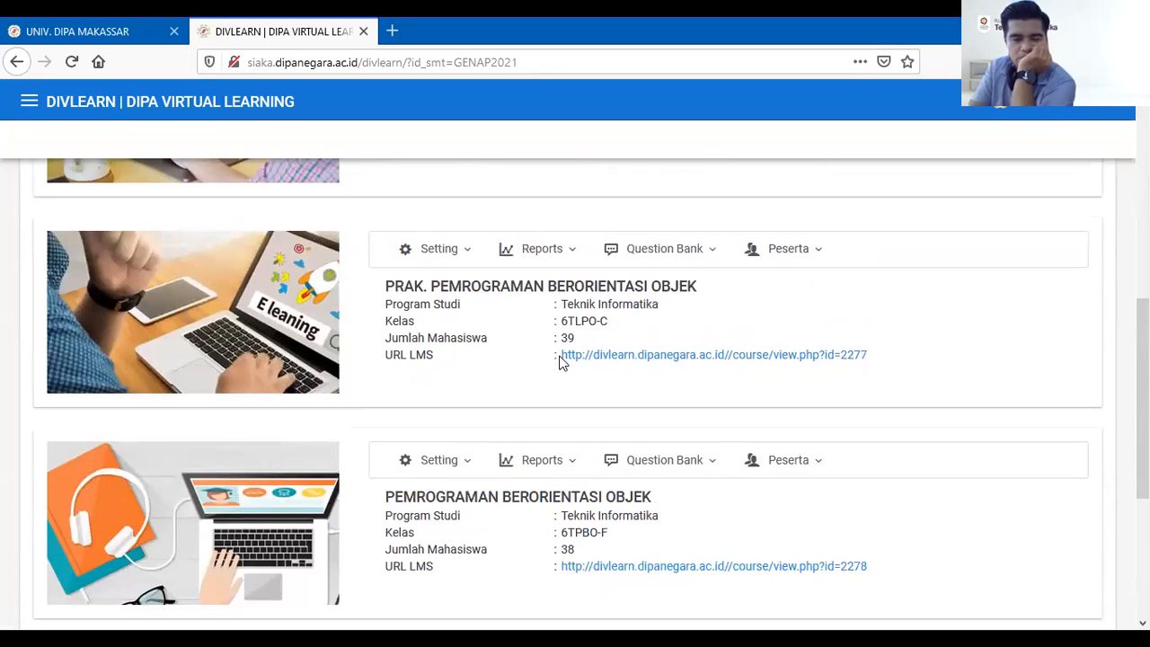
scroll(561, 360, "down", 3)
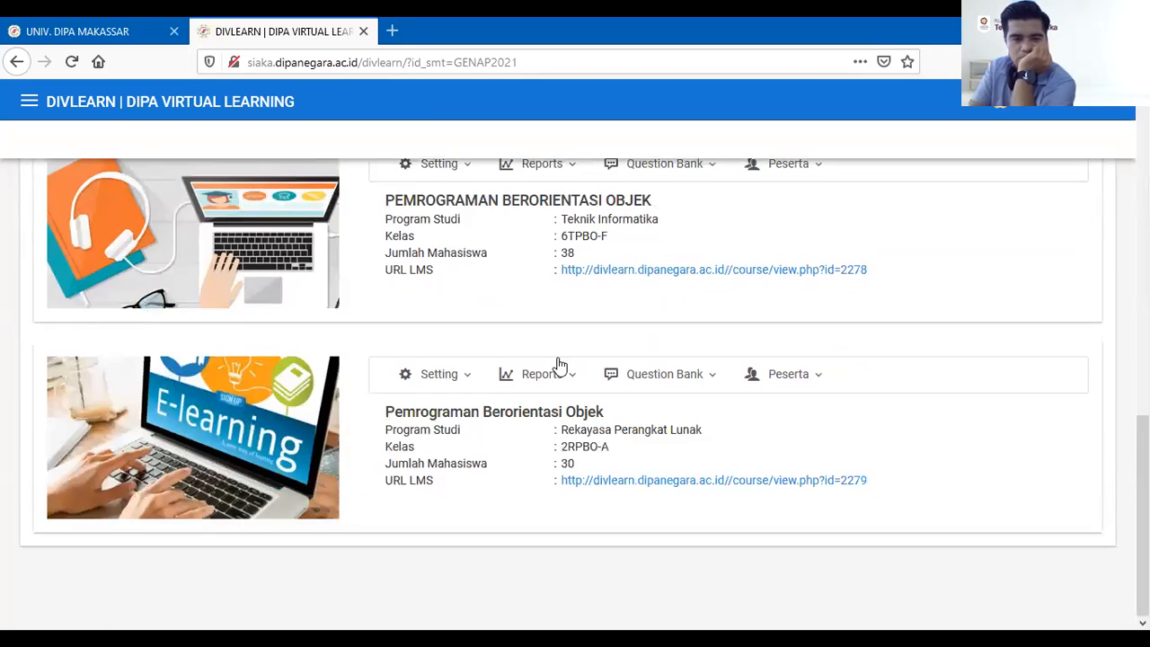
left_click(626, 481)
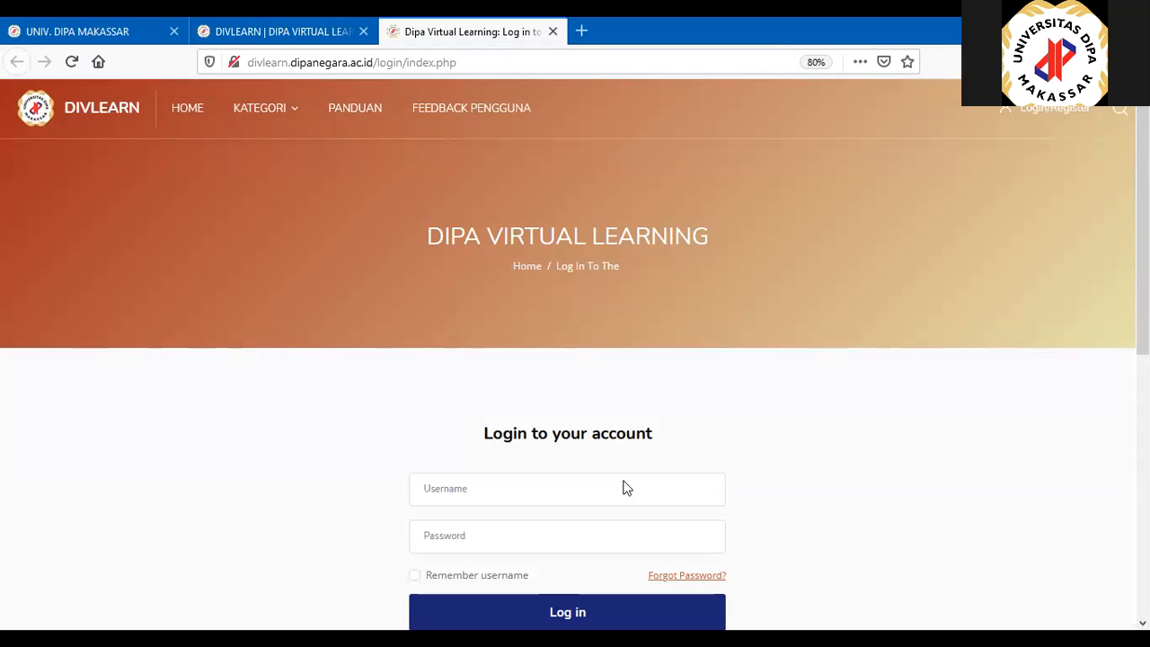
Fill in the saved username and account password on the DIVLEARN login form and log in
left_click(626, 488)
left_click(464, 357)
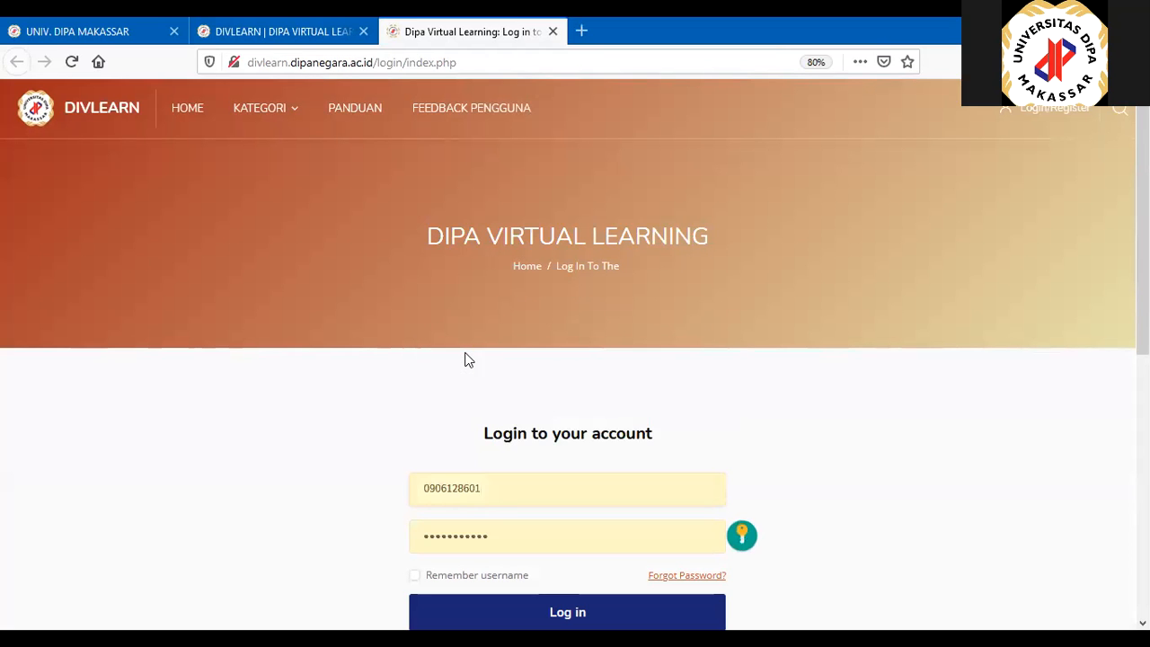
scroll(565, 465, "down", 3)
left_click(566, 478)
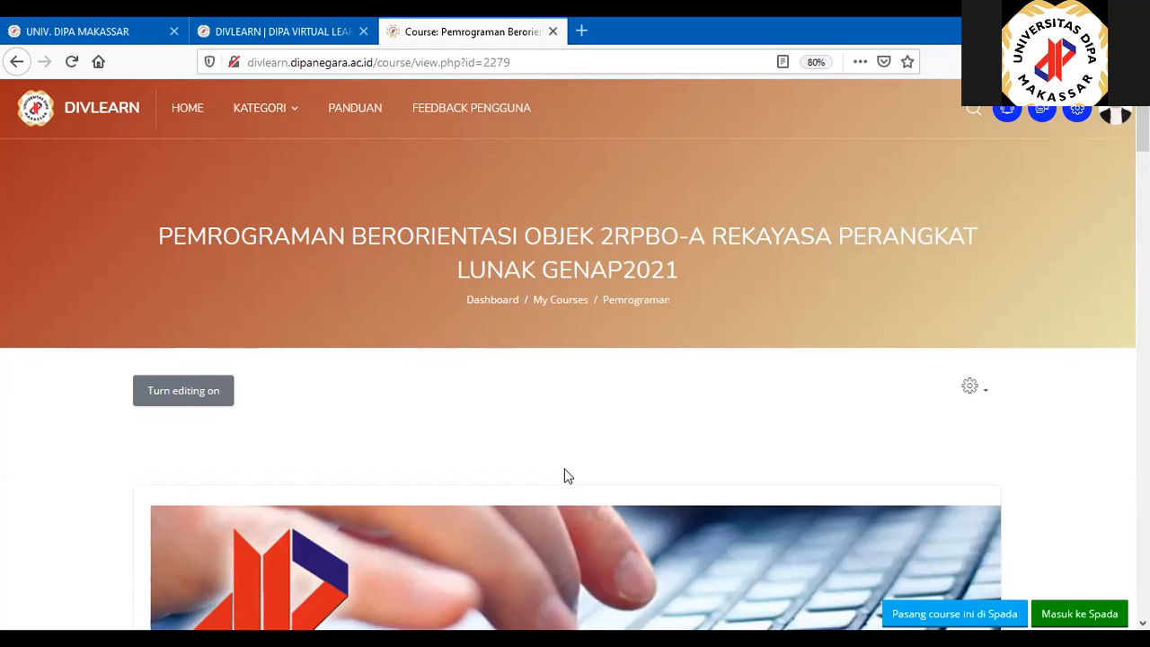
Examine the 2RPBO-A course page from the banner and webinar section through the meeting sections Pertemuan ke 1 to 15
scroll(564, 468, "down", 5)
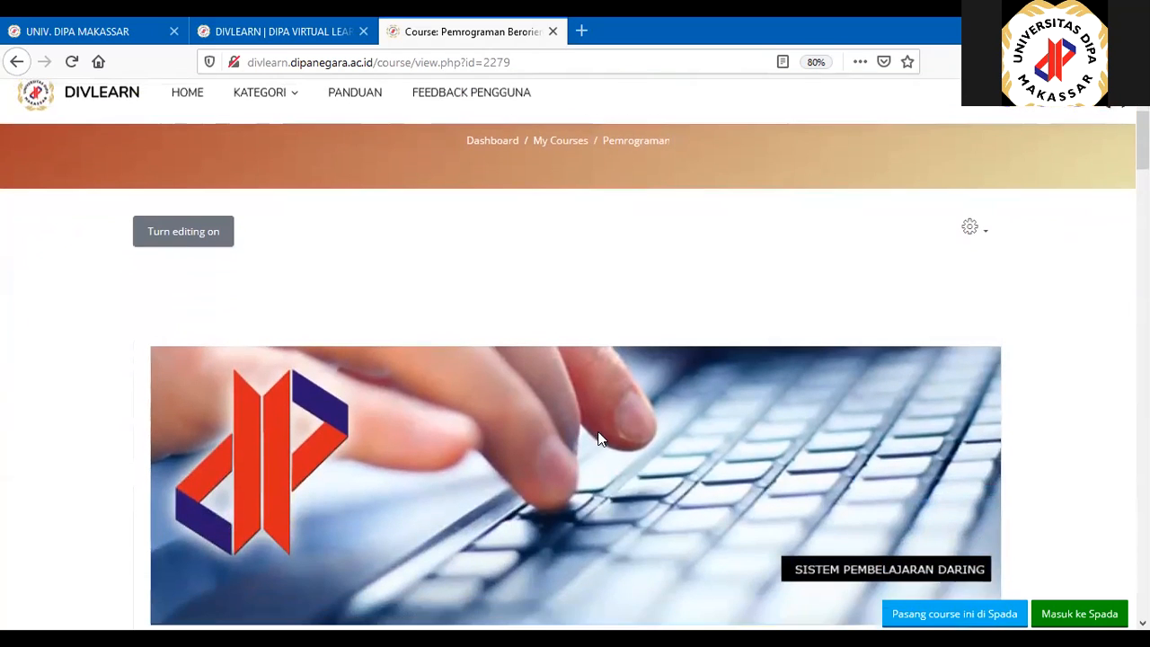
scroll(588, 433, "down", 10)
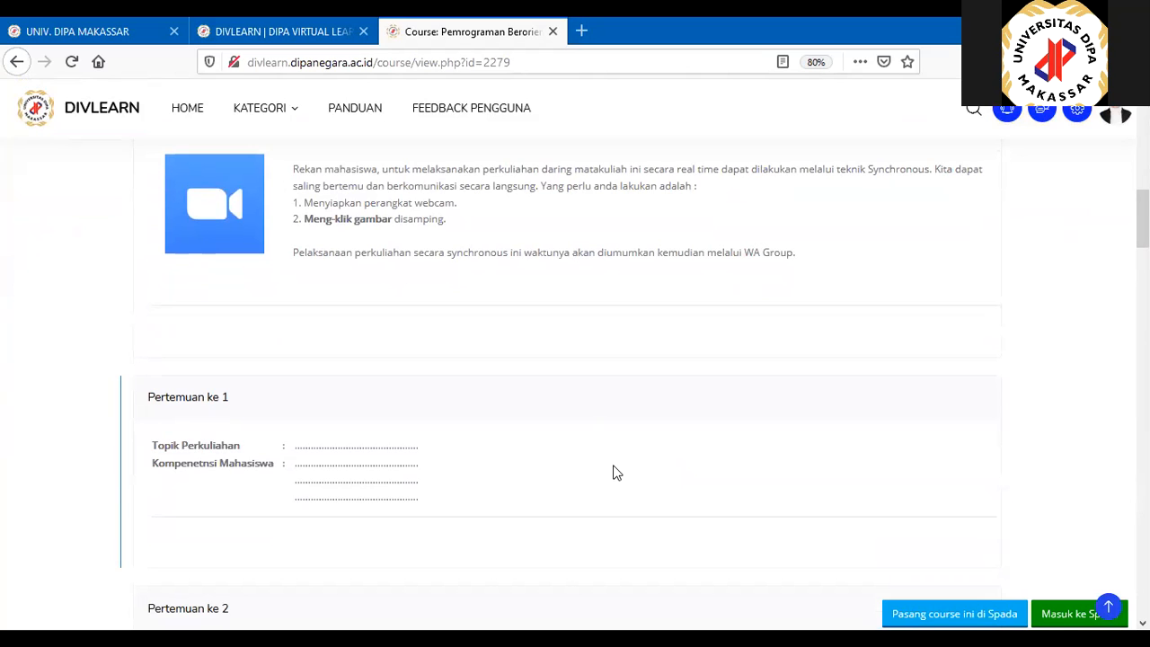
scroll(620, 474, "down", 3)
scroll(584, 548, "down", 7)
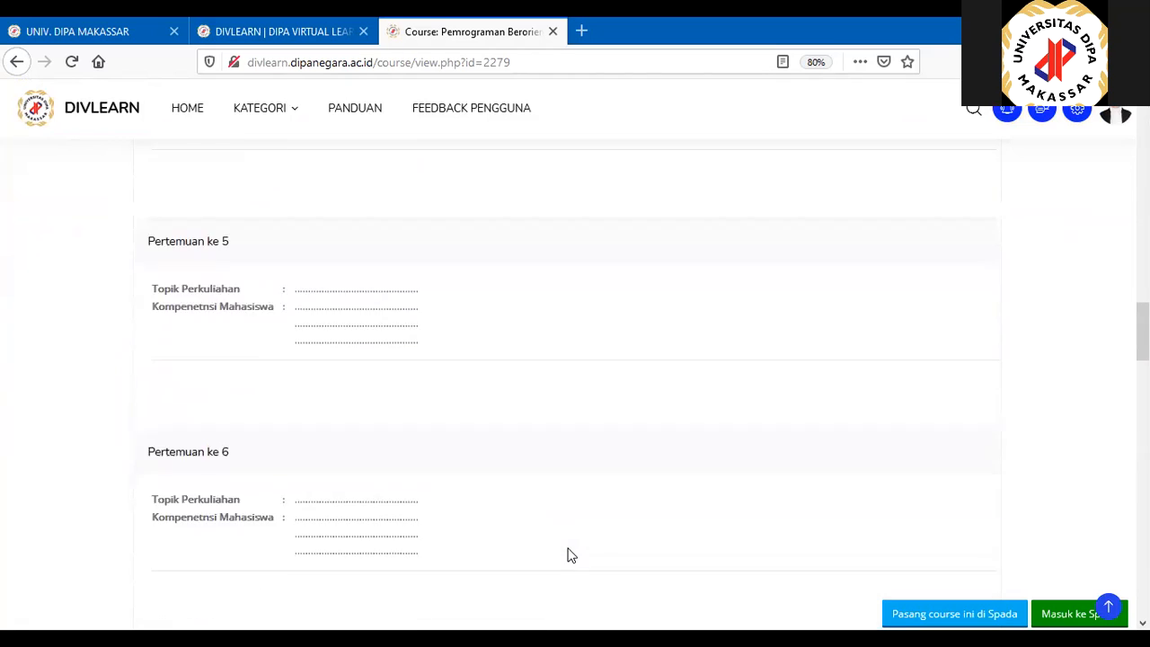
scroll(568, 554, "down", 2)
scroll(568, 555, "down", 2)
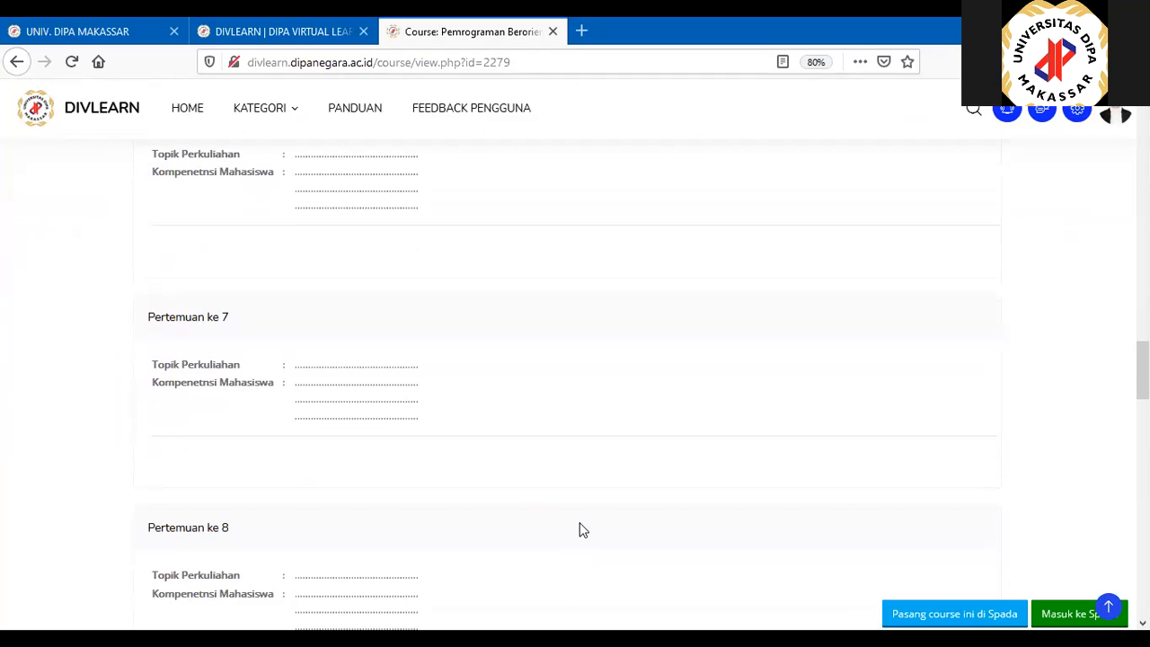
scroll(580, 530, "down", 15)
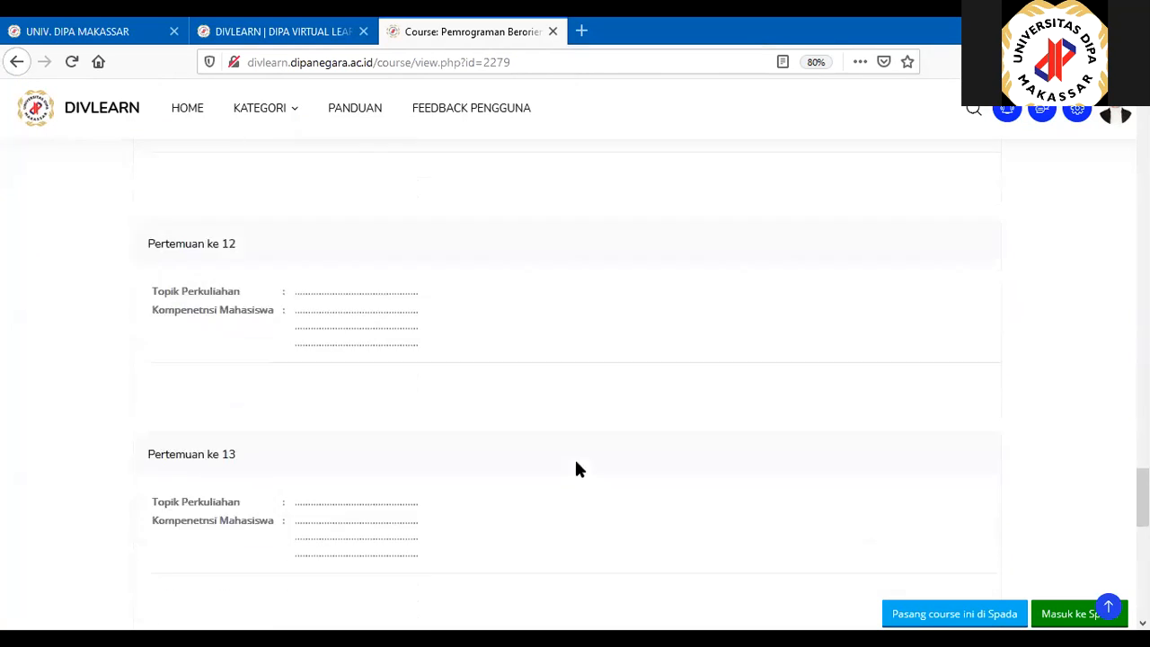
scroll(672, 474, "down", 3)
scroll(691, 454, "up", 3)
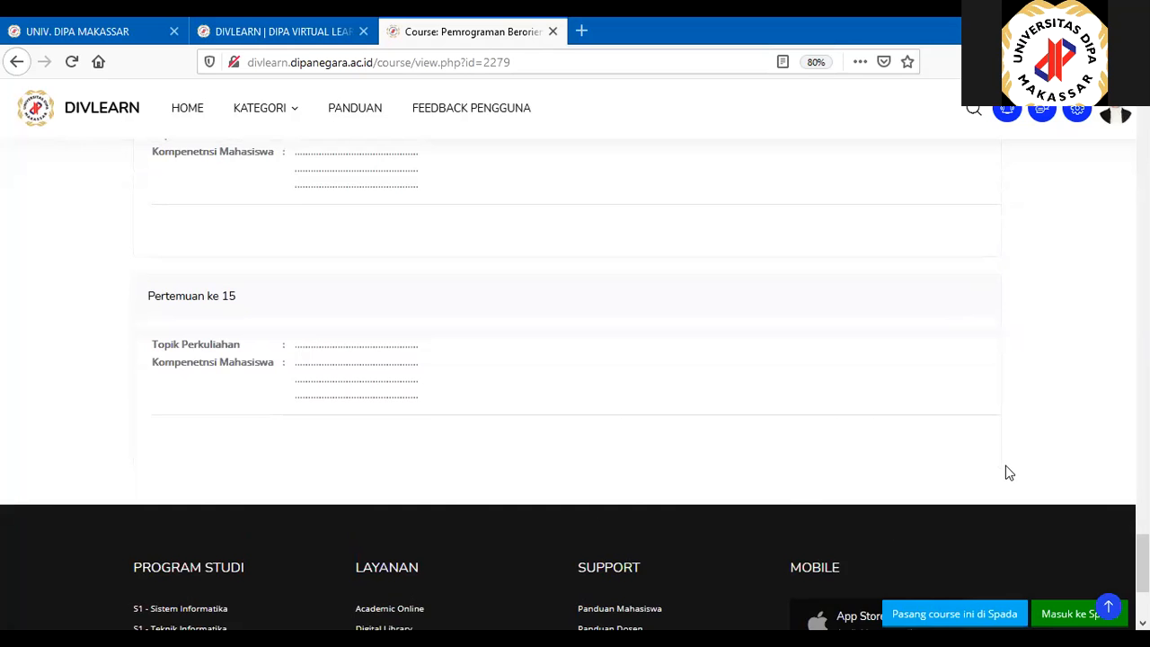
scroll(989, 467, "up", 10)
scroll(952, 396, "up", 15)
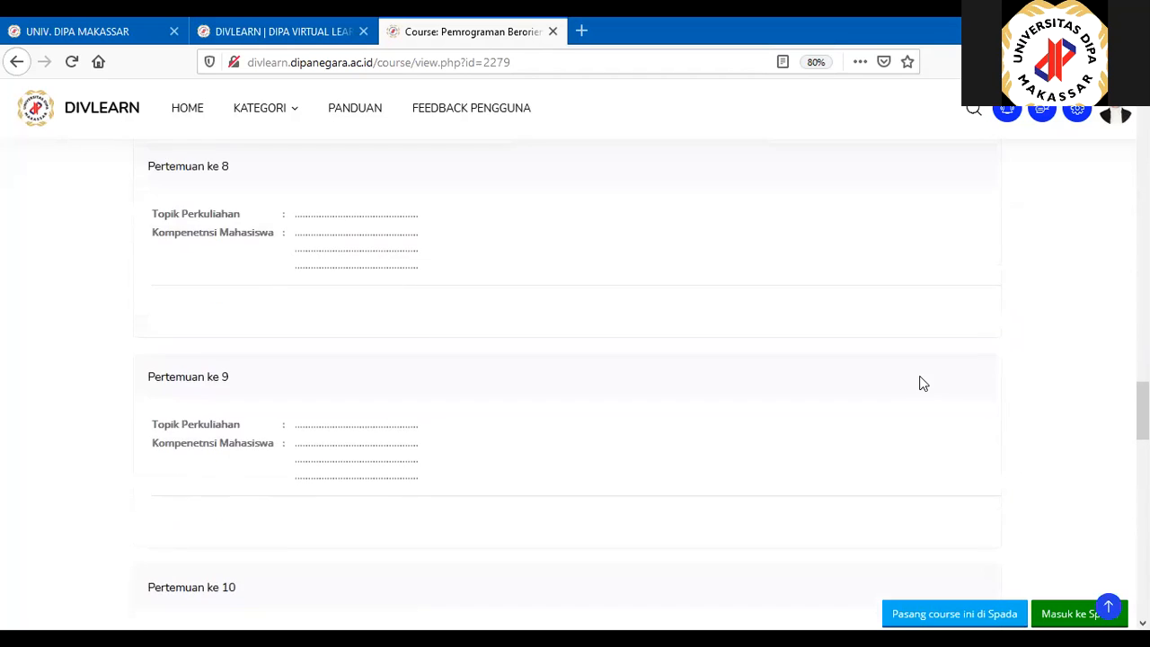
scroll(927, 365, "up", 12)
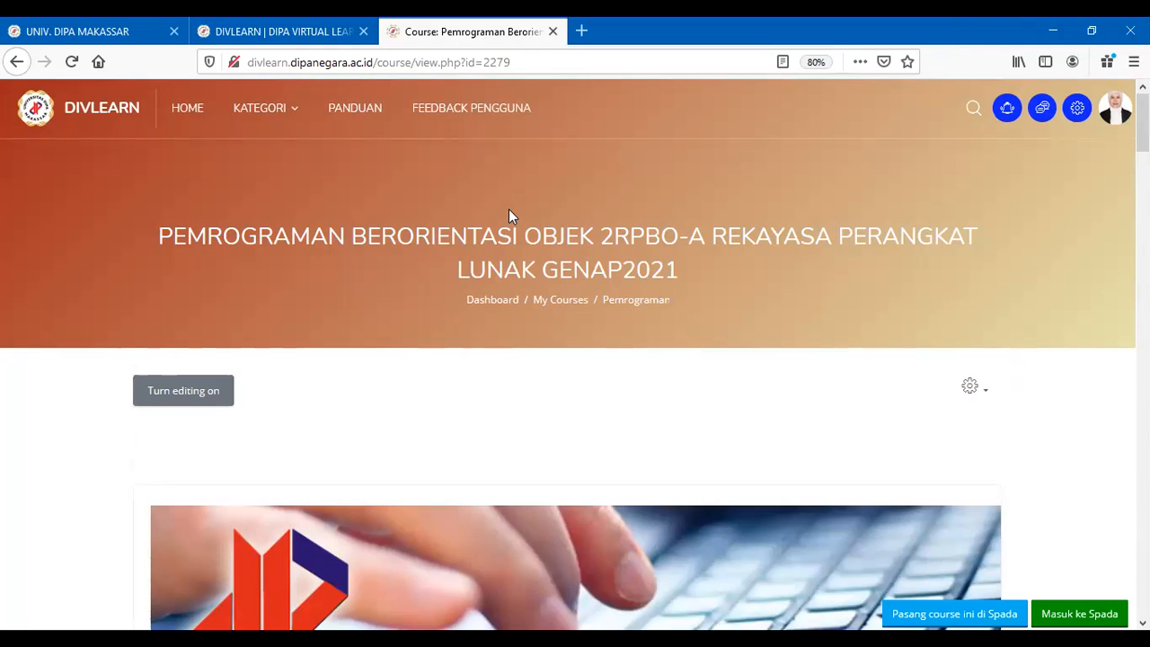
Revisit the DIVLEARN course list and the teaching schedule, and return to the introduction on the 2RPBO-A course page
left_click(338, 33)
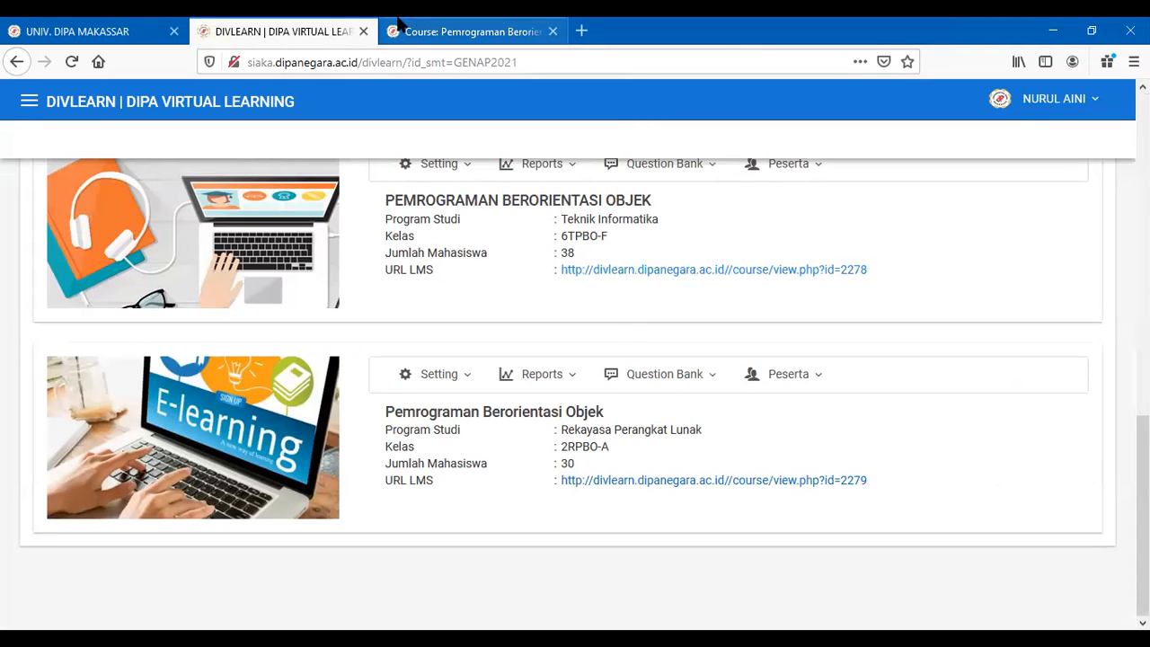
left_click(491, 32)
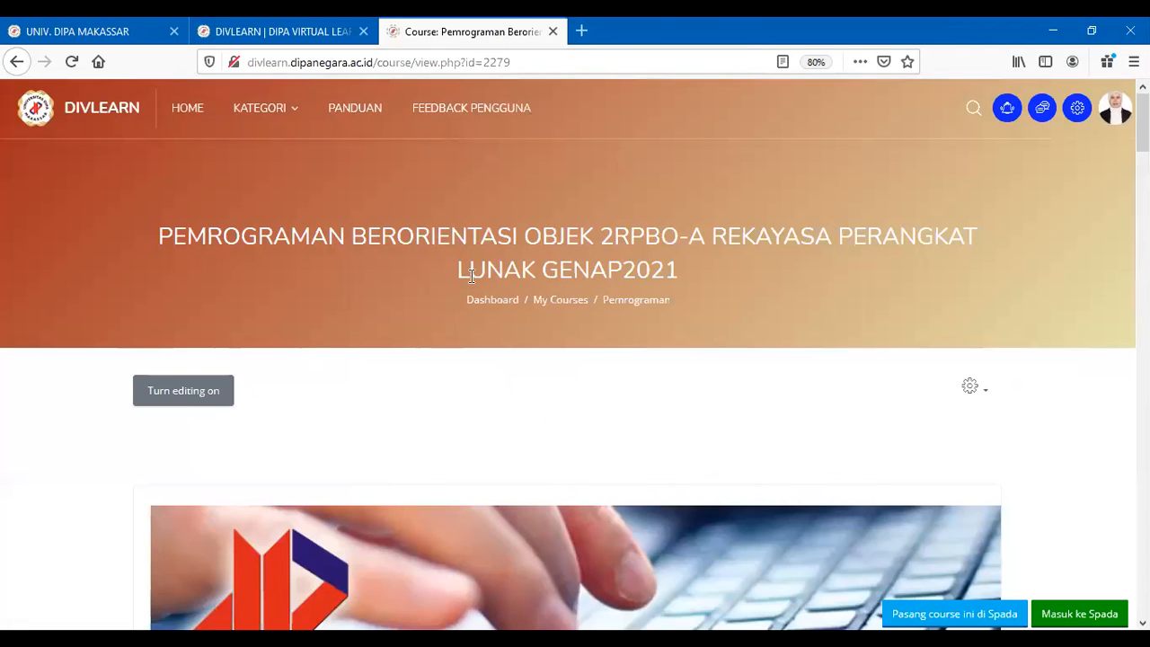
scroll(469, 355, "down", 1)
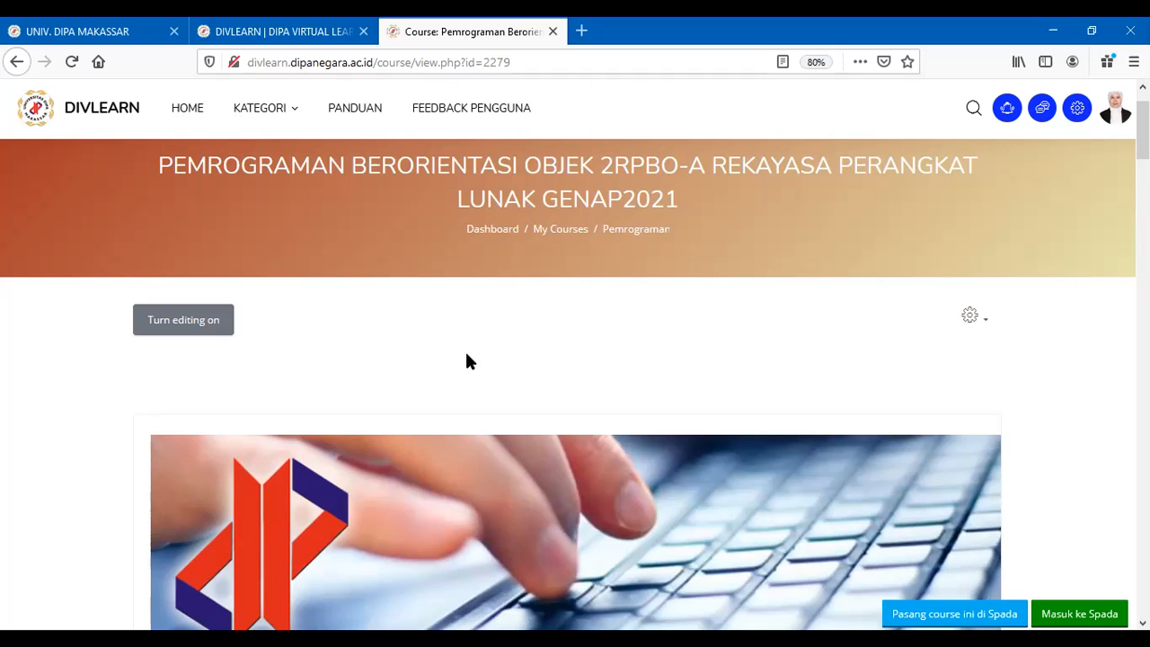
left_click(237, 31)
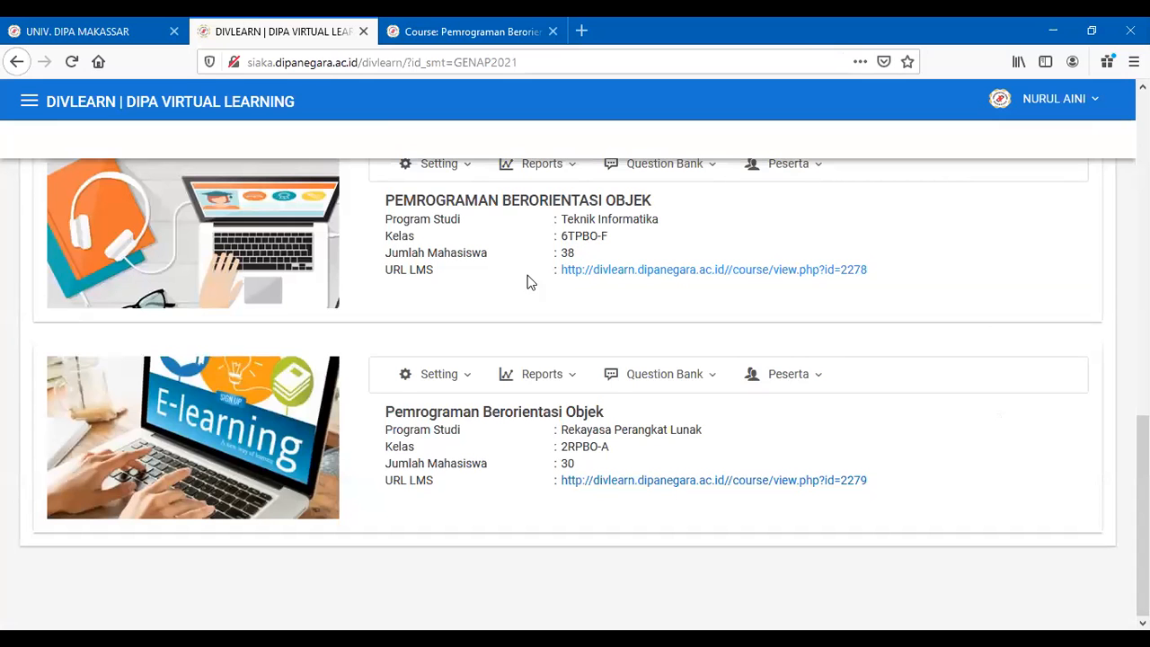
left_click(94, 32)
scroll(611, 406, "down", 1)
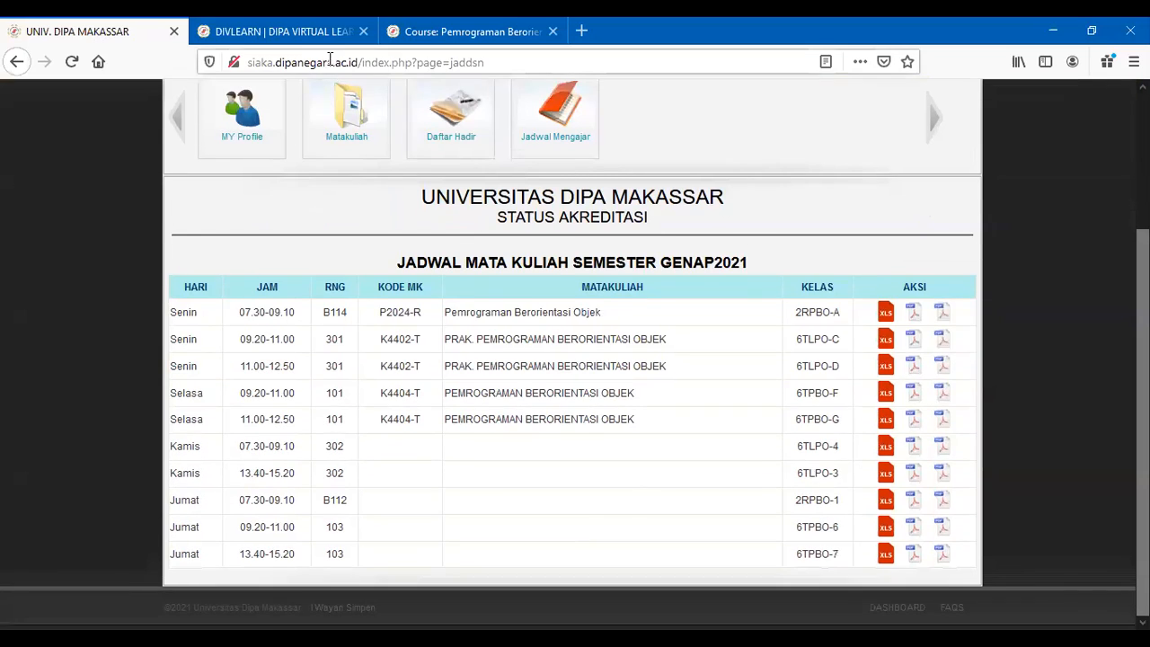
left_click(305, 34)
scroll(609, 263, "up", 4)
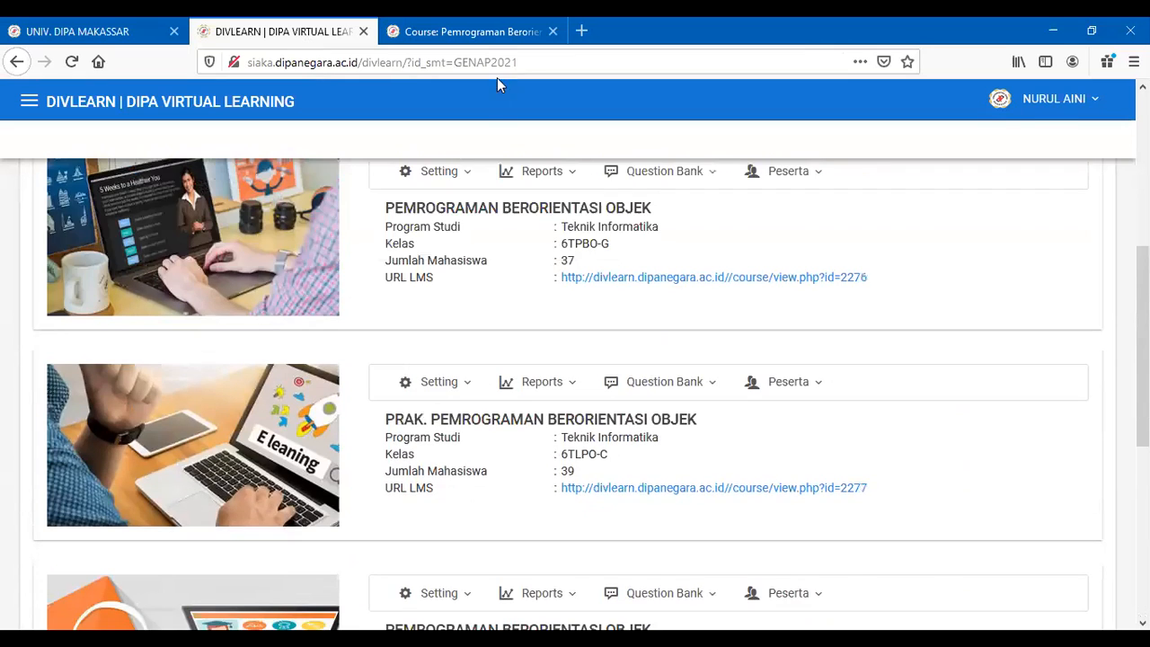
left_click(480, 39)
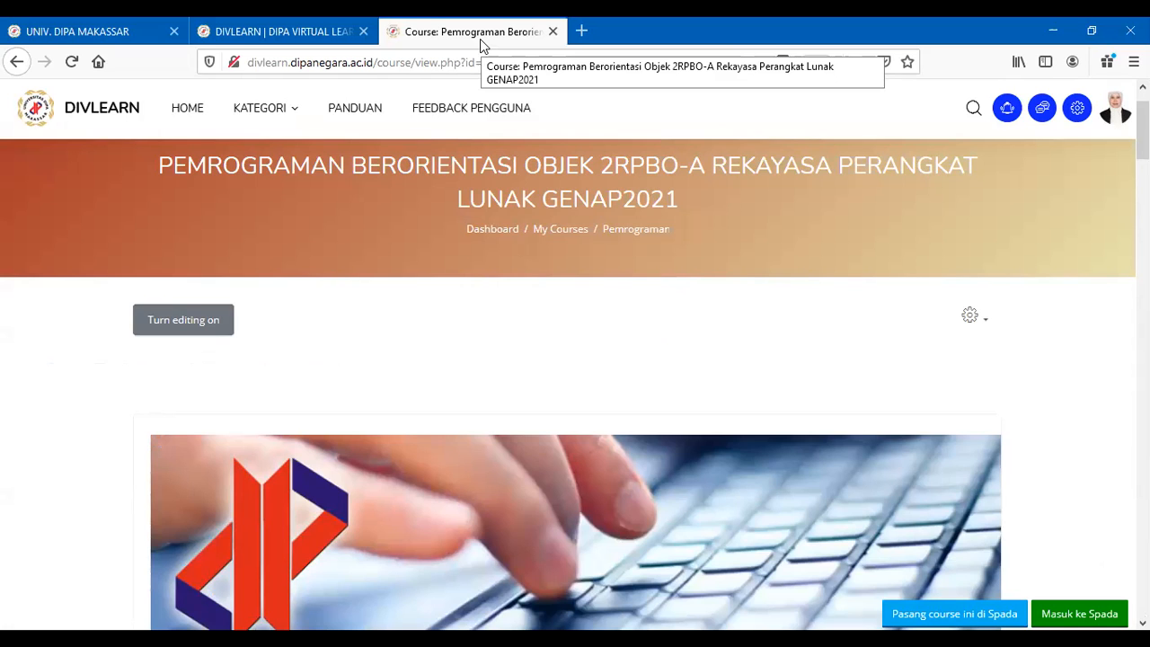
scroll(585, 411, "down", 5)
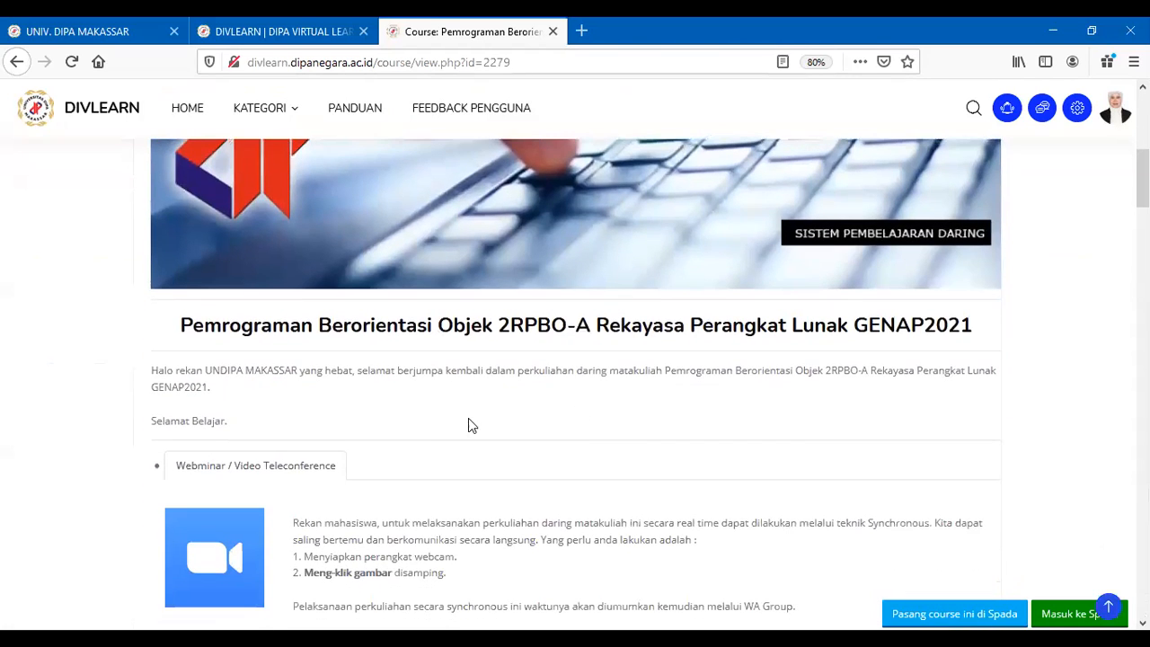
Examine the Webminar / Video Teleconference section and the first meeting sections on the 2RPBO-A course page
scroll(456, 446, "down", 2)
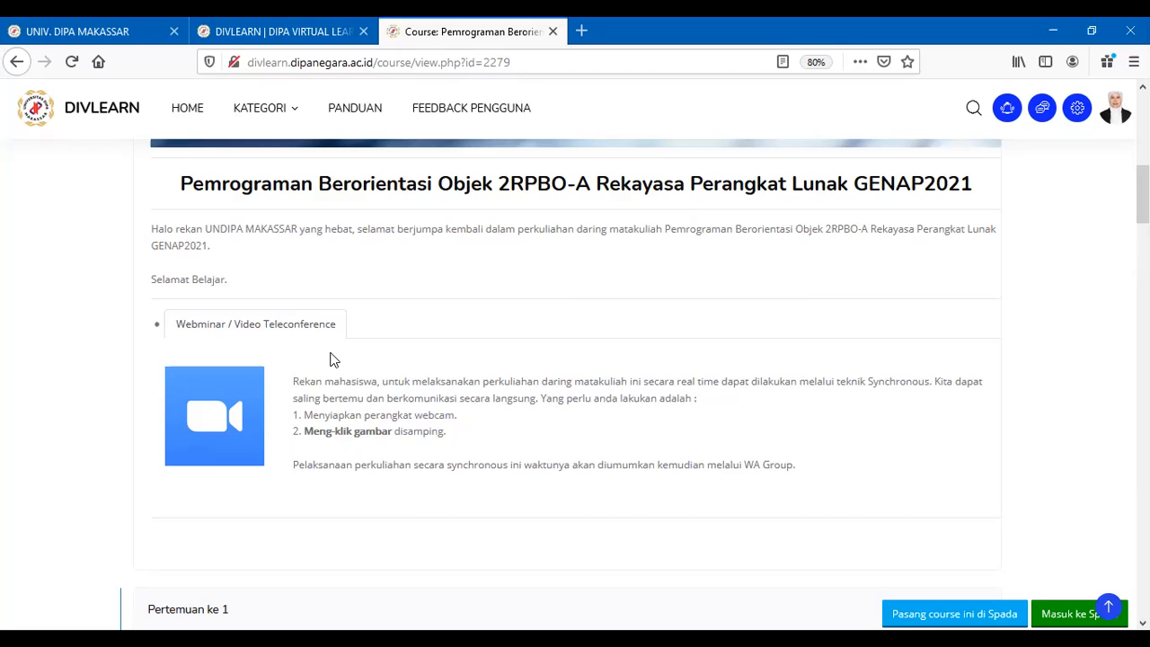
scroll(306, 411, "down", 3)
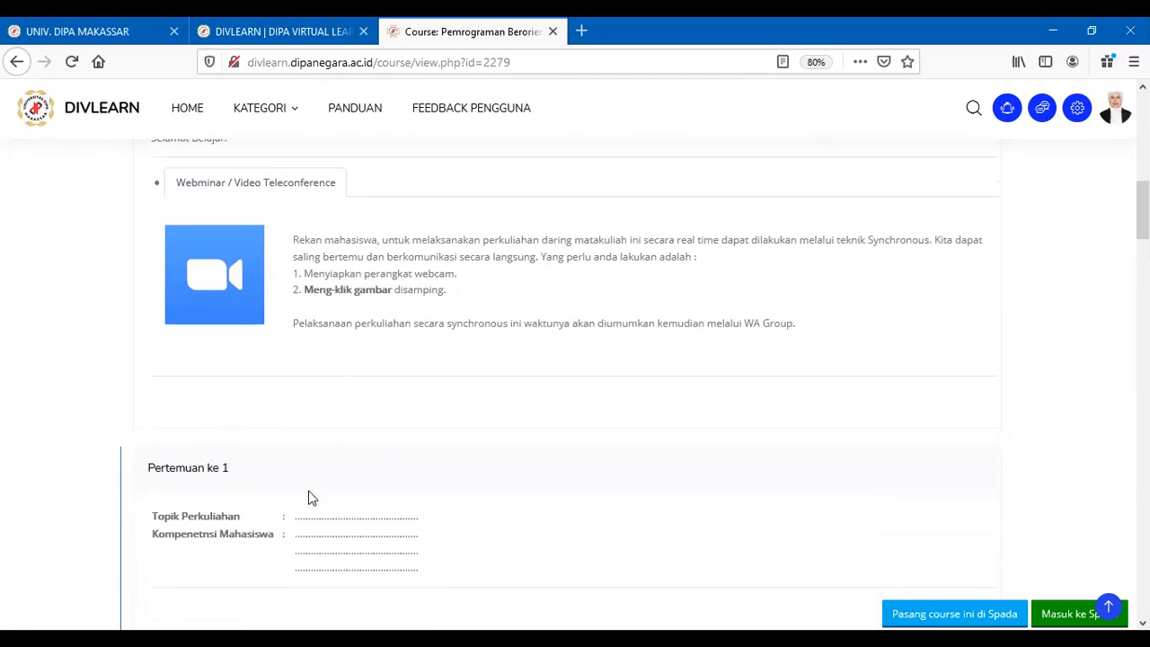
scroll(216, 503, "down", 4)
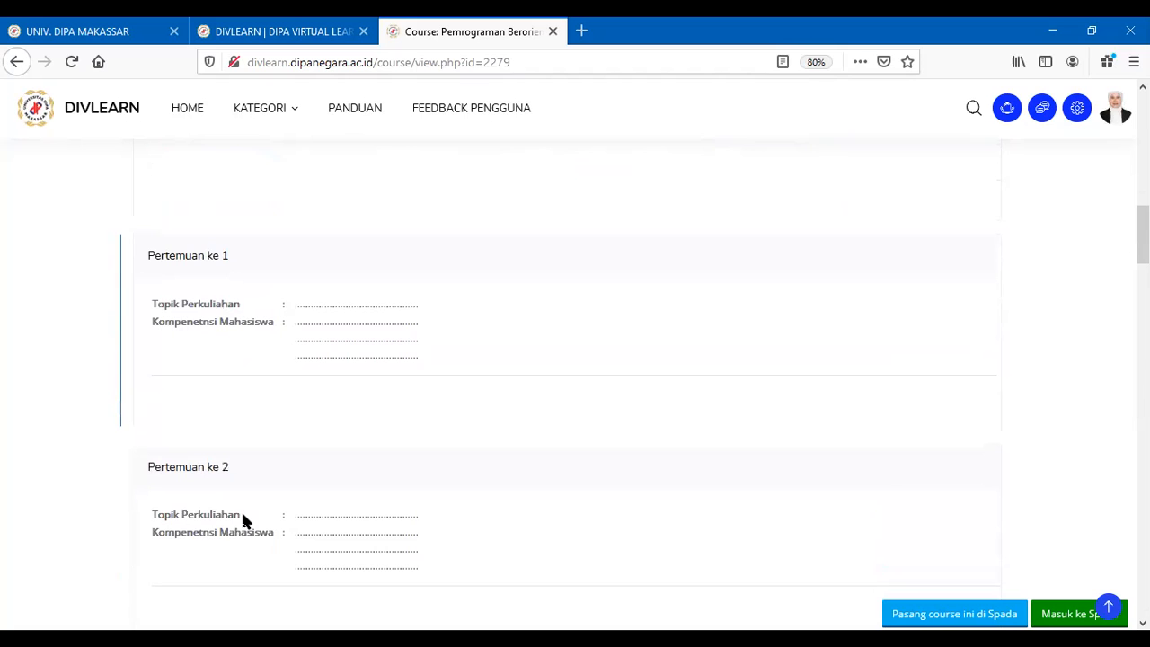
scroll(242, 518, "down", 2)
scroll(243, 518, "up", 4)
scroll(244, 512, "up", 7)
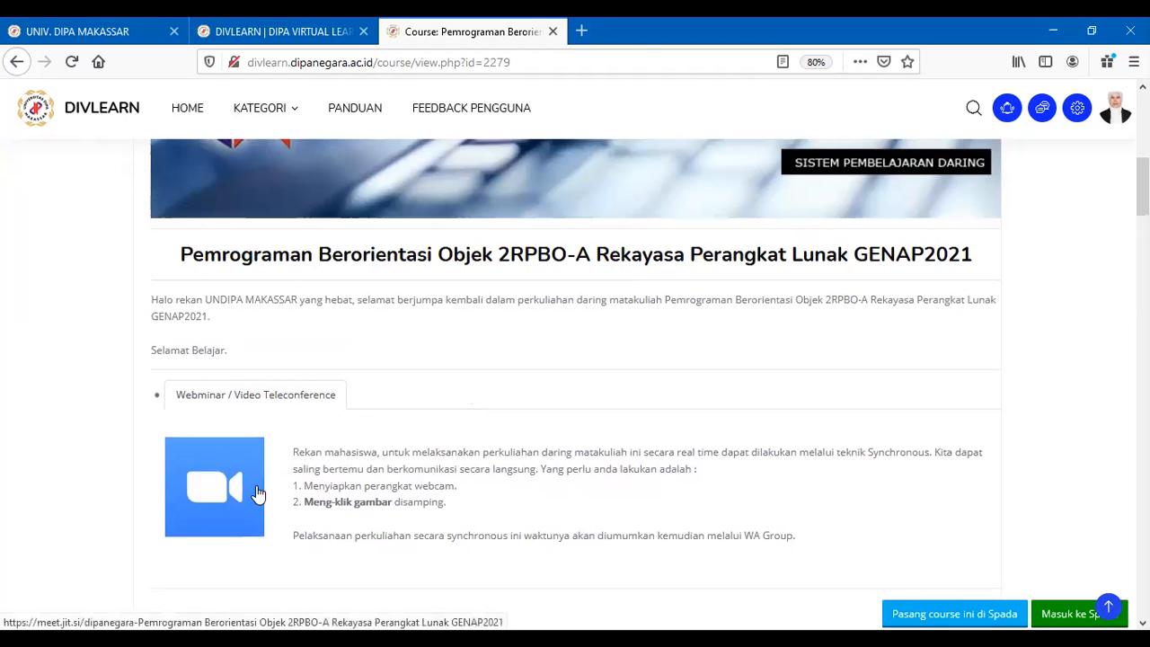
scroll(306, 462, "up", 4)
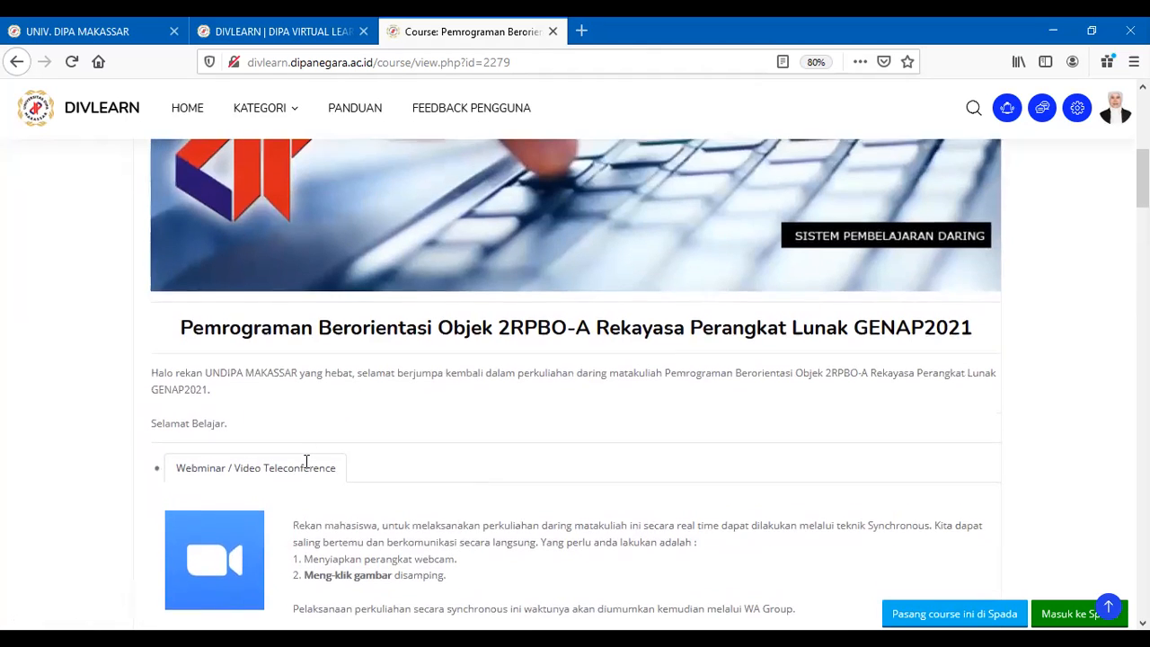
Turn on editing mode for the 2RPBO-A course page
scroll(310, 463, "up", 5)
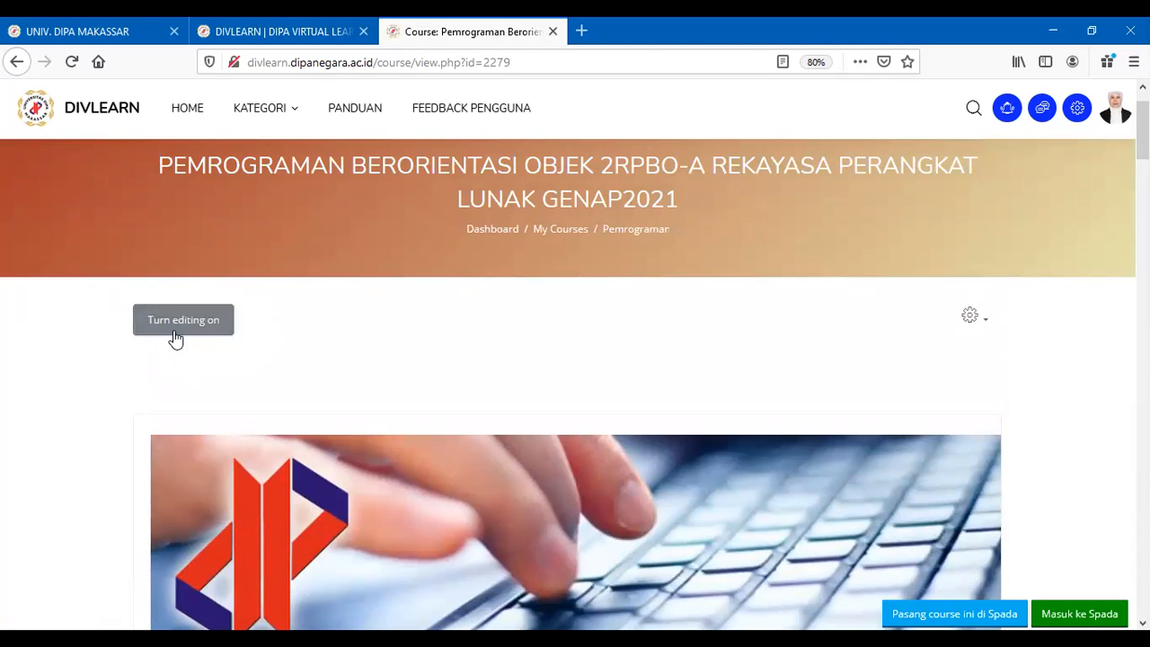
left_click(192, 329)
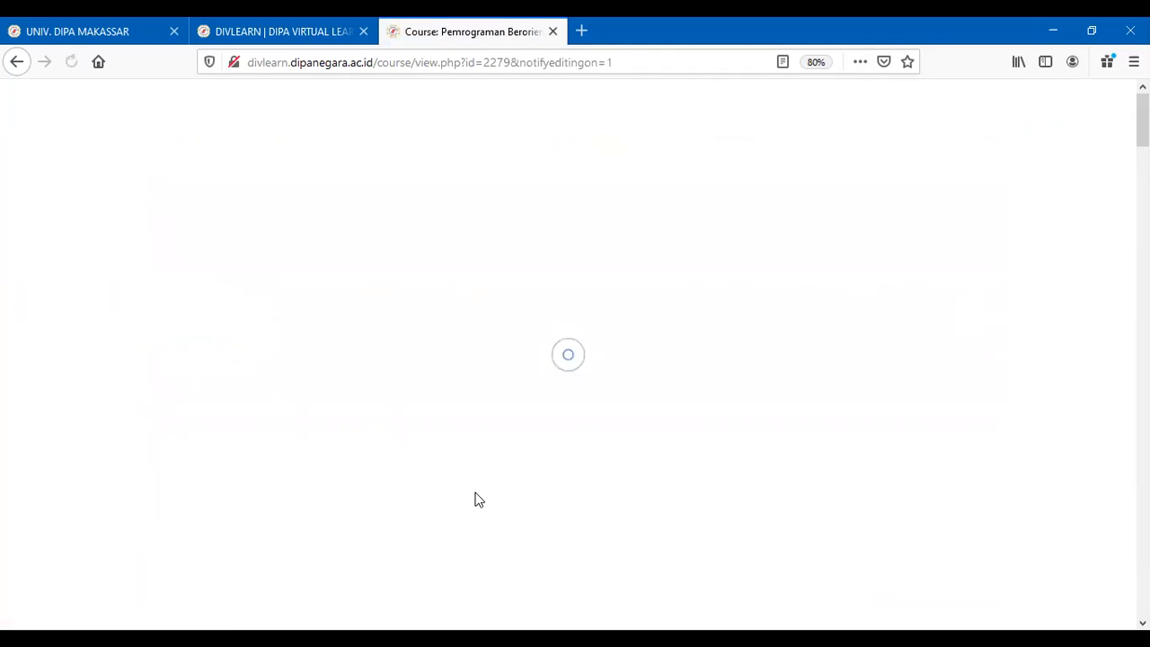
scroll(480, 499, "down", 3)
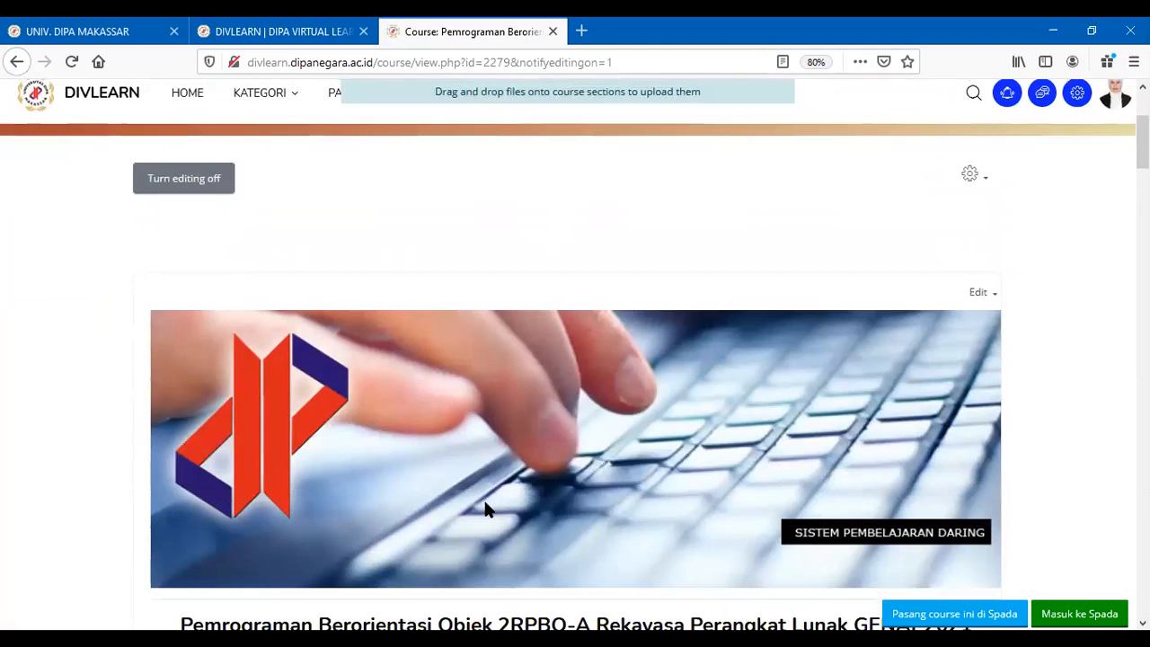
scroll(485, 502, "down", 5)
scroll(491, 506, "up", 3)
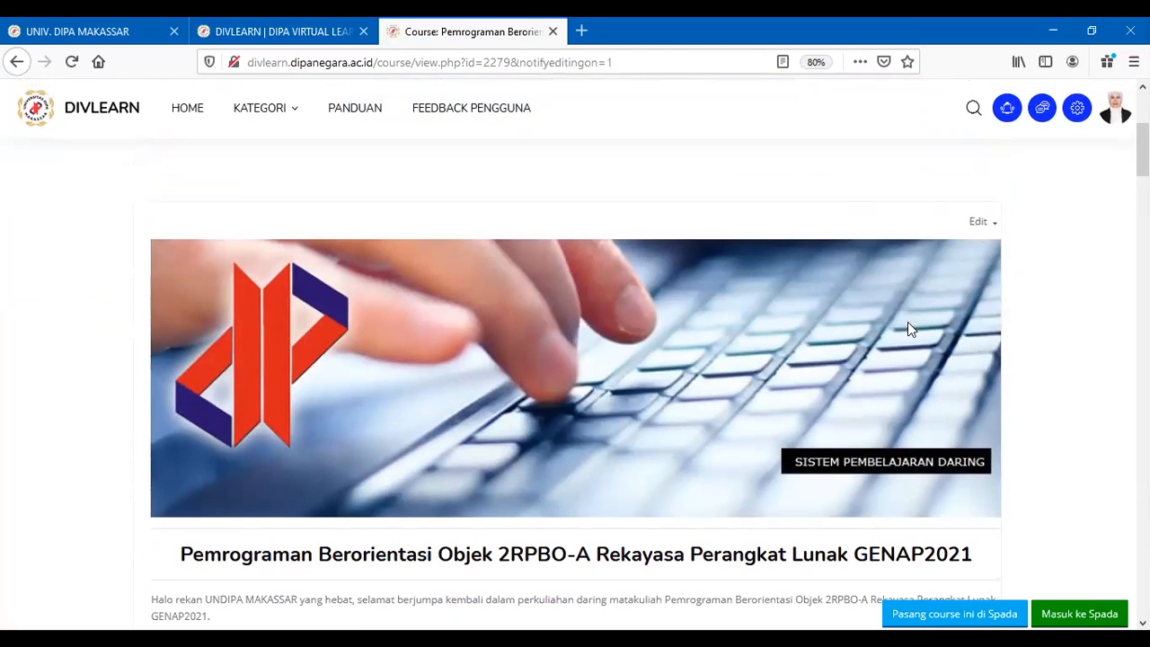
Start adding an activity or resource to the general section above Pertemuan ke 1, and show all available types
scroll(908, 322, "down", 5)
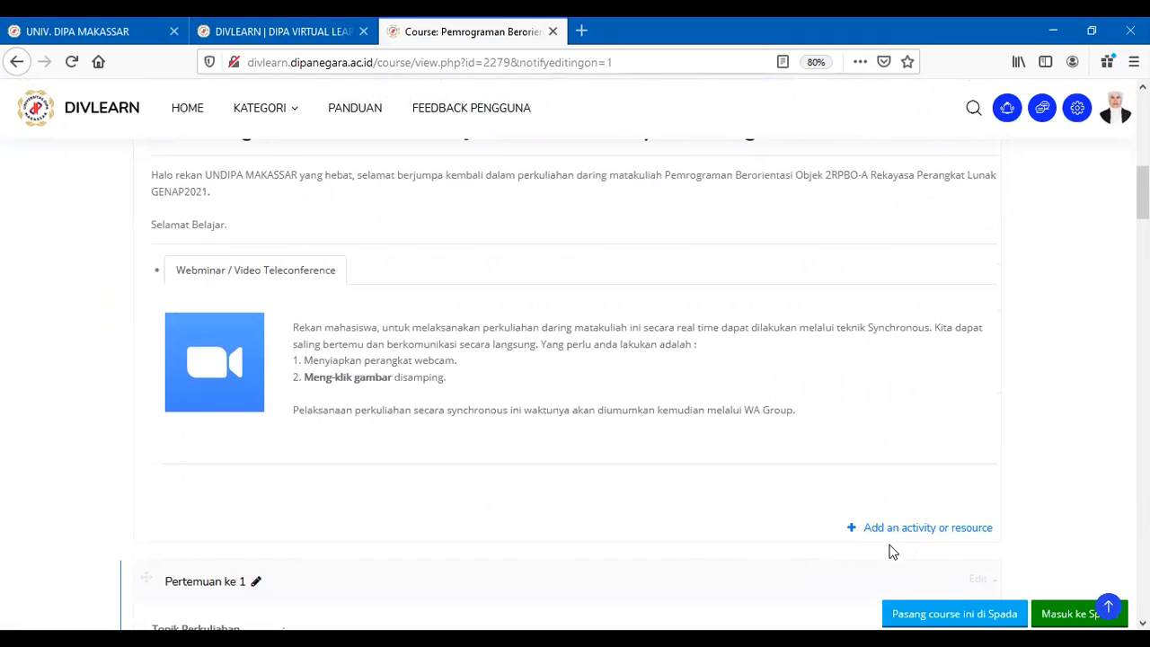
left_click(944, 536)
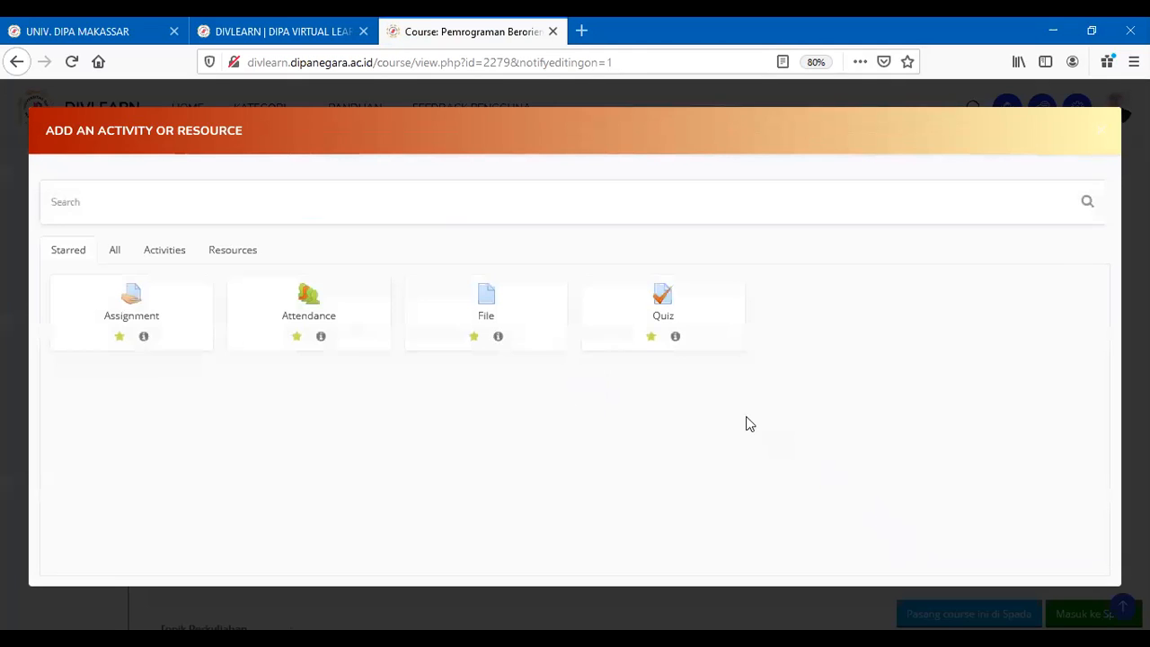
left_click(118, 256)
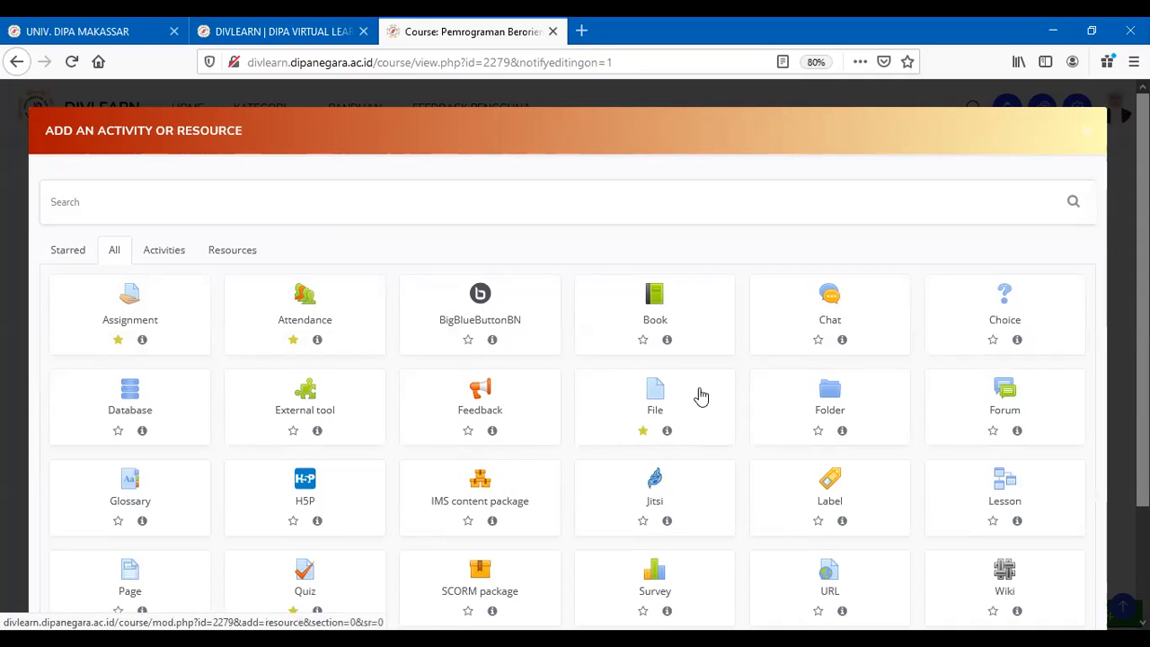
scroll(719, 413, "down", 3)
scroll(530, 472, "up", 2)
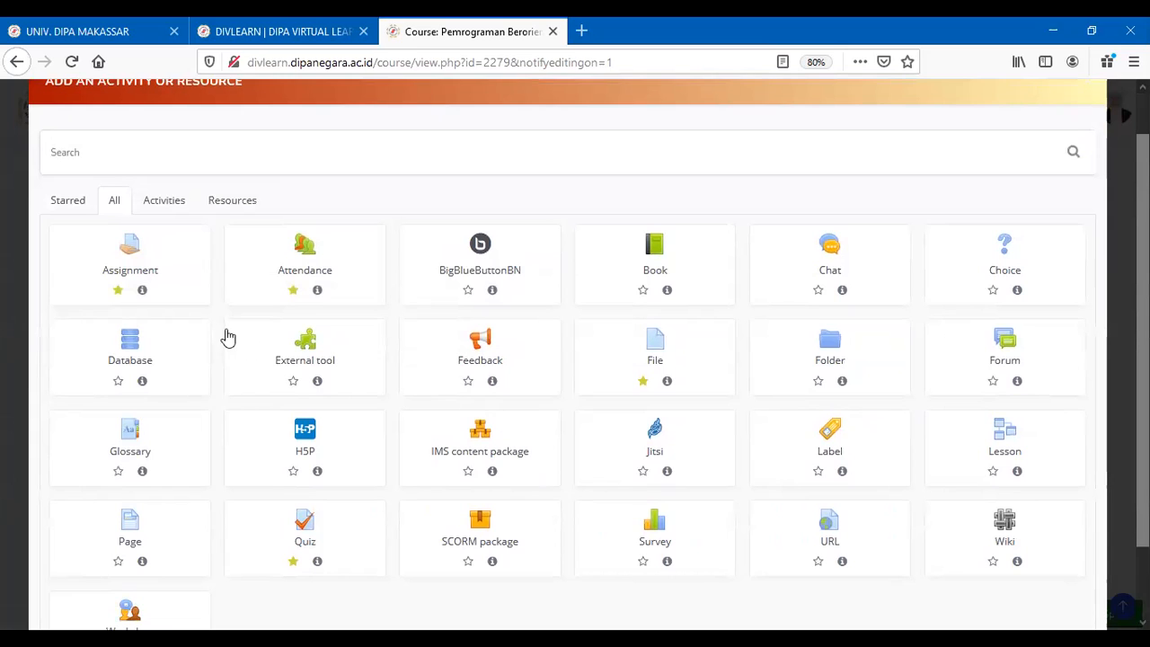
Choose Attendance as the new activity and name it "Absensi Mahasiswa"
left_click(312, 273)
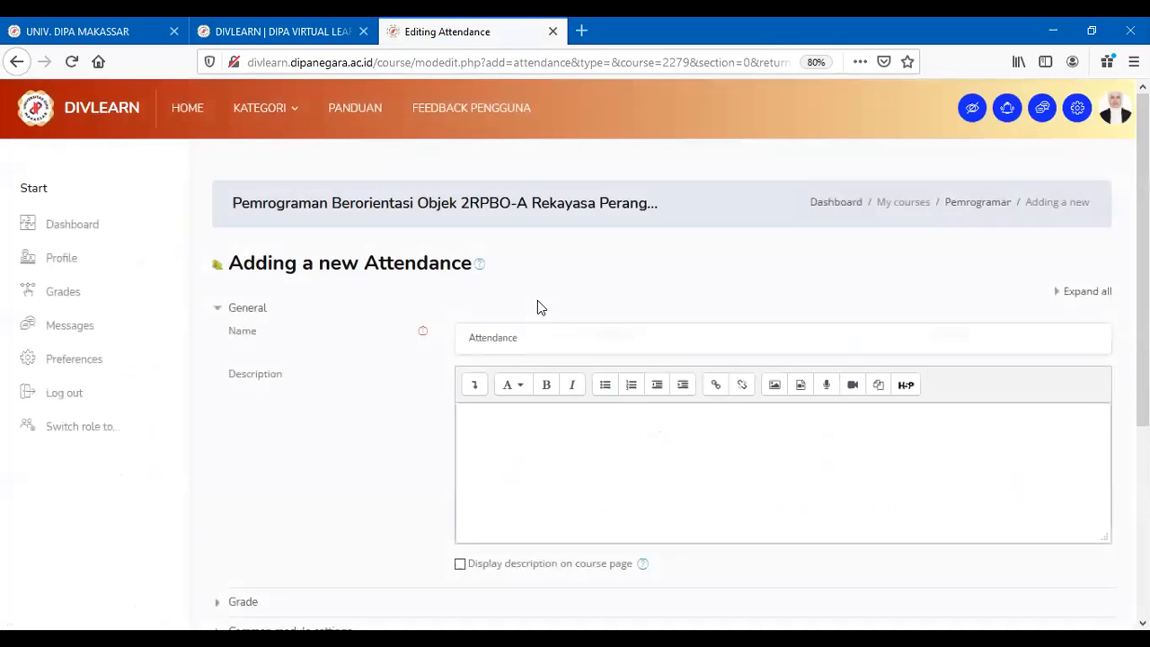
scroll(546, 374, "down", 1)
scroll(539, 355, "up", 1)
left_click_drag(539, 338, 457, 351)
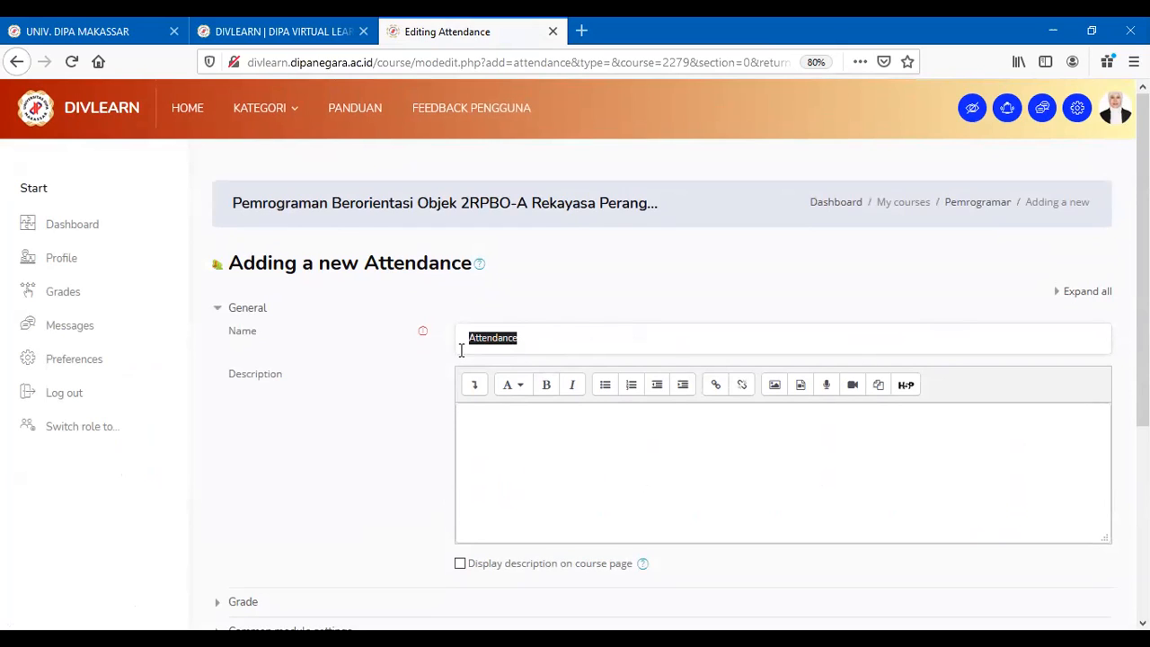
key("BackSpace")
type("Abses")
key("BackSpace")
type("nsi Mahasiswa")
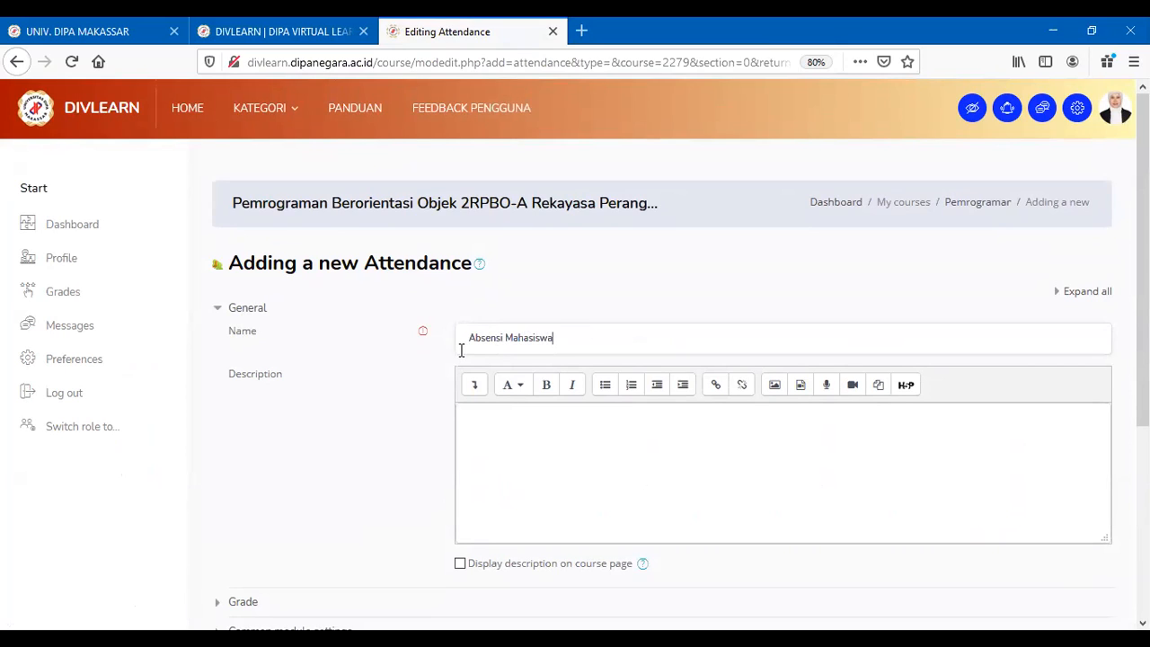
Enter the attendance description "Absensi dapat diakses sesuai jadwal kelas ."
left_click(605, 429)
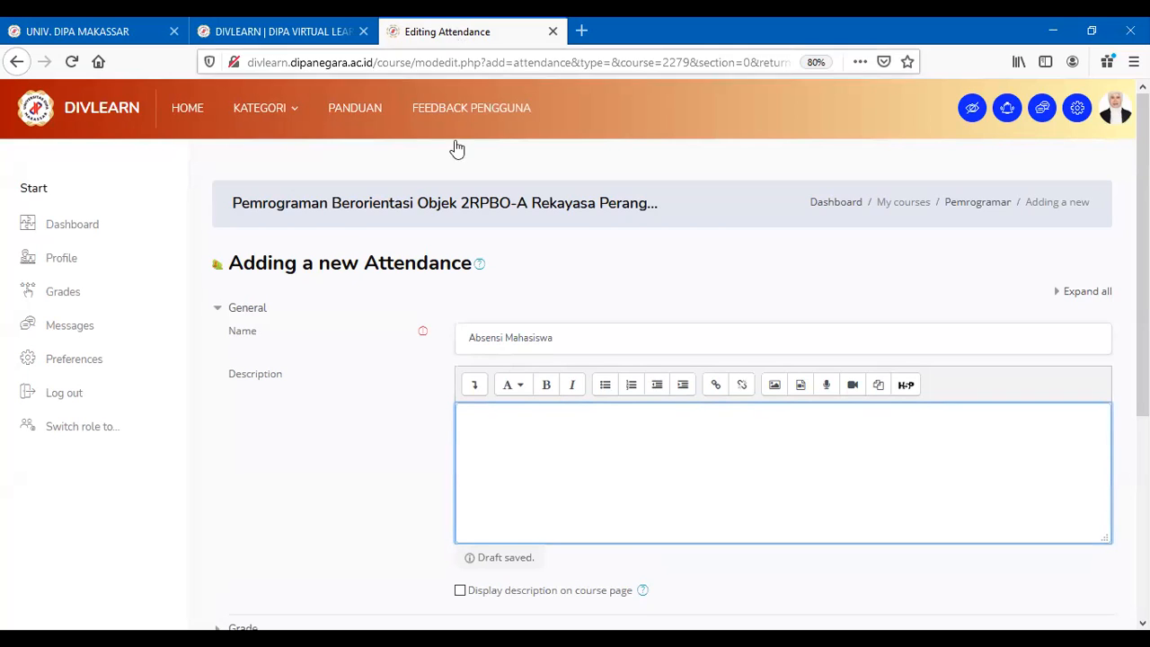
left_click(620, 638)
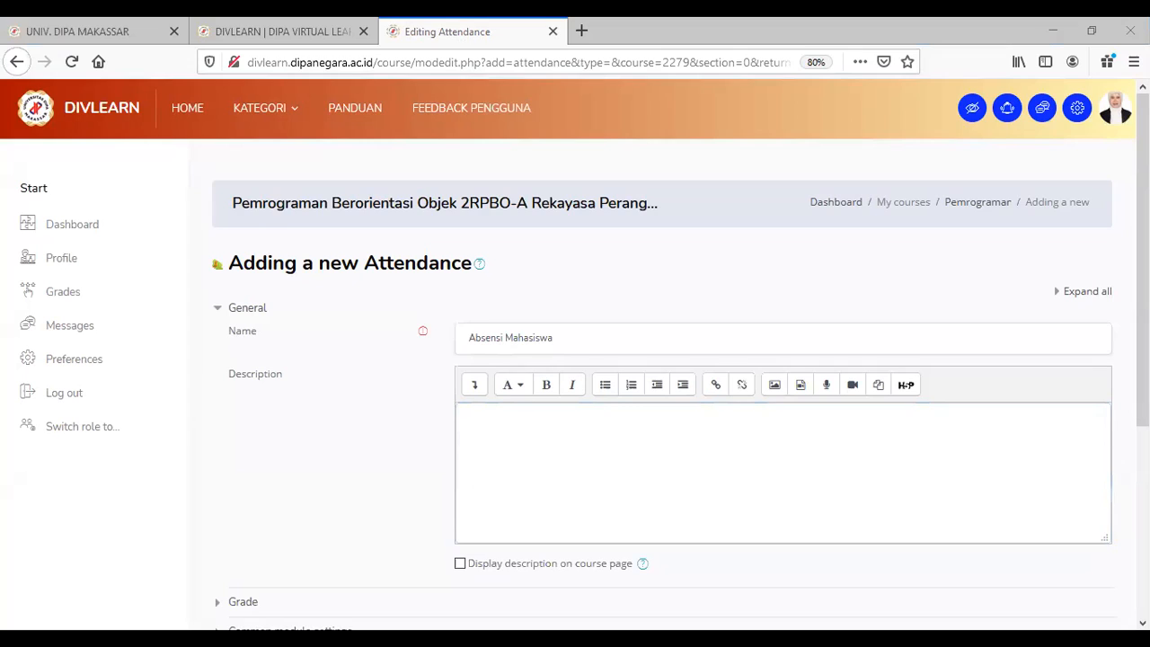
left_click(557, 411)
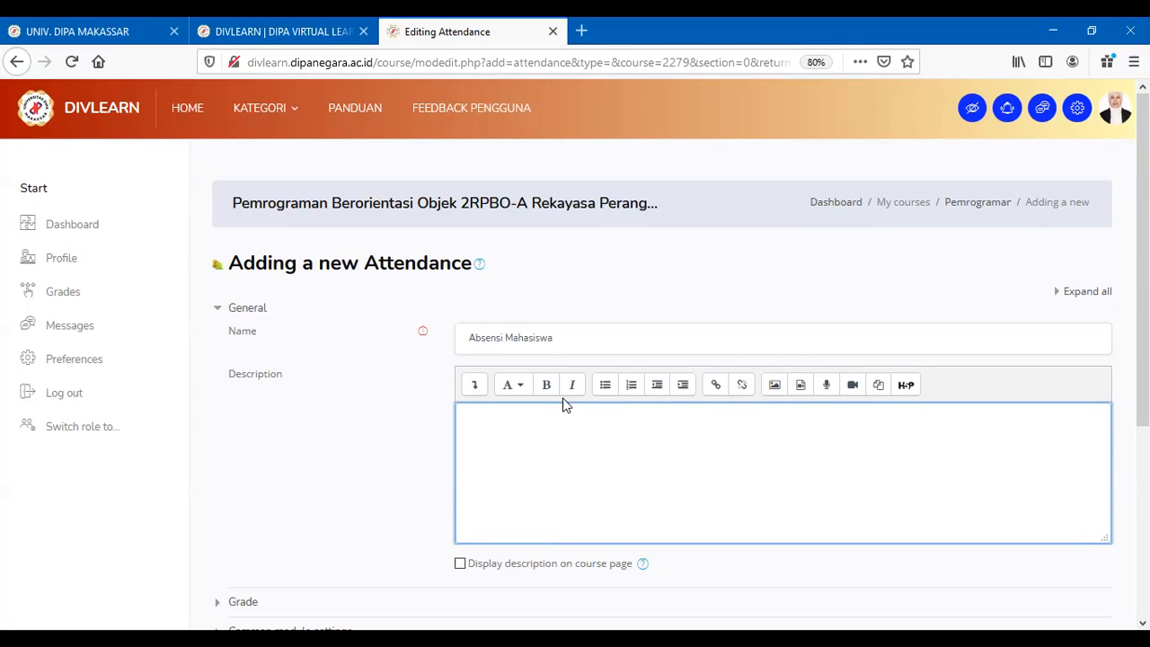
type("Absensi dapat diakses sesuai jadw")
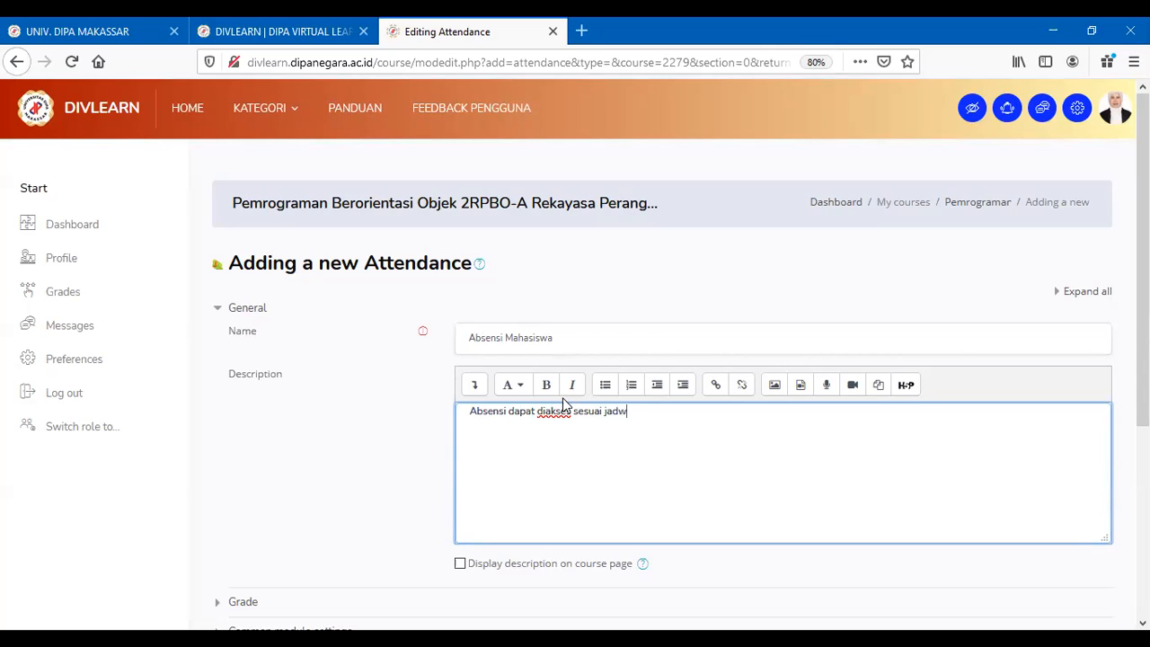
type("al kelas")
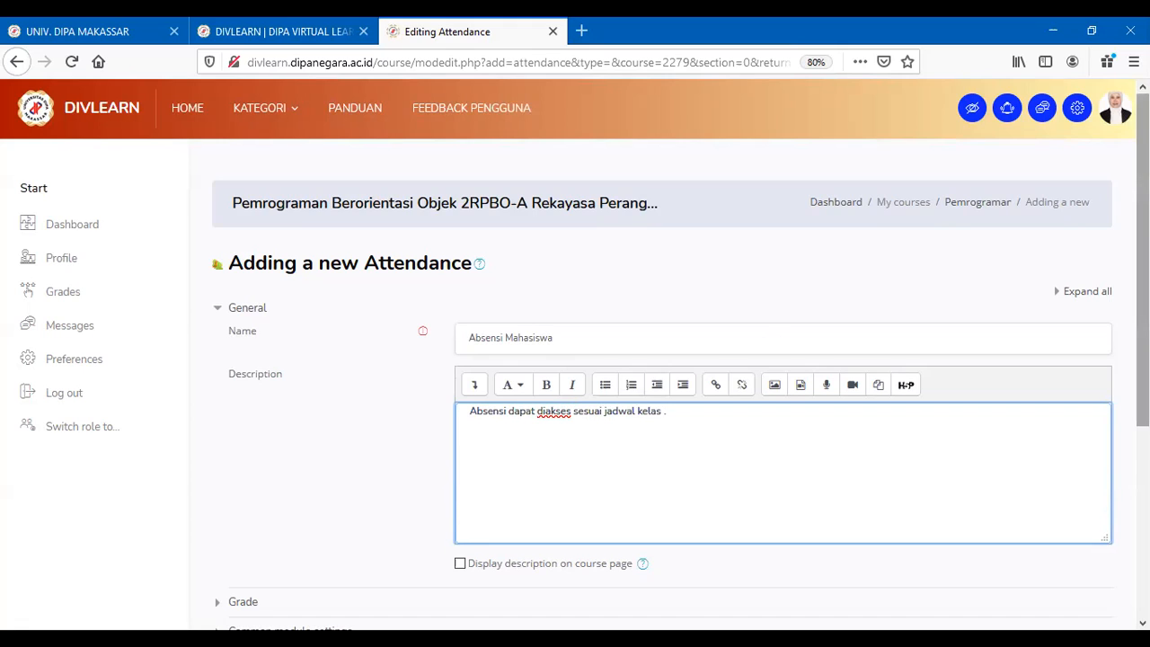
Enable displaying the description on the course page, and save and display the attendance activity
scroll(565, 405, "down", 1)
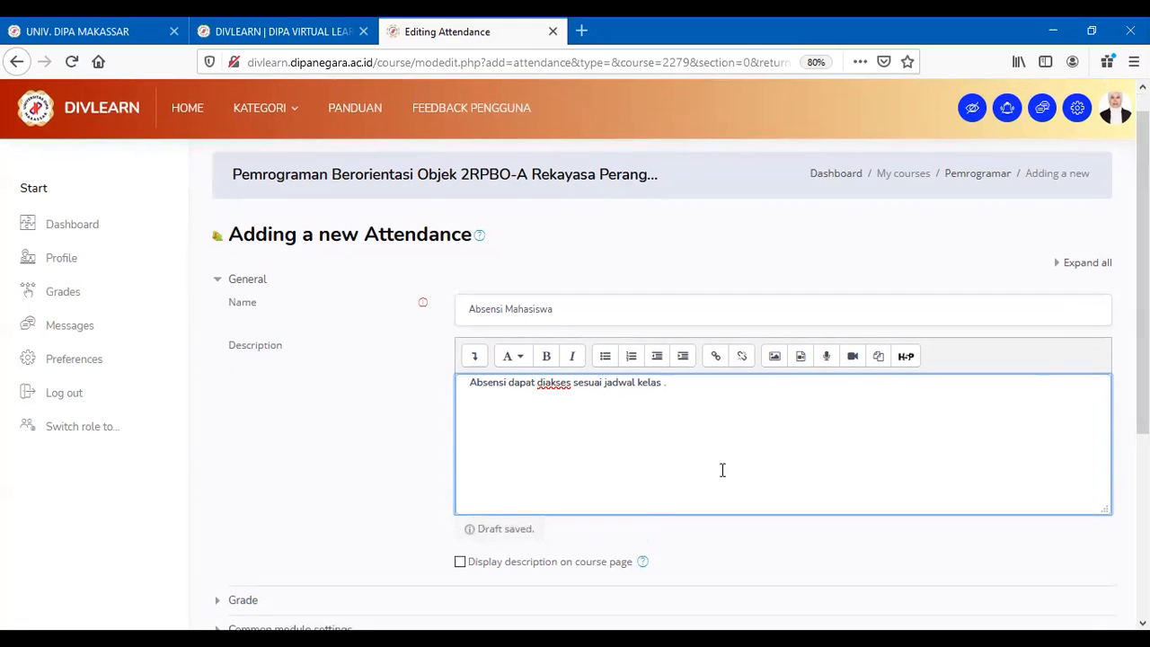
left_click(460, 563)
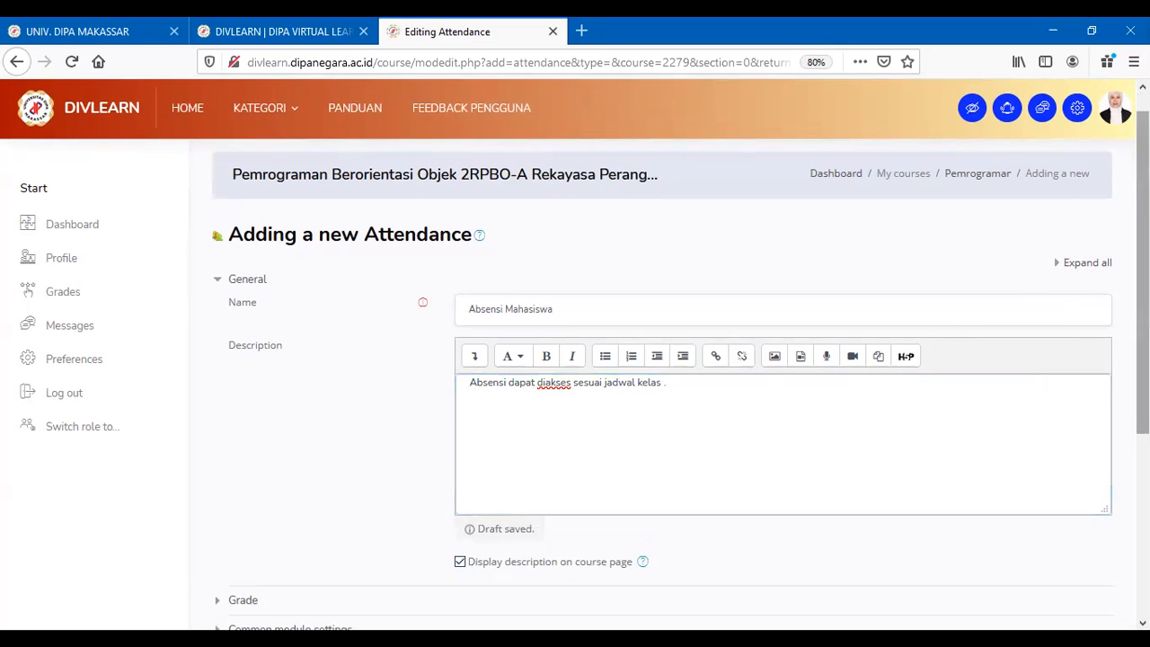
scroll(484, 453, "down", 1)
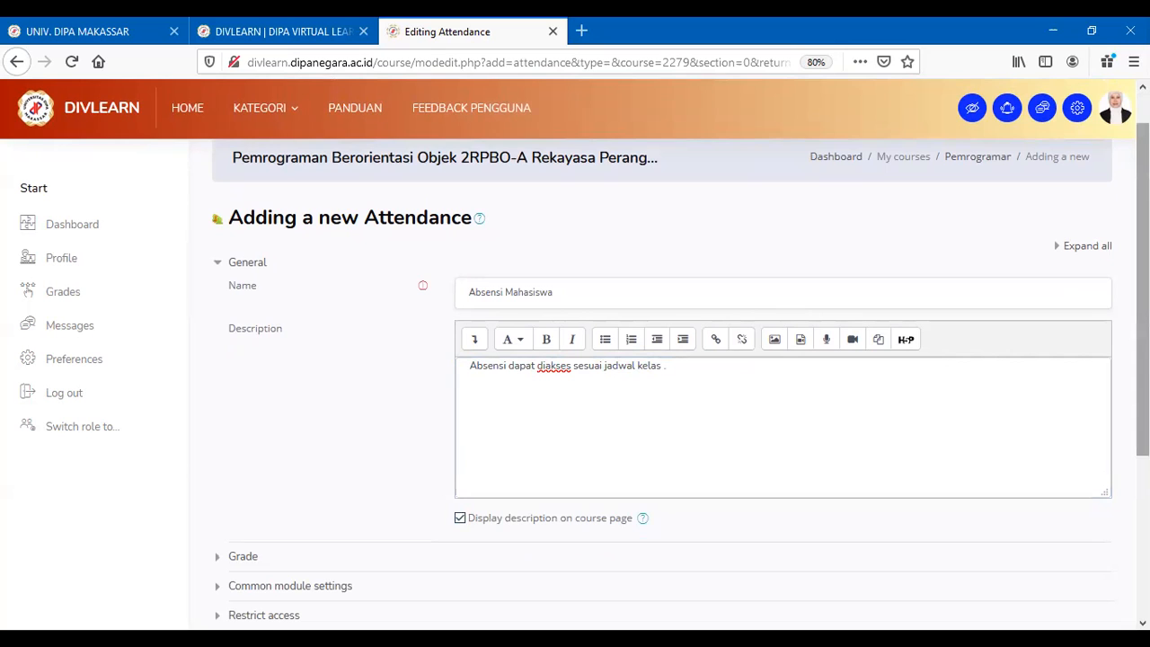
scroll(682, 382, "down", 3)
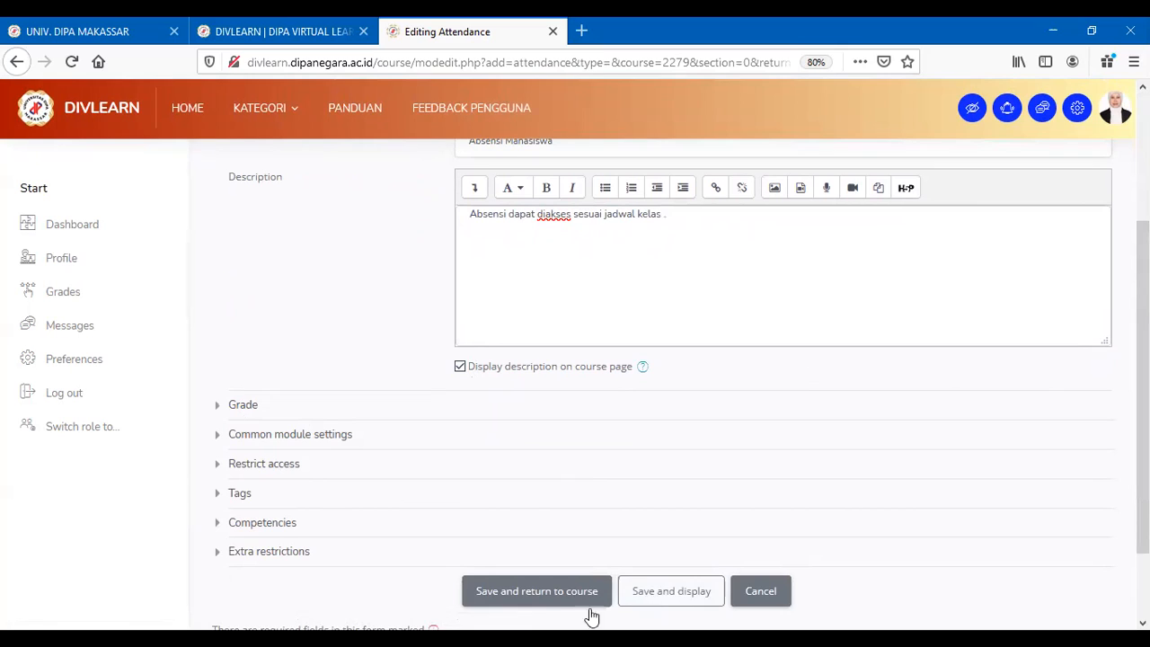
left_click(664, 594)
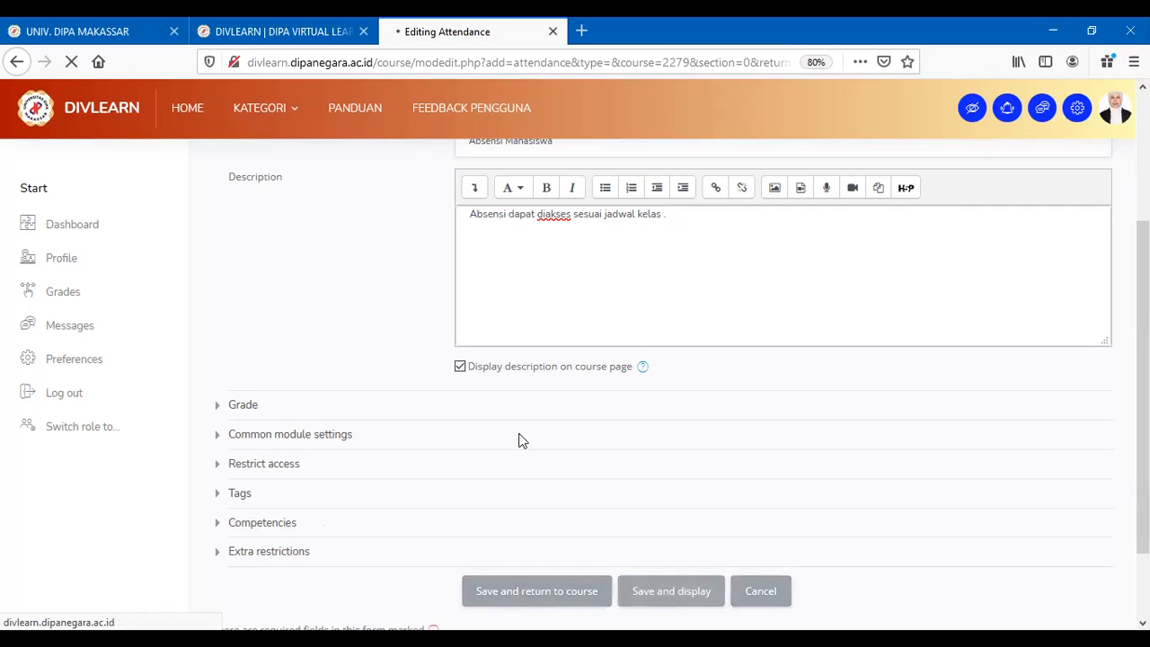
Open the form for adding a session to the Absensi Mahasiswa attendance
scroll(518, 439, "down", 4)
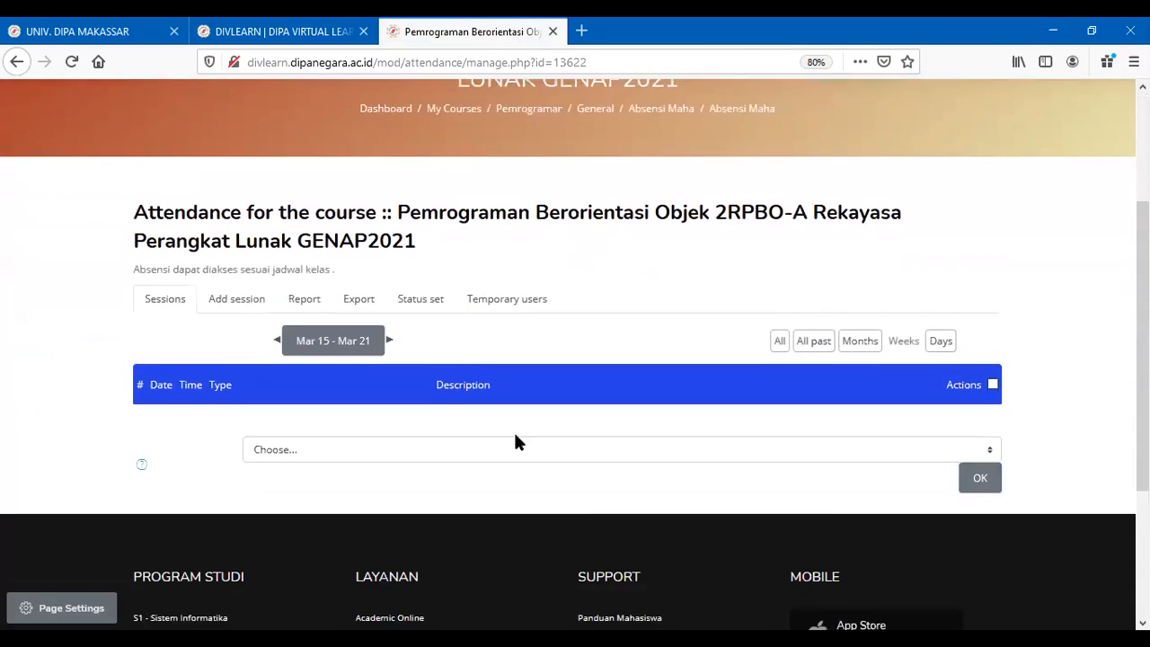
scroll(517, 438, "down", 2)
scroll(518, 437, "up", 2)
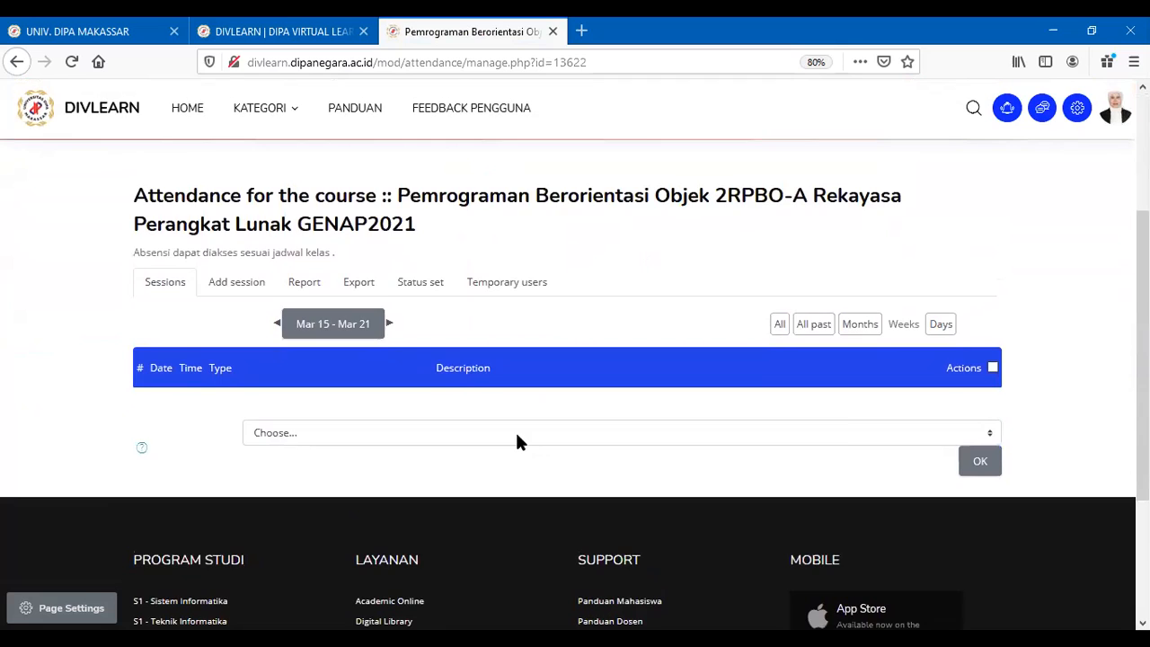
scroll(518, 441, "up", 1)
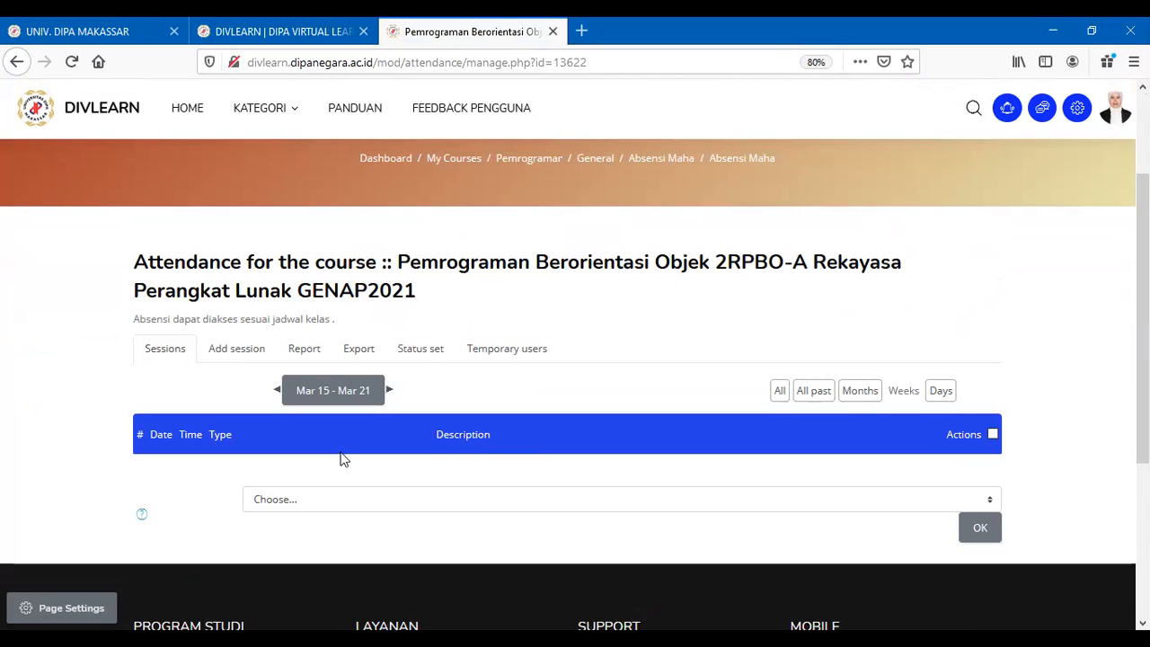
left_click(235, 350)
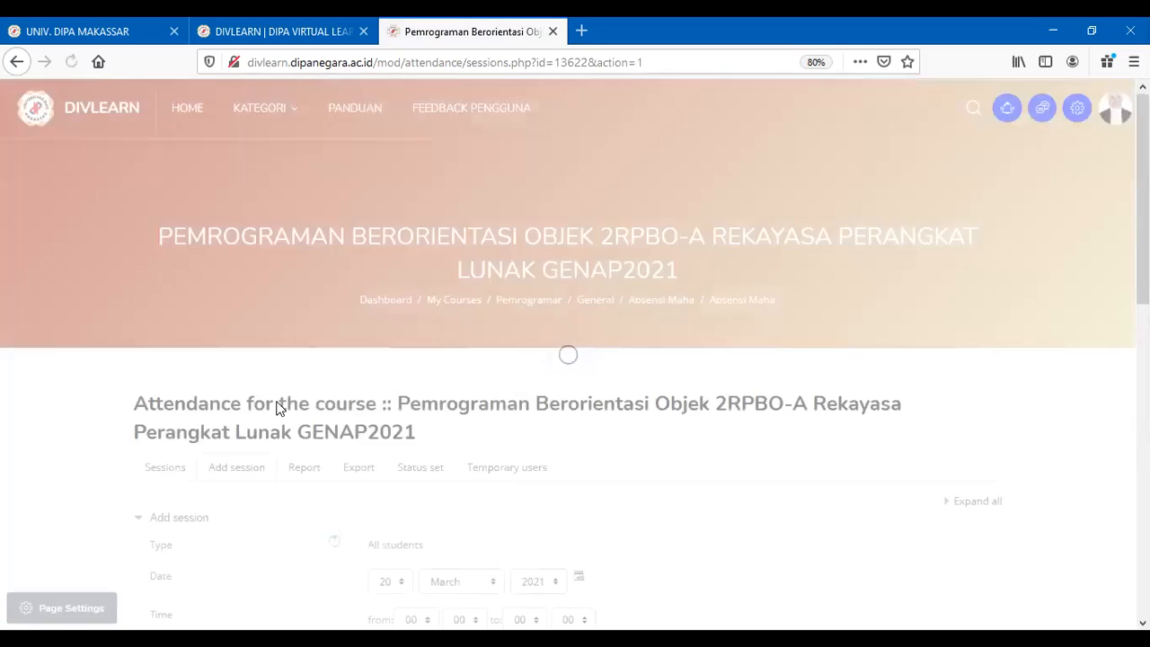
scroll(290, 426, "down", 5)
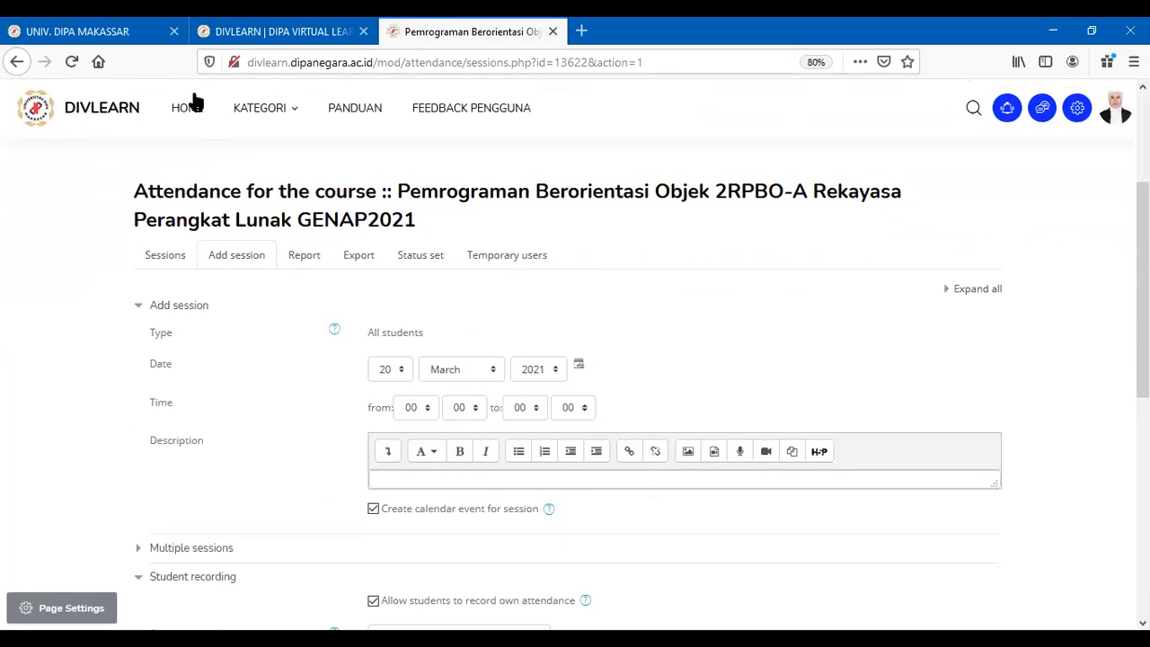
Check class 2RPBO-A's slot in the SIAKA teaching schedule, and set the attendance session date to 22 March 2021
left_click(103, 34)
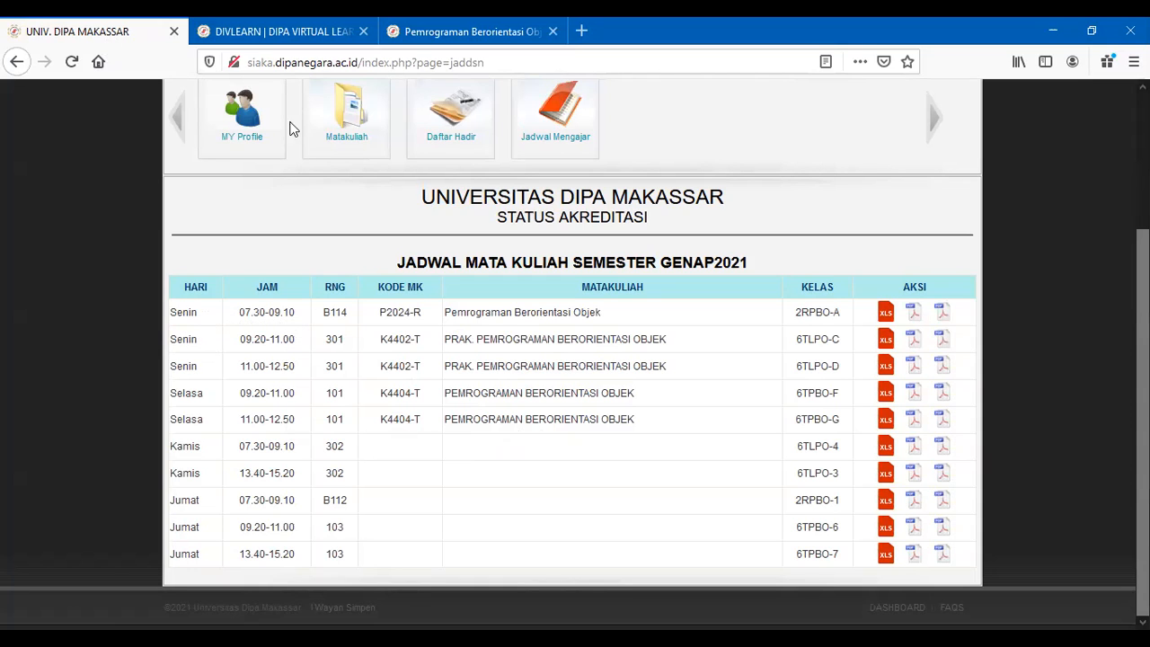
left_click(448, 30)
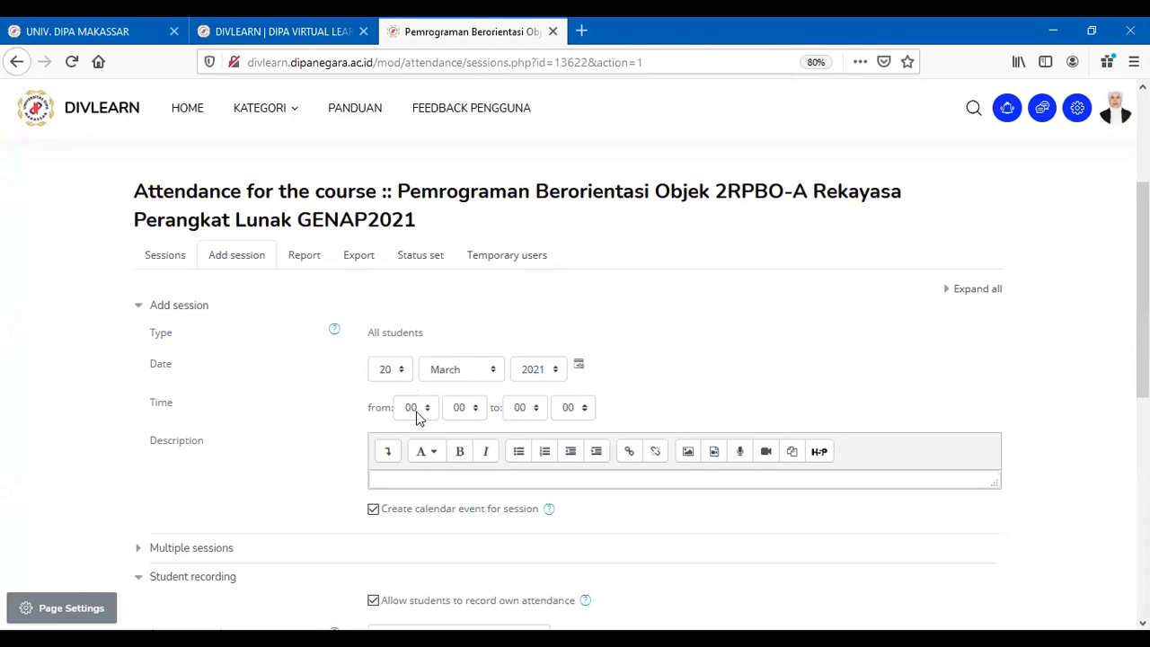
left_click(402, 376)
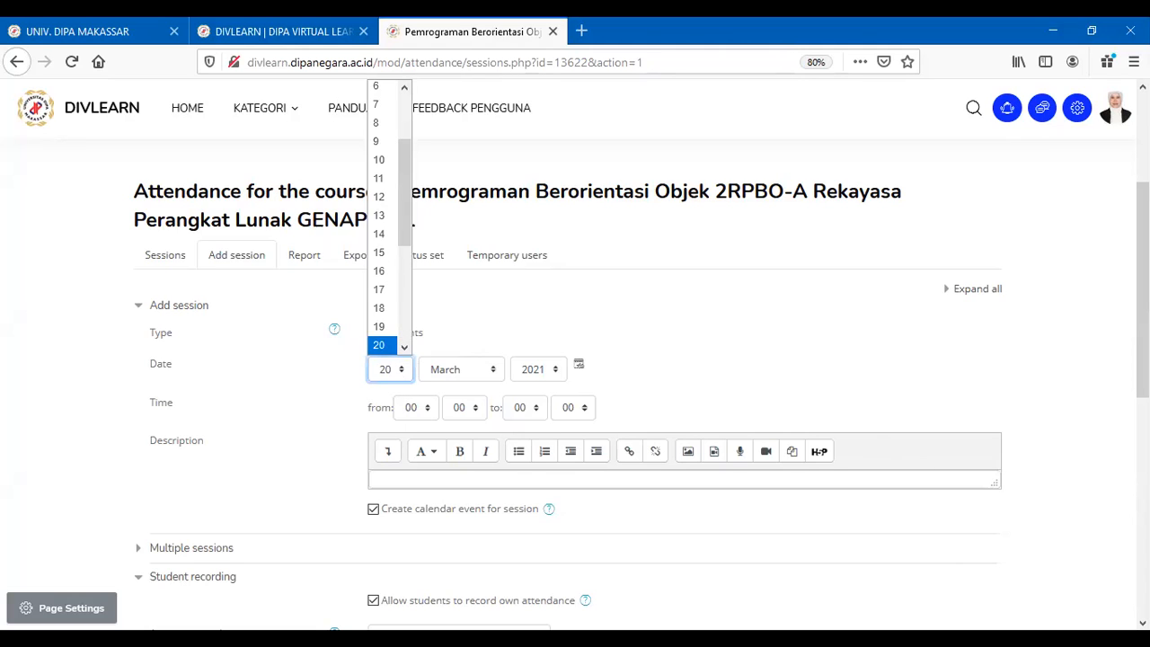
left_click(992, 640)
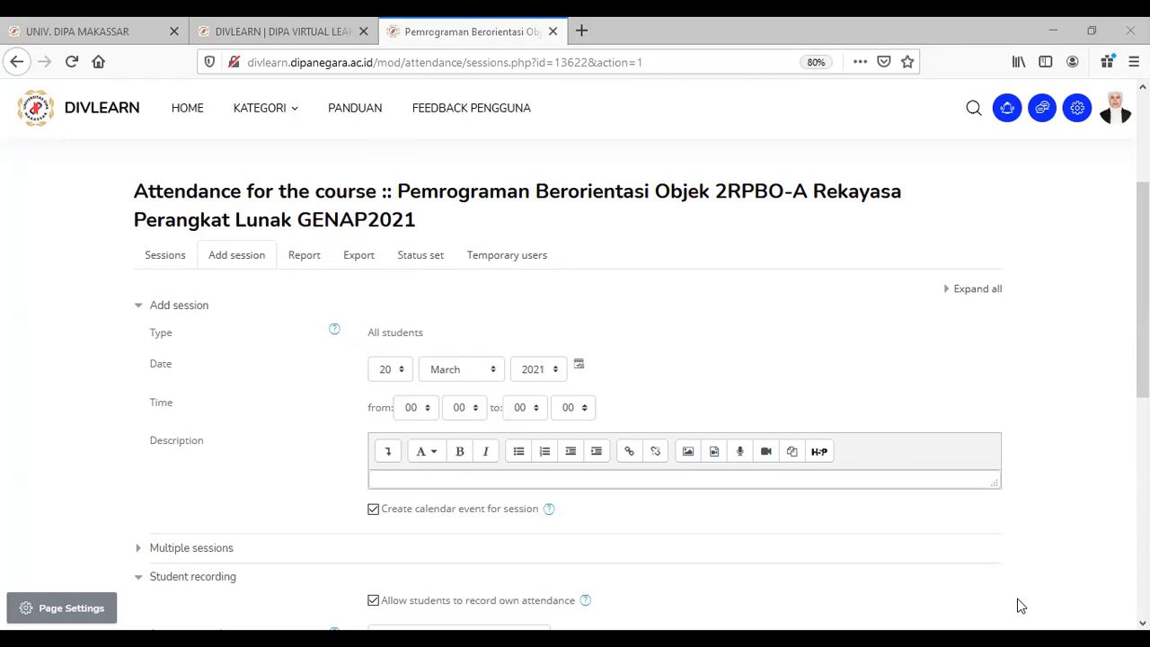
left_click(404, 381)
scroll(407, 339, "down", 3)
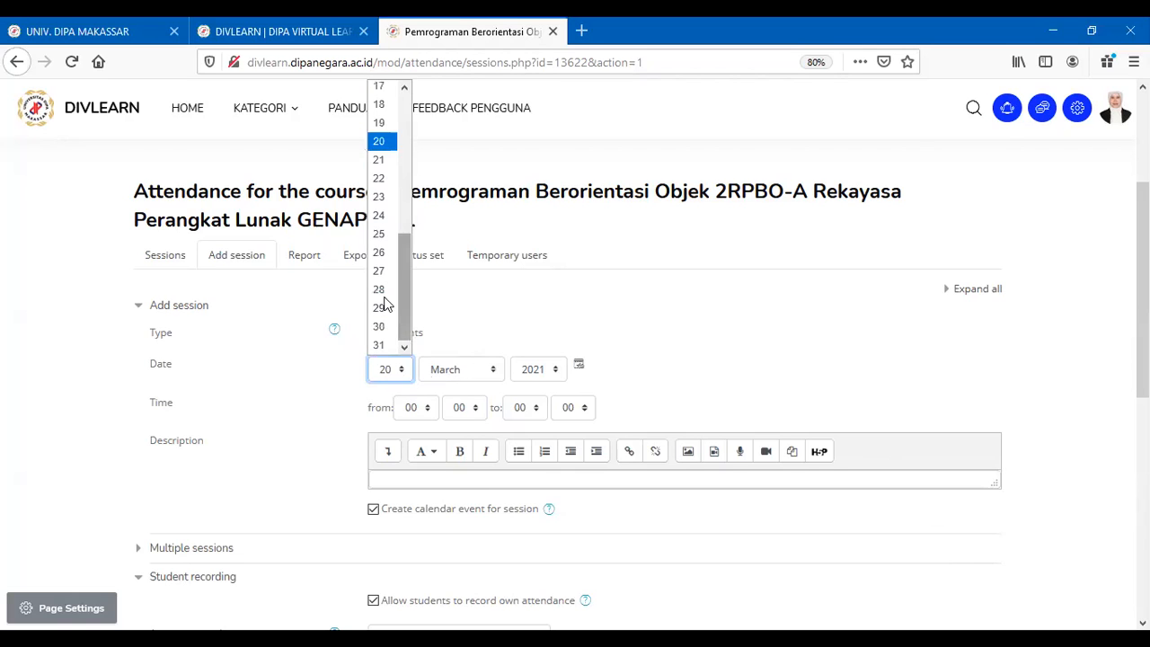
left_click(380, 179)
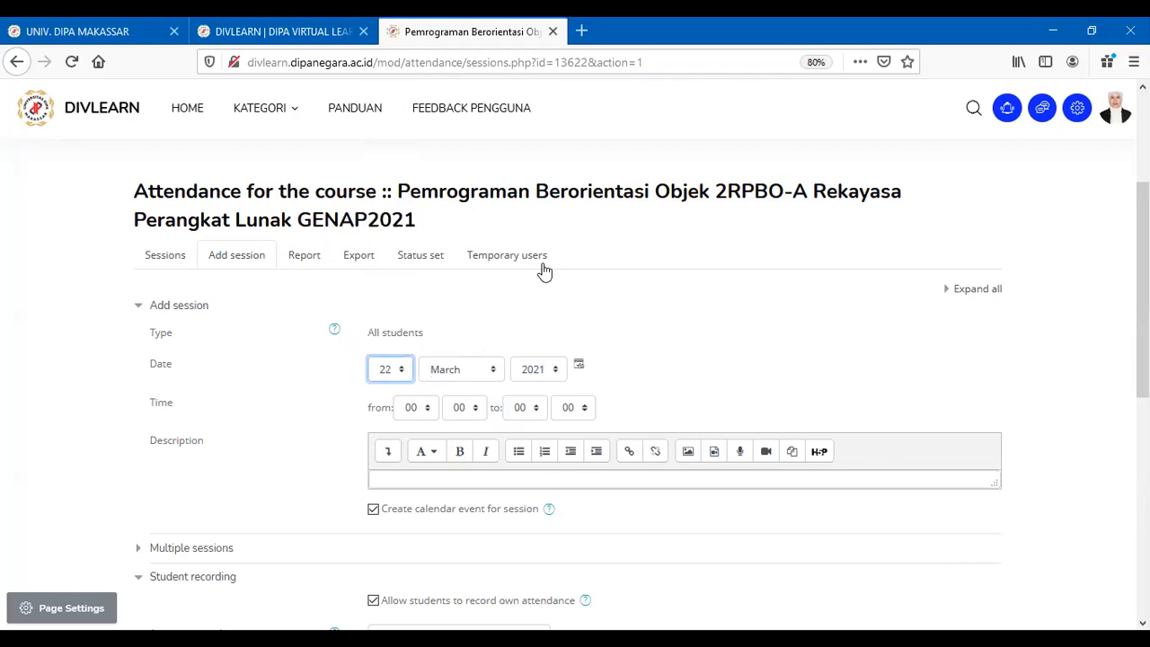
Set the session time from 07:30 to 09:10
left_click(429, 415)
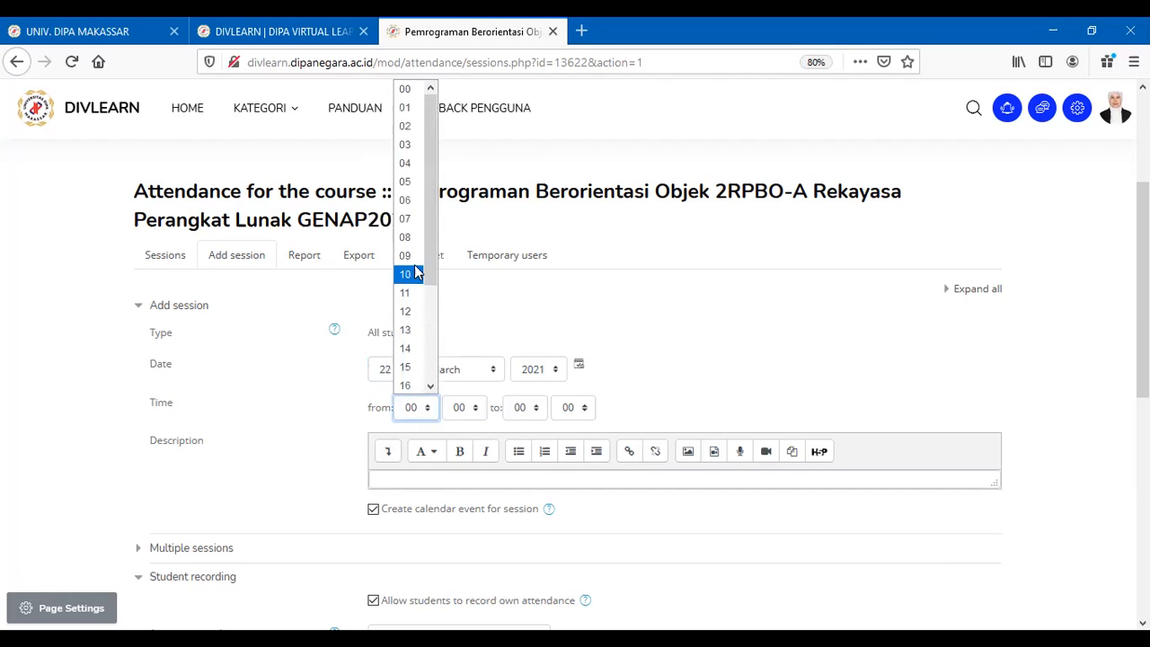
left_click(422, 219)
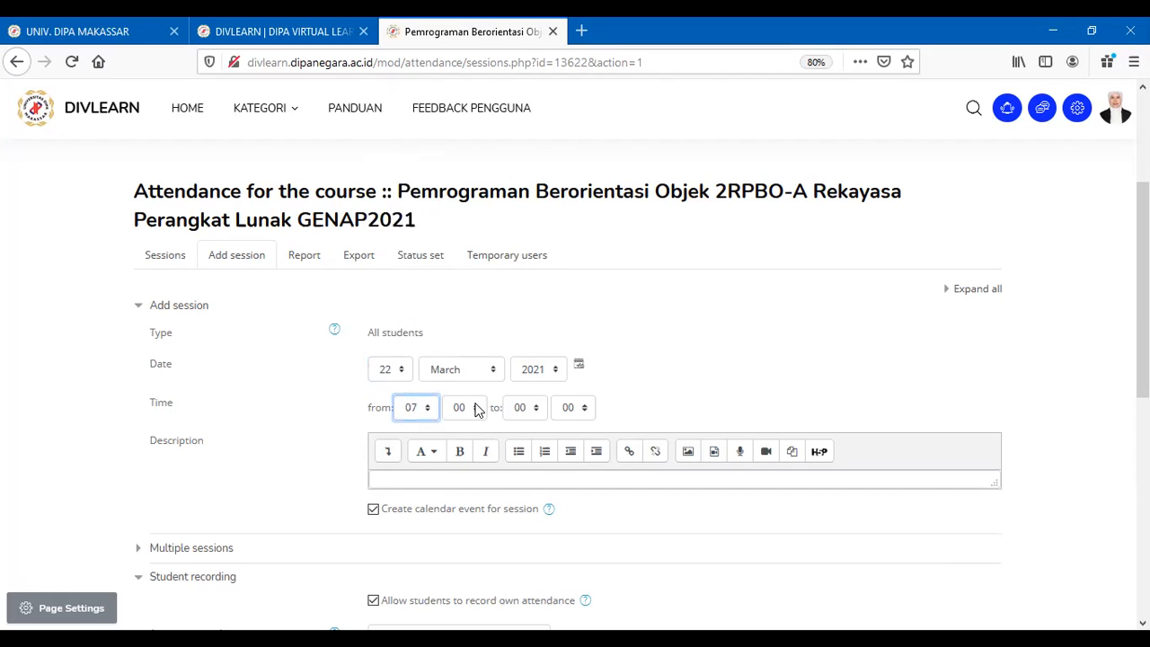
left_click(474, 405)
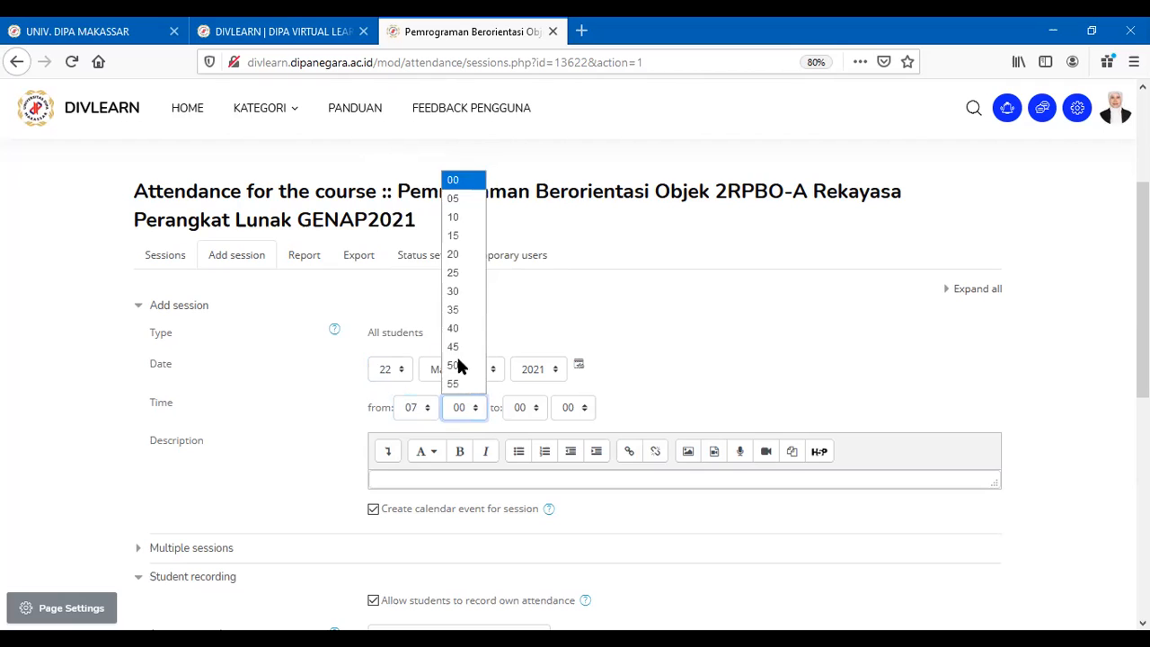
left_click(458, 292)
left_click(536, 409)
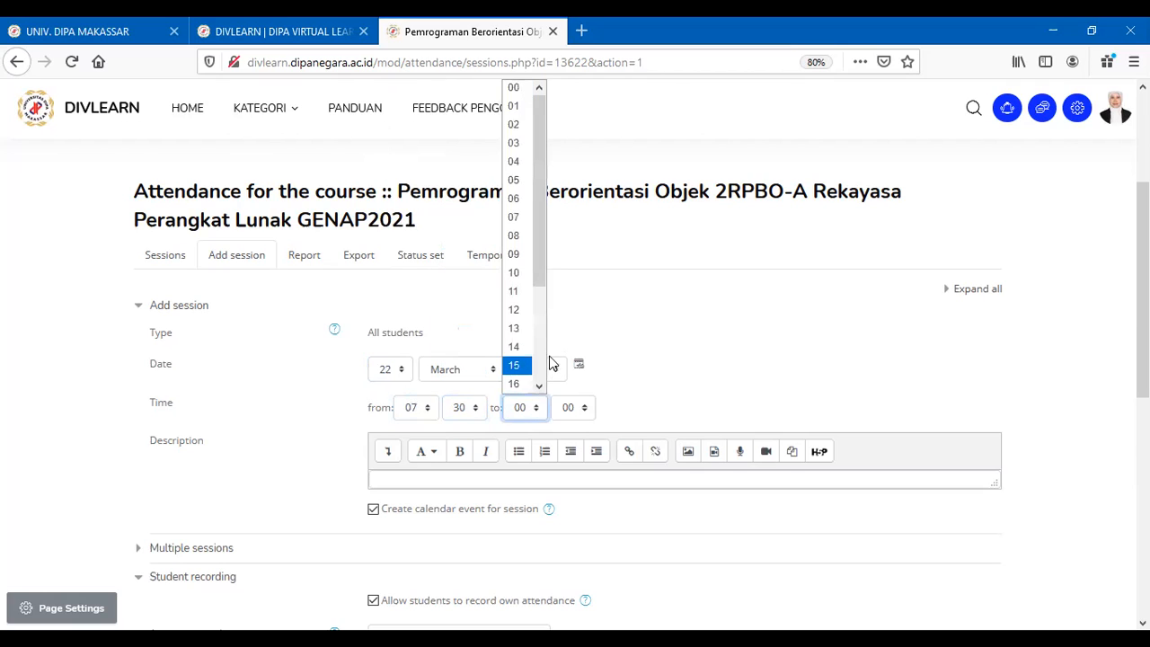
left_click(516, 254)
left_click(586, 412)
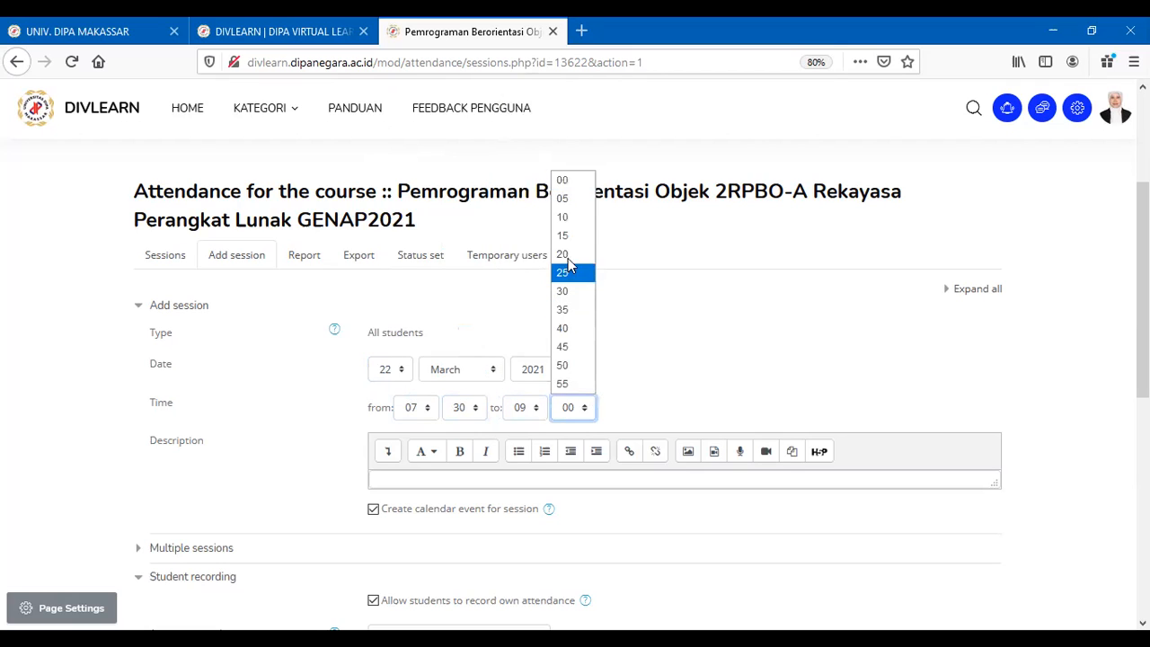
left_click(564, 217)
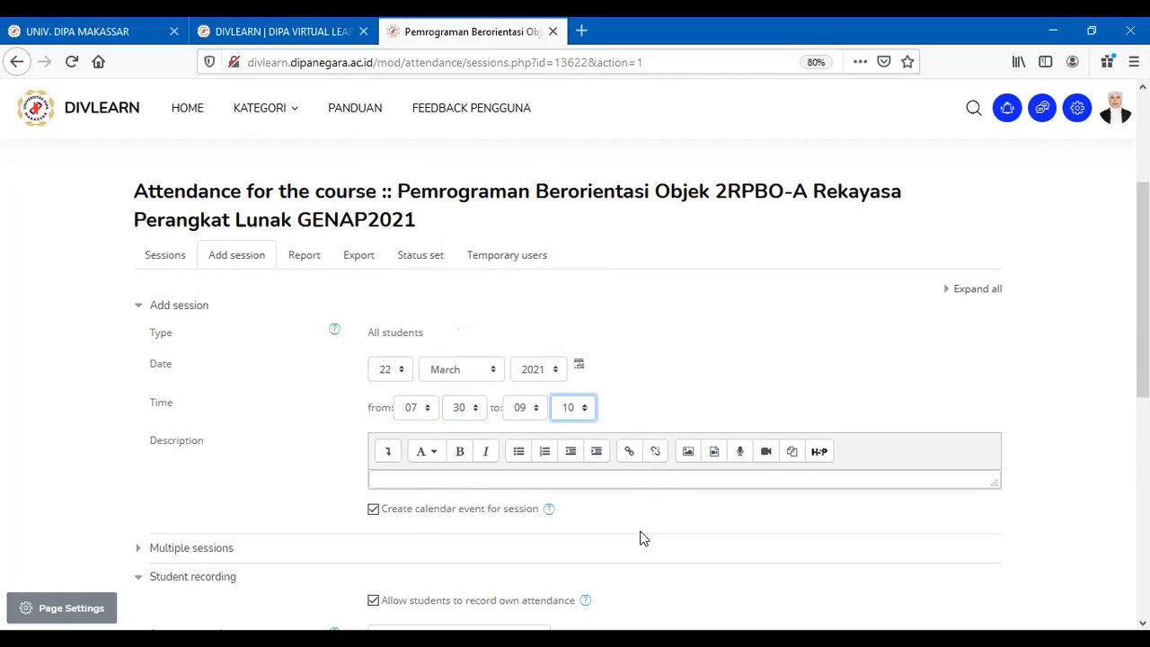
Enable repeating the session every Monday, with the repetition running until 20 July 2021
scroll(644, 537, "down", 1)
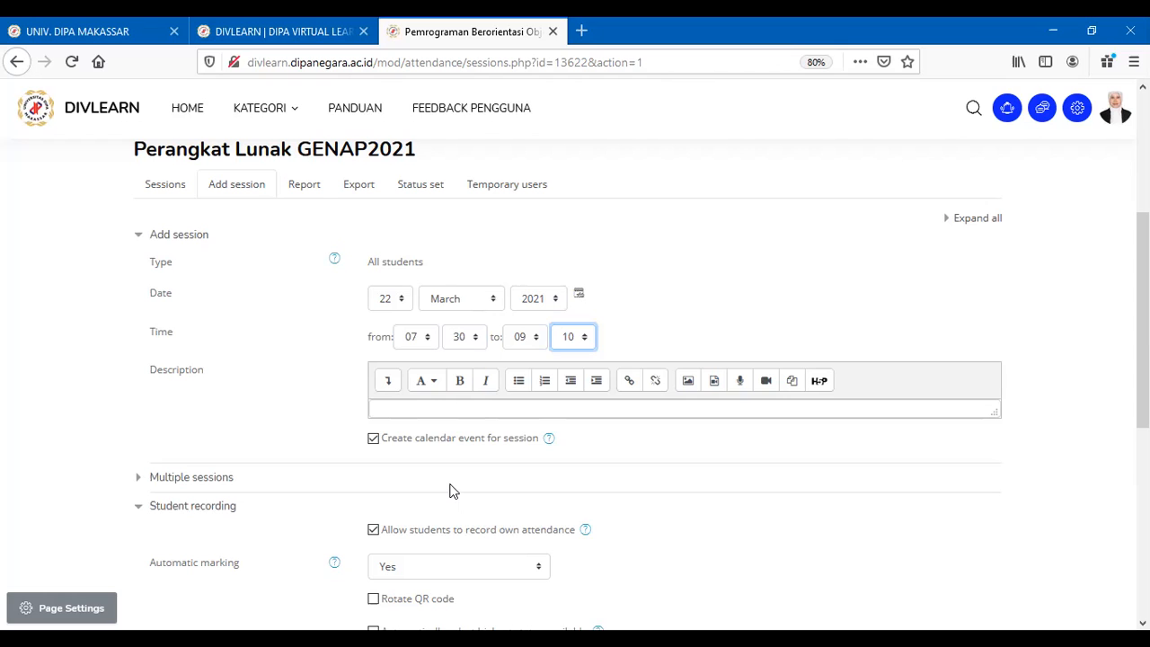
left_click(204, 477)
scroll(333, 510, "down", 3)
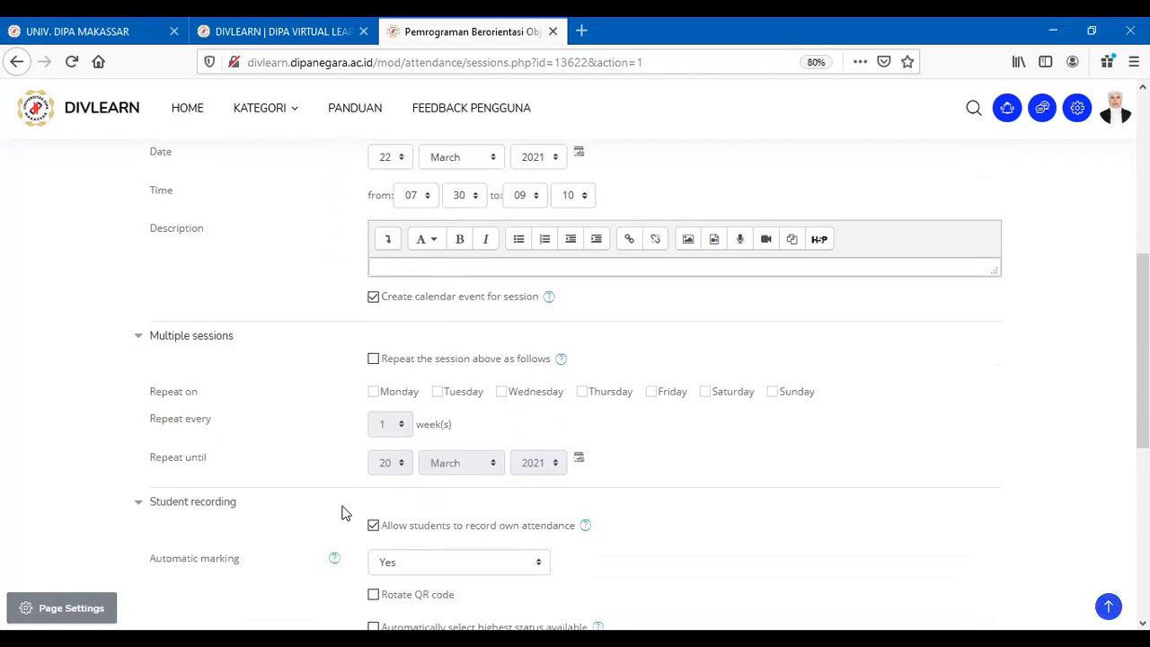
left_click(221, 341)
left_click(225, 340)
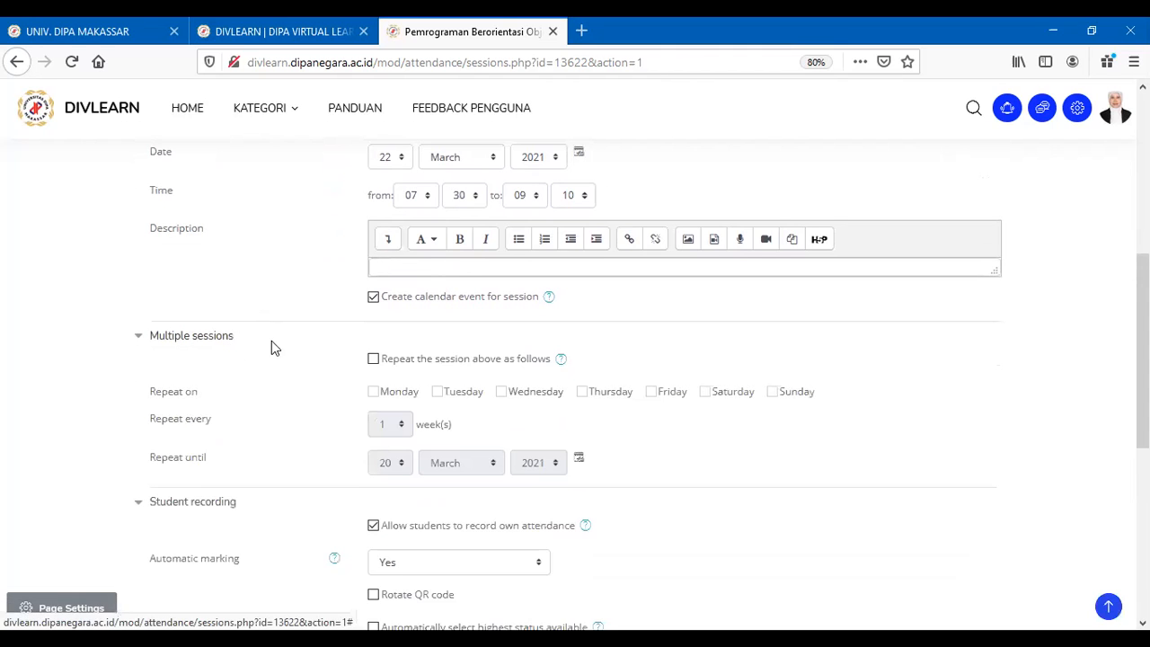
left_click(374, 361)
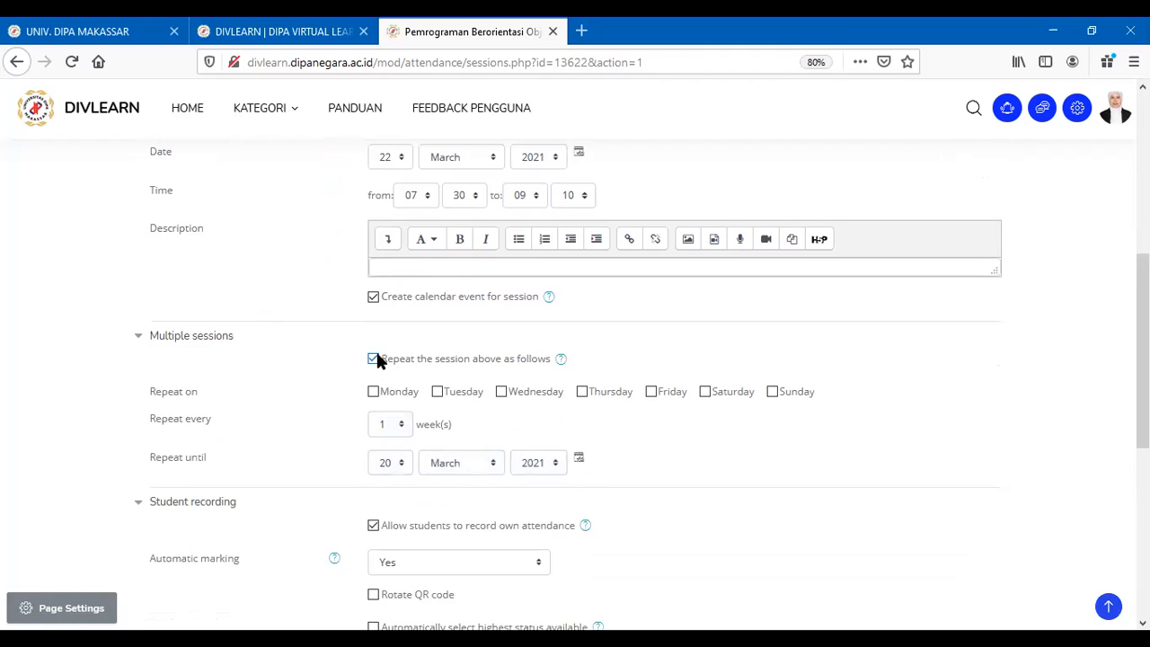
scroll(376, 264, "up", 2)
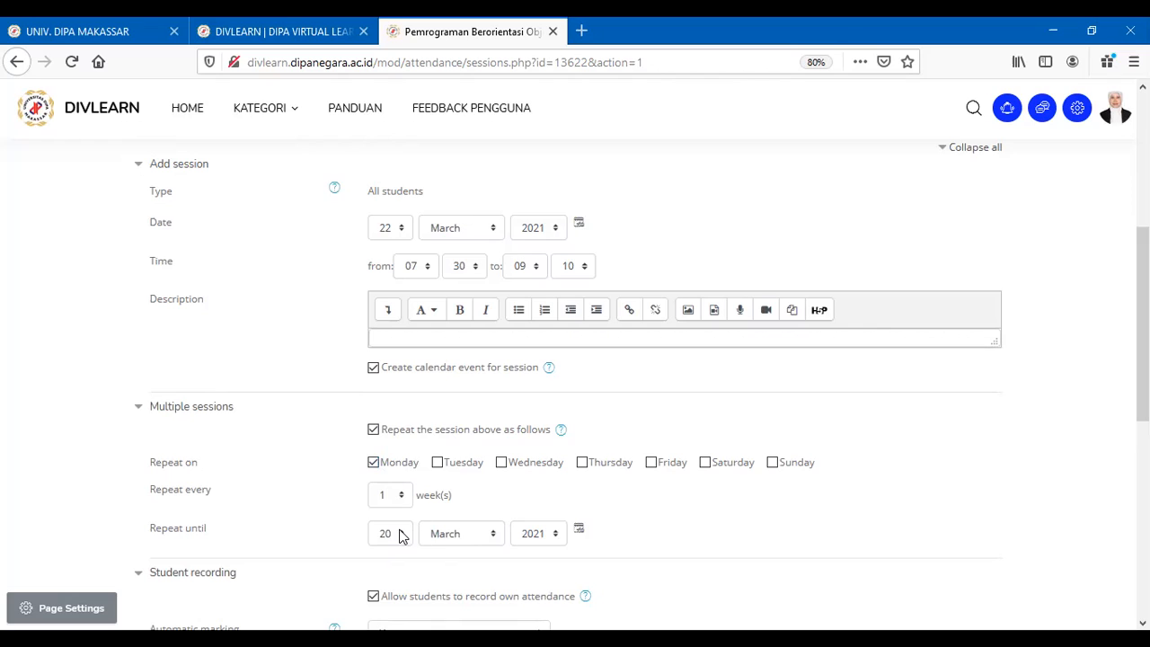
left_click(494, 534)
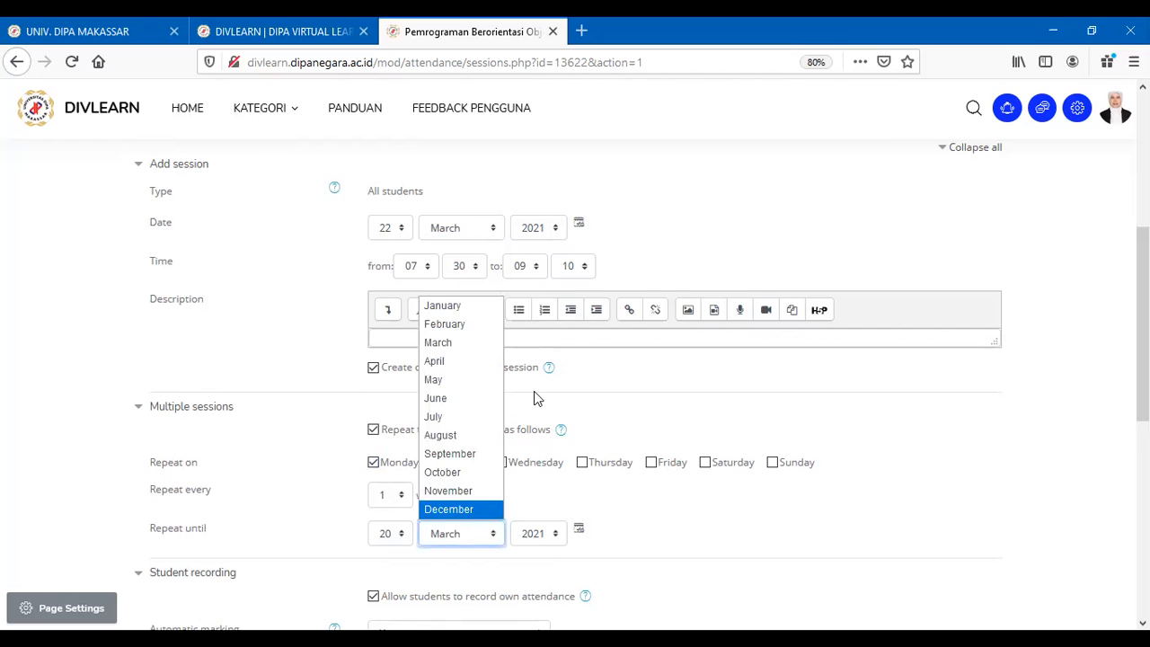
left_click(454, 421)
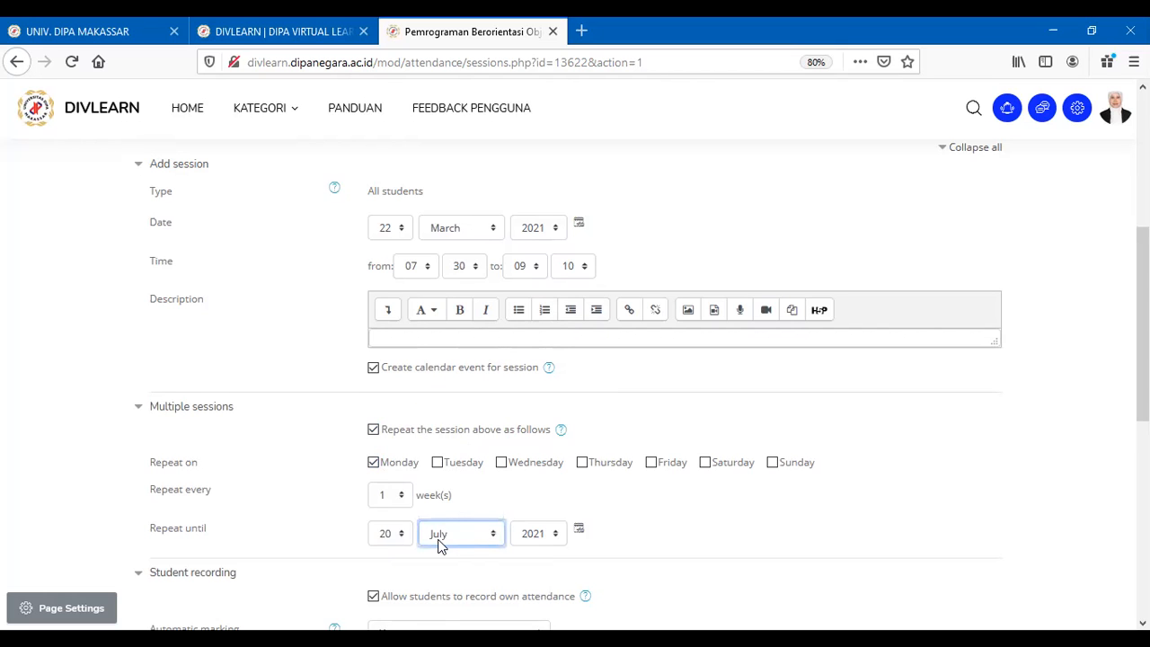
scroll(442, 541, "down", 2)
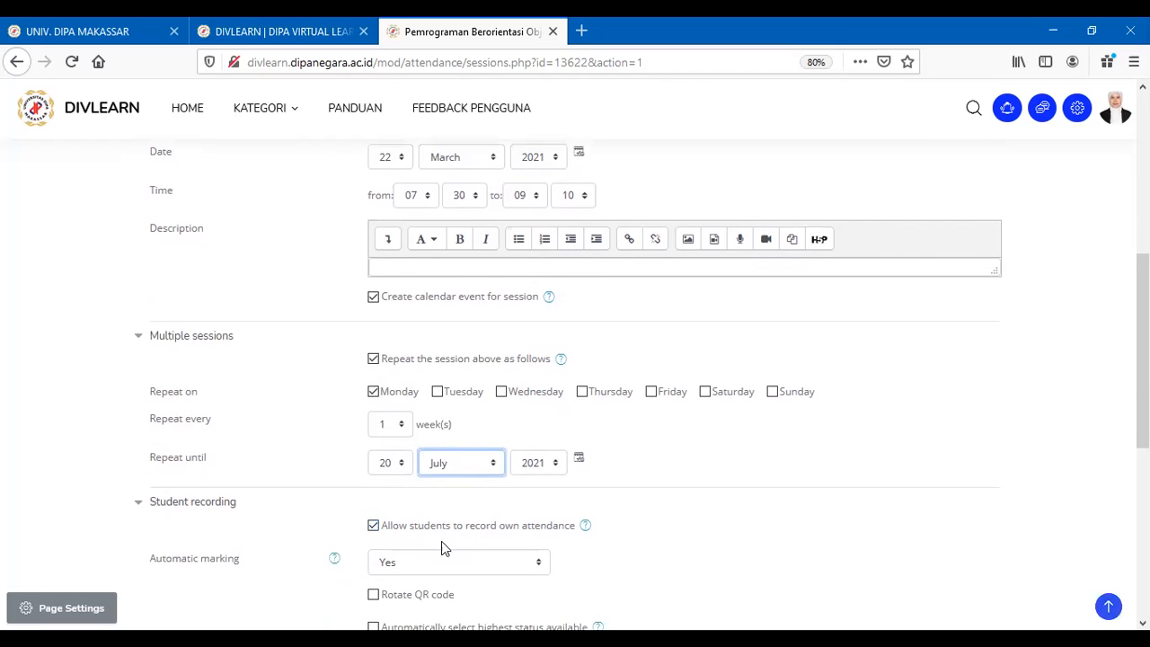
scroll(443, 537, "down", 2)
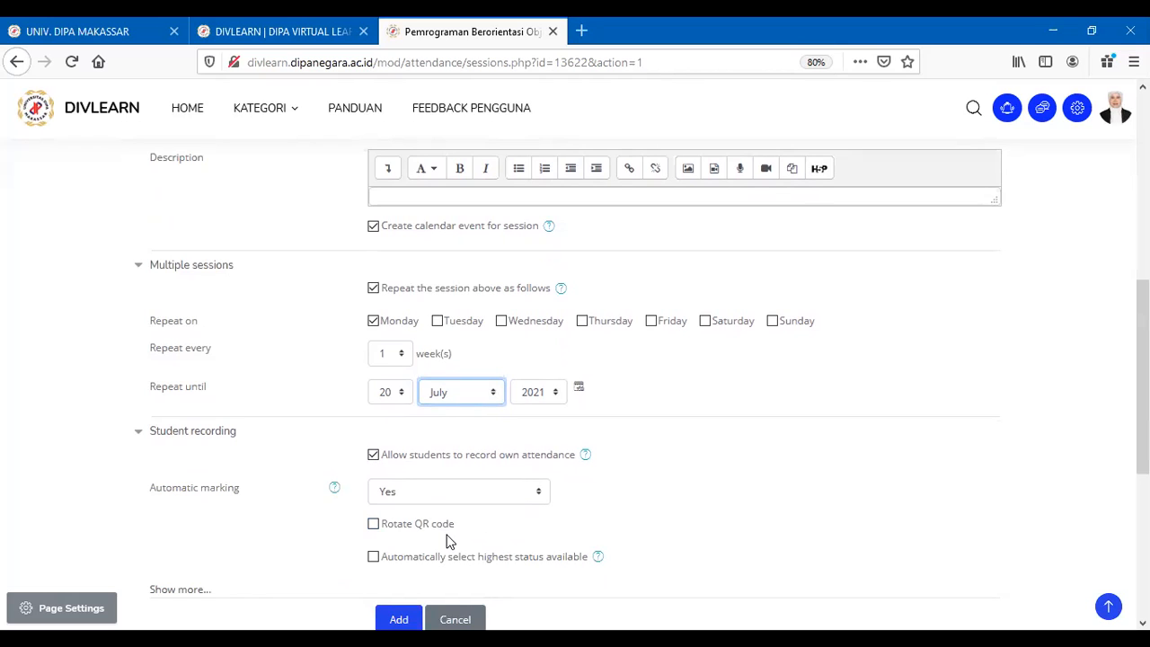
left_click(588, 327)
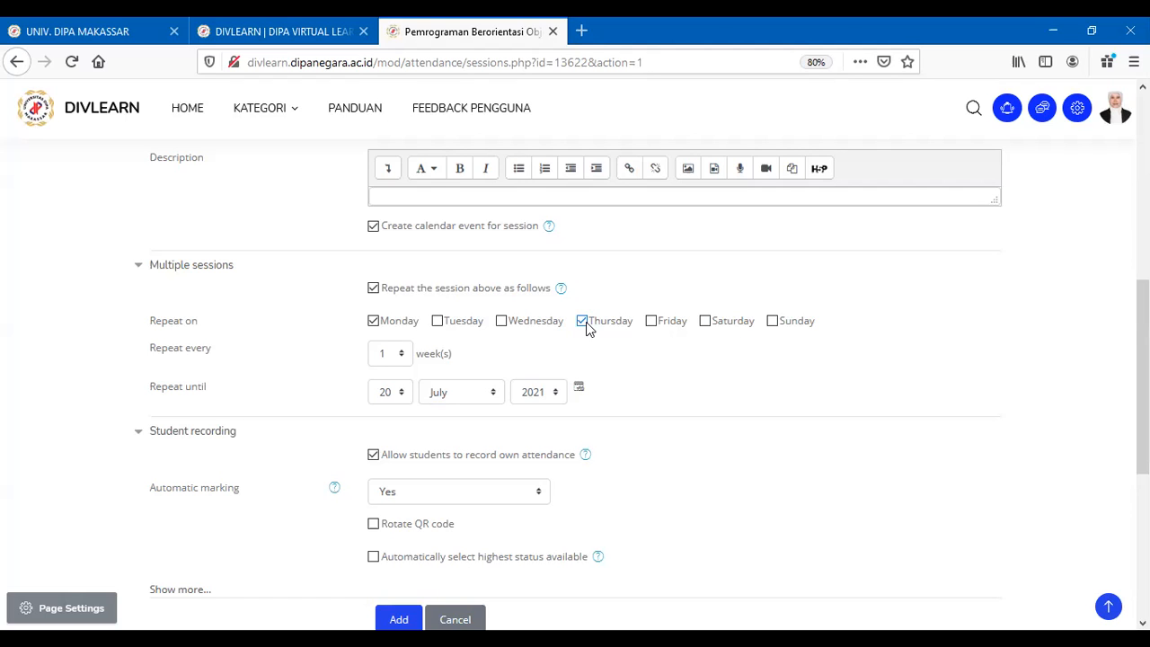
scroll(585, 327, "up", 2)
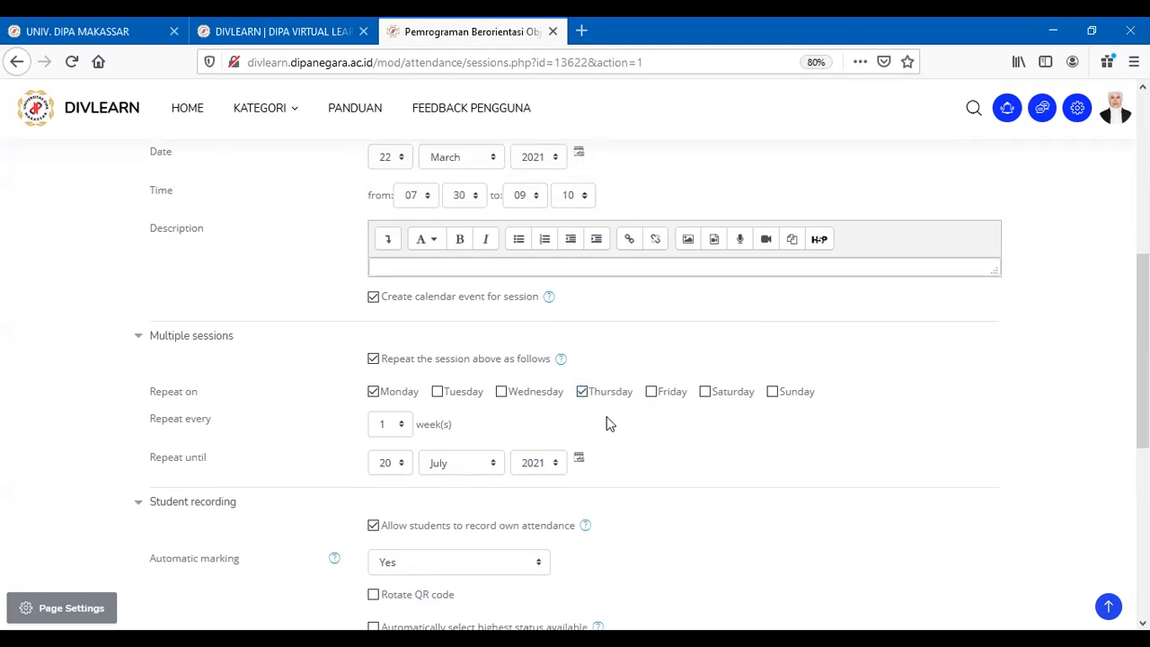
left_click(582, 392)
Set the automatic marking of student attendance to Disabled
scroll(536, 459, "down", 3)
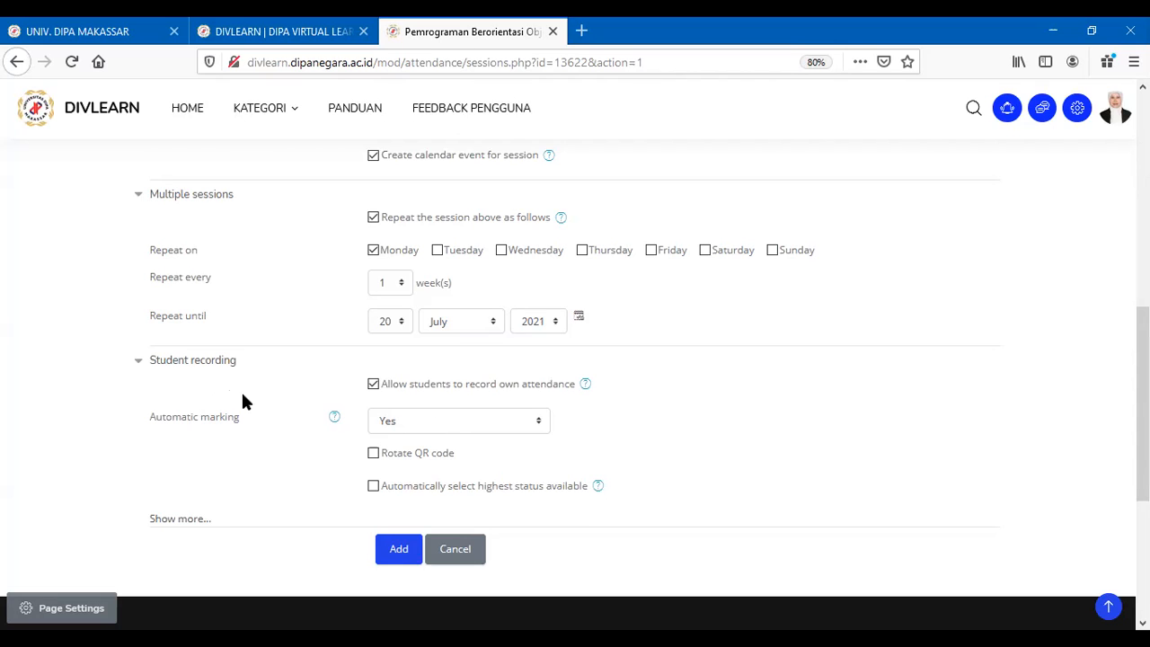
left_click(416, 420)
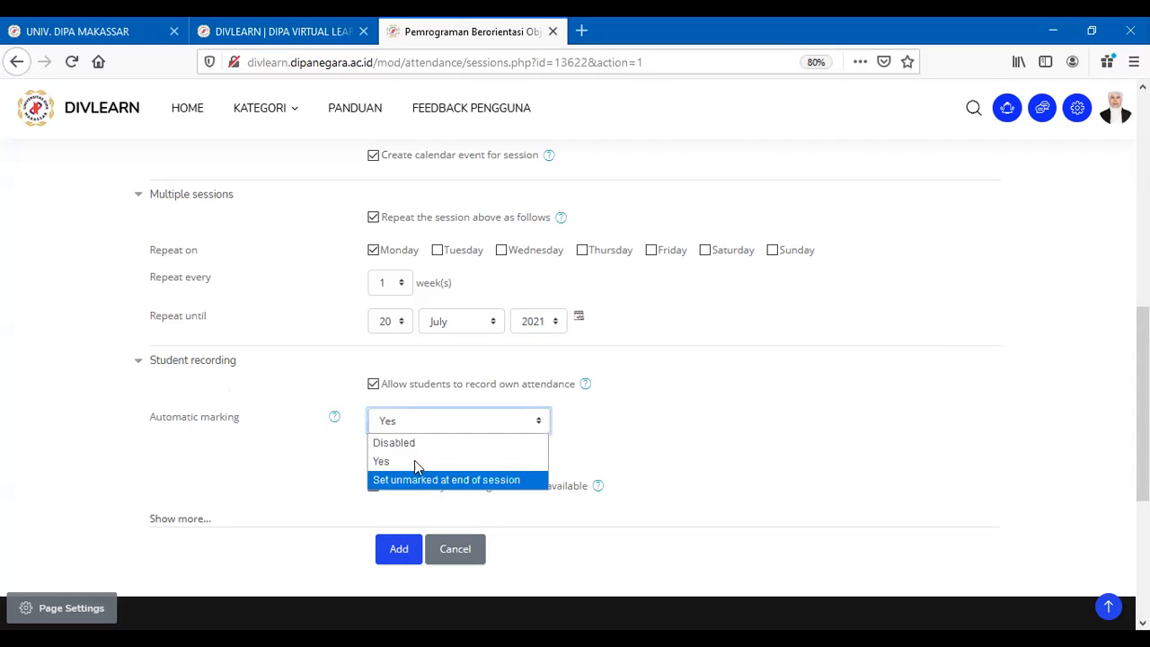
key("Escape")
key("Up")
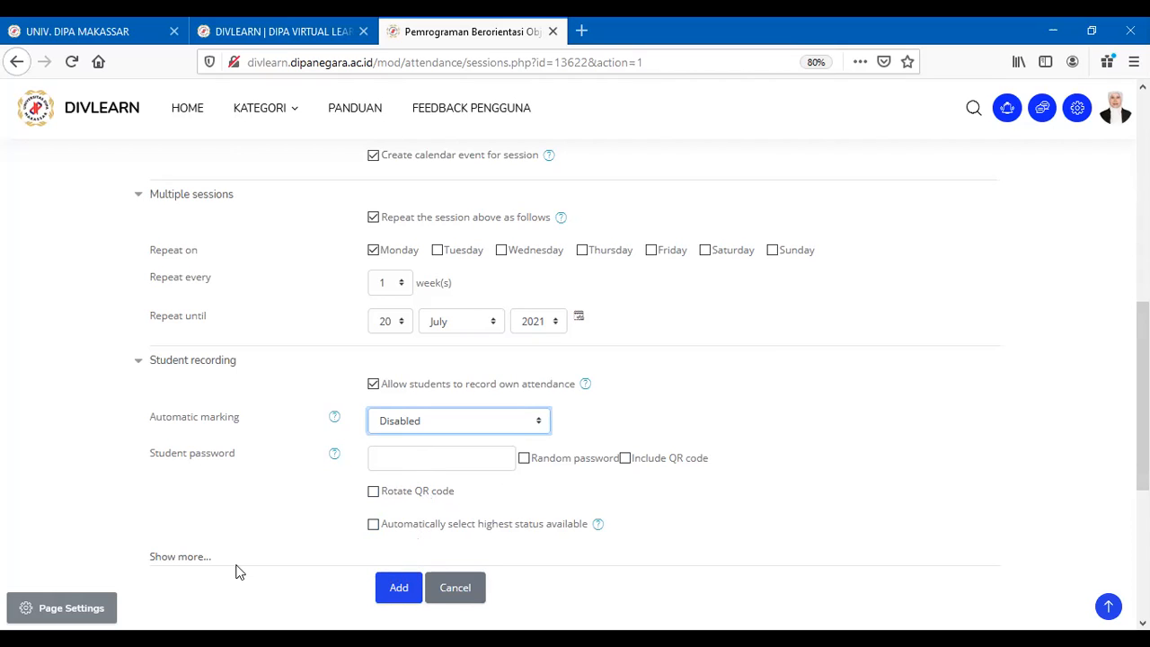
Show the additional student recording options and add the repeated sessions to the attendance
left_click(201, 558)
scroll(265, 560, "down", 3)
left_click(400, 520)
left_click(398, 519)
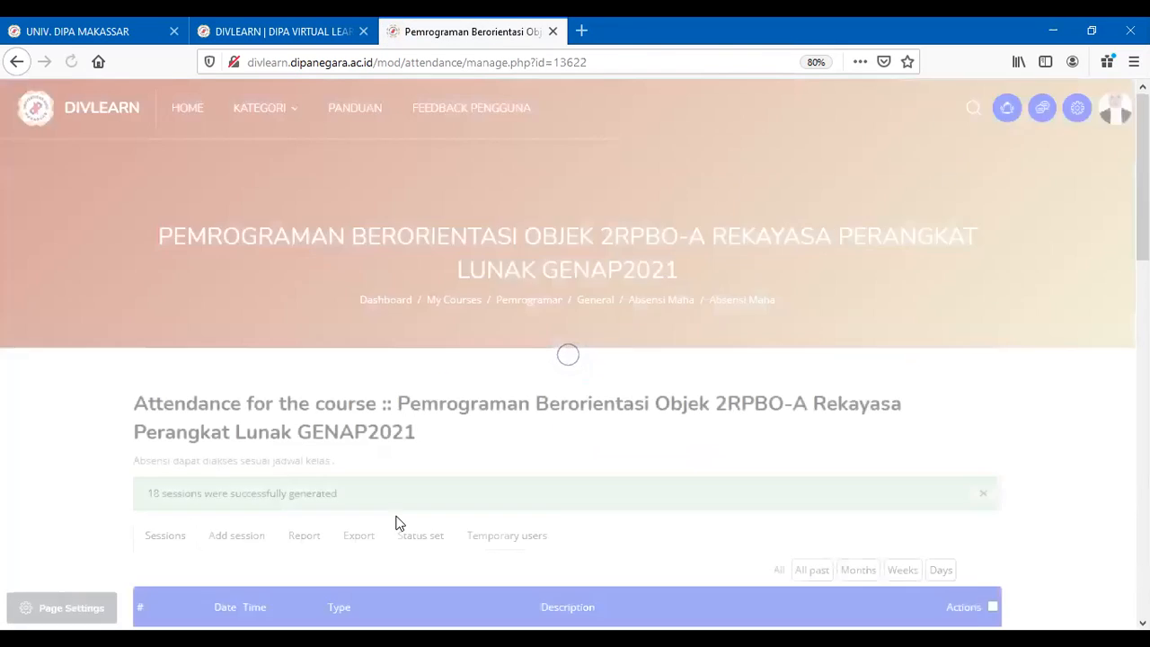
Delete the two surplus sessions dated 12 July 2021 and 19 July 2021, confirming each deletion
scroll(398, 524, "down", 6)
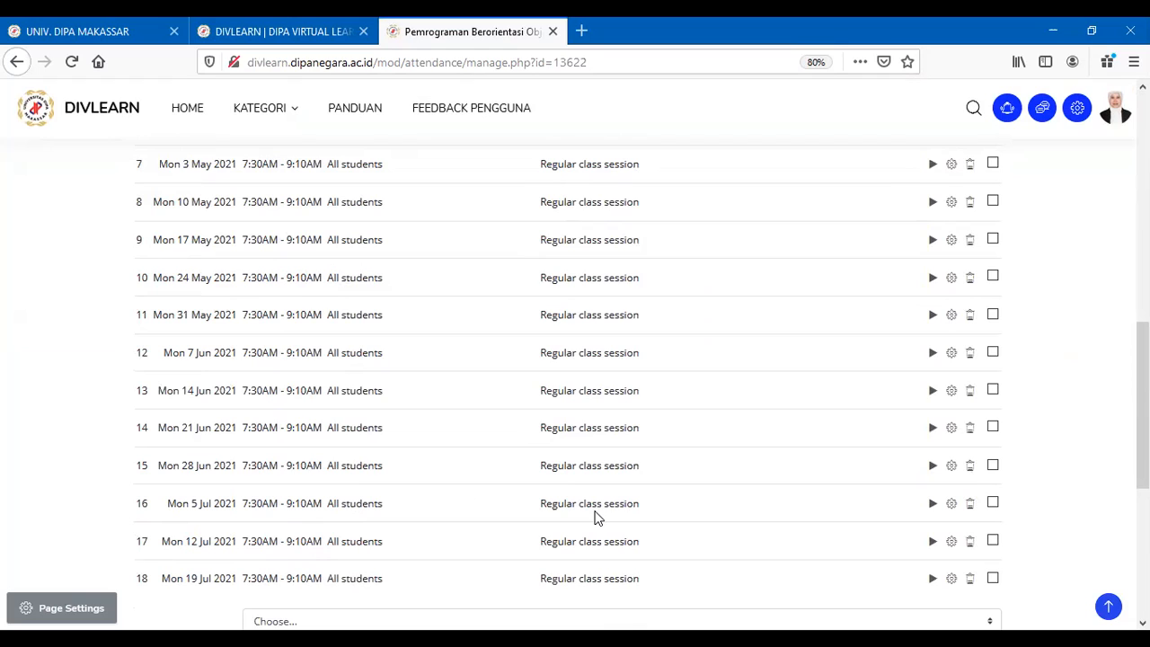
left_click(972, 545)
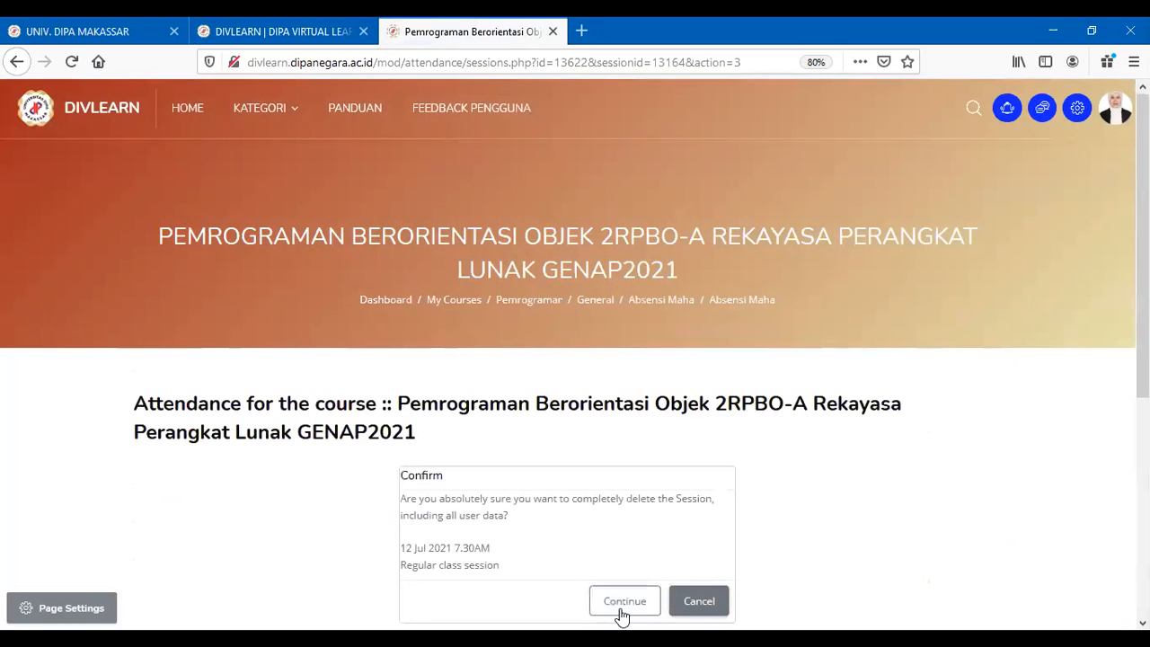
left_click(622, 604)
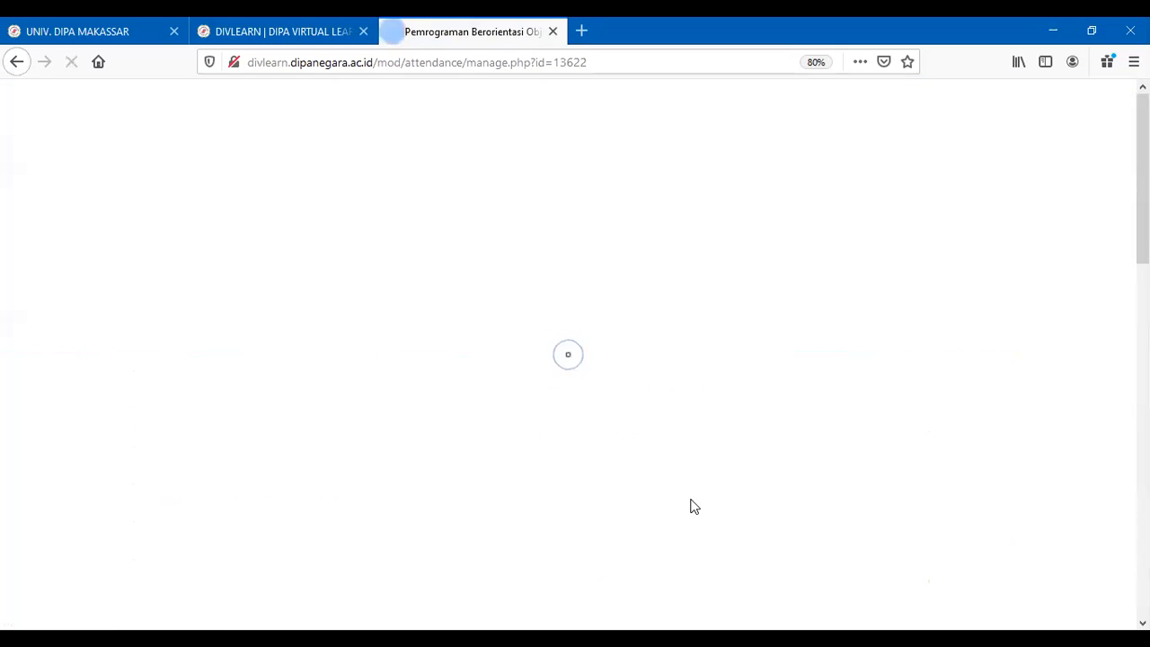
scroll(692, 503, "down", 10)
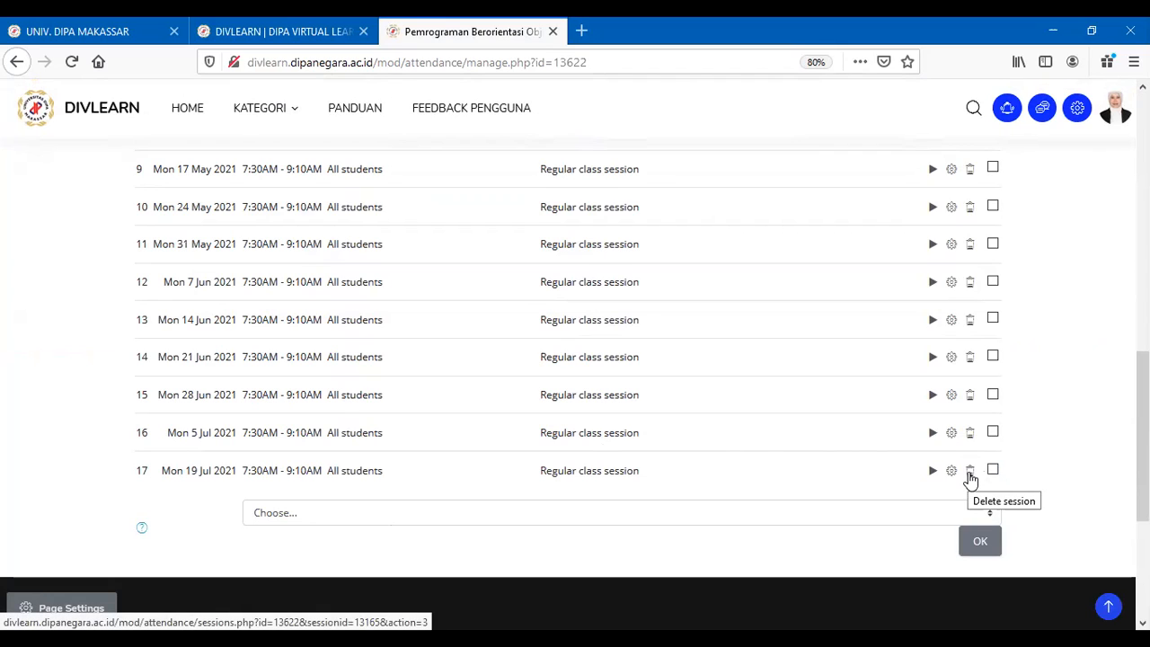
left_click(971, 473)
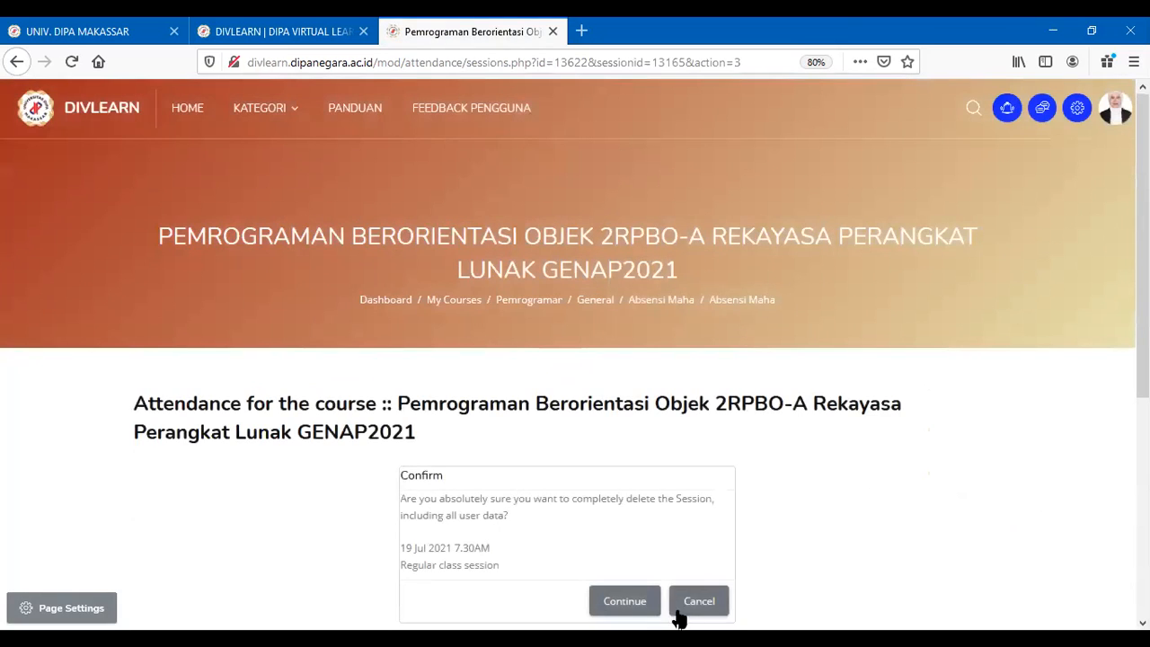
left_click(634, 608)
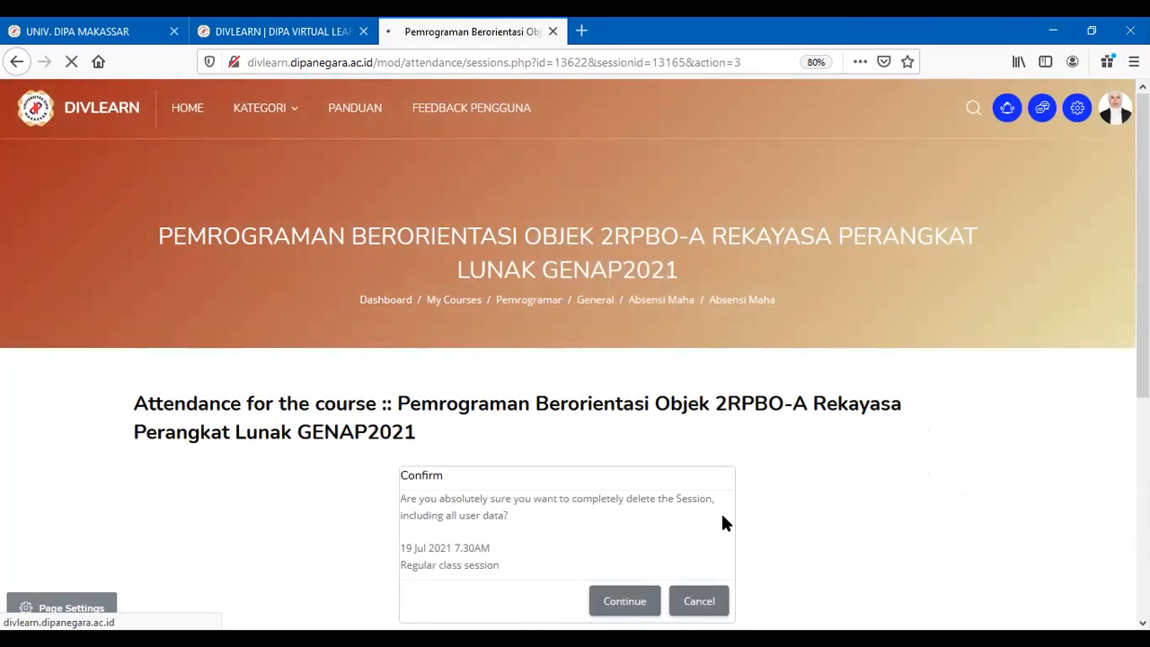
Open the 5 April 2021 session for editing to view its date and time fields, and leave the form
scroll(725, 524, "down", 5)
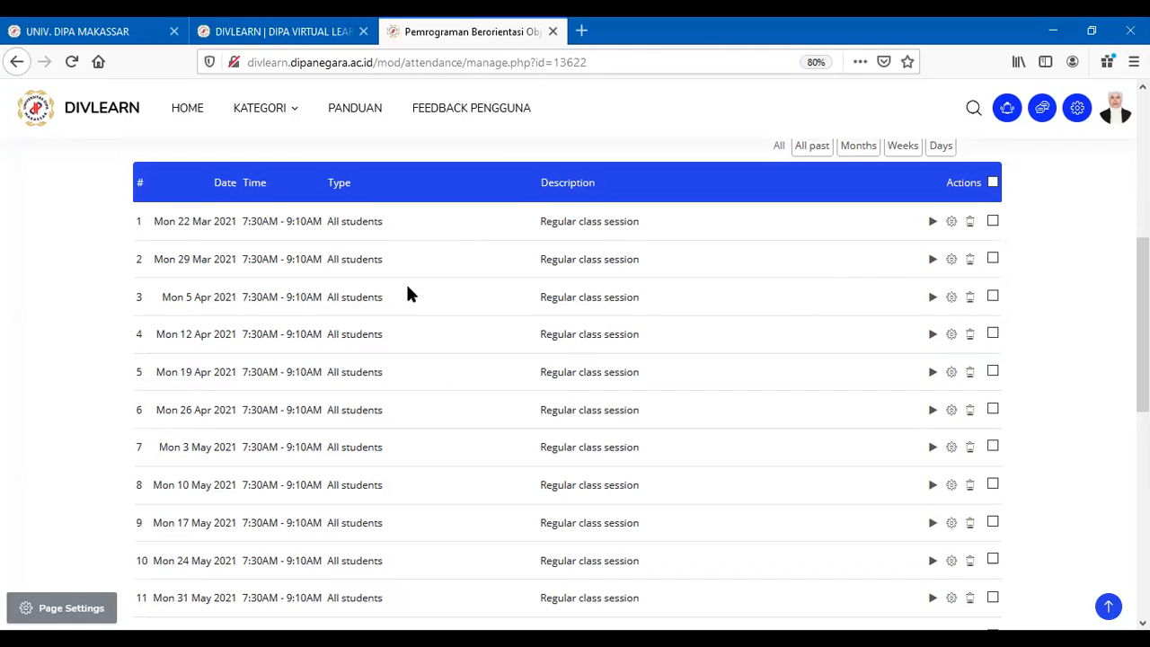
left_click(952, 299)
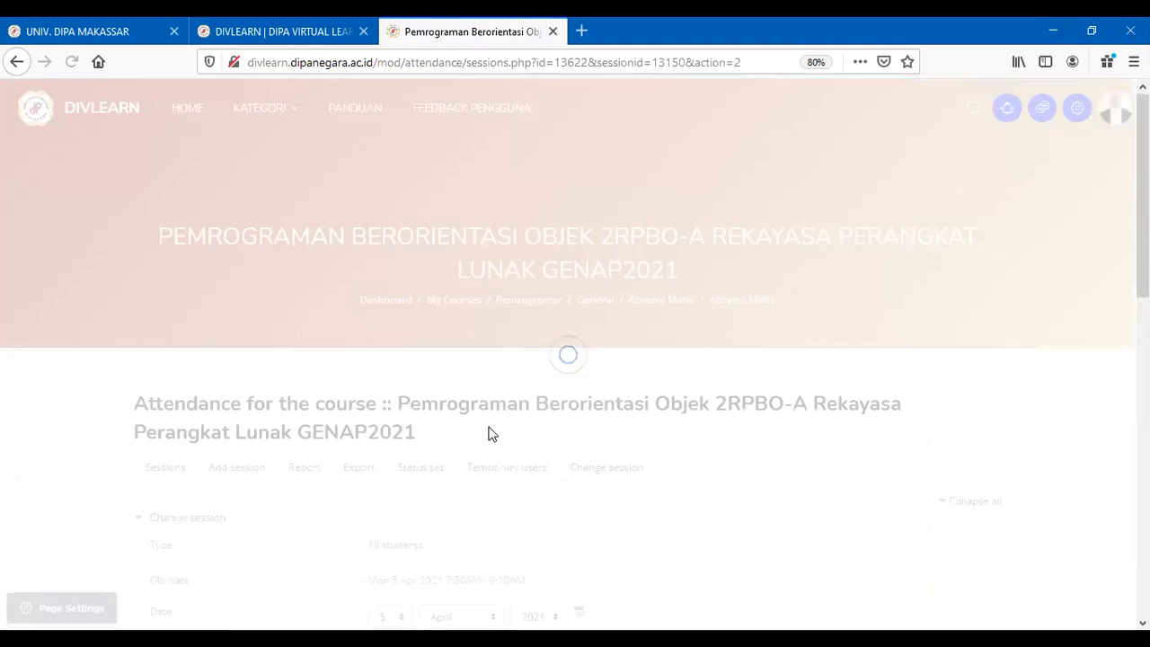
scroll(461, 425, "down", 5)
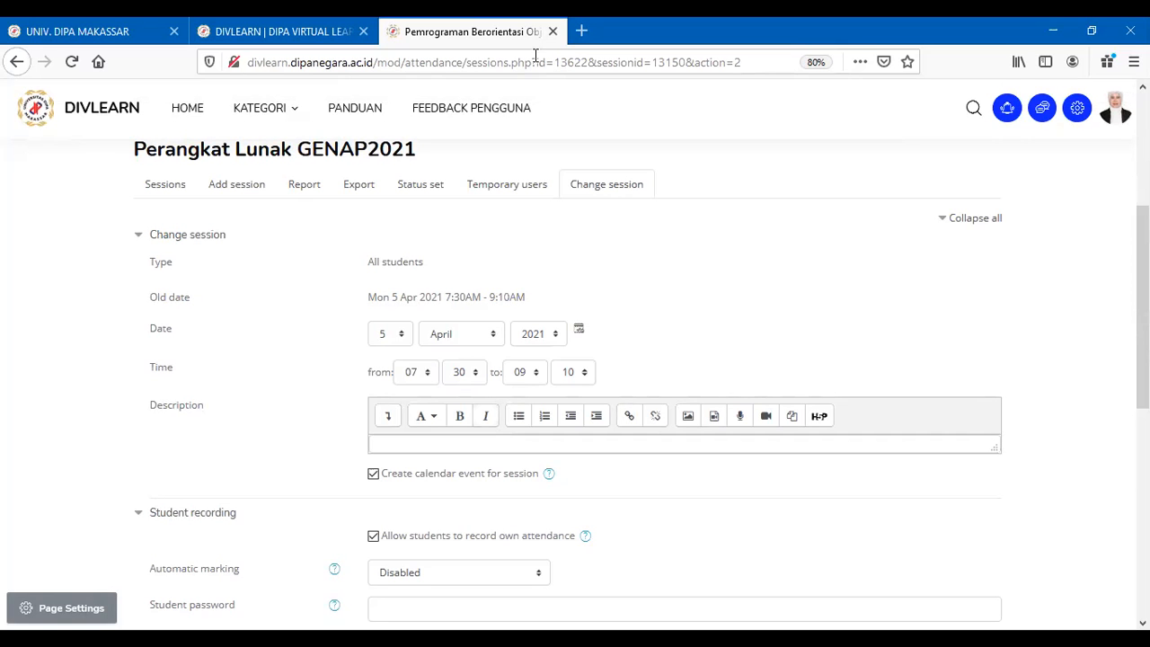
scroll(690, 396, "down", 3)
left_click(506, 492)
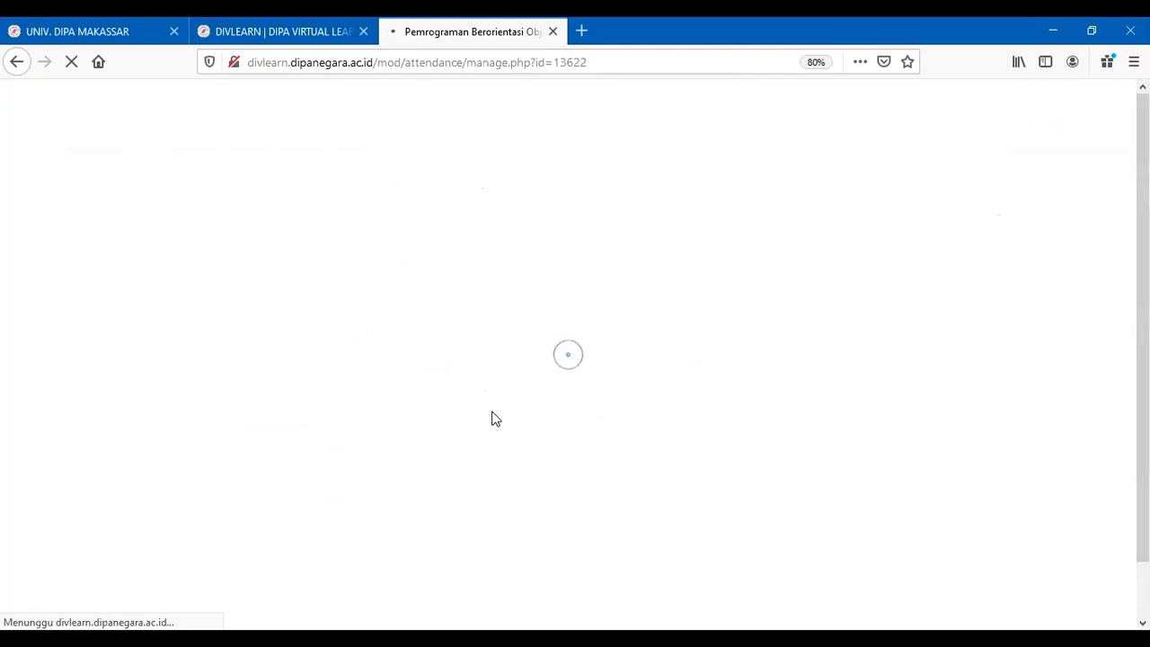
Review the full list of attendance sessions and return to the General section of the course
scroll(494, 421, "down", 3)
scroll(509, 425, "down", 3)
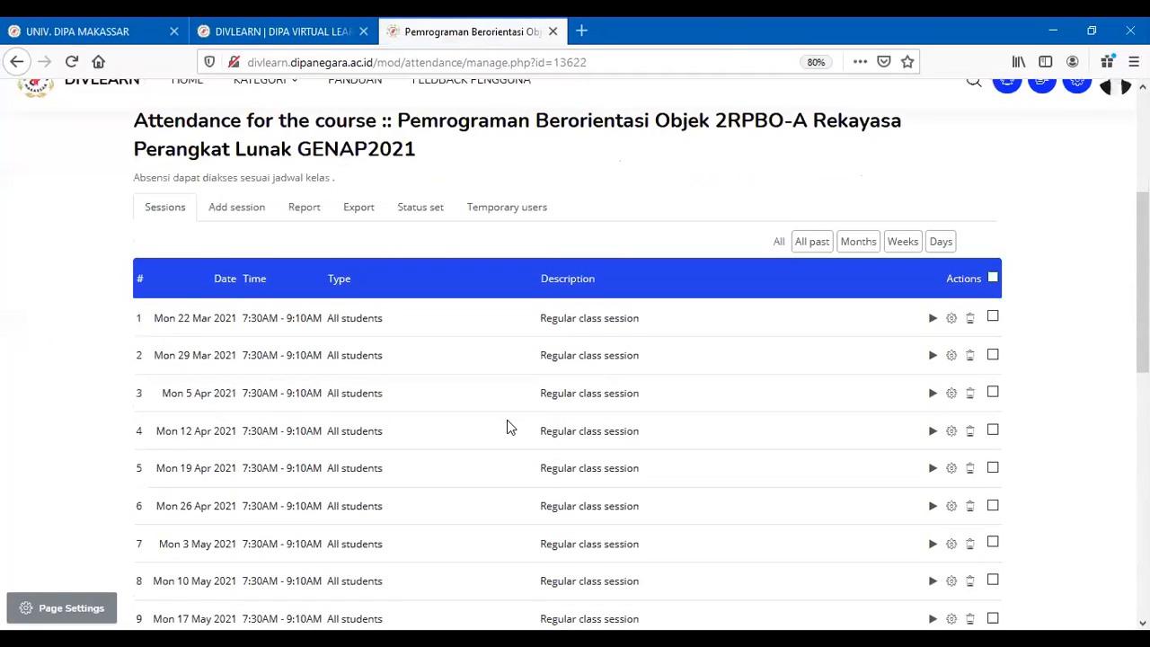
scroll(510, 420, "up", 1)
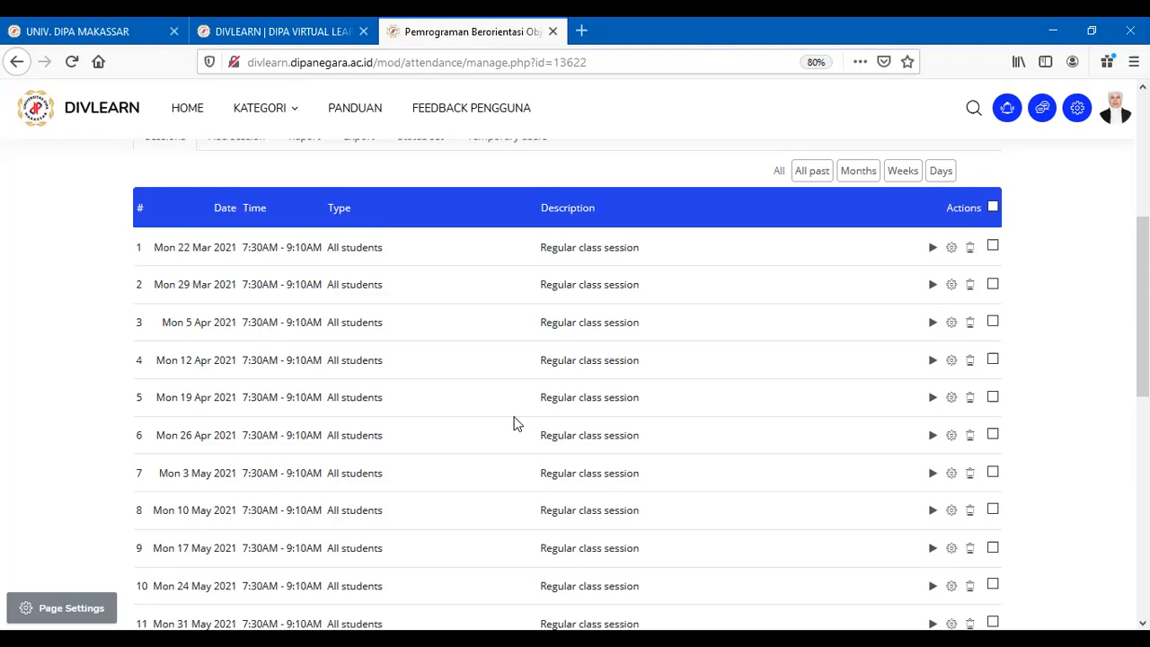
scroll(634, 437, "down", 5)
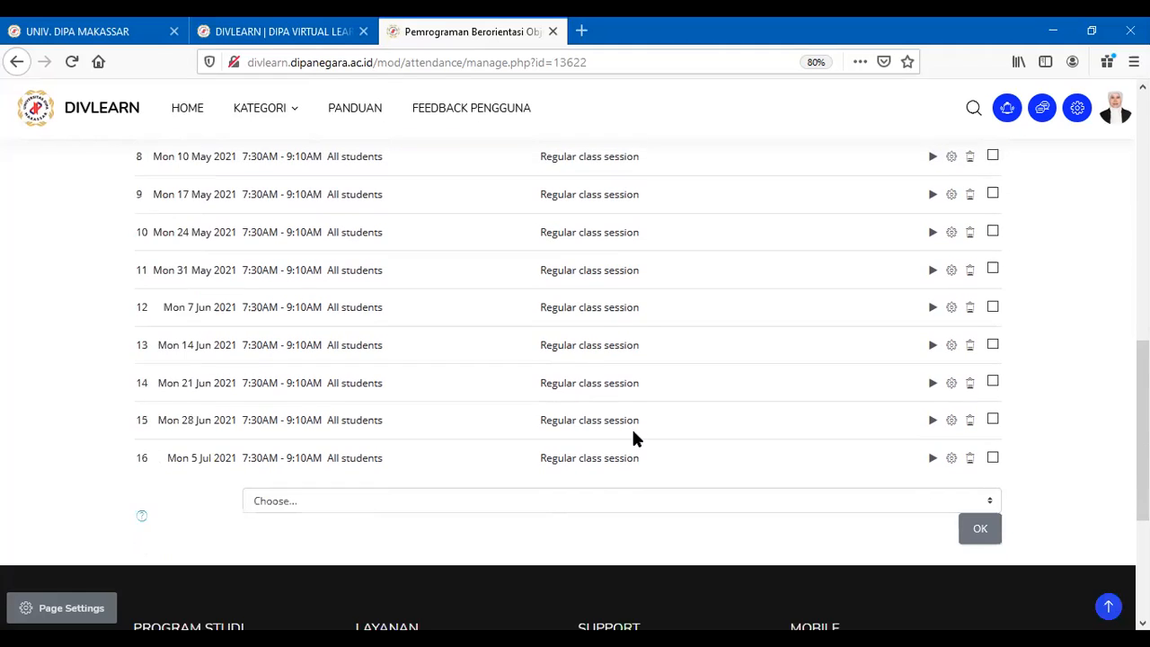
scroll(634, 438, "up", 5)
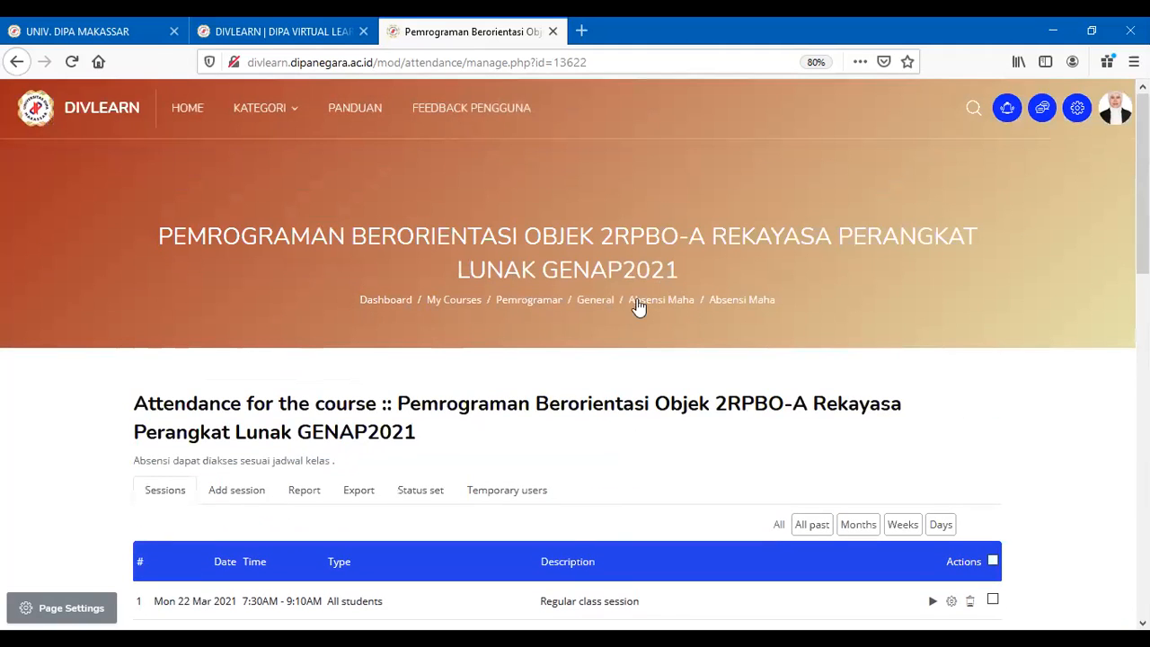
left_click(595, 302)
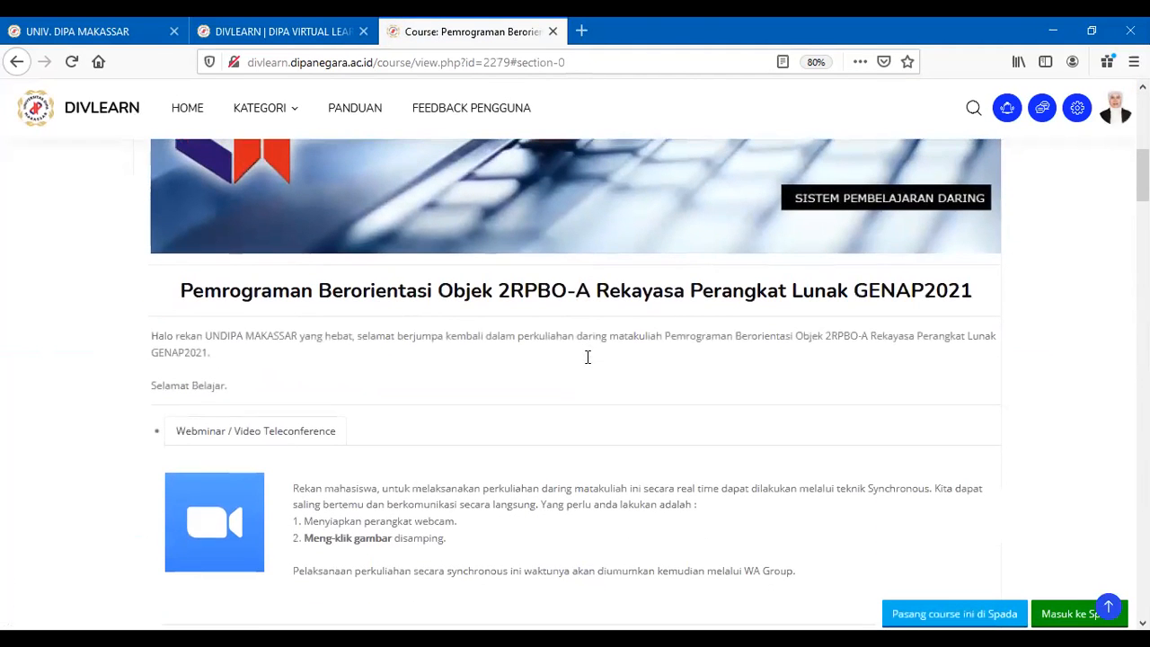
Examine the course page around the Absensi Mahasiswa activity and the Pertemuan ke 1 and Pertemuan ke 2 sections
scroll(591, 360, "down", 3)
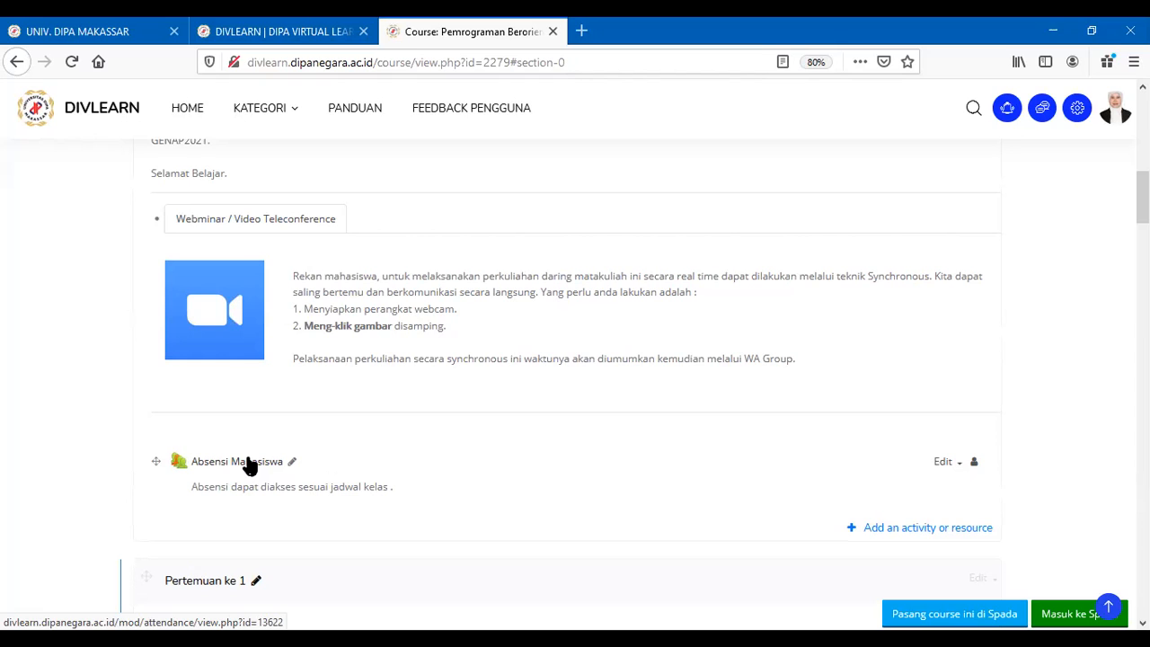
scroll(294, 506, "up", 1)
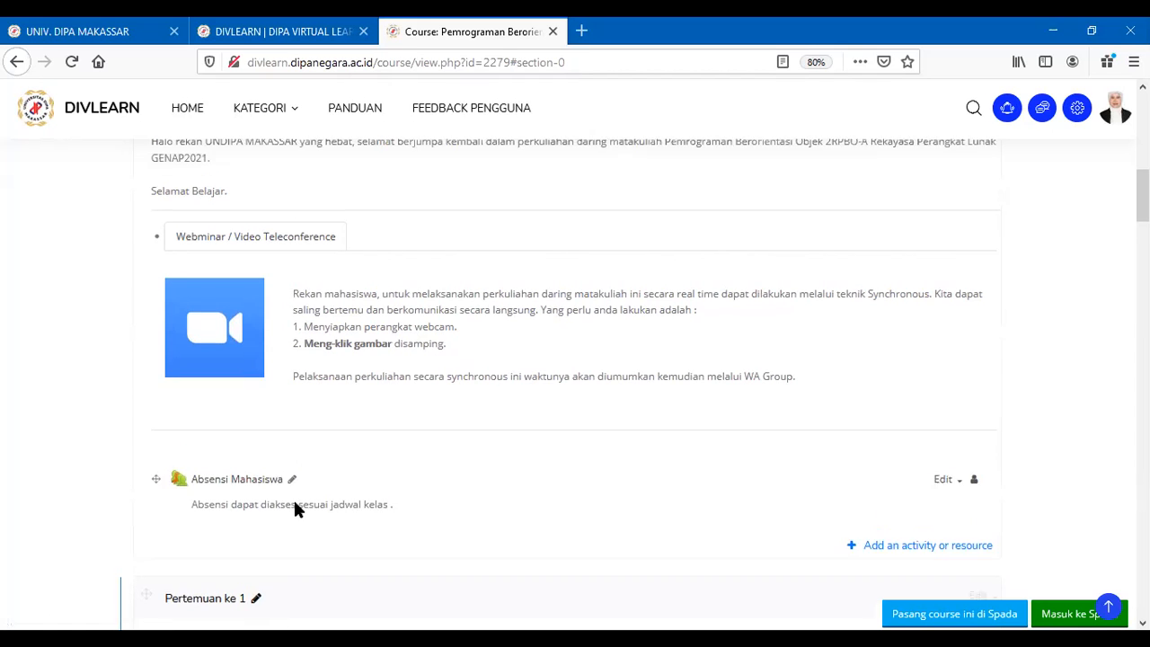
scroll(215, 476, "up", 4)
scroll(351, 392, "up", 3)
scroll(354, 419, "down", 10)
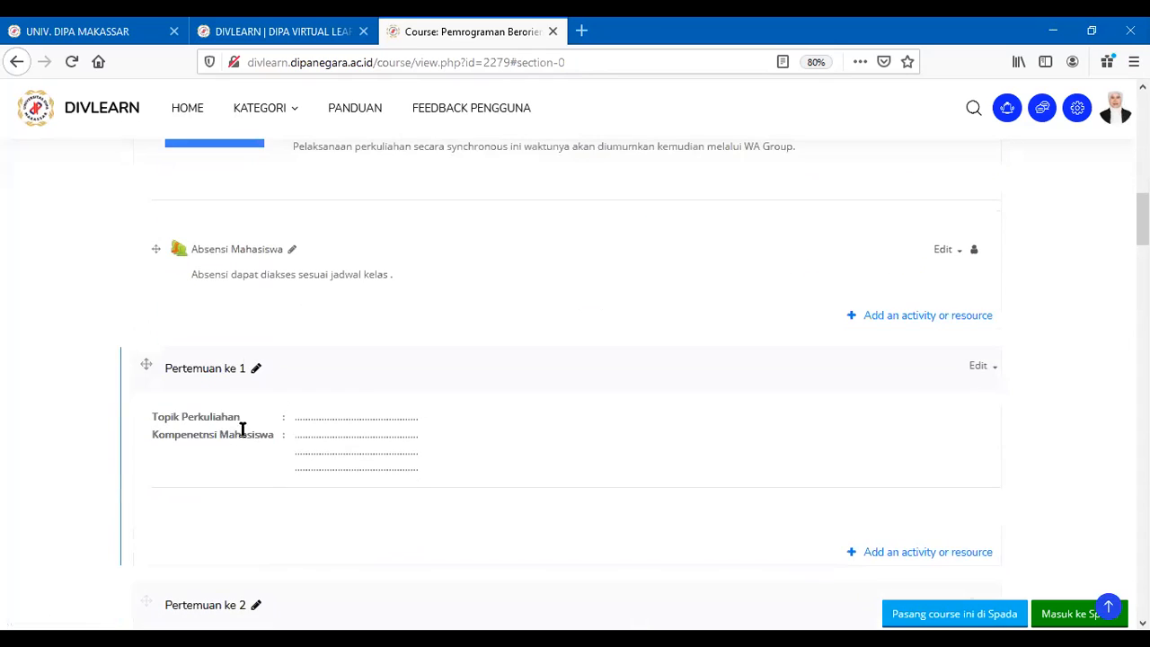
scroll(296, 508, "down", 3)
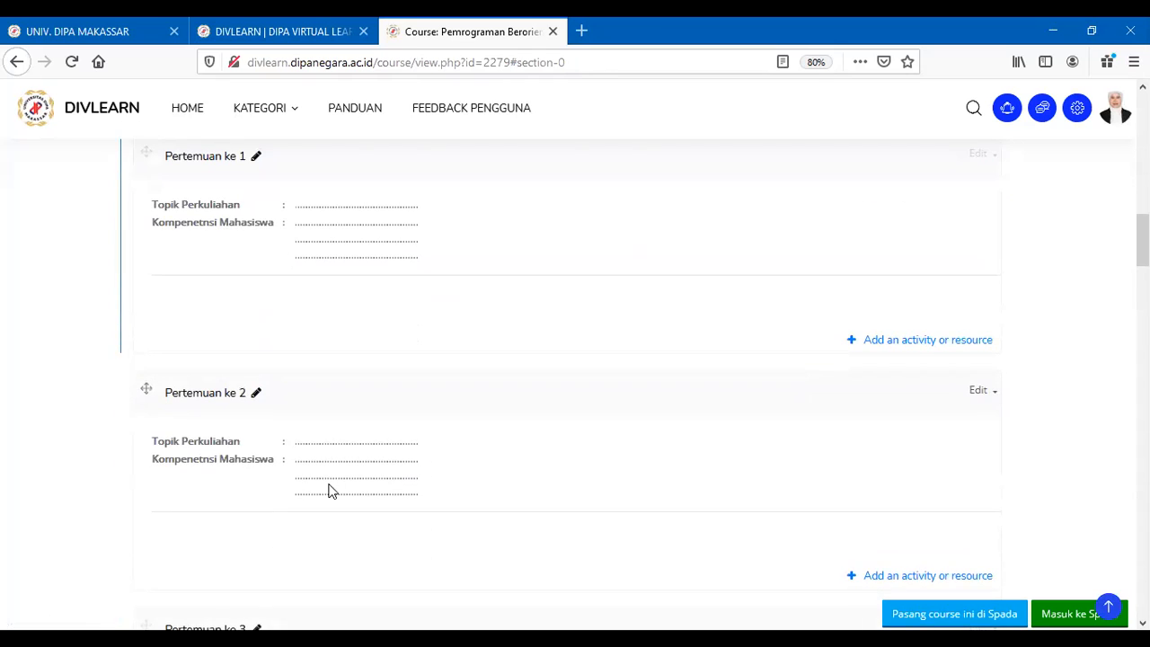
scroll(328, 490, "up", 3)
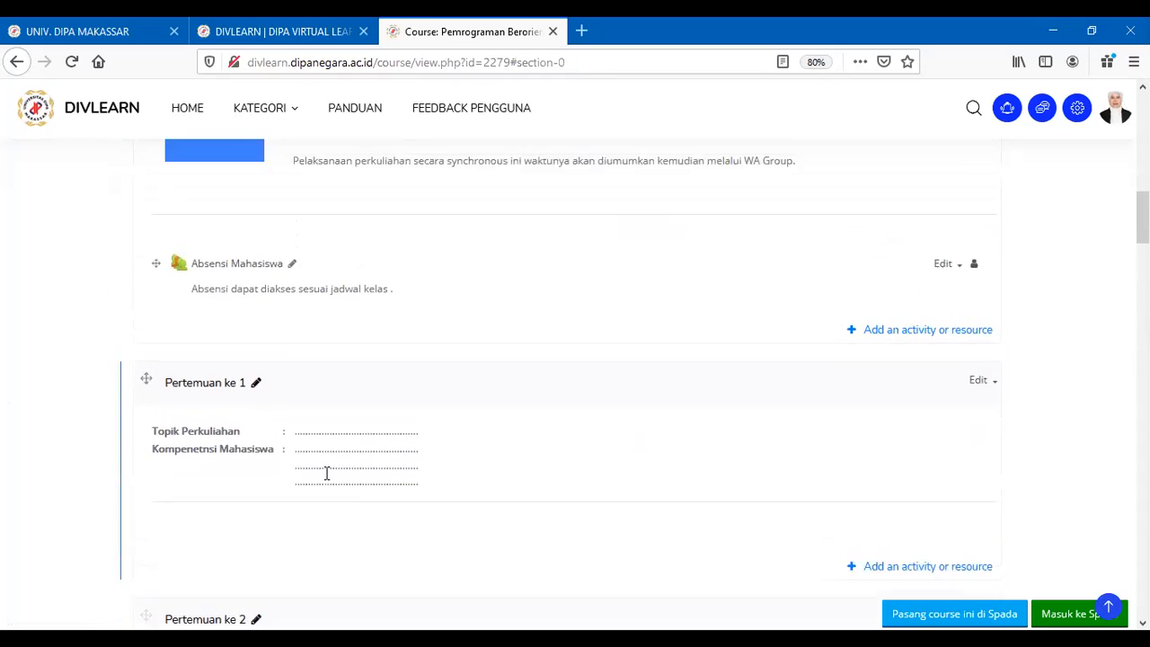
scroll(319, 422, "up", 1)
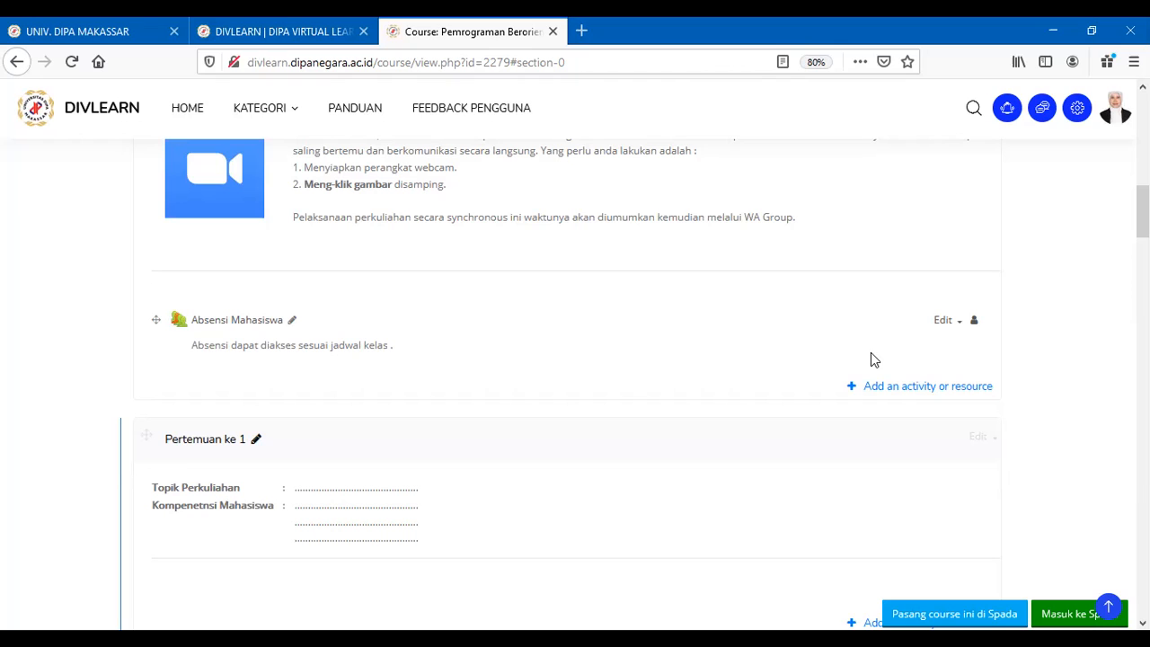
Start adding a URL resource to the General section, choosing it from all available activities and resources
left_click(899, 395)
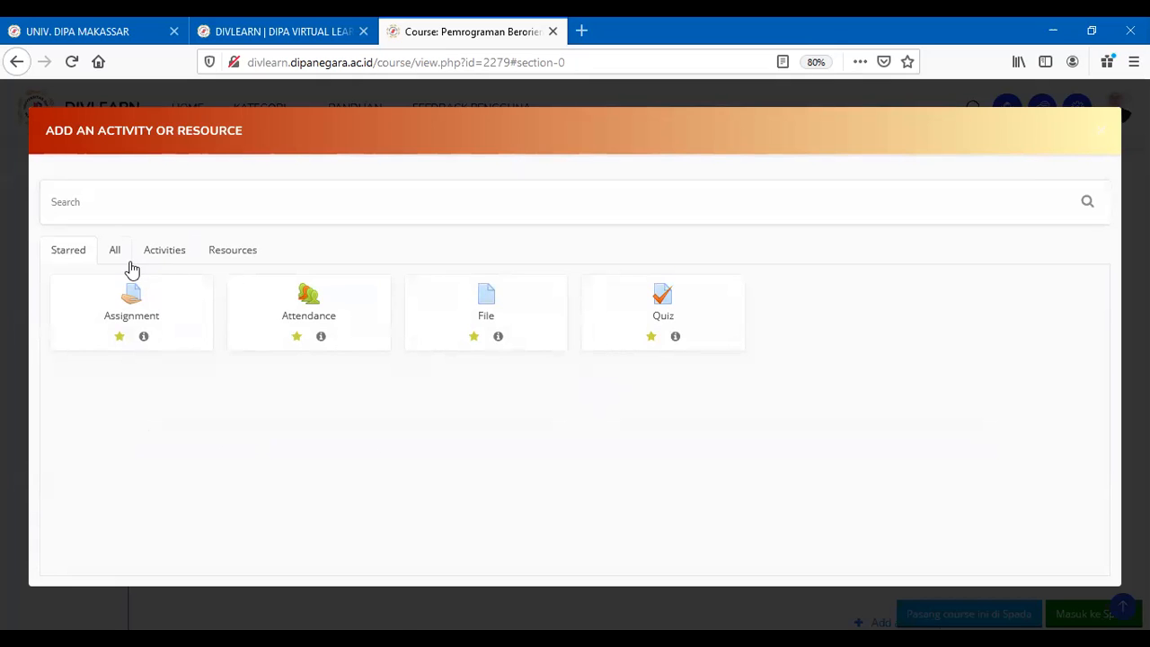
left_click(1098, 133)
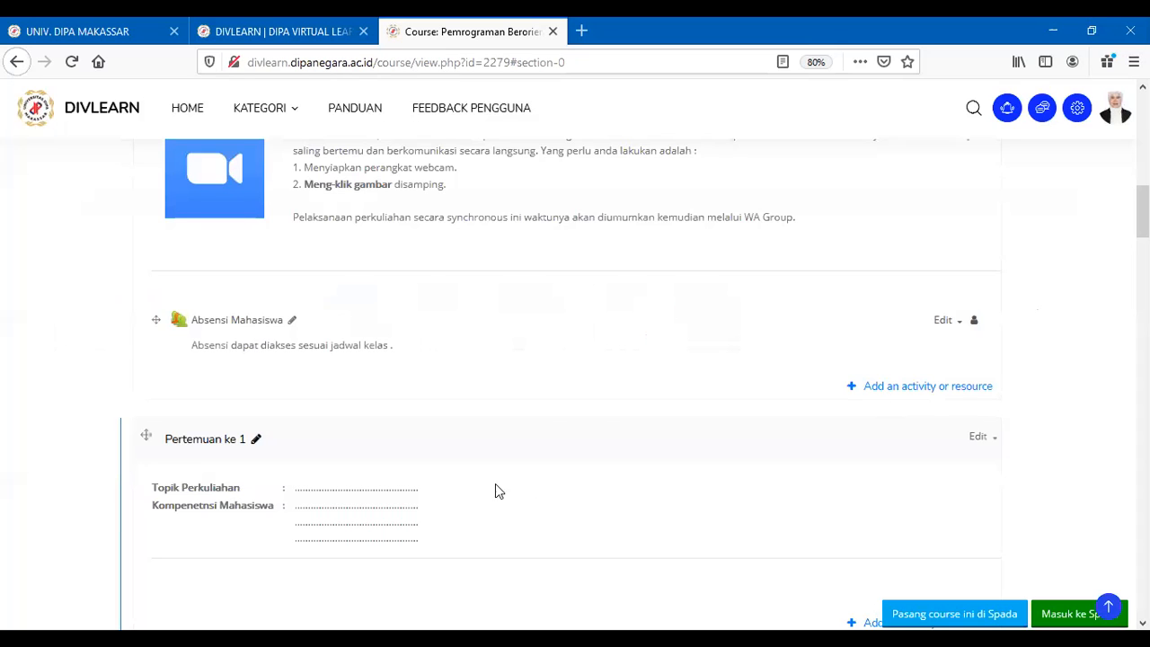
left_click(898, 391)
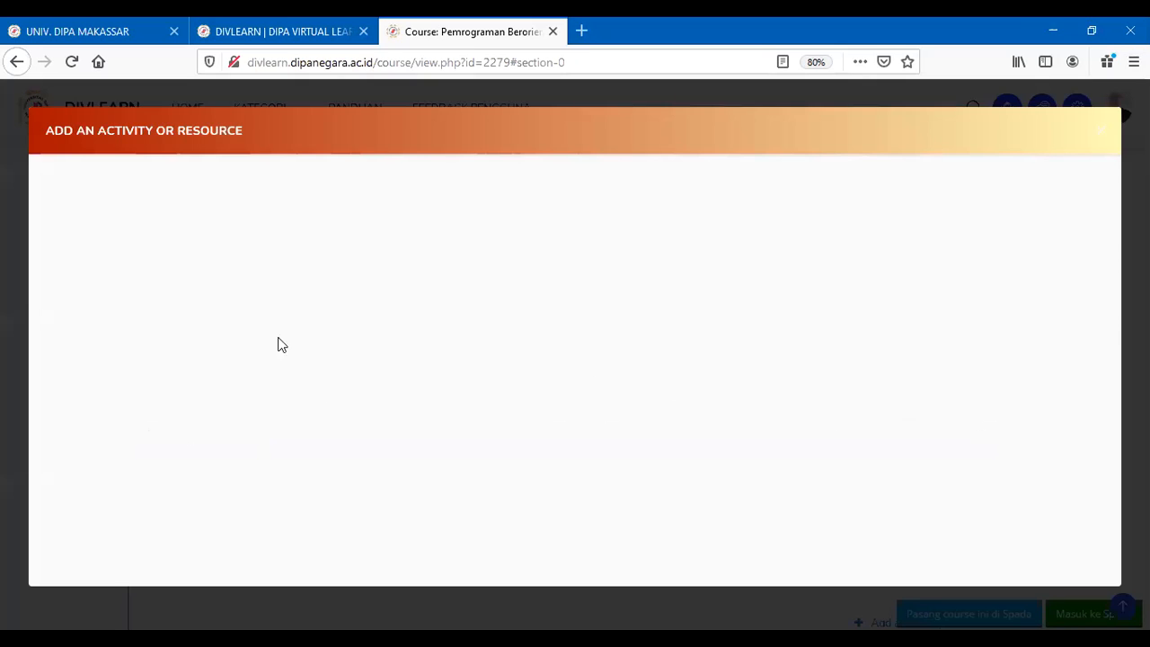
left_click(114, 252)
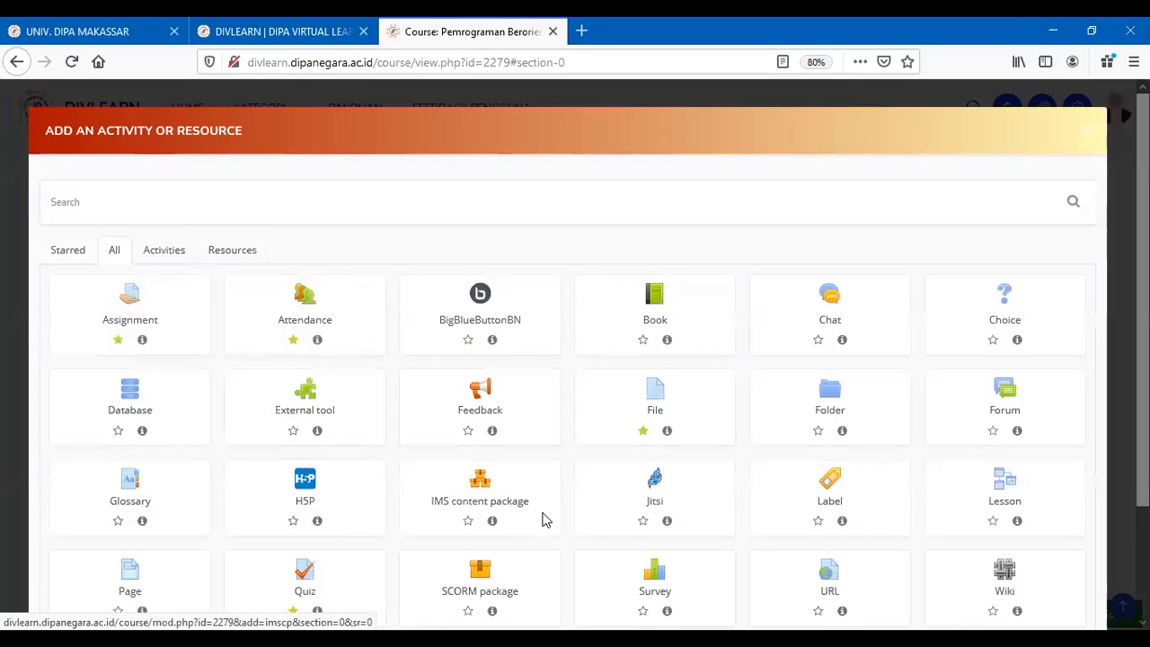
left_click(823, 595)
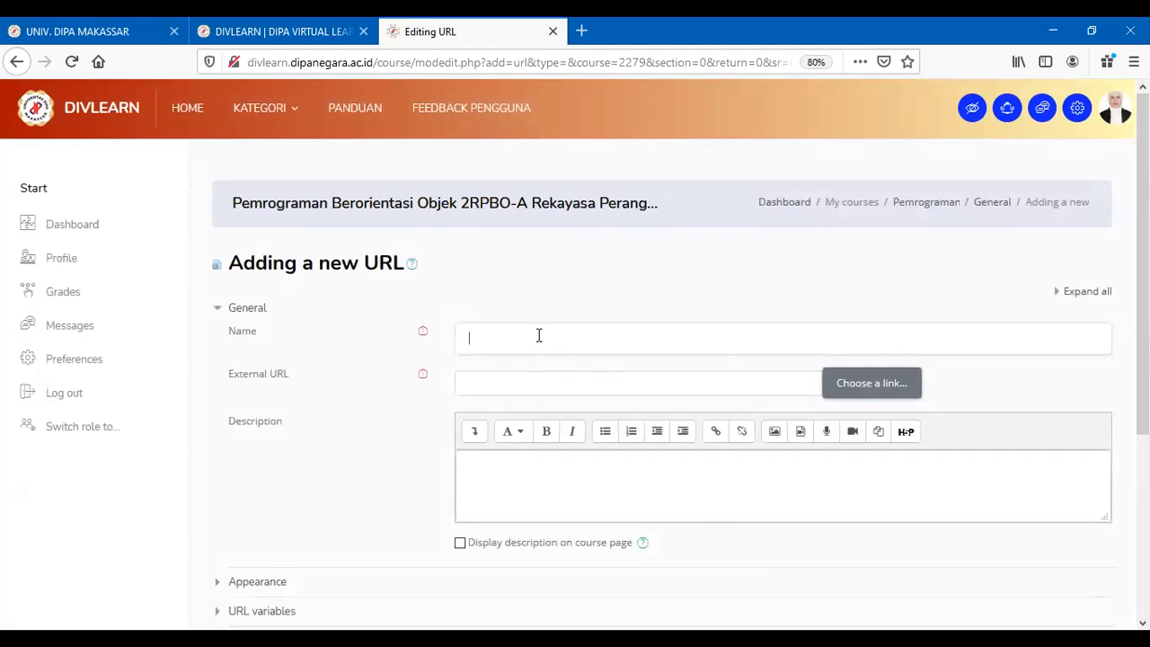
Name the new URL resource "link group whatsapp", leave its external URL empty and cancel adding it
left_click(540, 336)
type("link group whatsapp")
left_click(625, 381)
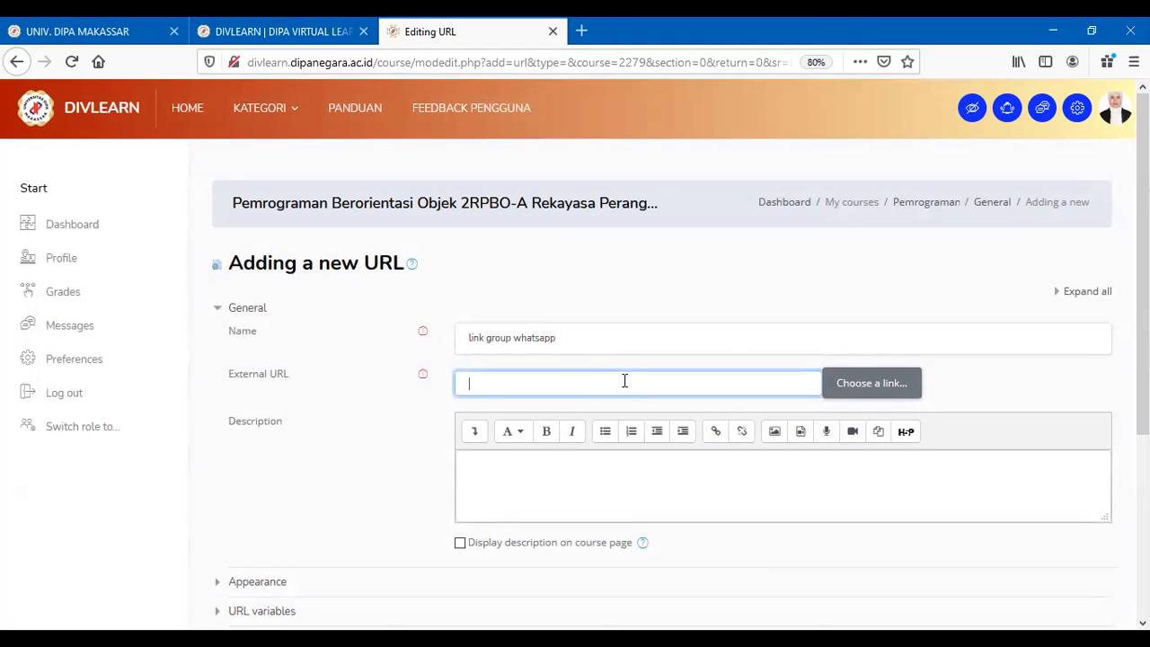
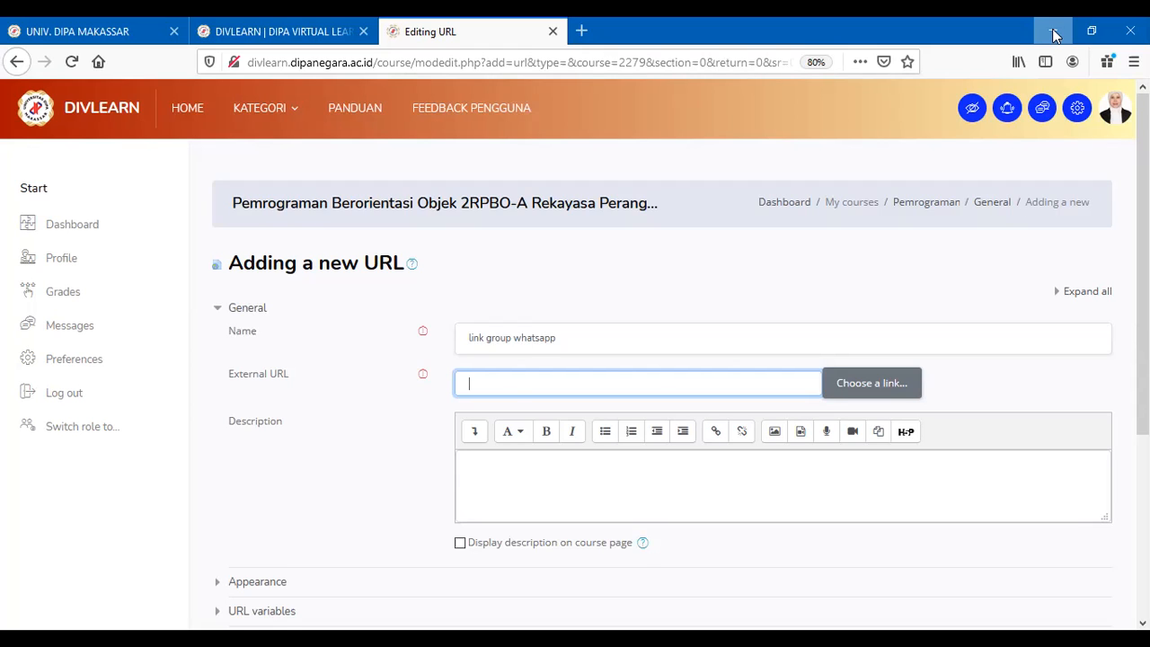
left_click(565, 419)
left_click(565, 383)
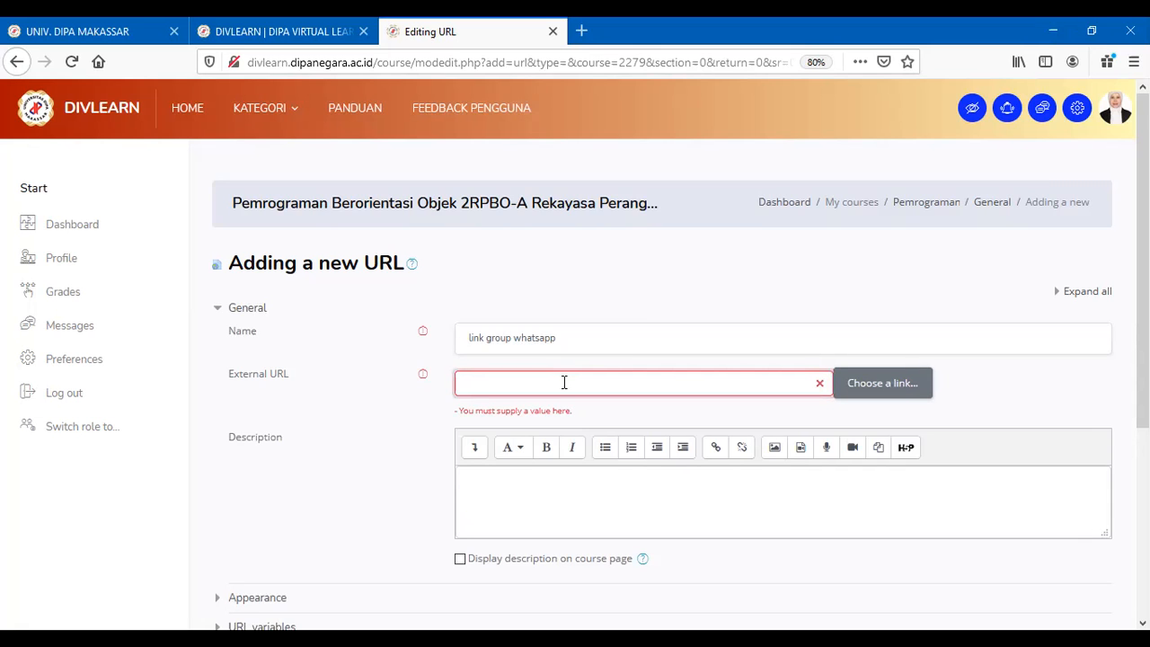
scroll(571, 376, "down", 5)
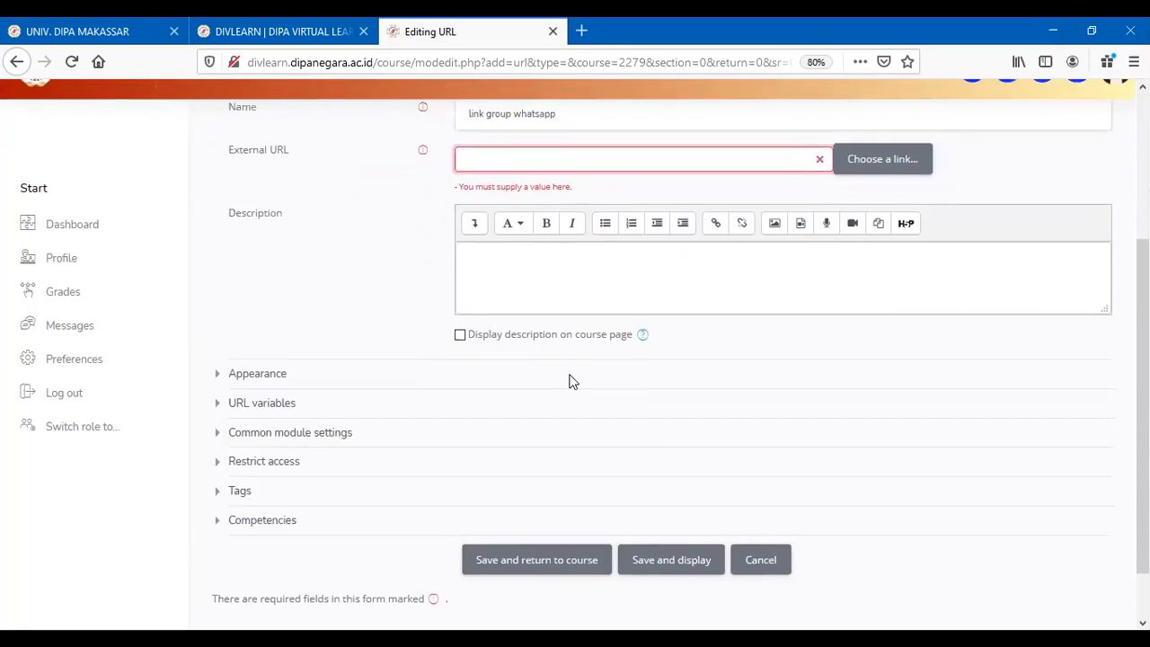
left_click(762, 503)
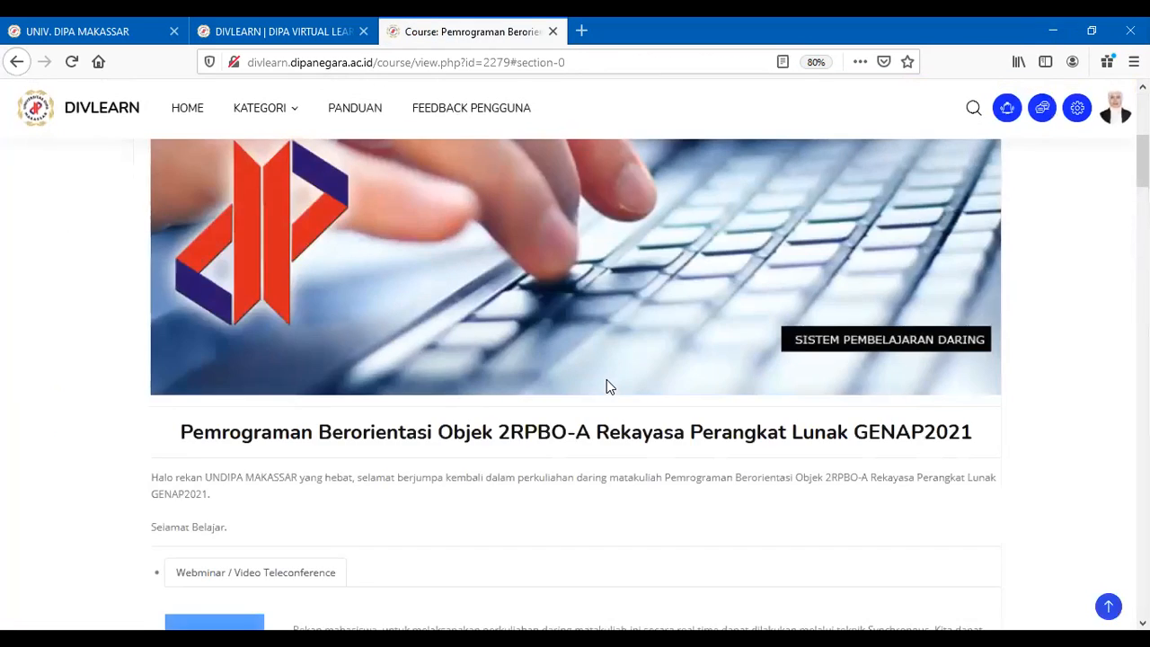
Open the Pertemuan ke 1 section of the course for editing
scroll(607, 387, "down", 5)
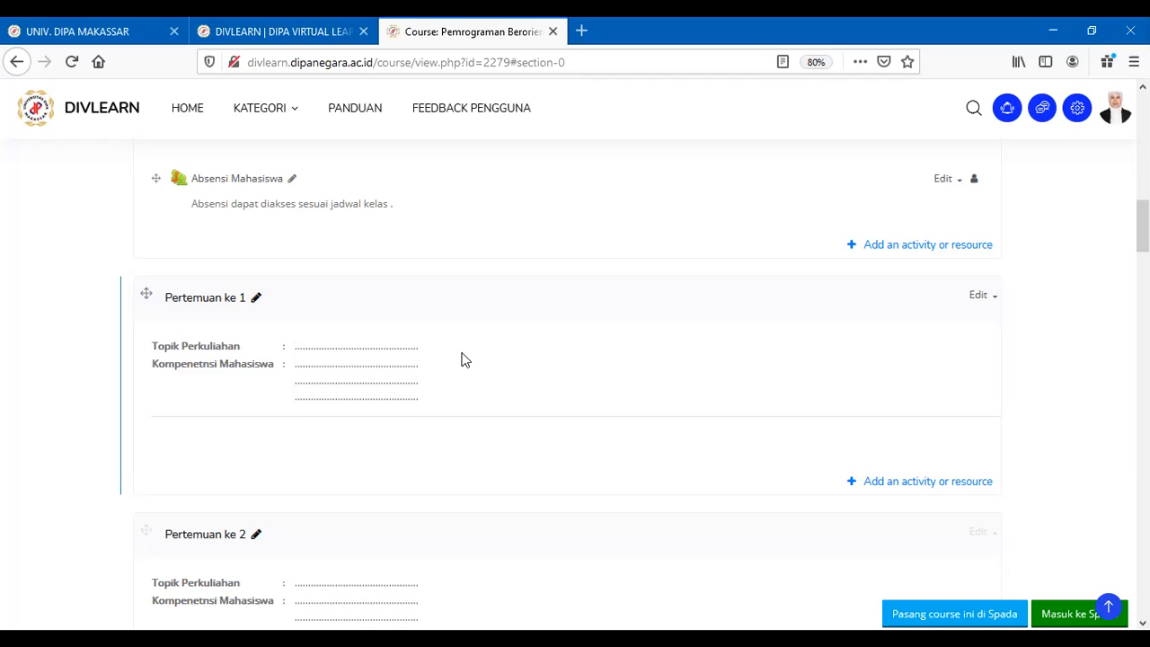
scroll(401, 269, "up", 6)
scroll(212, 283, "up", 4)
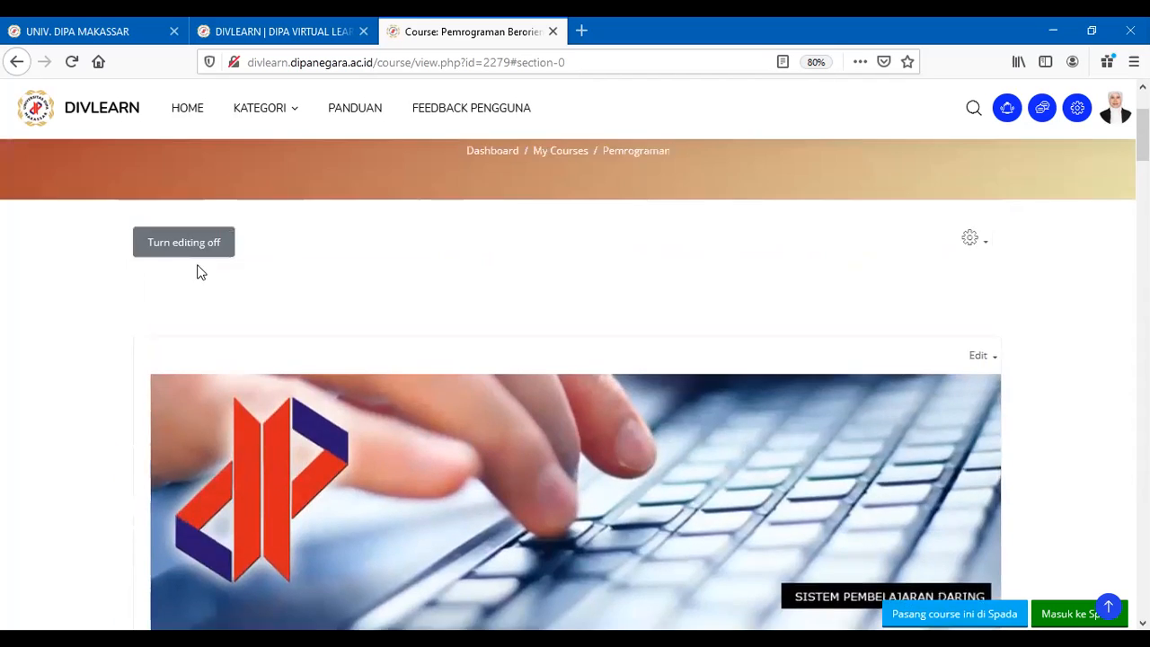
scroll(596, 462, "down", 2)
scroll(596, 465, "down", 8)
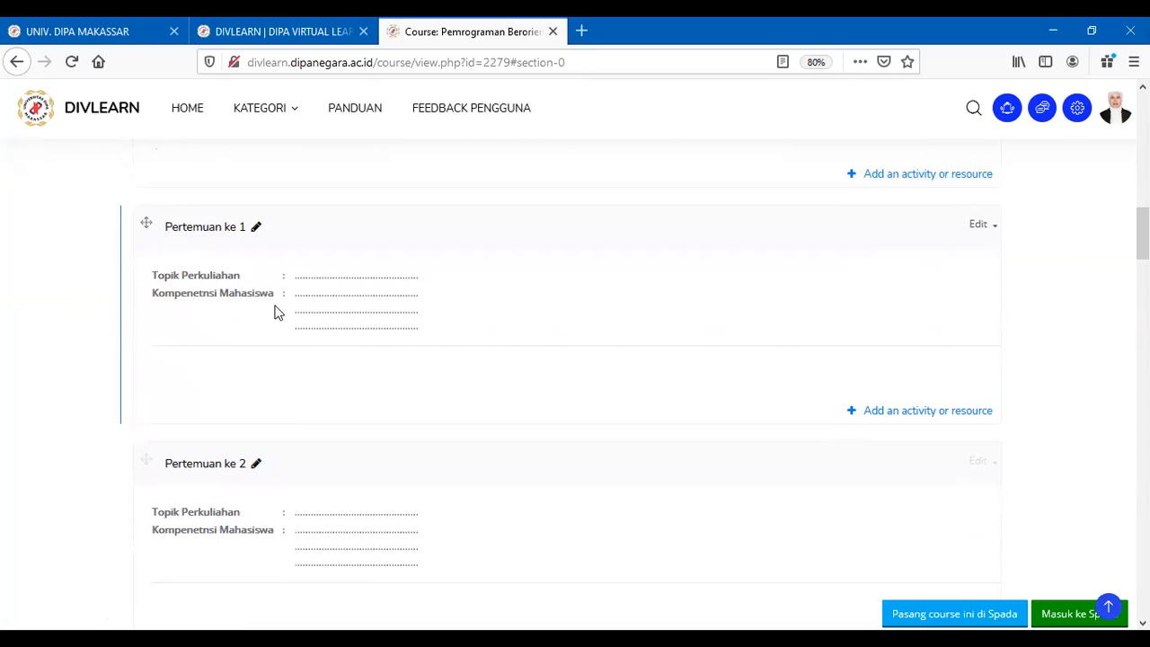
left_click(981, 228)
left_click(949, 250)
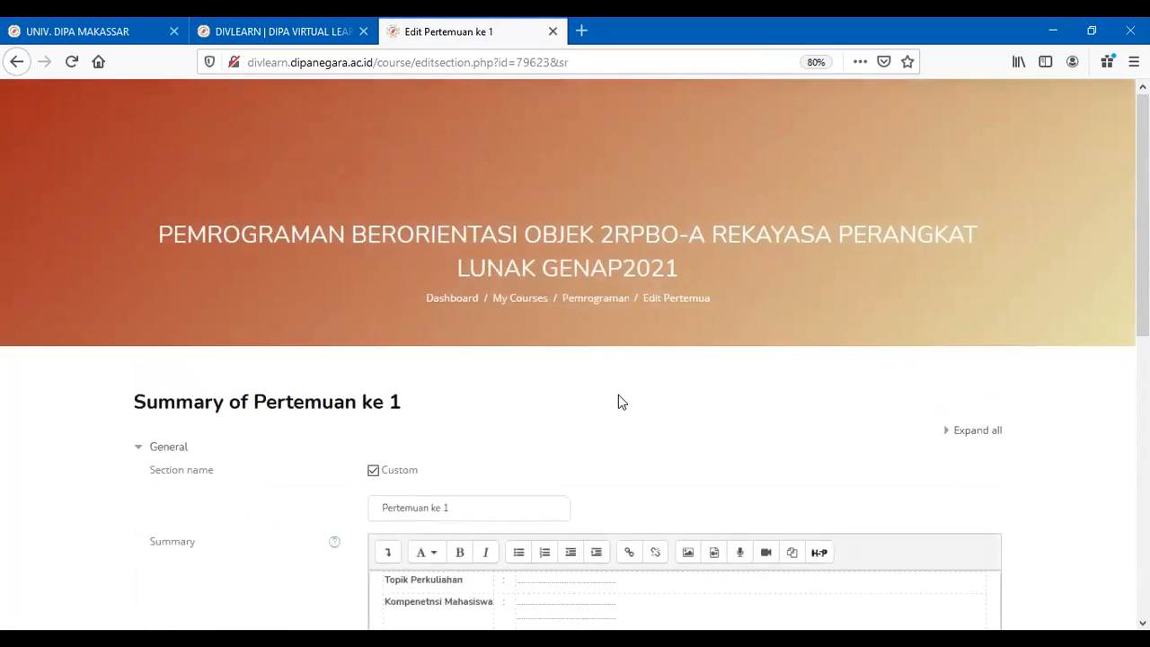
Examine the Topik Perkuliahan and Kompetensi Mahasiswa rows in the Pertemuan ke 1 summary and cancel the editing
scroll(616, 401, "down", 3)
left_click(636, 370)
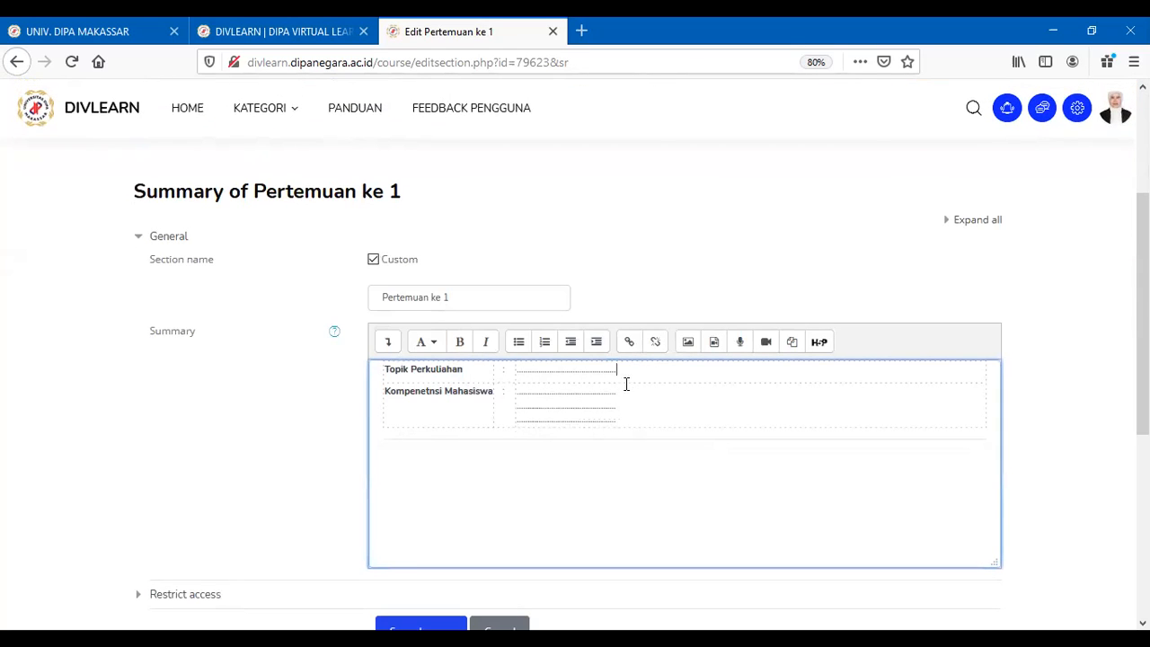
left_click(635, 406)
scroll(642, 566, "down", 2)
scroll(659, 580, "up", 3)
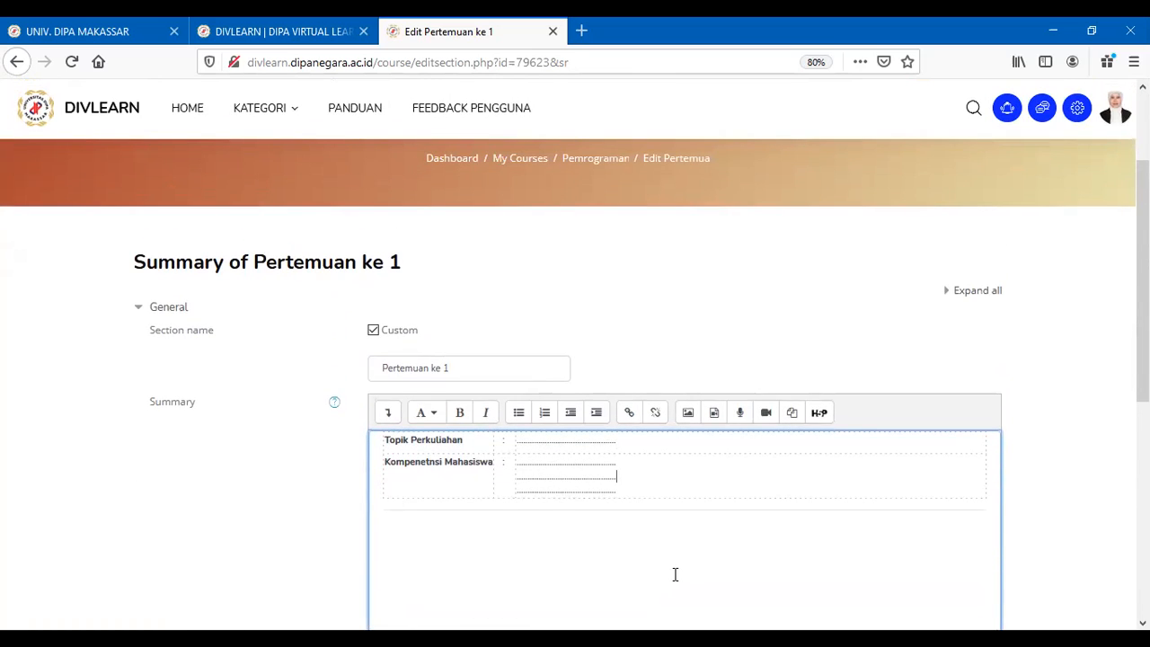
scroll(670, 574, "down", 2)
left_click(419, 557)
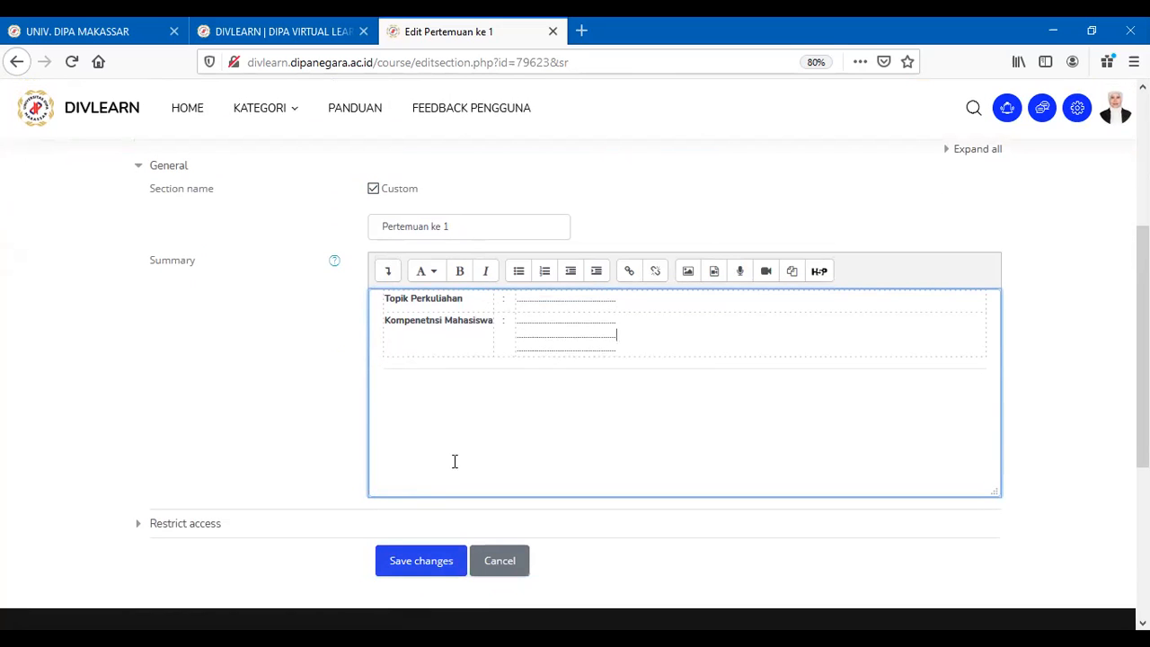
scroll(492, 432, "up", 2)
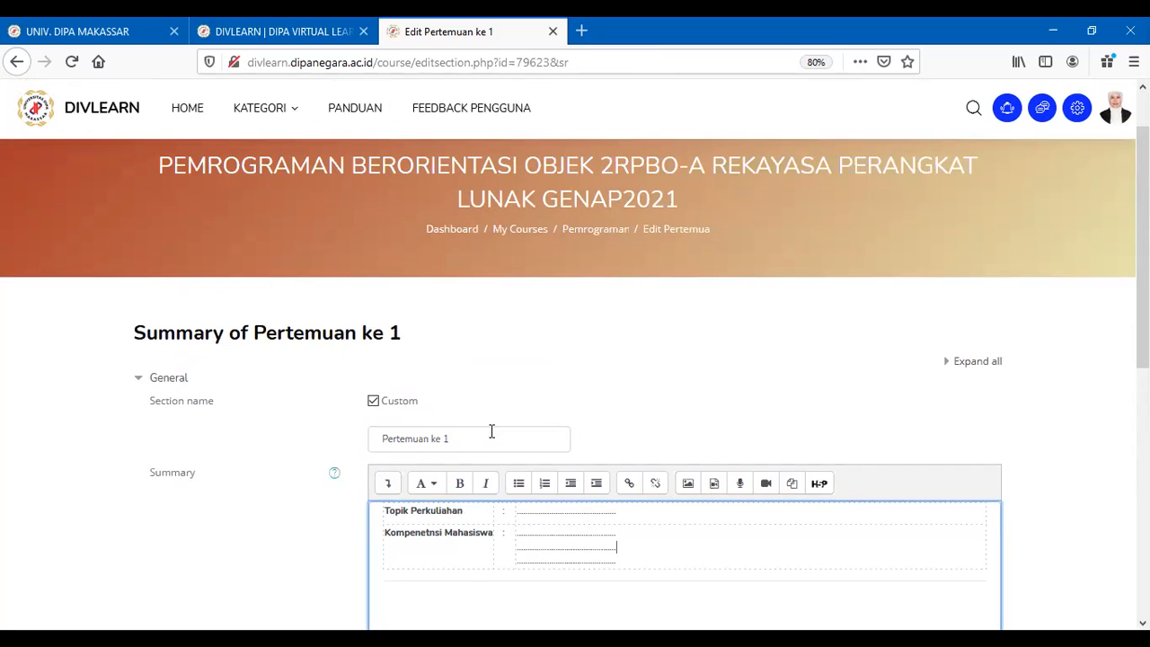
scroll(709, 462, "down", 3)
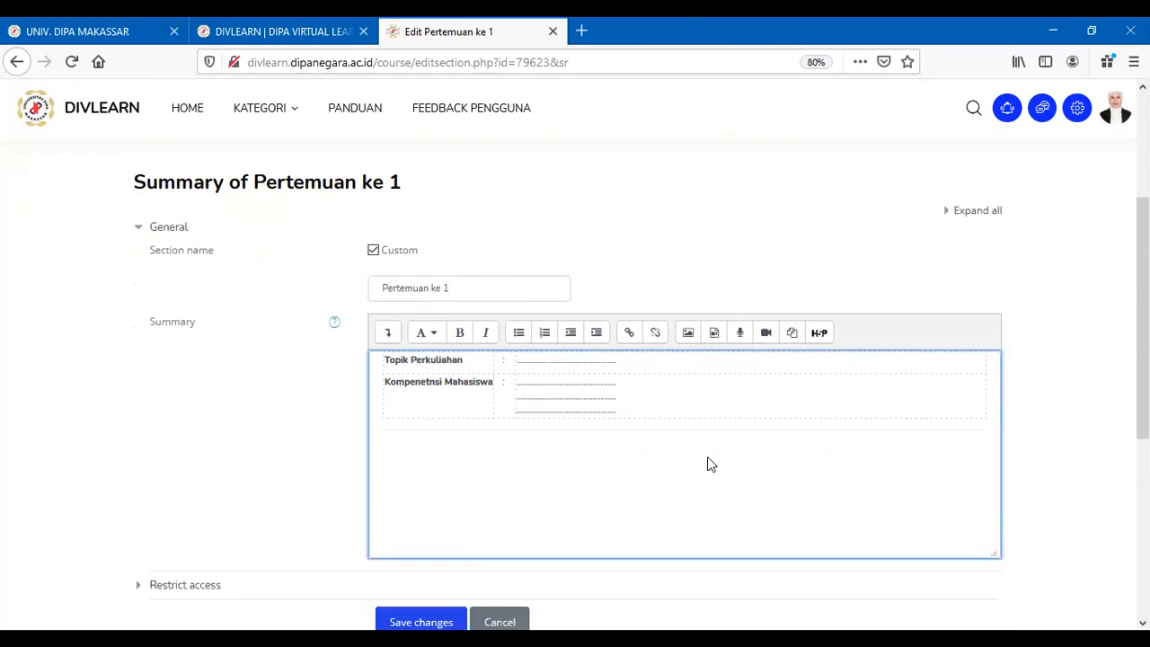
left_click(501, 426)
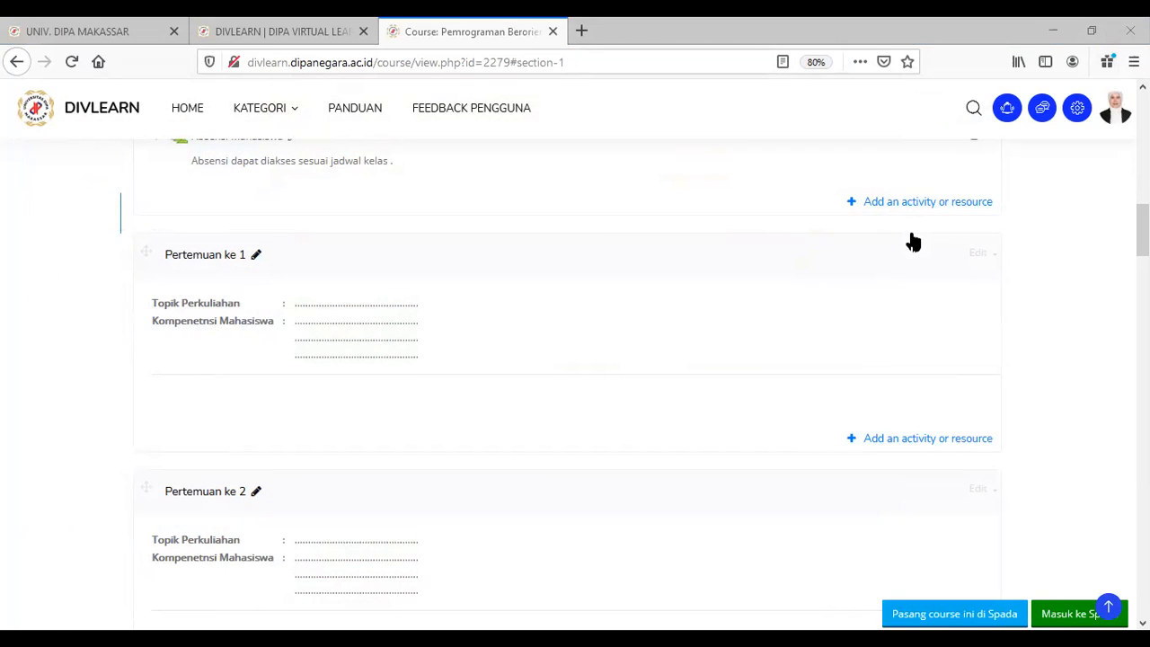
Start adding a File resource to the Pertemuan ke 1 section, choosing it from all available activities and resources
left_click(775, 31)
key("alt+Tab")
scroll(650, 373, "down", 3)
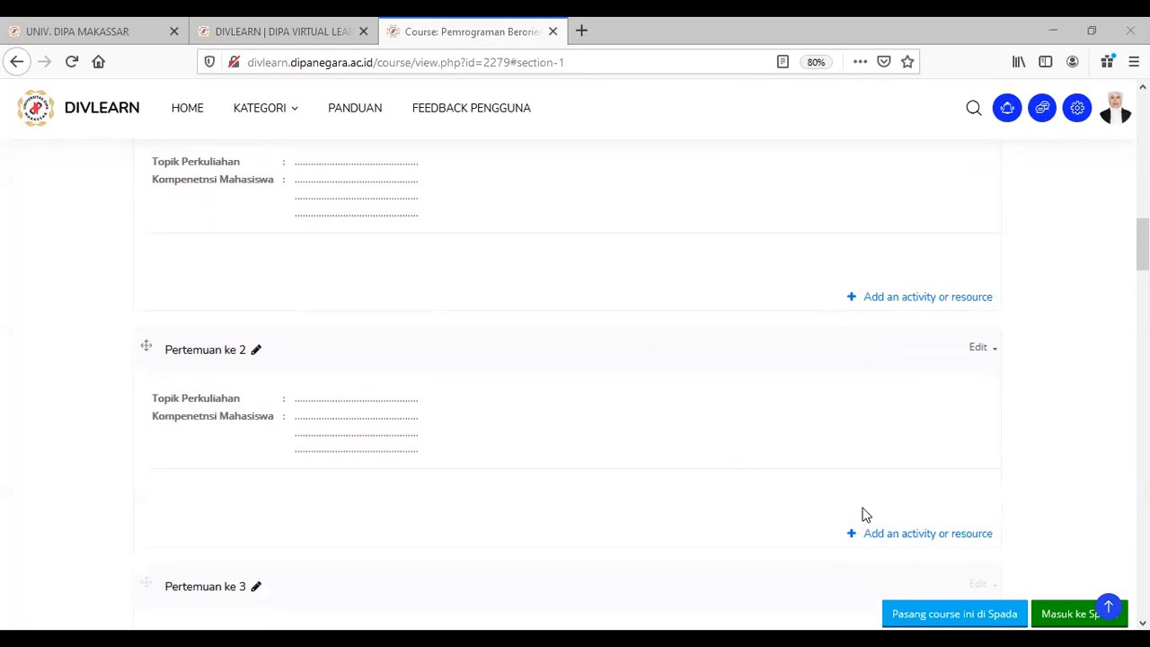
scroll(896, 458, "up", 4)
scroll(896, 457, "up", 1)
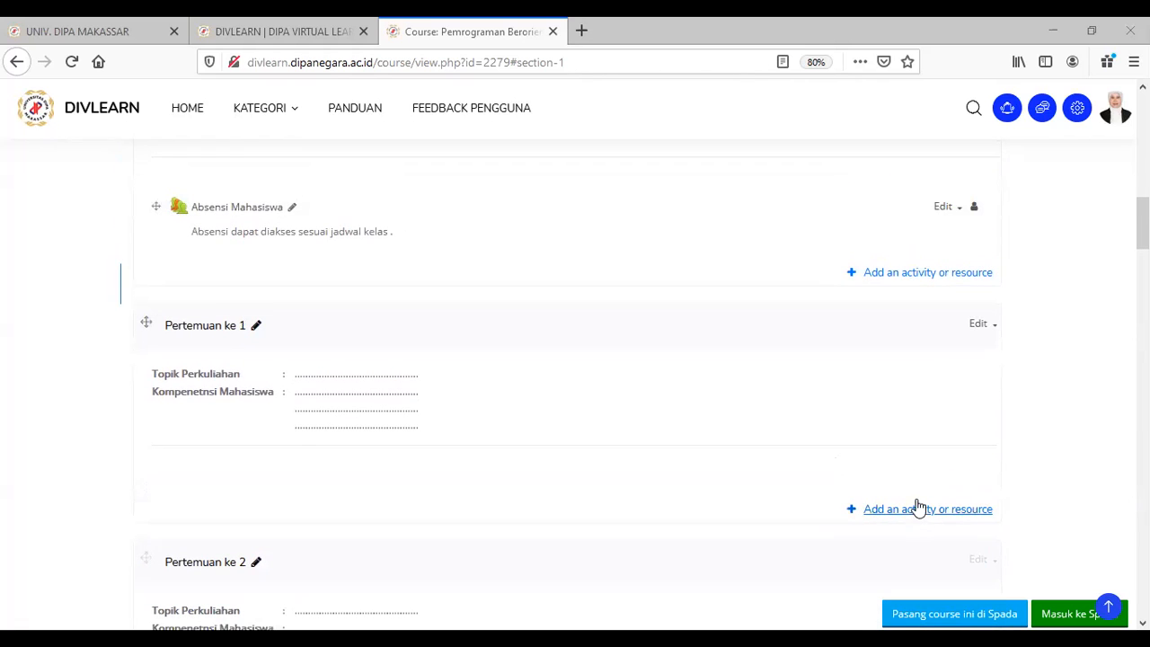
left_click(926, 513)
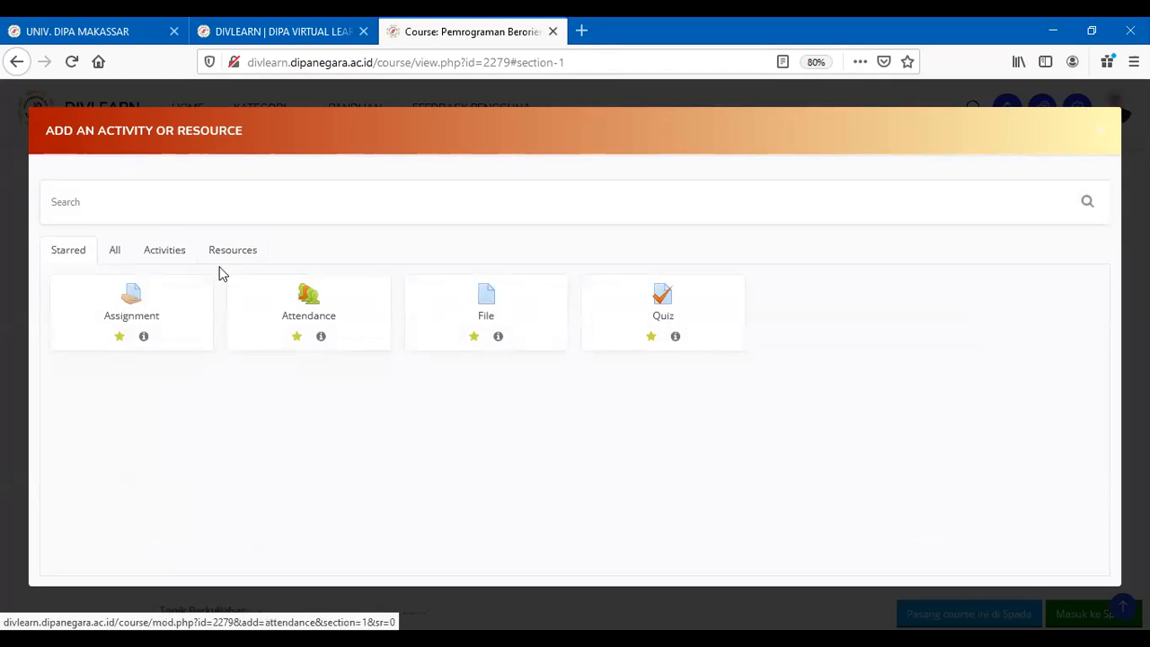
left_click(115, 255)
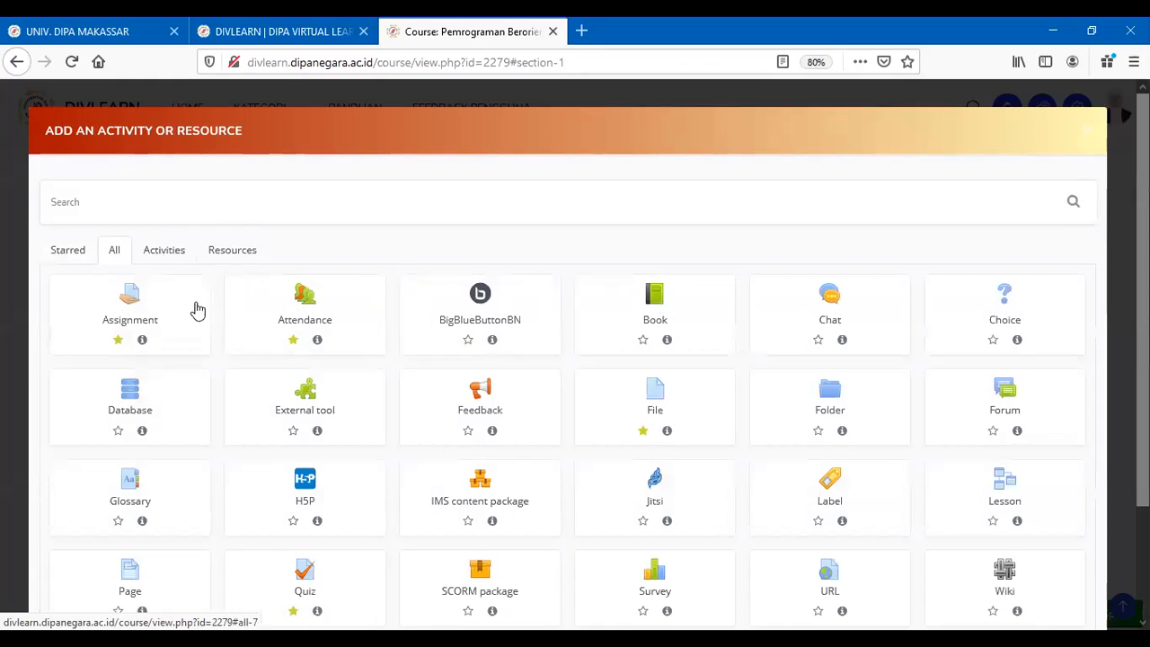
left_click(629, 405)
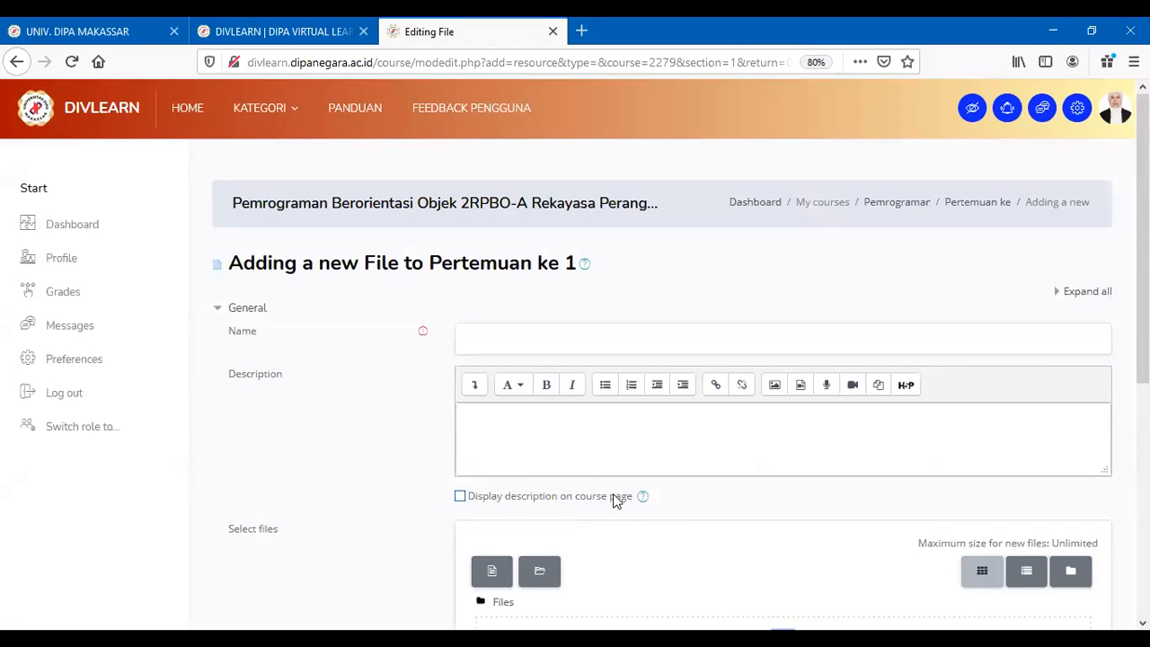
Name the new file resource "Materi pertemuan 1" and enable displaying its description on the course page, leaving the description empty
scroll(575, 423, "down", 1)
left_click(516, 269)
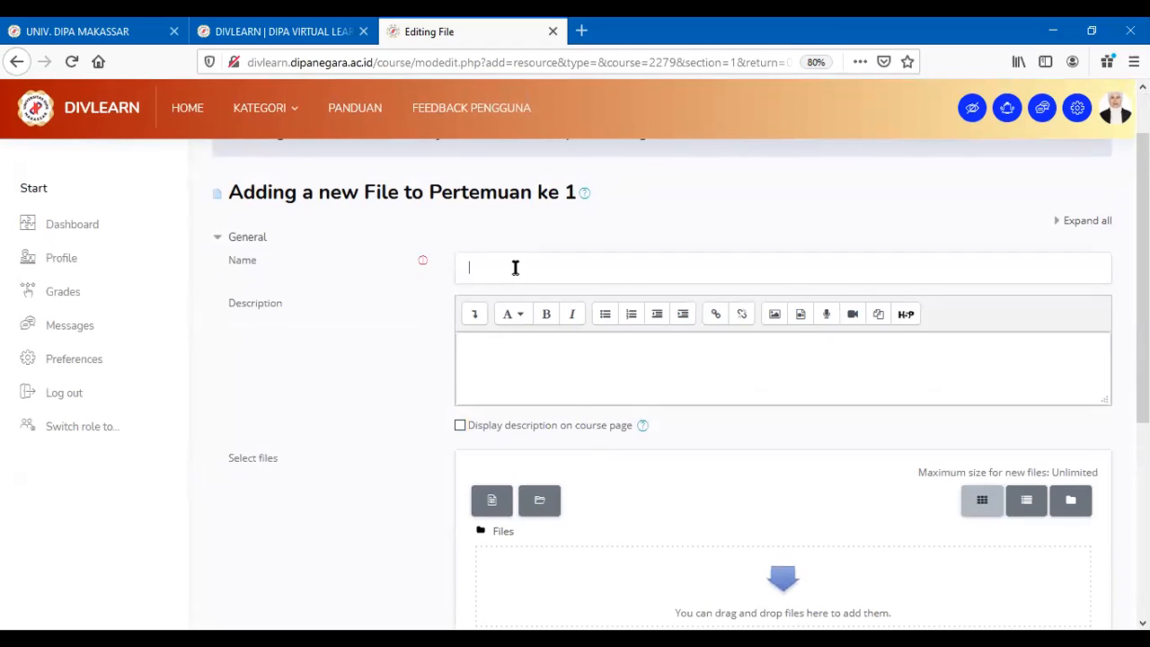
type("m")
key("BackSpace")
type("Materi pertemuan 1")
left_click(515, 343)
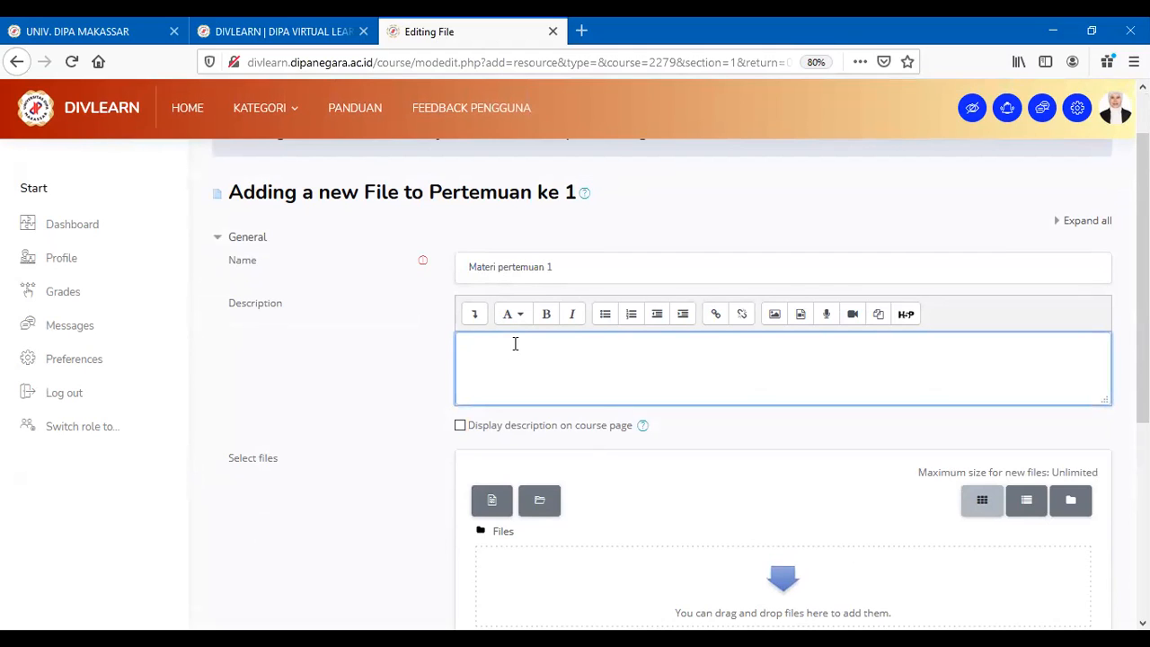
left_click(460, 427)
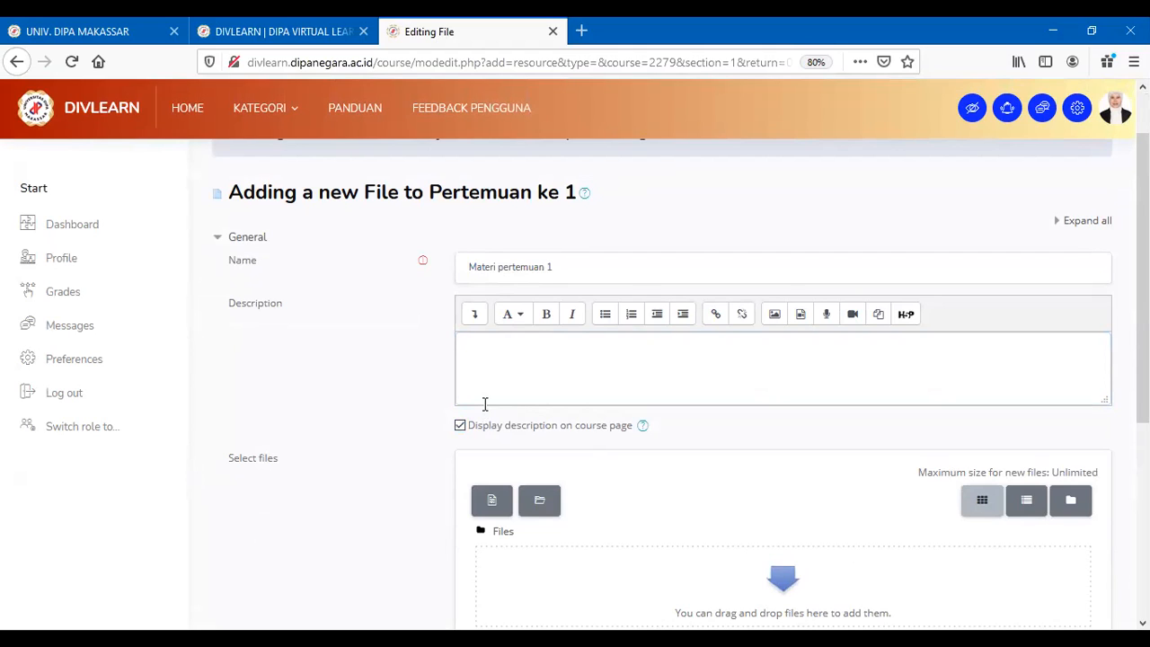
left_click(499, 351)
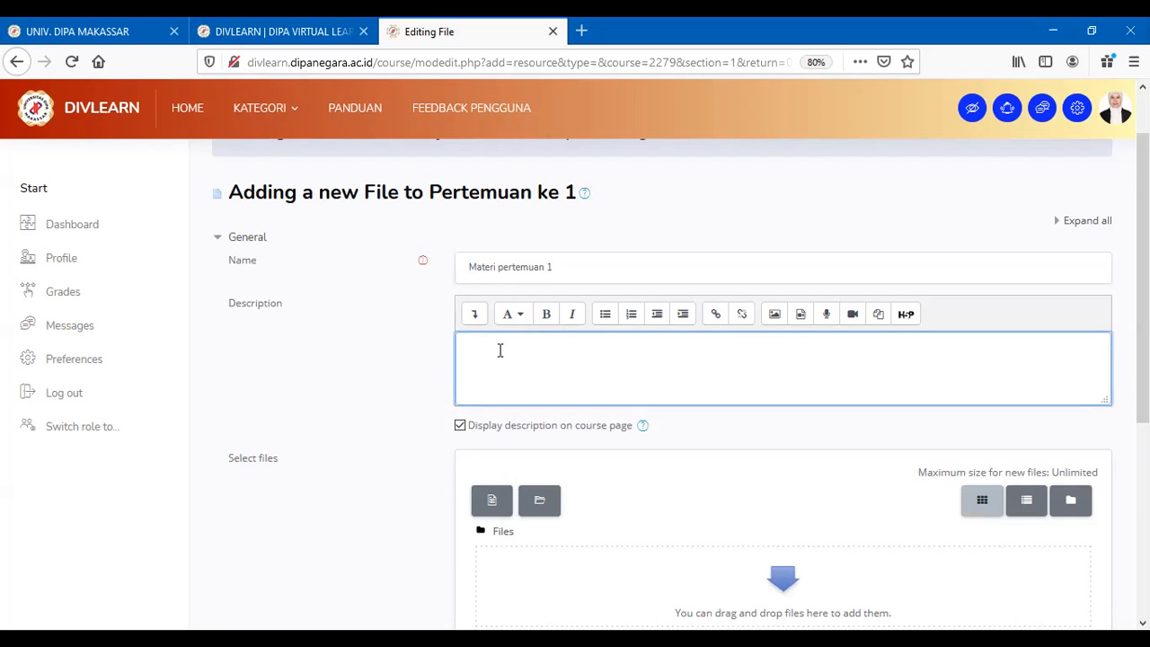
Add the Pertemuan PDF to the selected files of the Materi pertemuan 1 resource
scroll(531, 539, "down", 2)
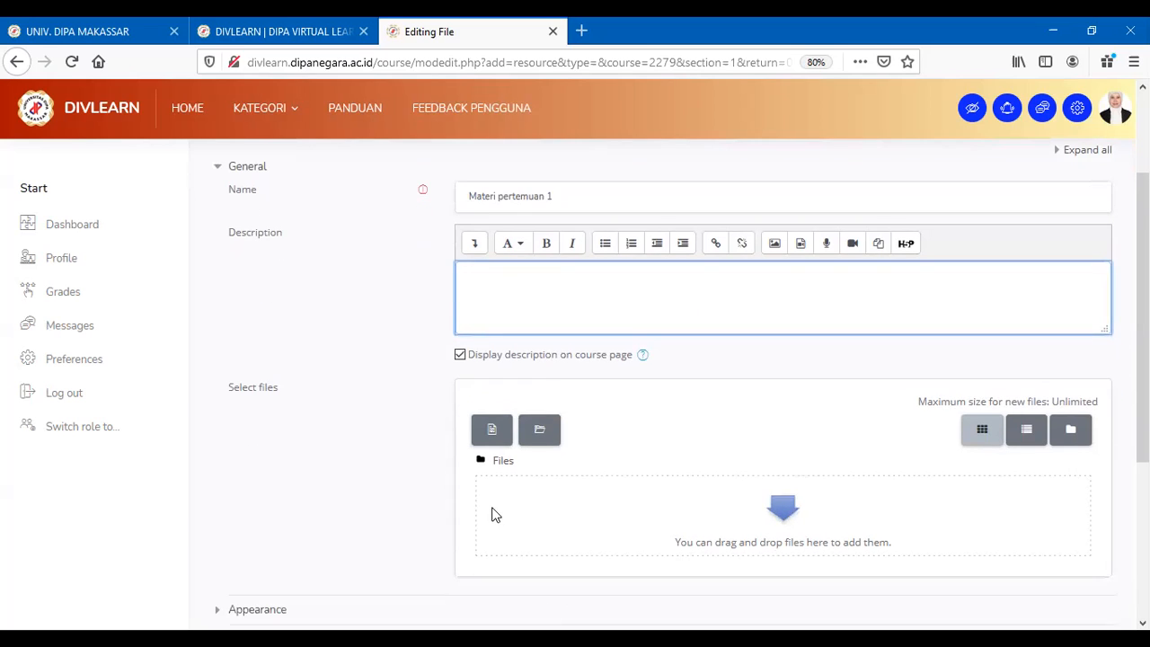
scroll(510, 530, "down", 2)
scroll(511, 530, "down", 1)
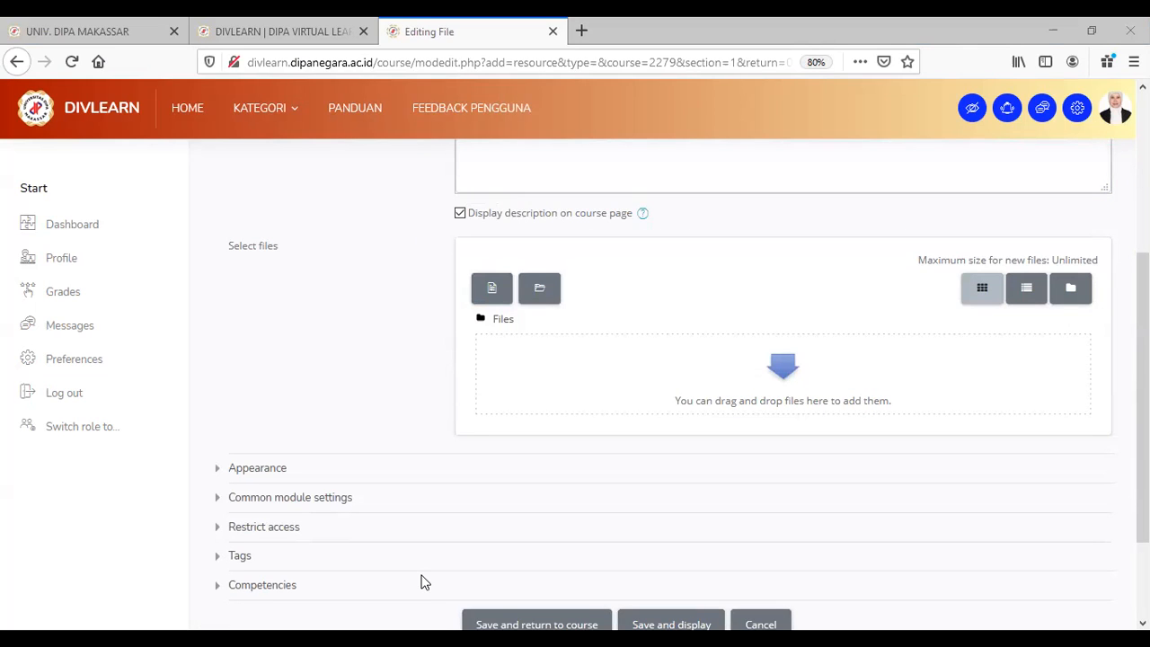
left_click_drag(630, 323, 751, 370)
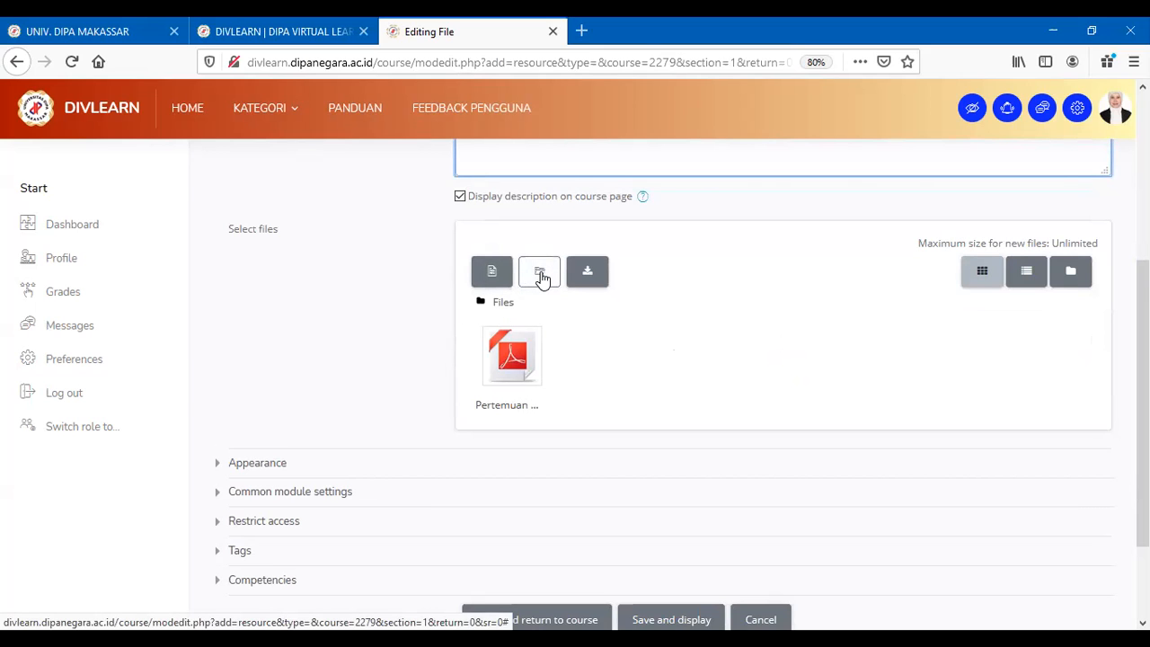
Save the Materi pertemuan 1 file resource and return to the course page
scroll(593, 422, "down", 1)
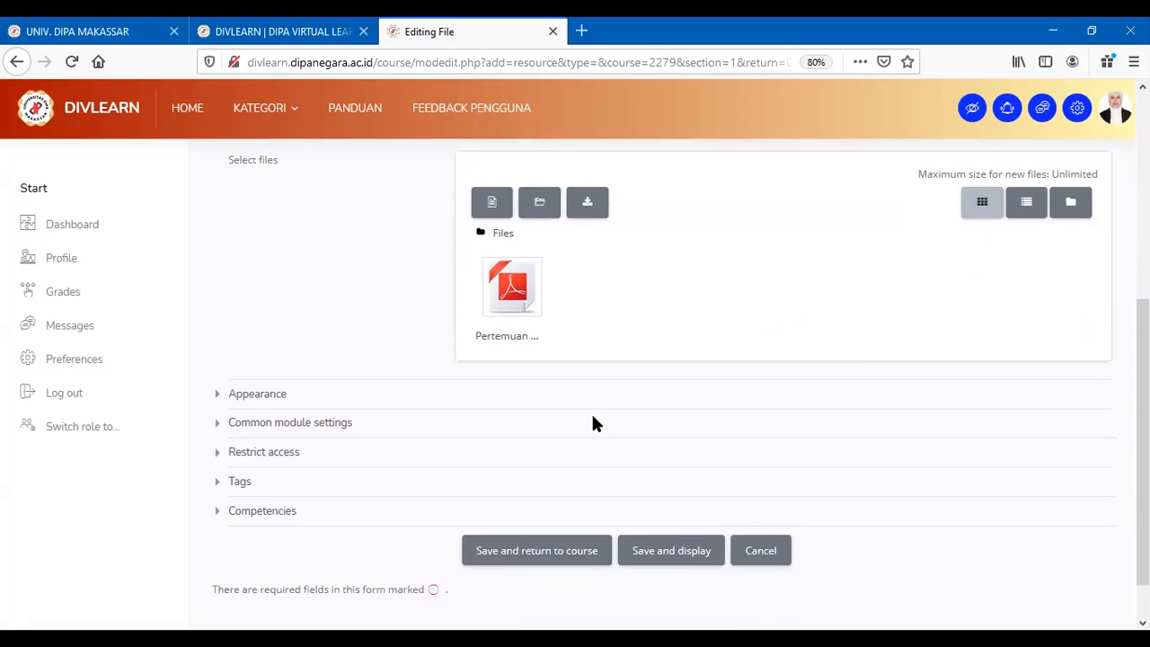
scroll(593, 422, "down", 1)
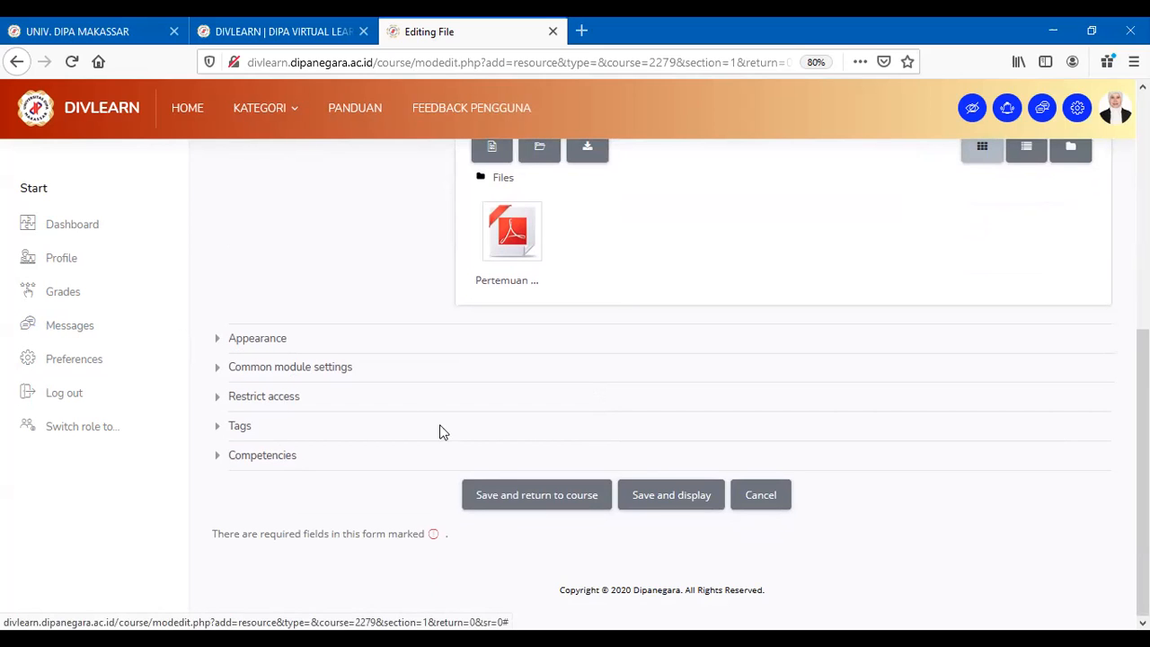
scroll(552, 399, "up", 1)
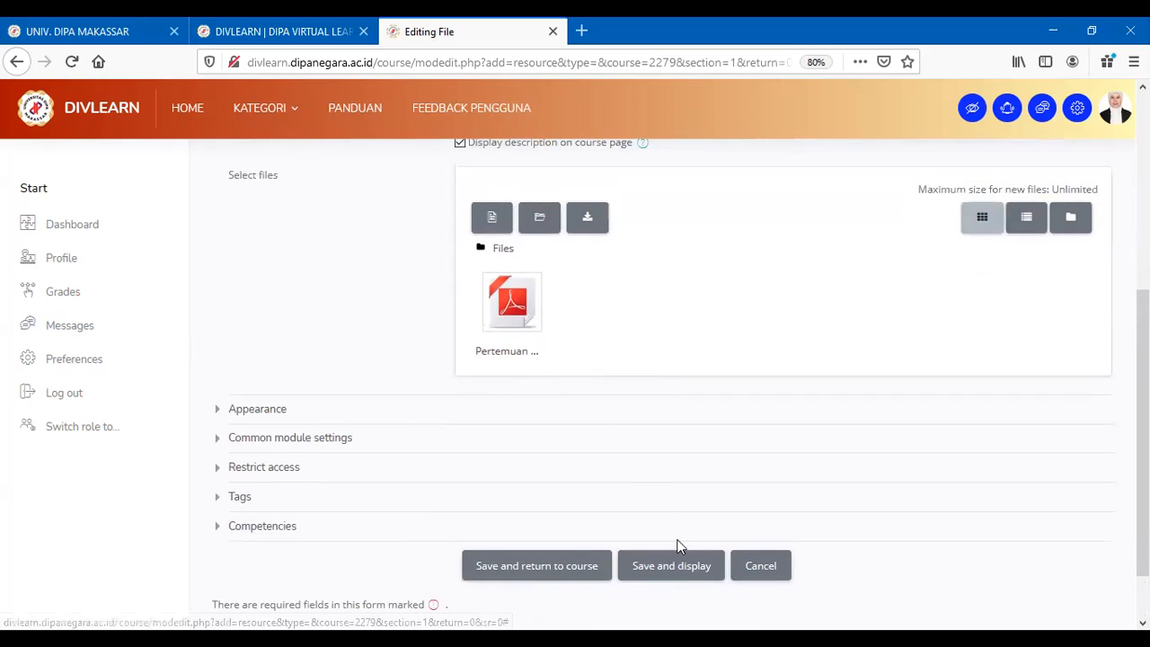
left_click(669, 572)
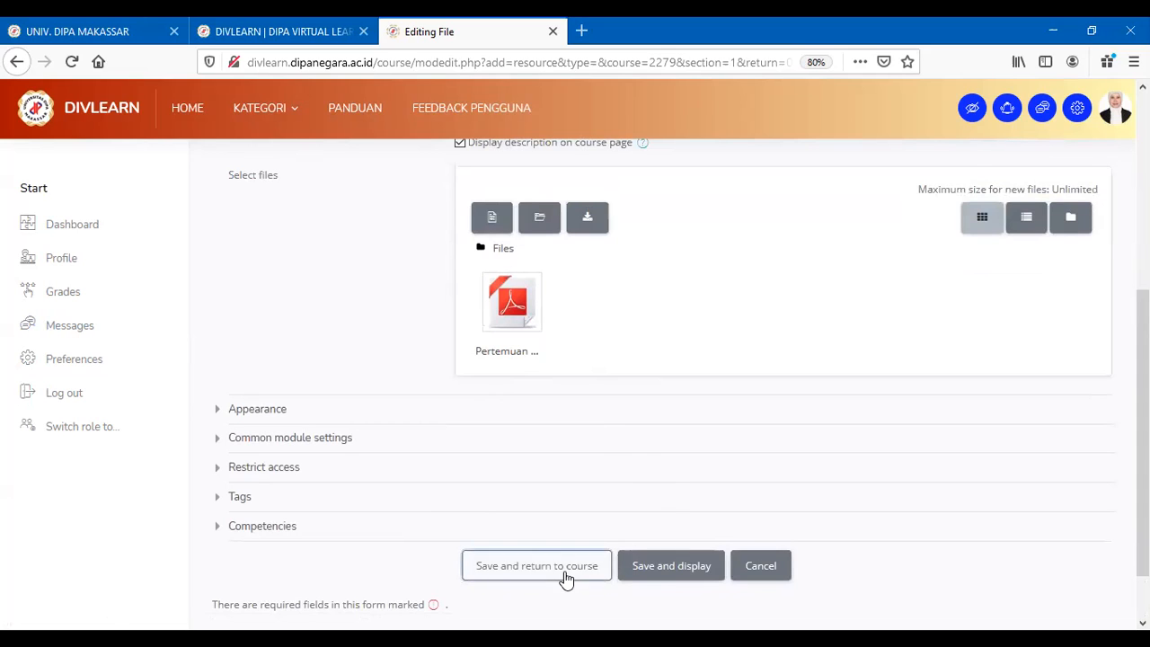
left_click(756, 550)
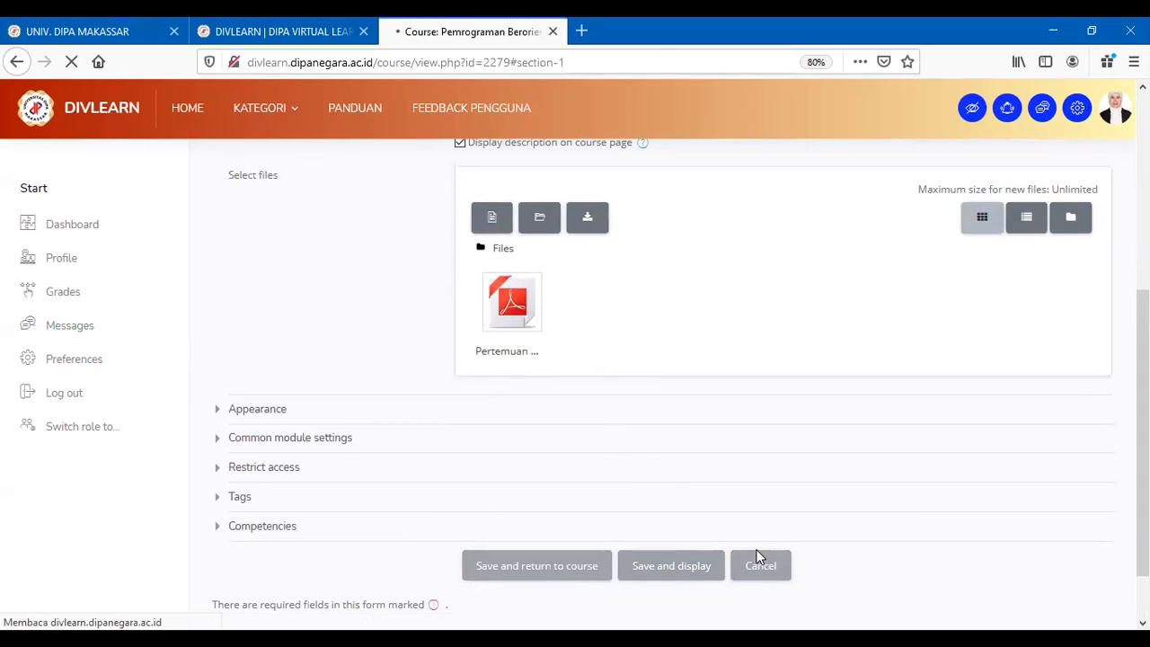
Start adding an Assignment to the Pertemuan ke 1 section and name it "Kumpul Tugas 1"
scroll(595, 465, "up", 3)
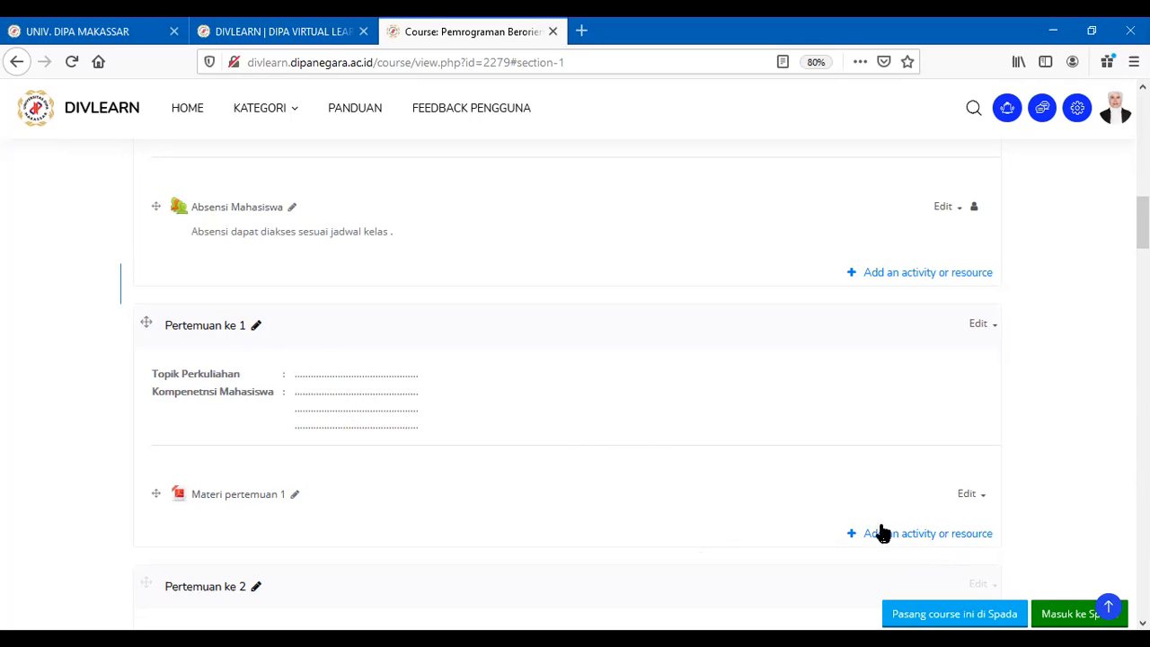
left_click(920, 537)
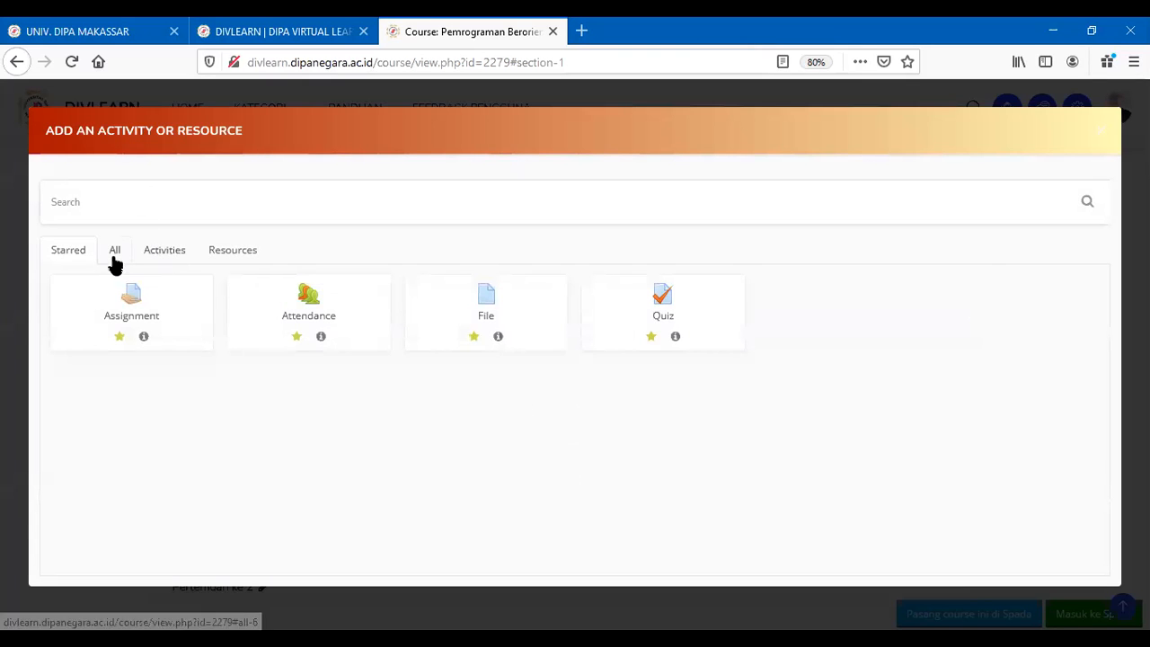
left_click(113, 261)
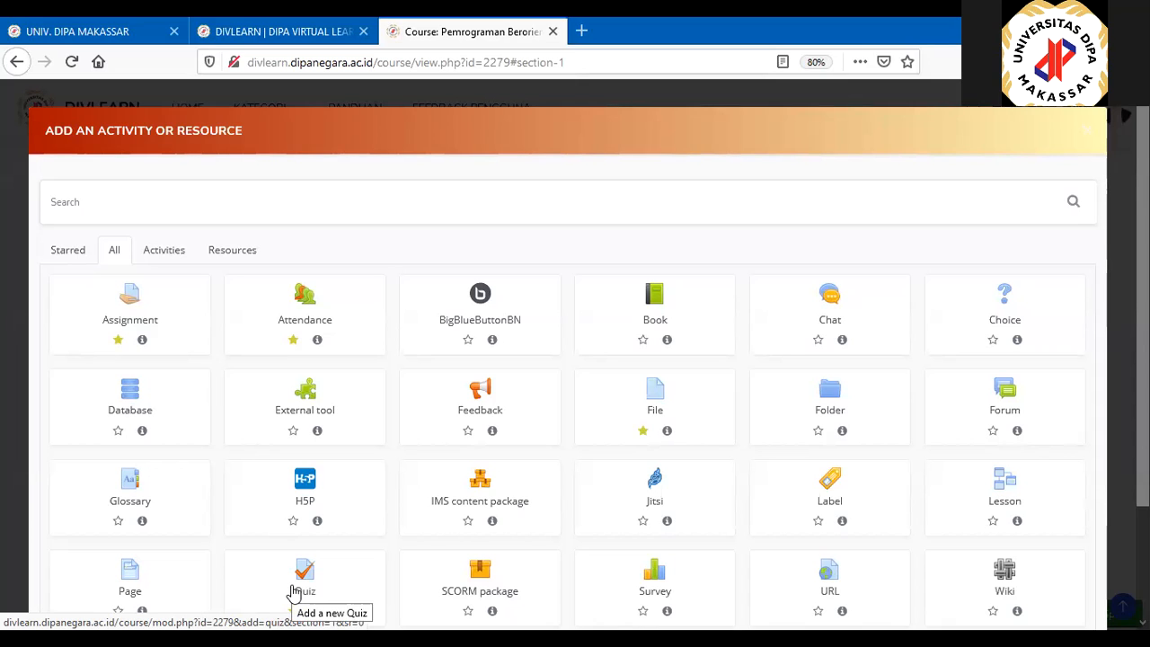
left_click(150, 314)
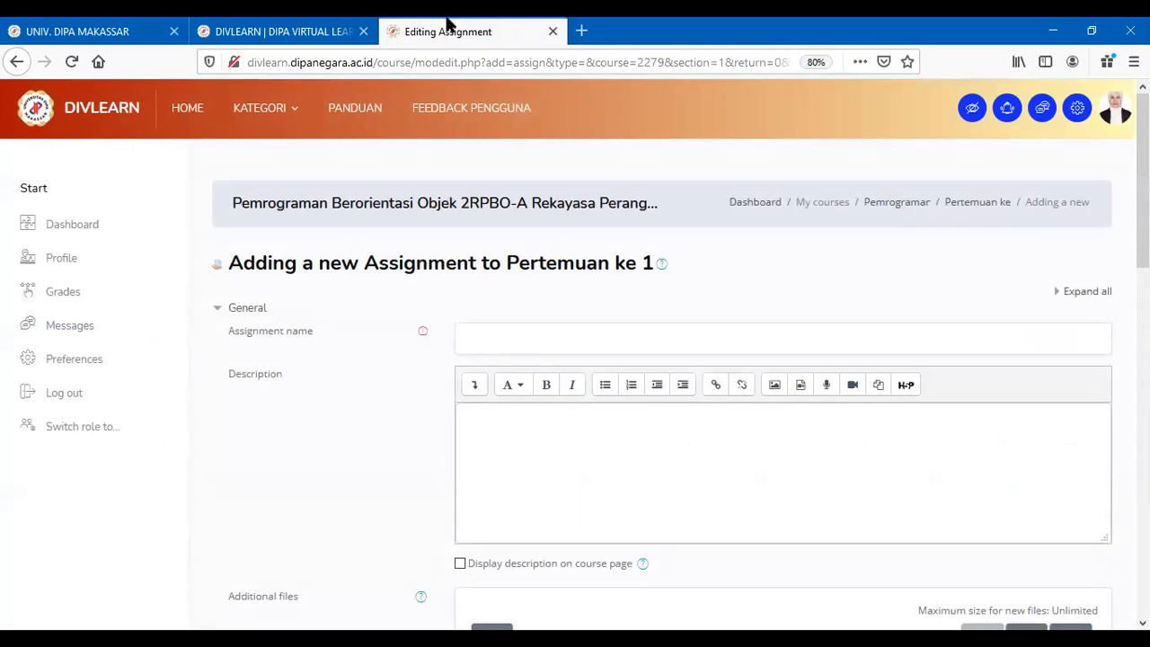
left_click(620, 339)
type("Kumpul Tugas 1")
Enter the assignment description "Tugas langsung di isi pada kolom yang disediakan" and enable displaying it on the course page
left_click(594, 453)
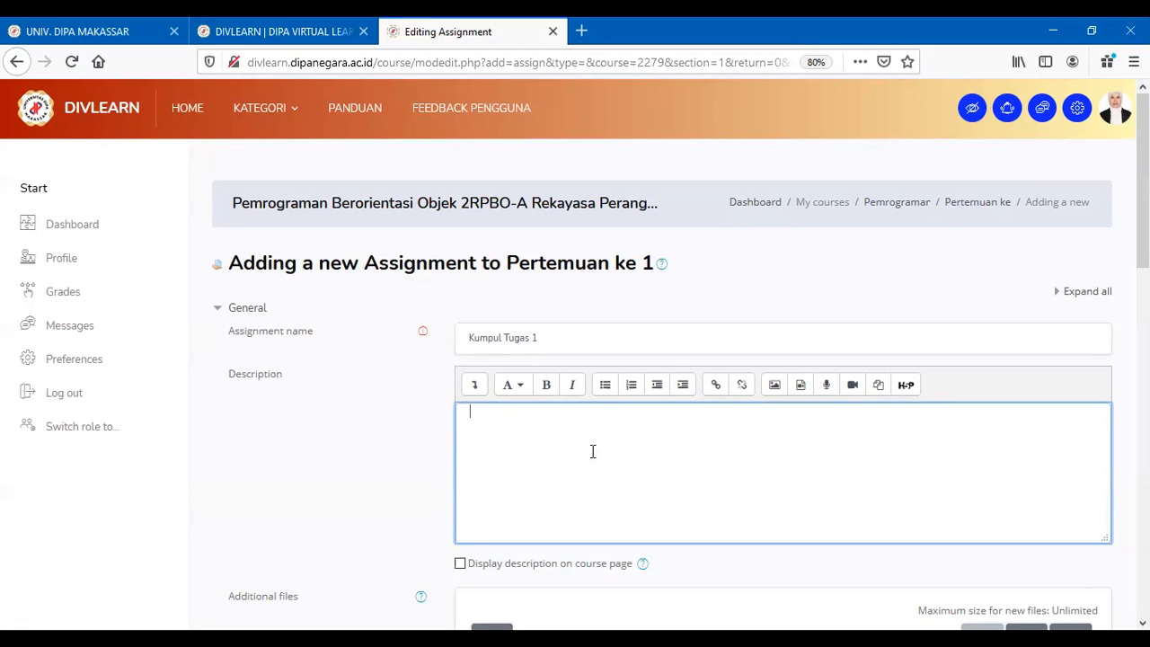
scroll(641, 514, "down", 3)
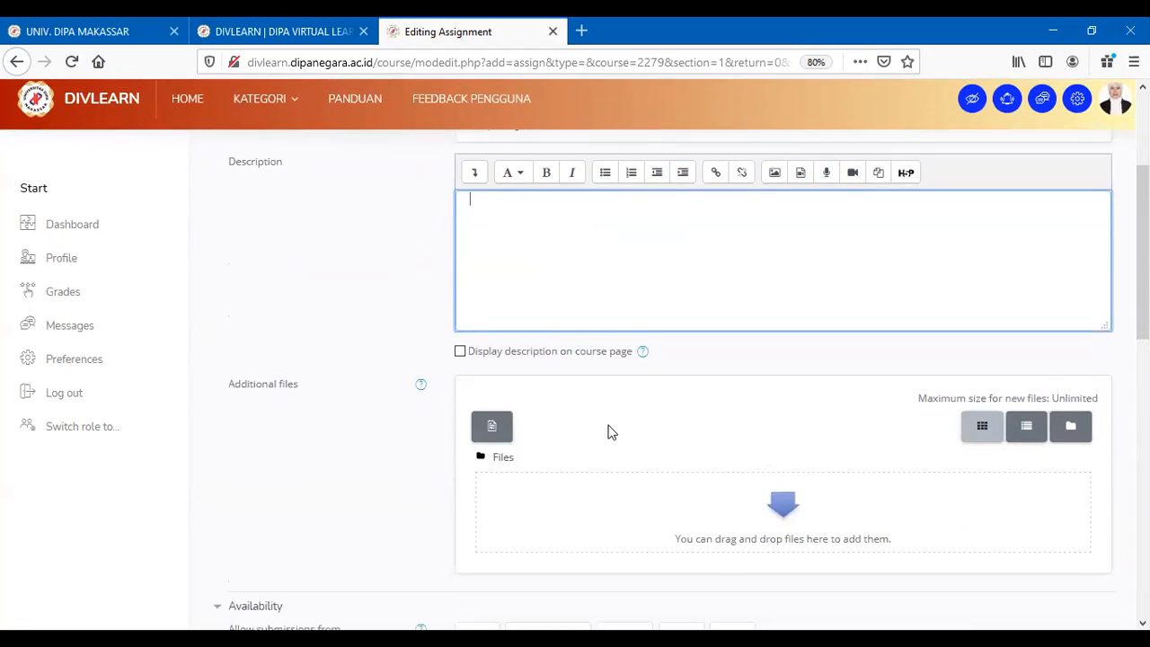
scroll(545, 378, "up", 1)
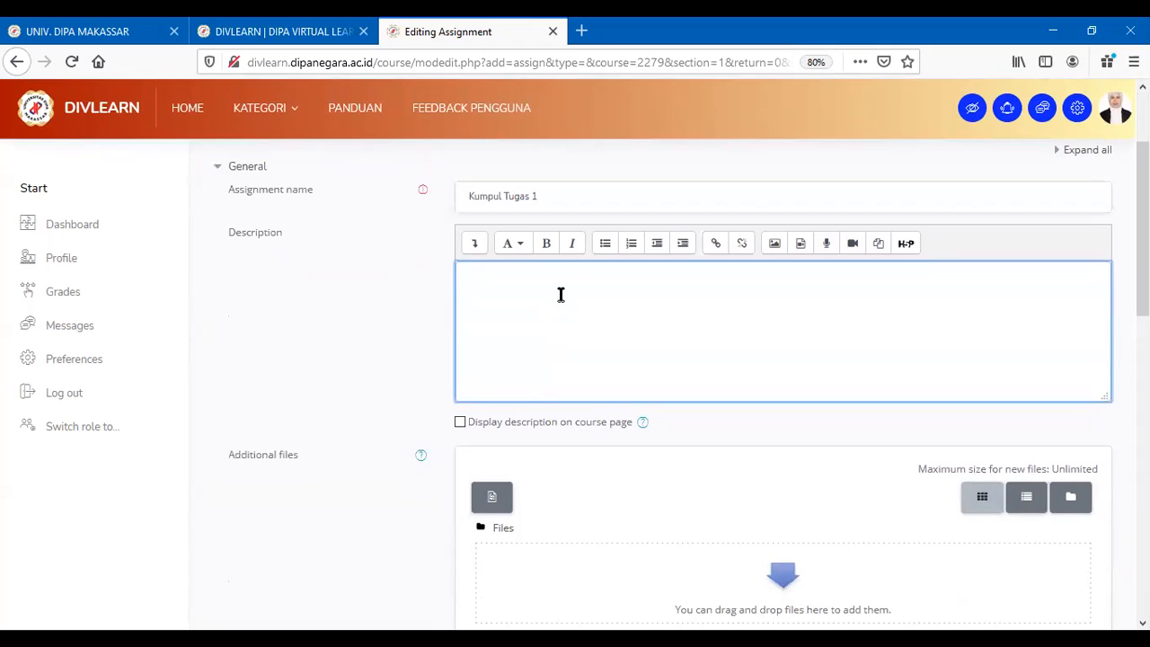
type("Tugas langsung di isi pada kolom yang dised")
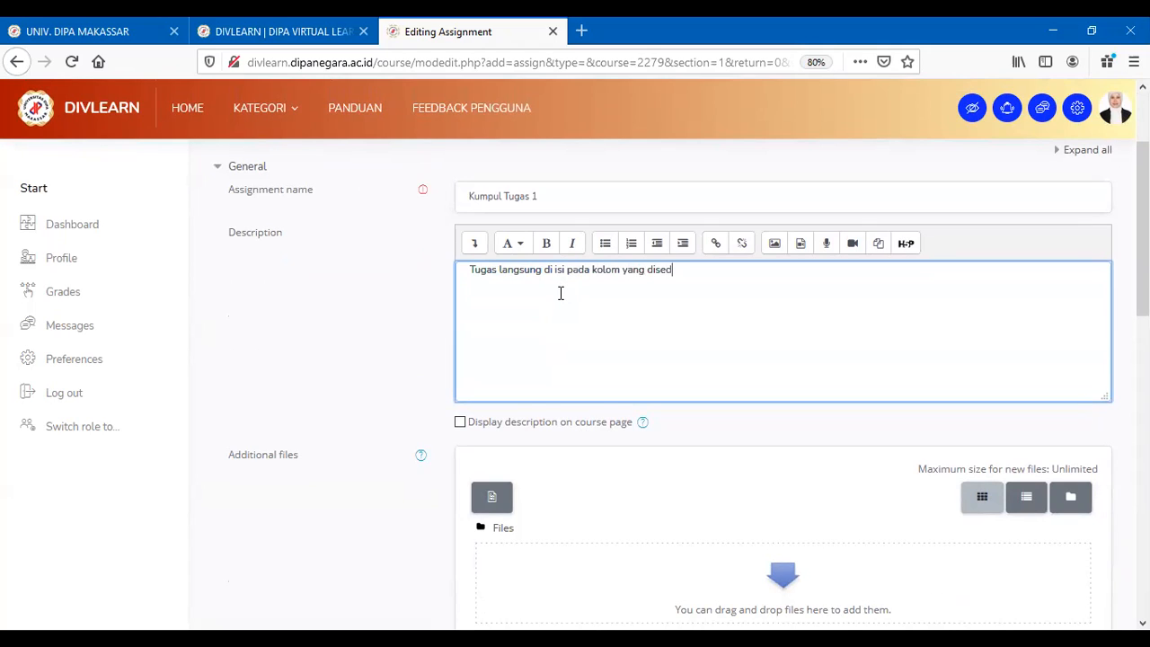
type("iakan")
left_click(462, 424)
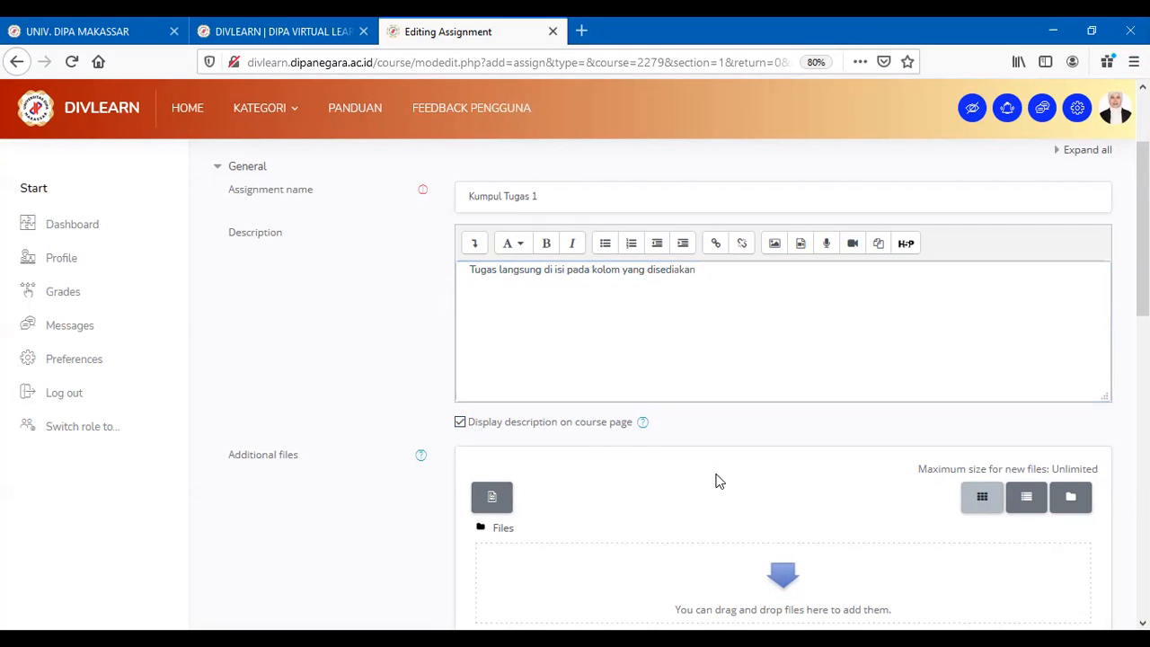
Change the day of the assignment's Allow submissions from date to 29
scroll(634, 493, "down", 3)
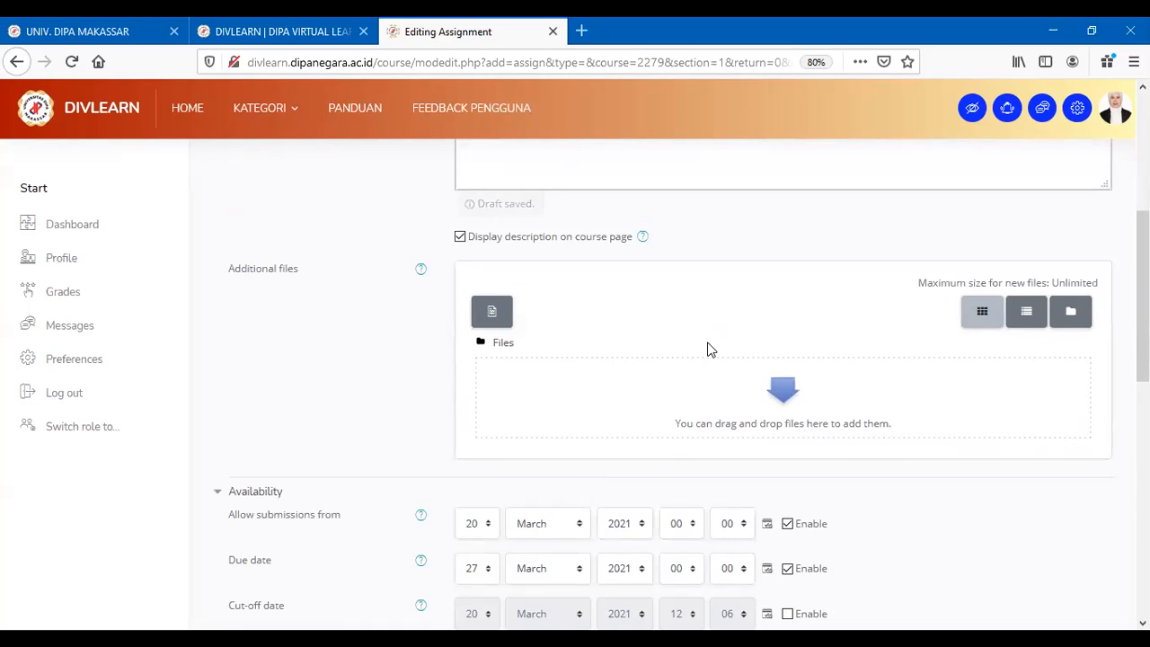
scroll(629, 413, "down", 1)
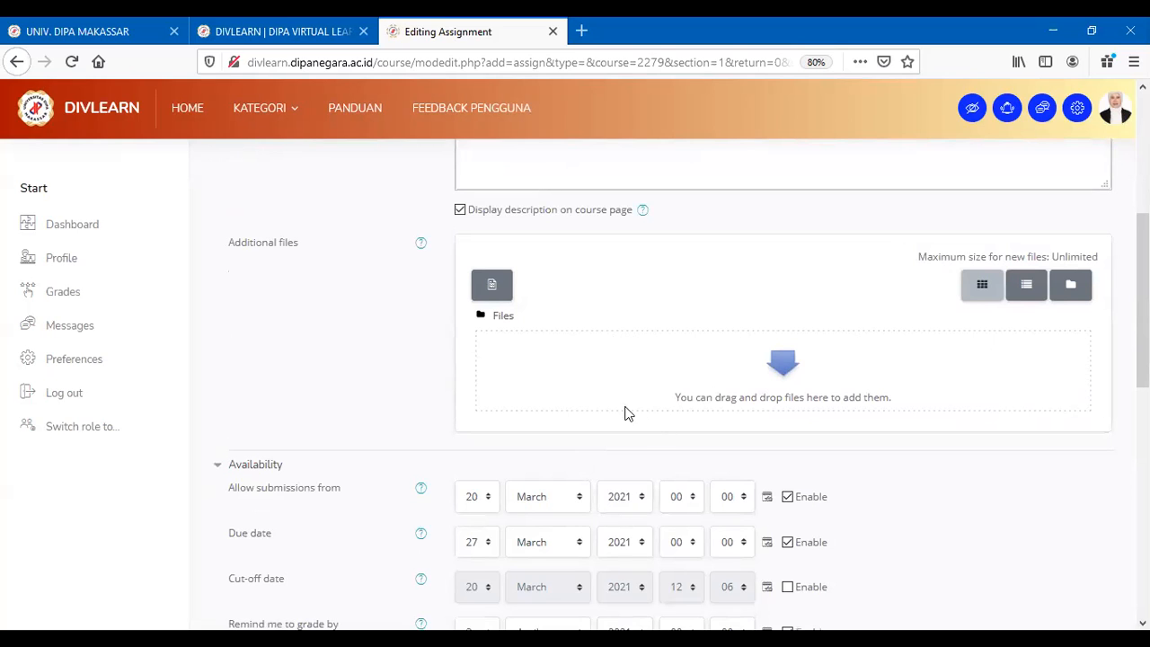
scroll(382, 526, "down", 4)
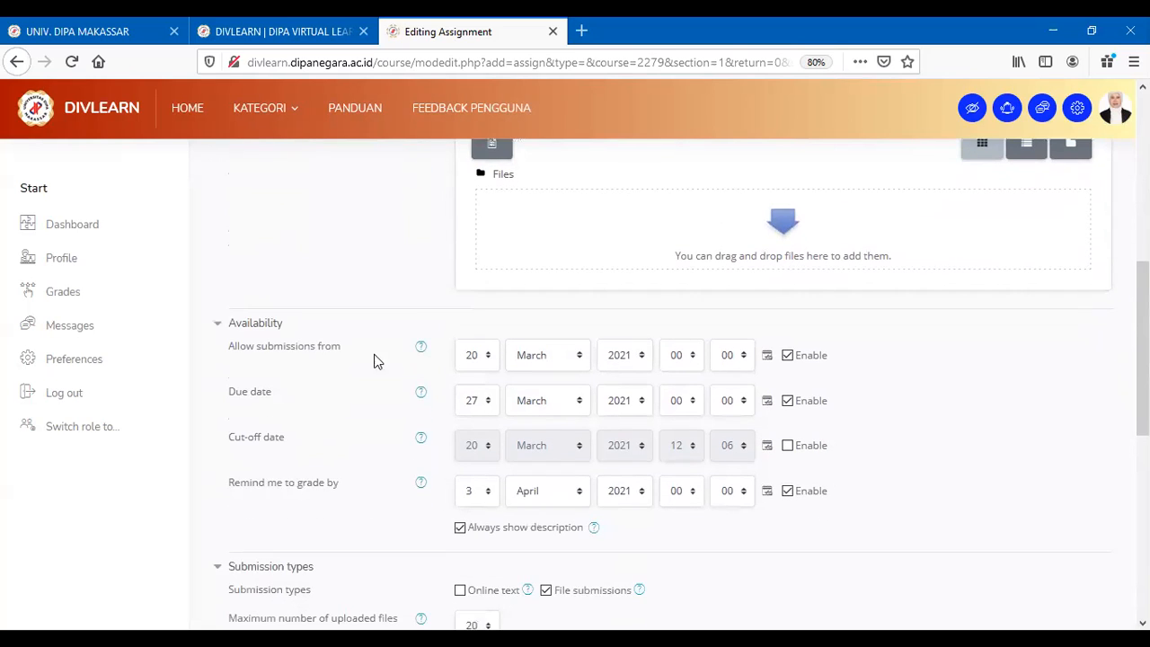
left_click(486, 356)
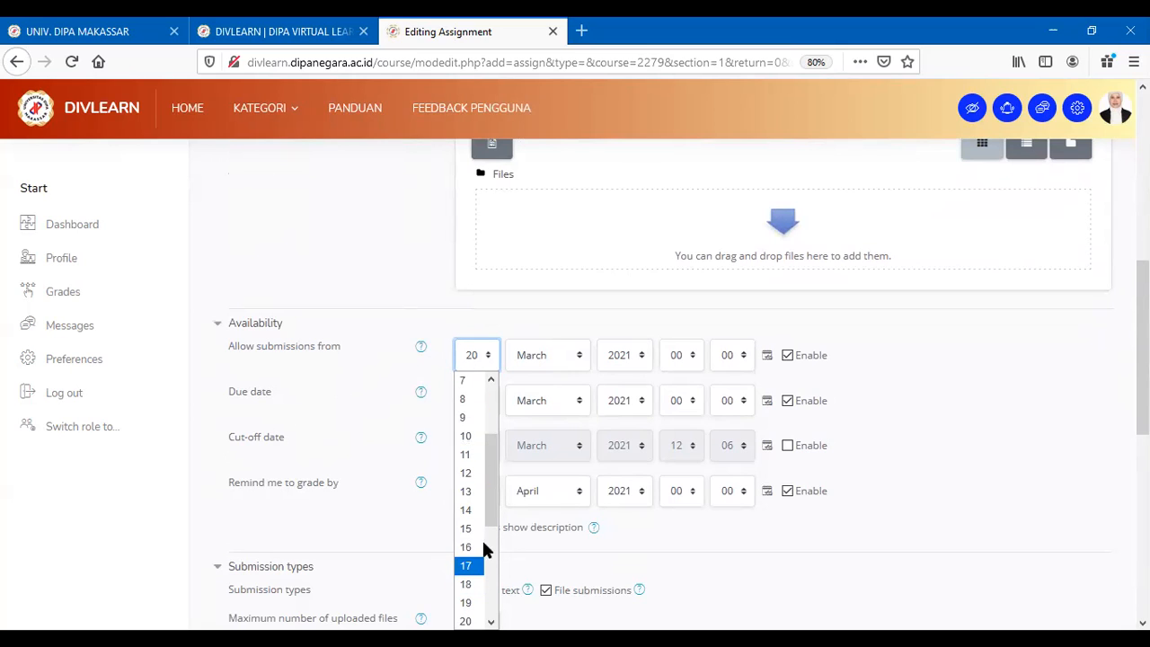
left_click(1065, 635)
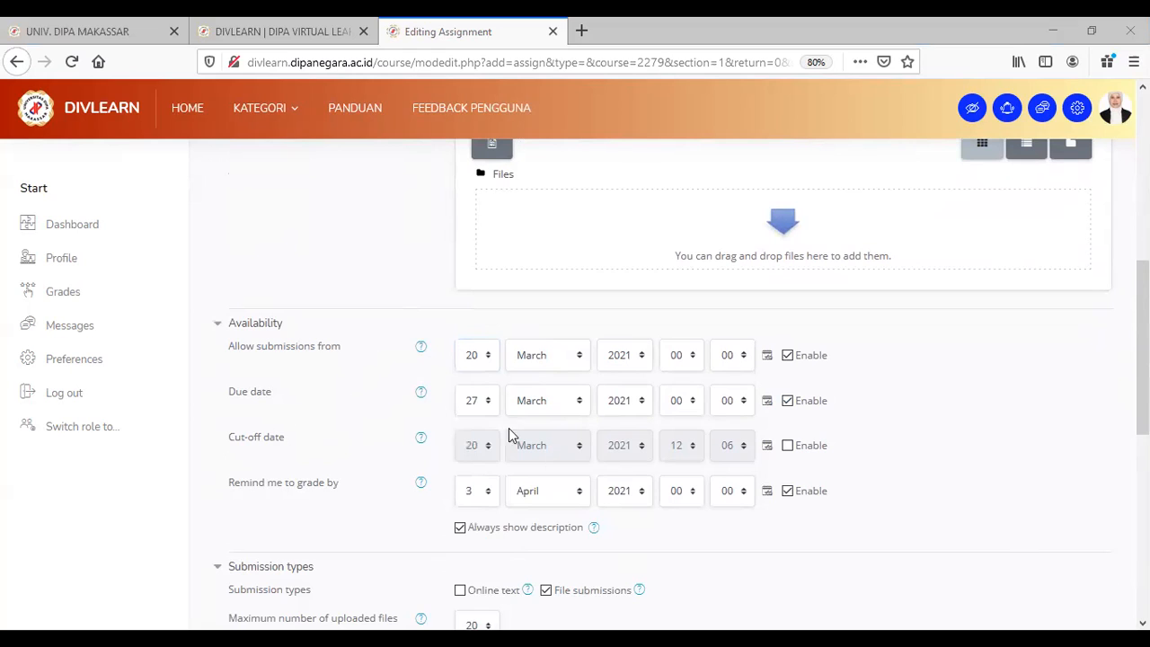
left_click(485, 357)
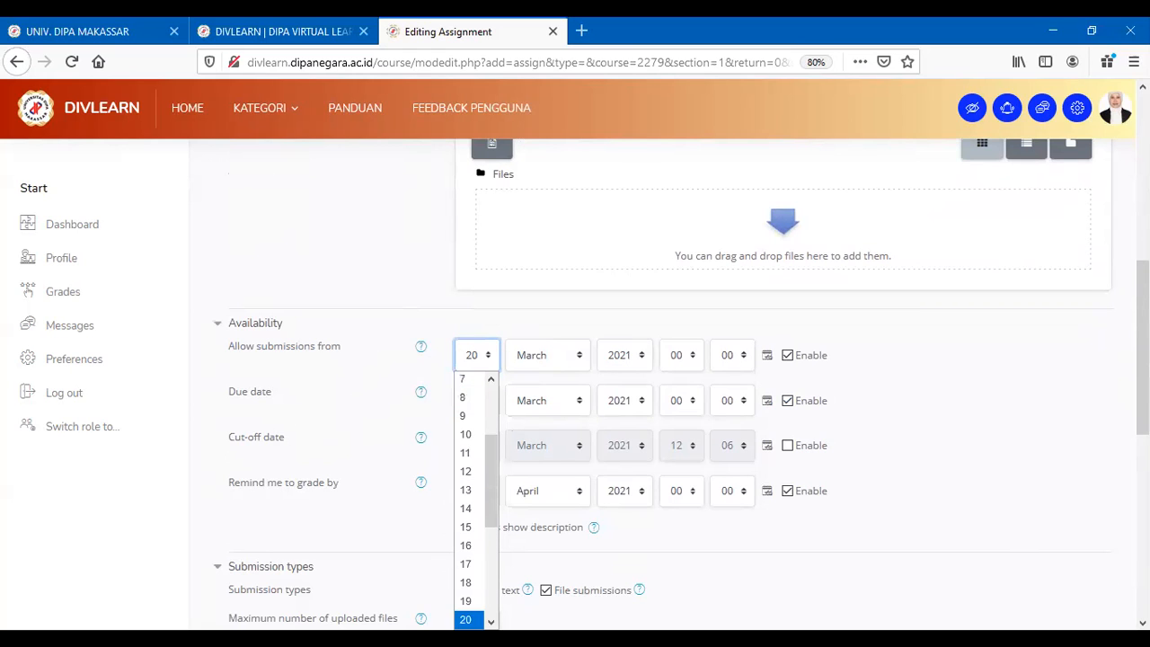
scroll(471, 575, "down", 3)
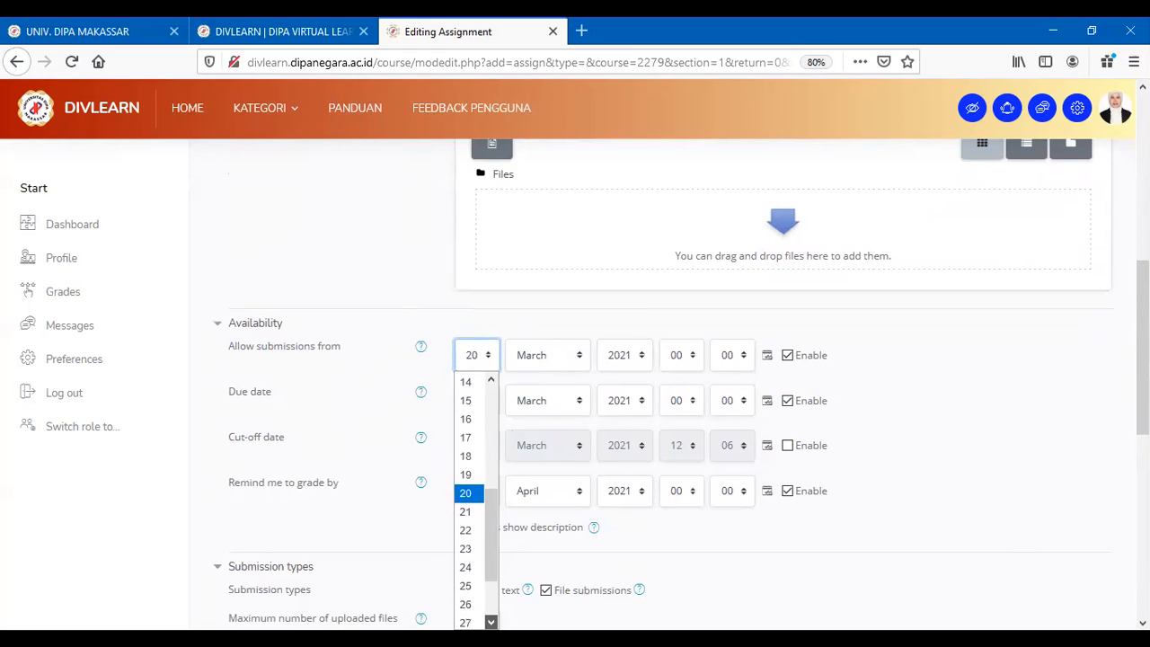
left_click(468, 615)
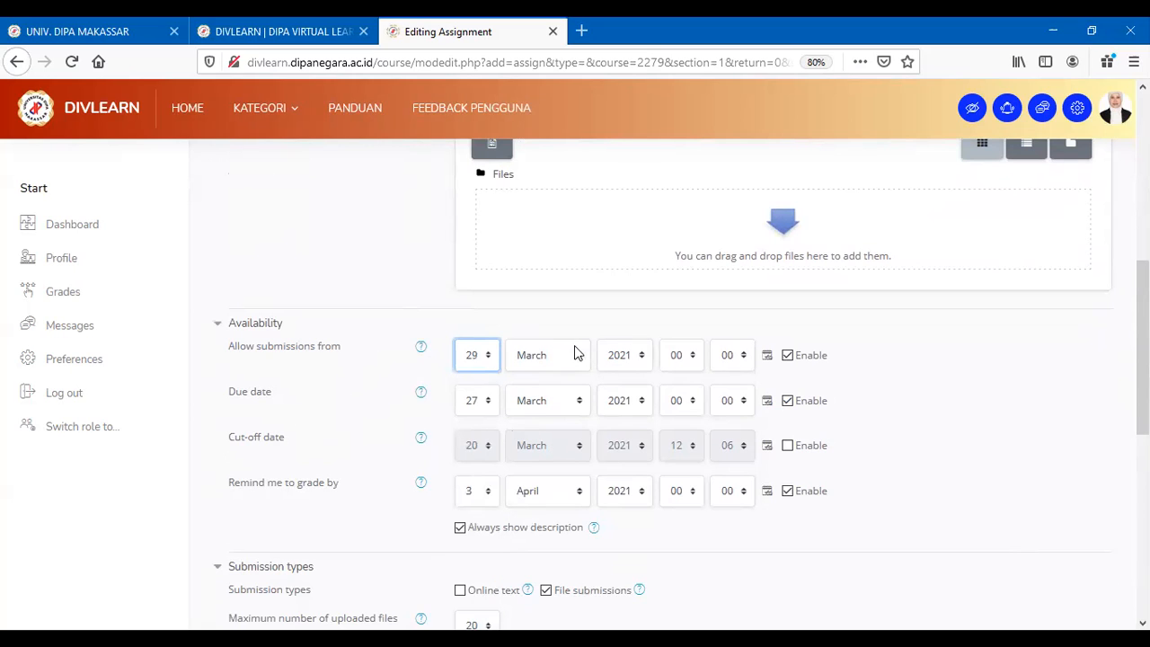
Set the Allow submissions from date to day 20 of March 2021 at 07:30
left_click(694, 360)
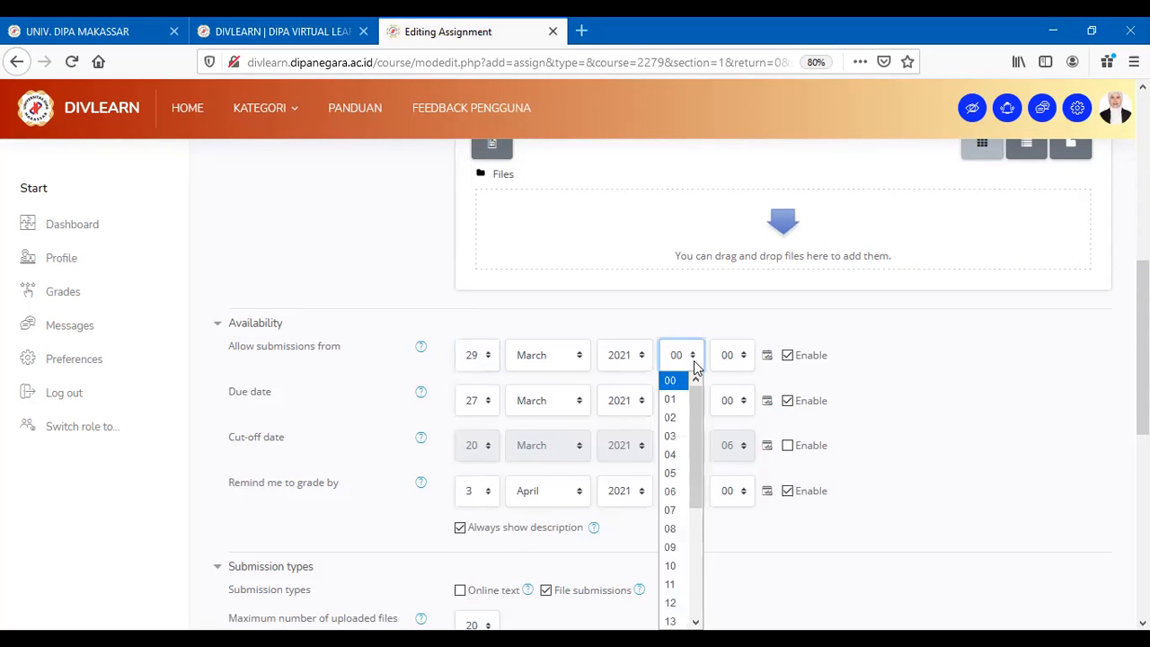
left_click(489, 365)
left_click_drag(495, 552, 497, 487)
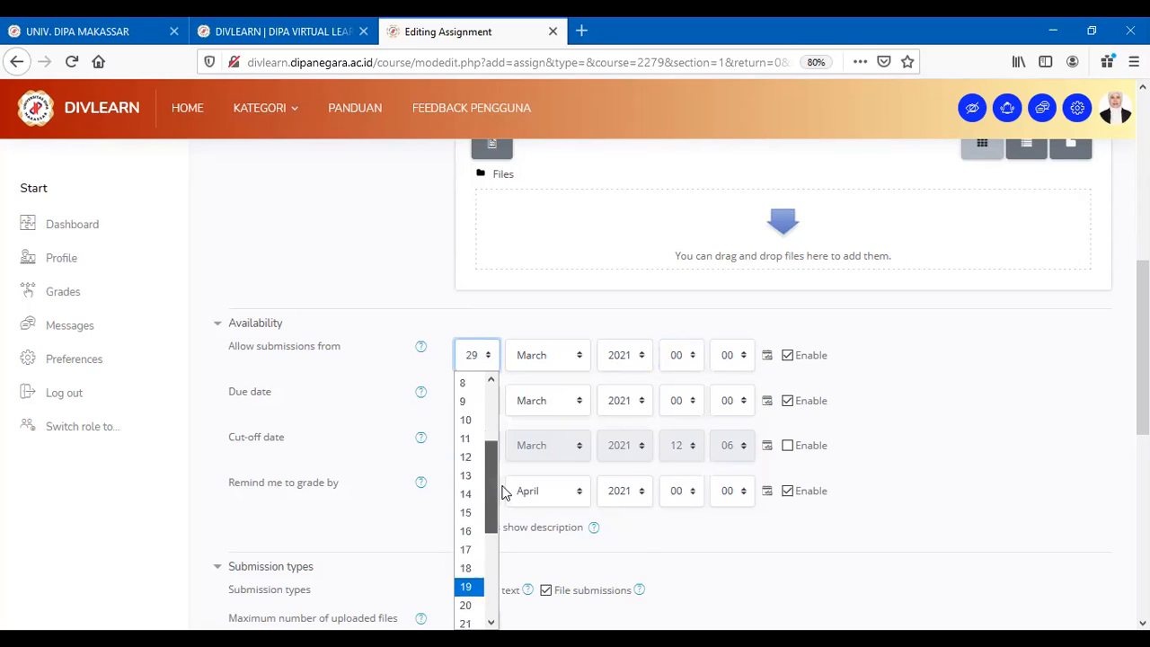
left_click(468, 609)
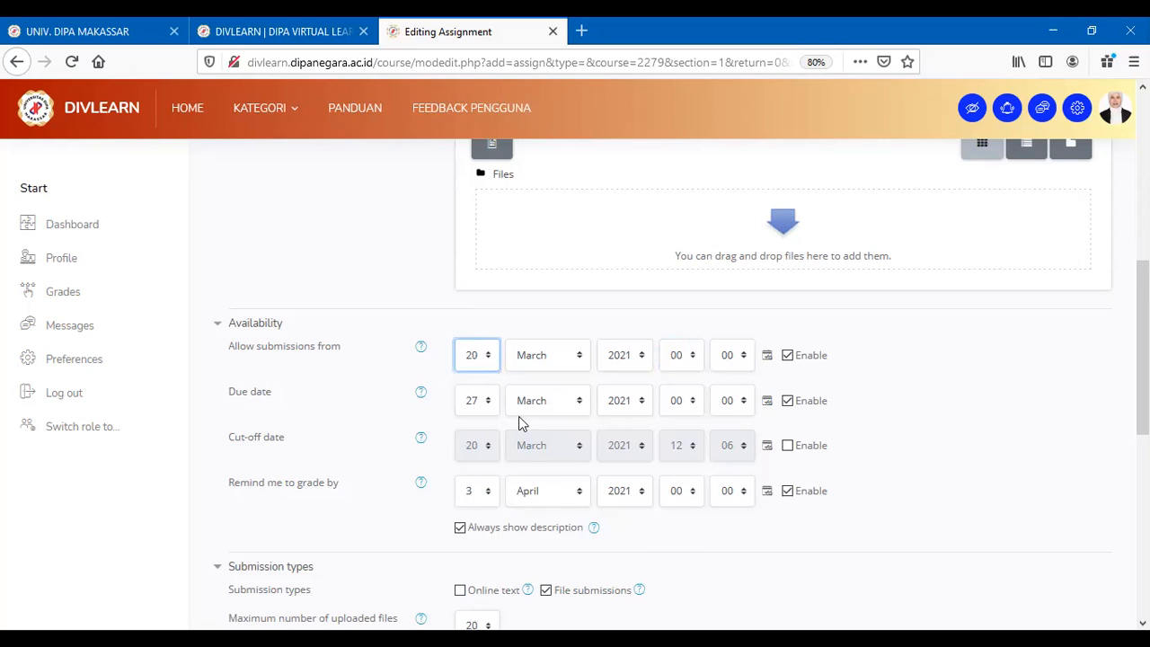
left_click(692, 358)
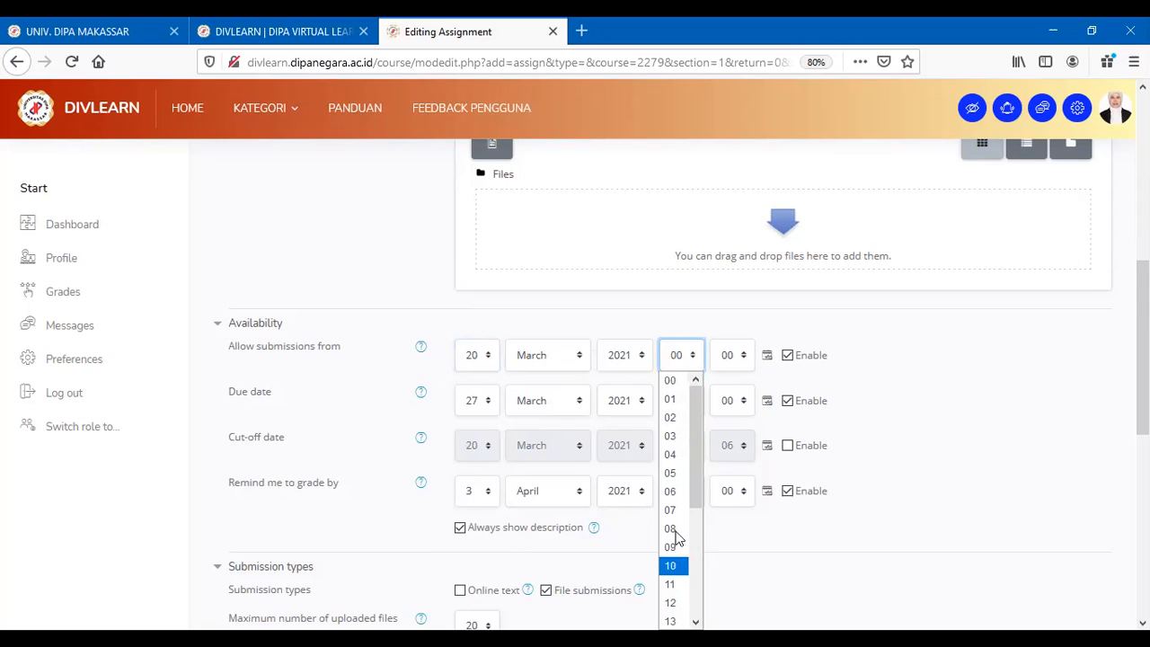
left_click(673, 510)
left_click(735, 359)
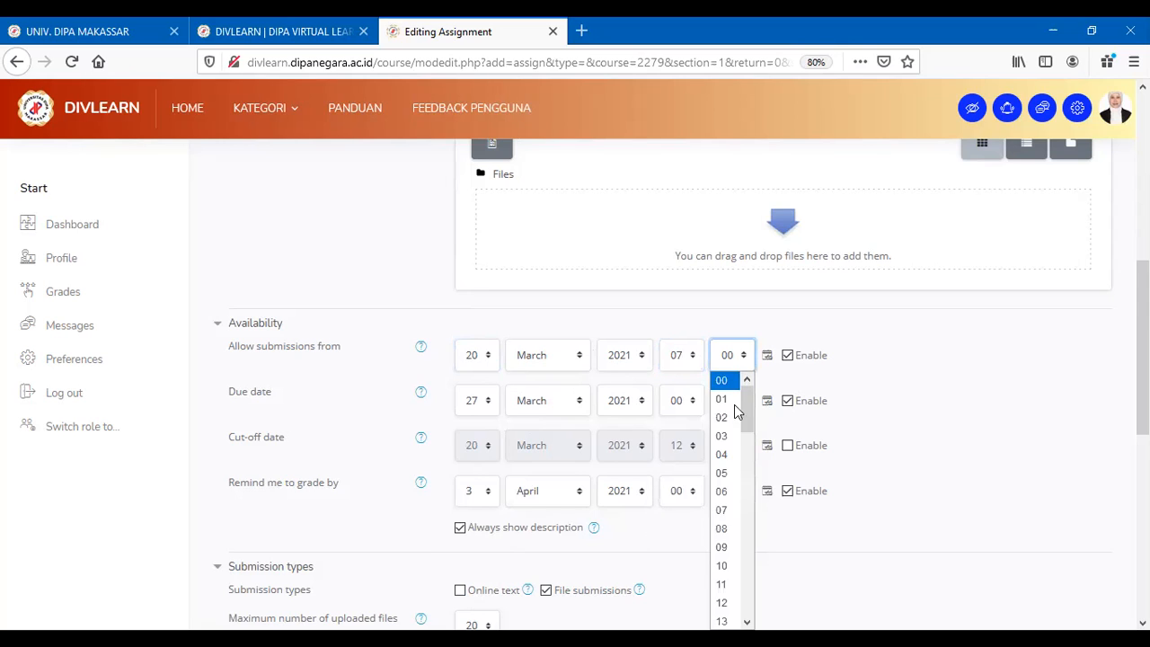
scroll(740, 576, "down", 4)
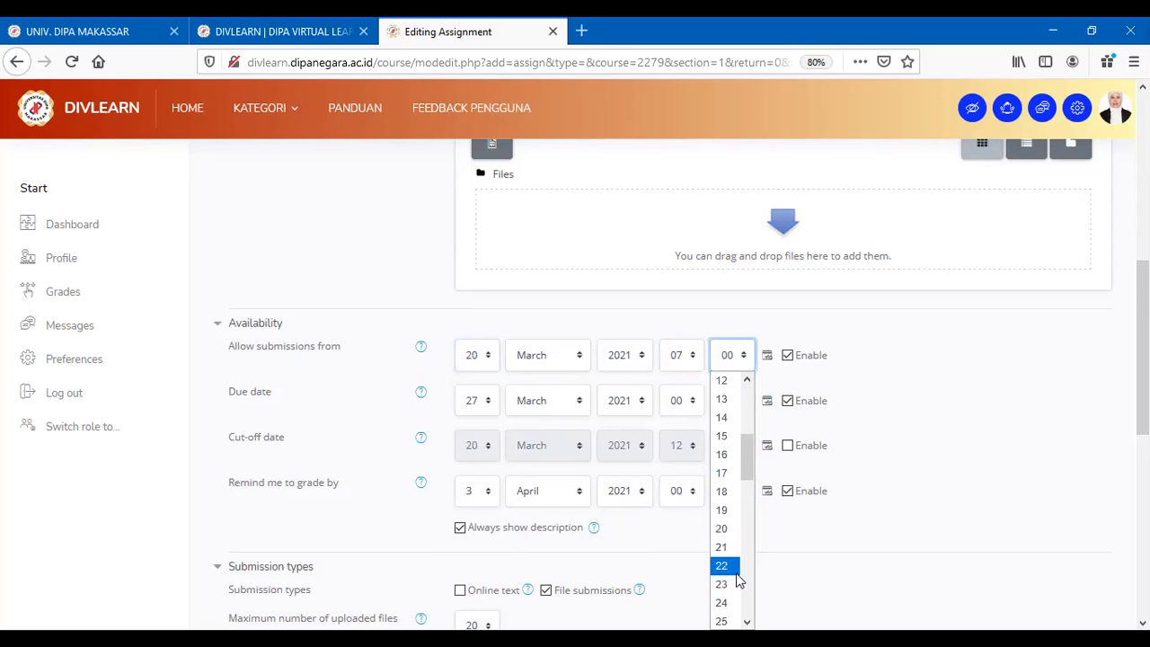
scroll(728, 571, "down", 2)
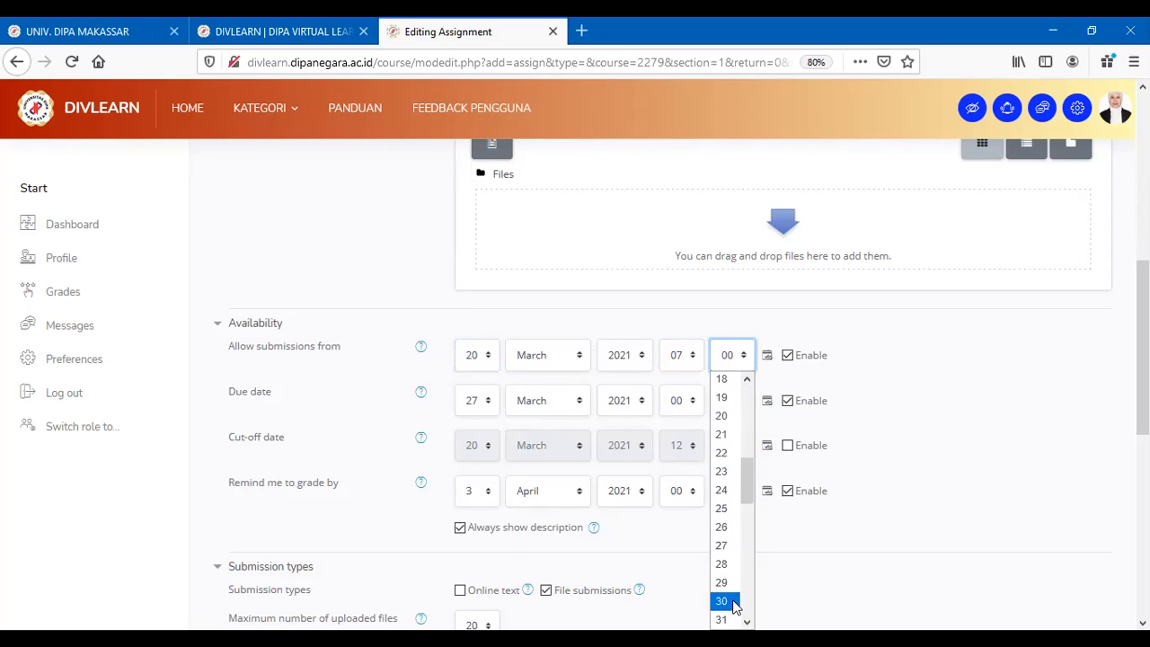
left_click(725, 602)
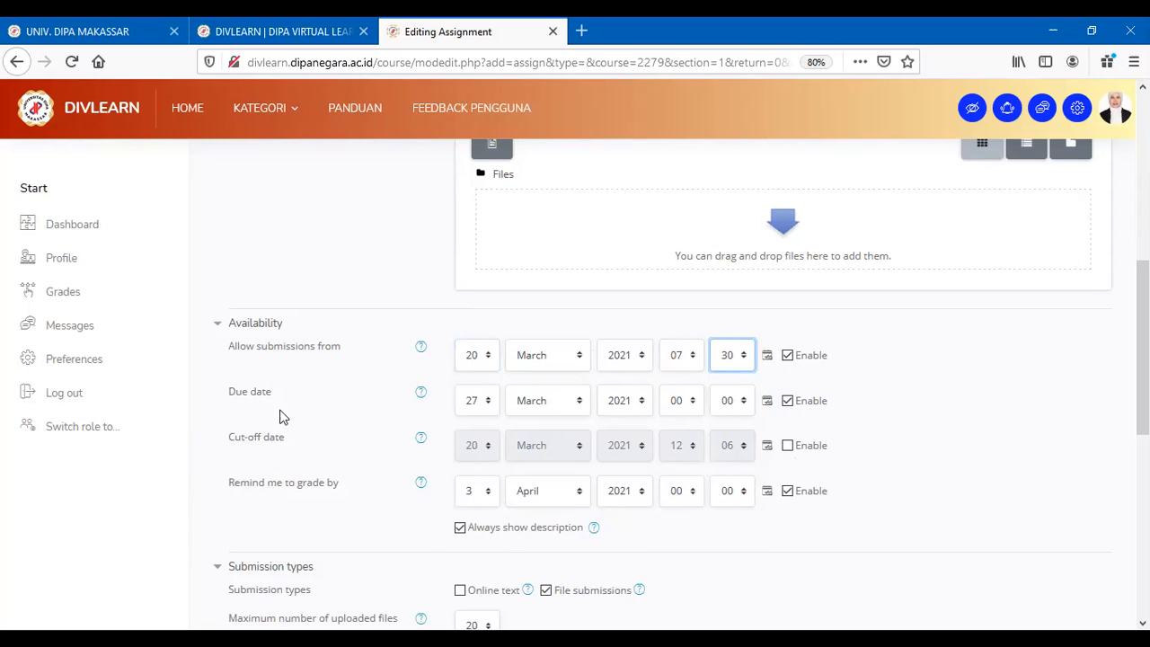
Disable the assignment's due date and enable the cut-off date with its day set to 29
left_click(788, 401)
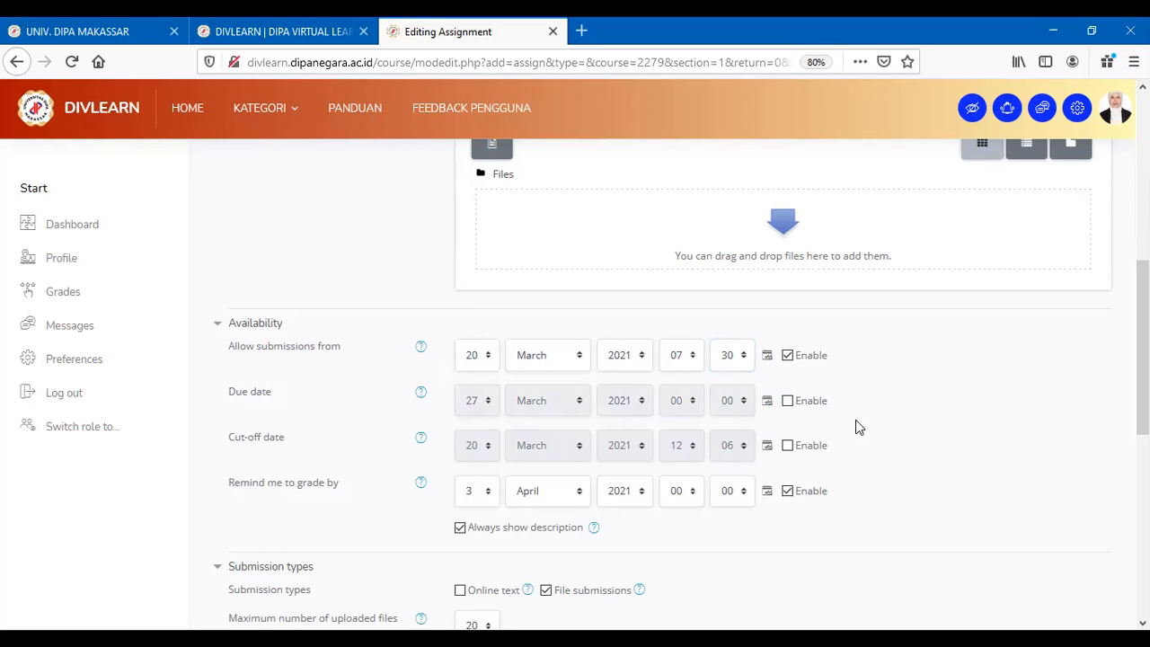
left_click(789, 446)
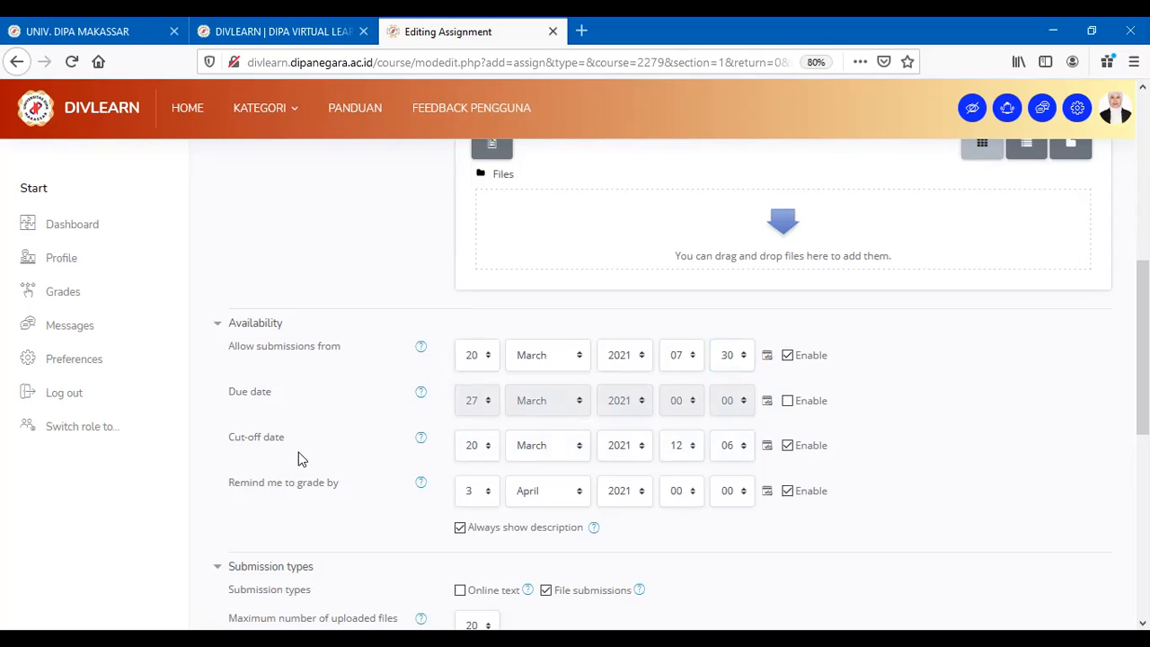
left_click(485, 448)
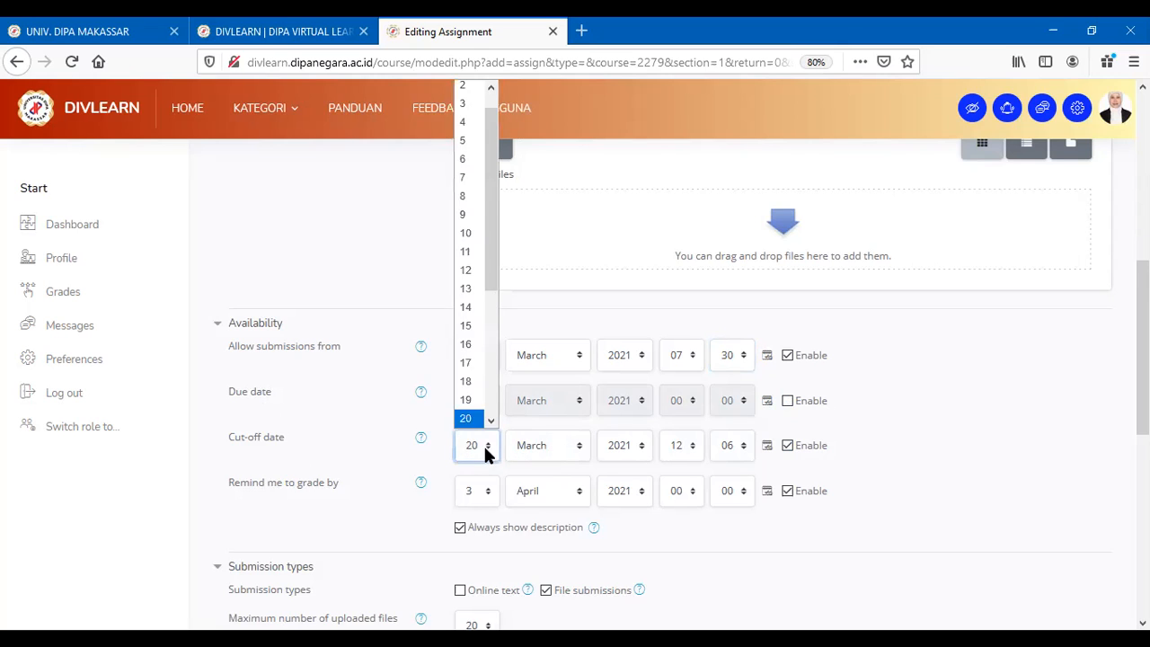
left_click(490, 422)
left_click(491, 421)
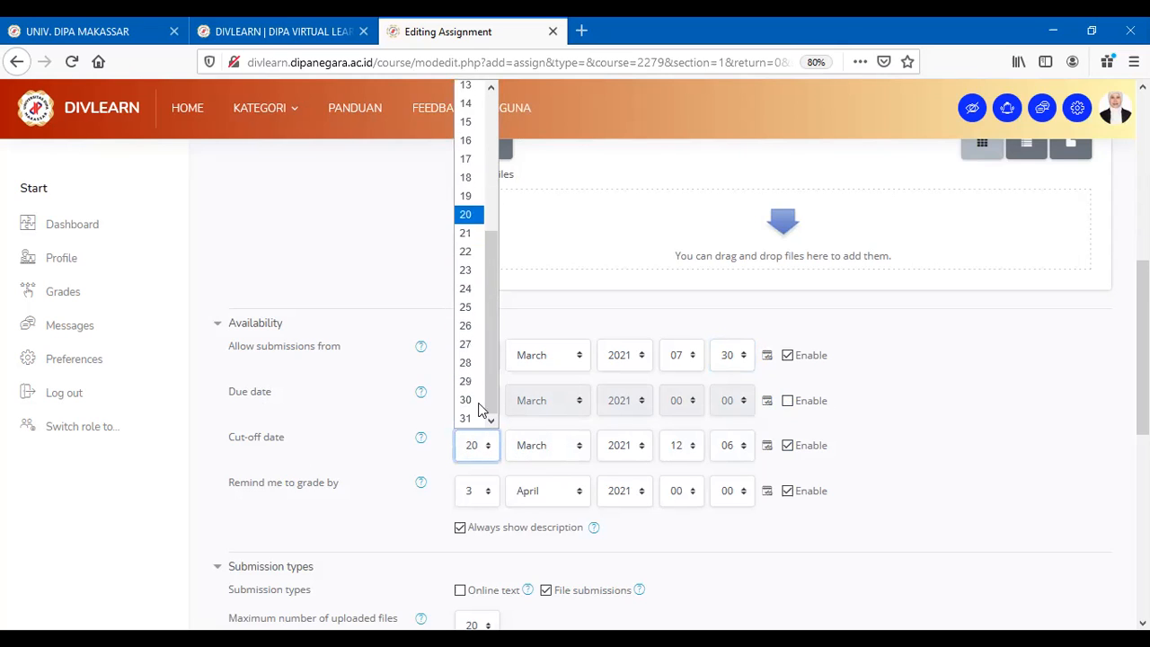
left_click(471, 378)
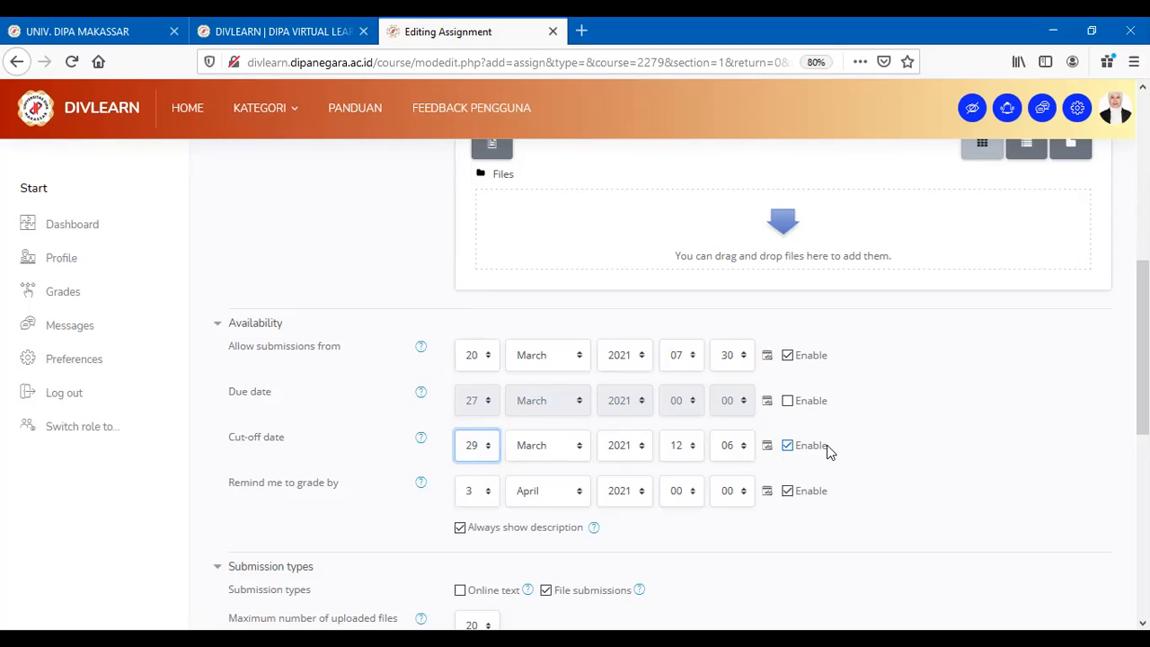
Disable the cut-off date and enable the due date again
left_click(788, 445)
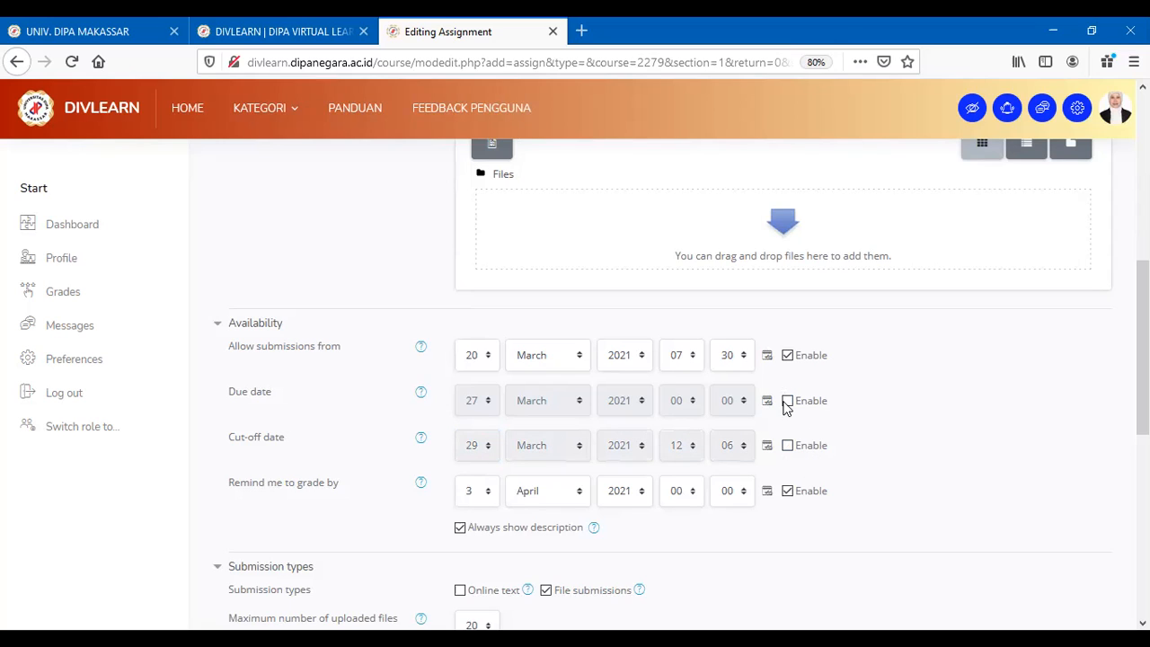
left_click(789, 402)
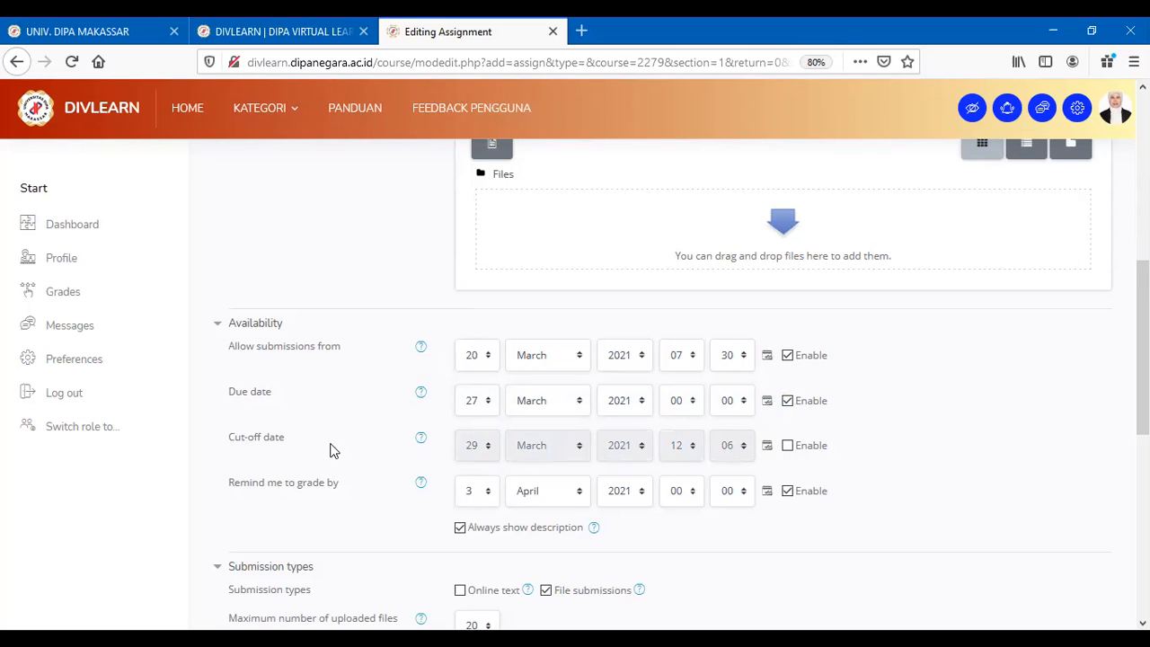
Switch the assignment's submission type from File submissions to Online text
scroll(536, 509, "down", 2)
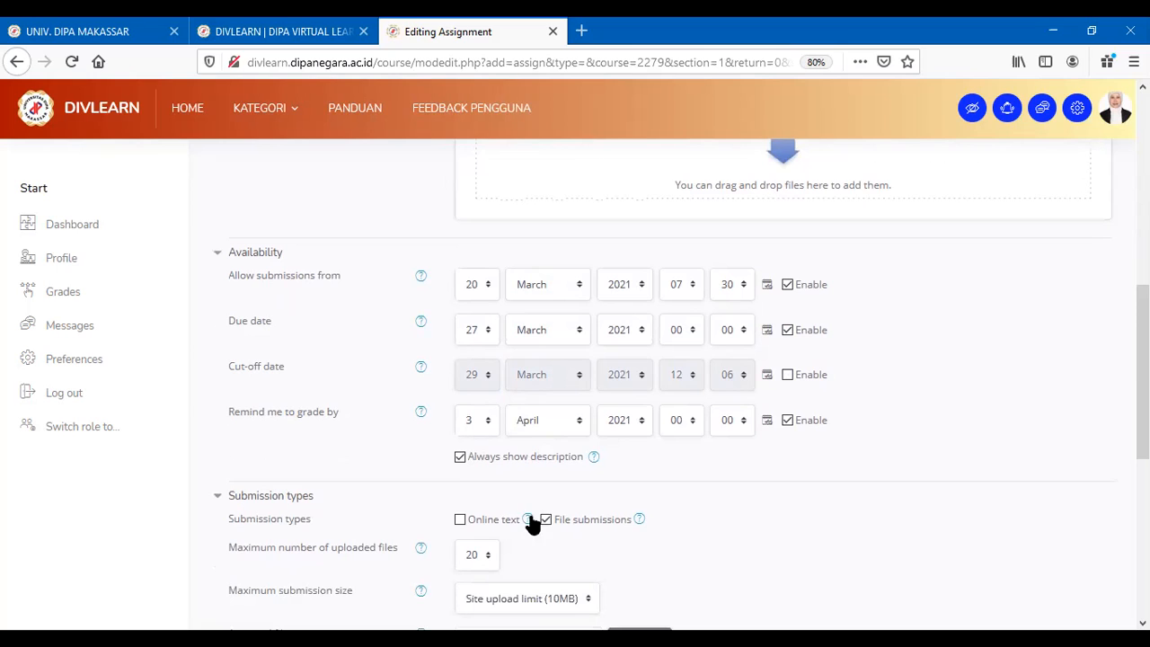
scroll(455, 550, "down", 1)
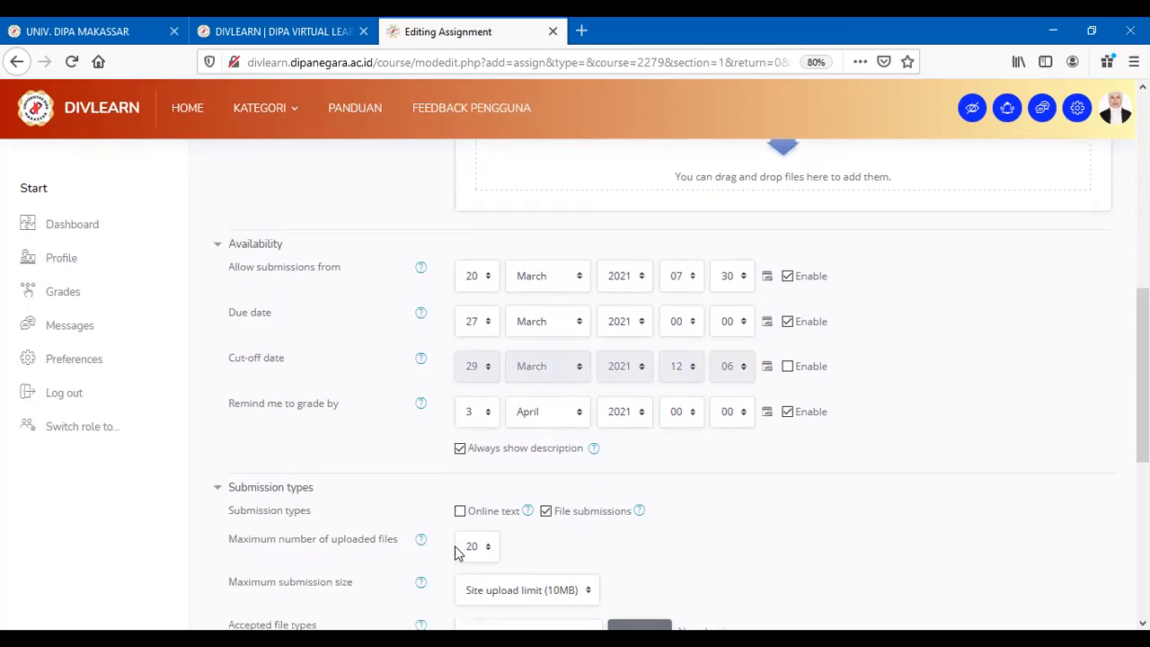
scroll(455, 552, "down", 2)
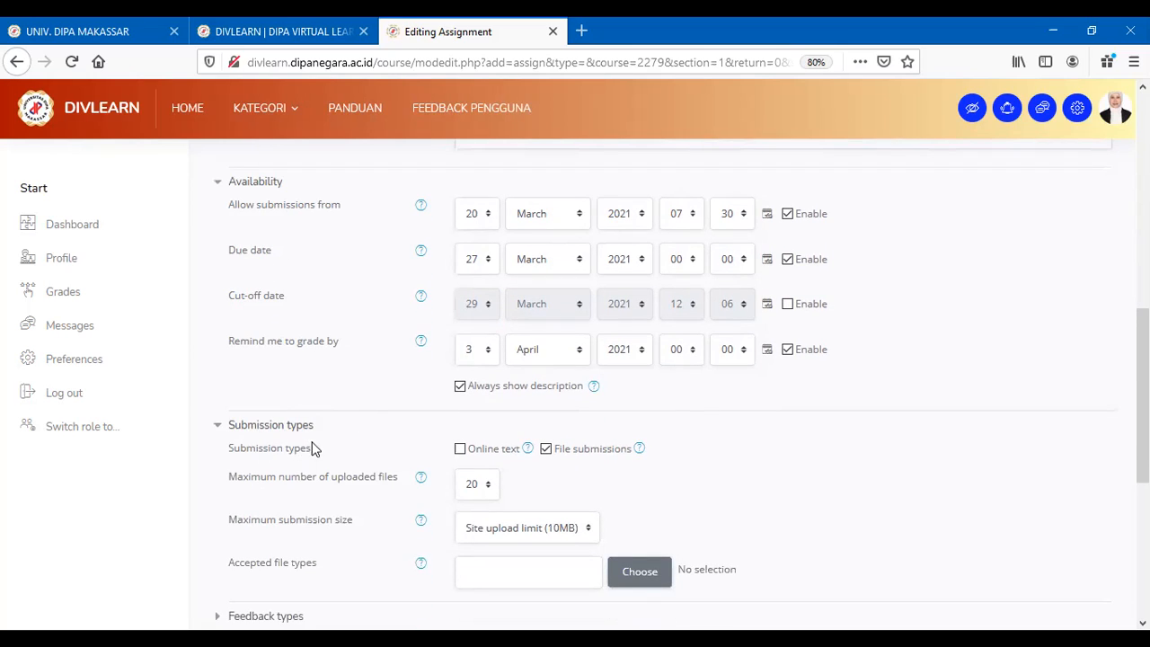
left_click(460, 448)
left_click(547, 449)
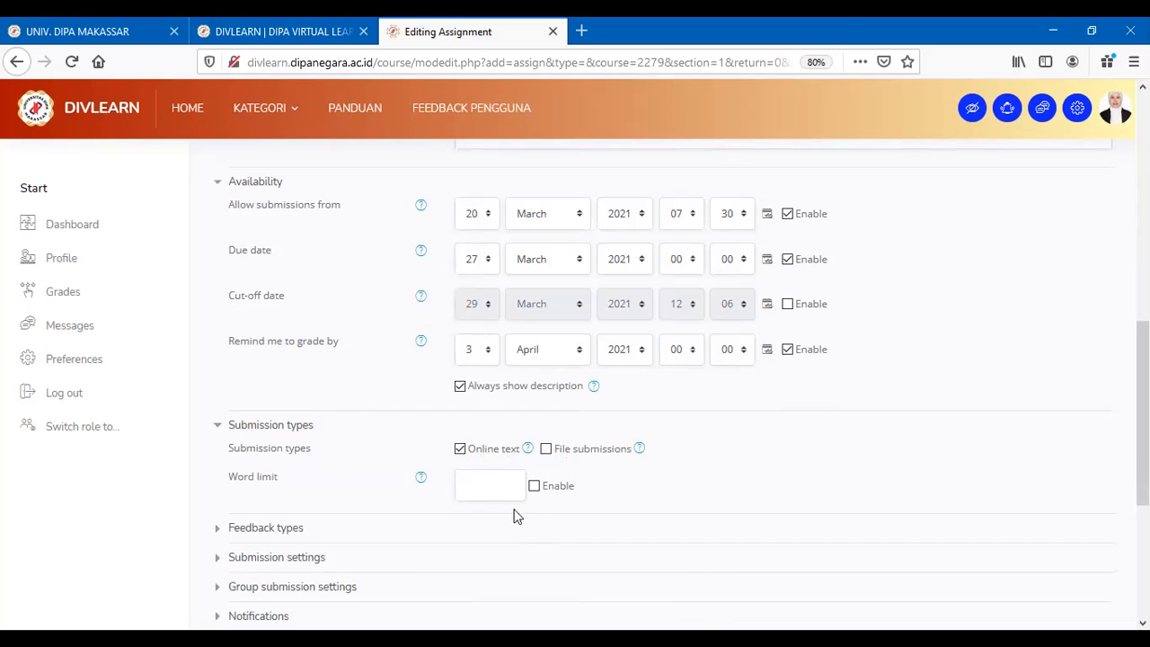
Switch back to File submissions only, with a maximum of 20 uploaded files and the Site upload limit (10MB) as submission size
left_click(550, 452)
left_click(492, 449)
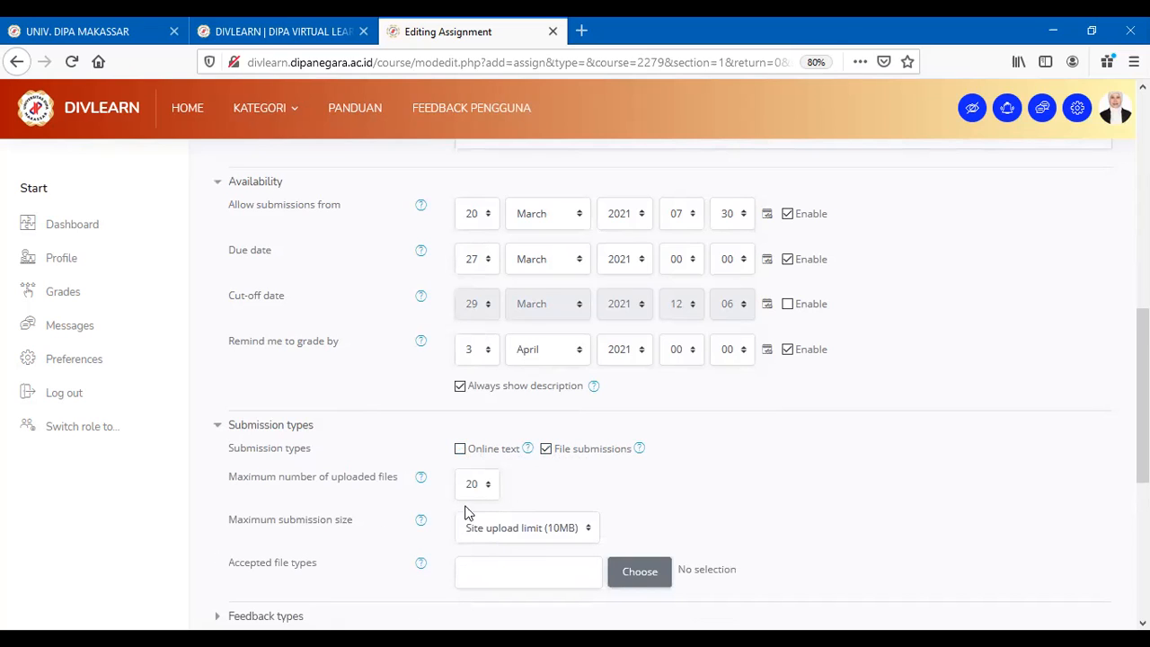
left_click(488, 488)
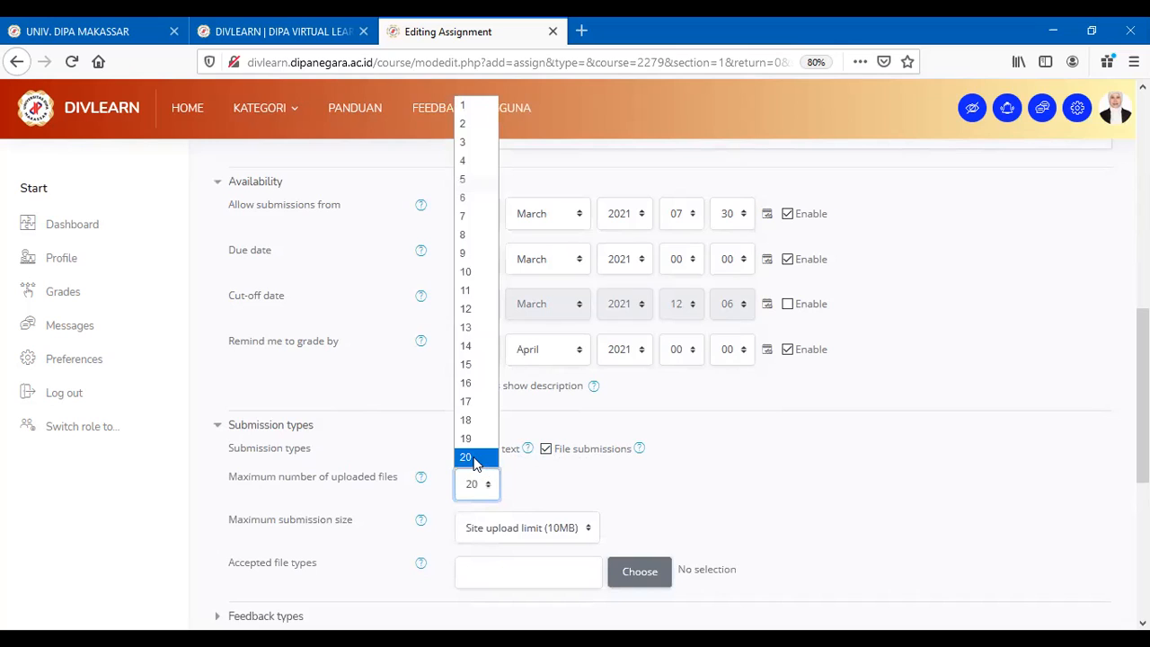
left_click(477, 458)
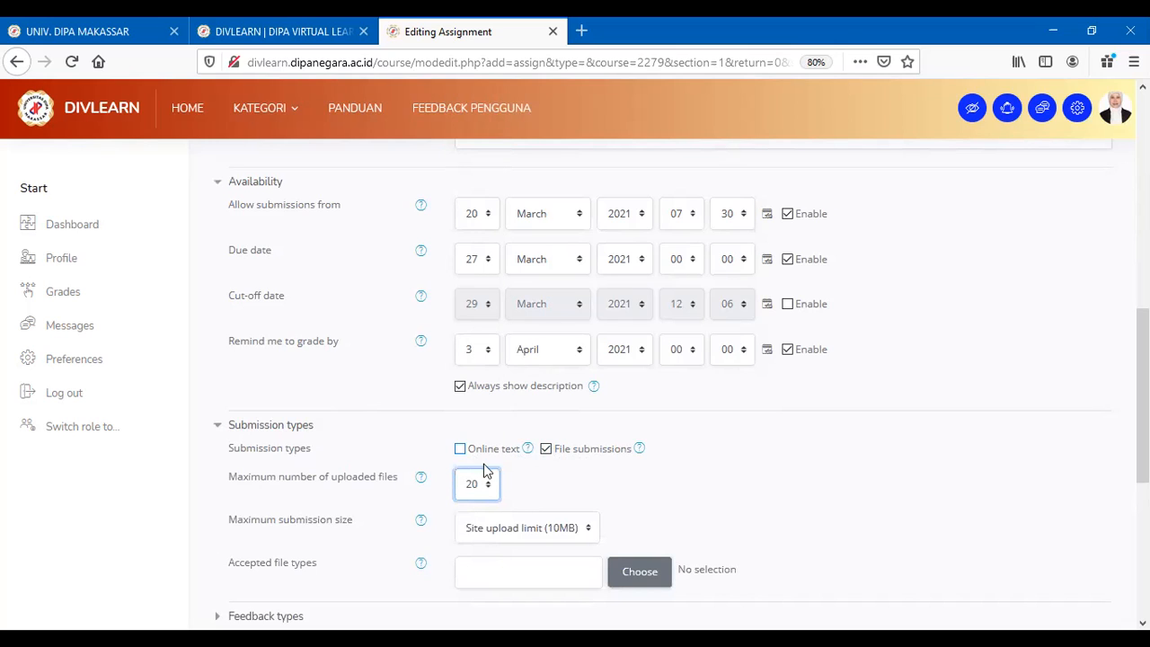
left_click(536, 530)
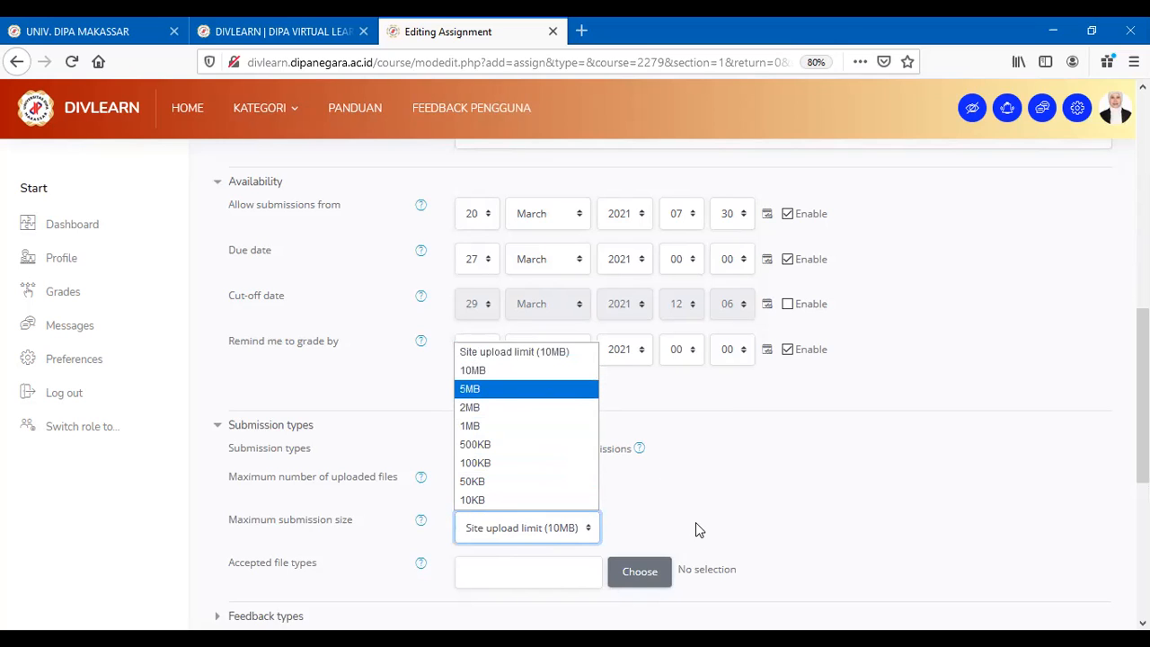
left_click(578, 533)
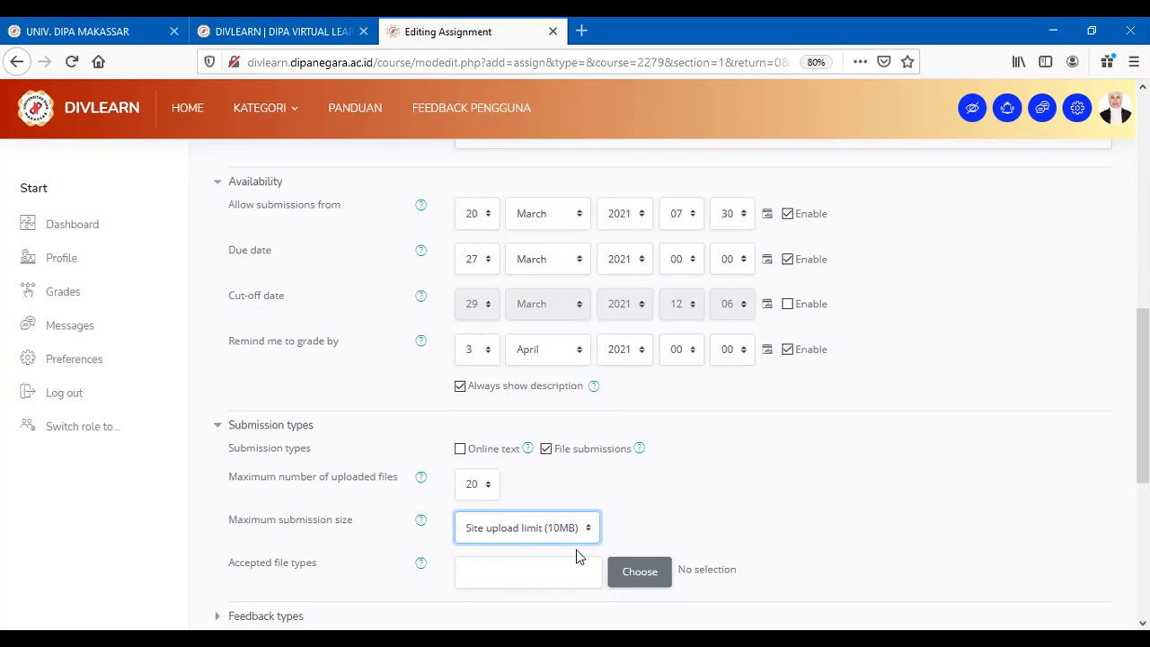
Enable Online text and disable File submissions as the assignment's submission types, leaving the word limit off
left_click(461, 449)
left_click(575, 445)
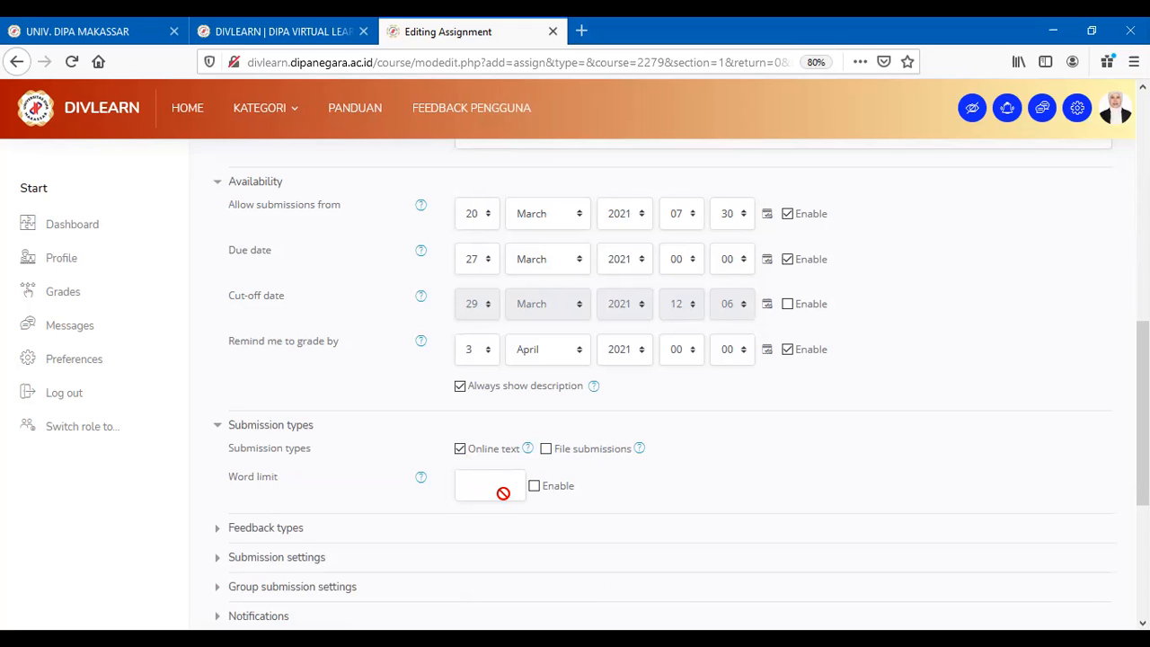
scroll(317, 579, "down", 3)
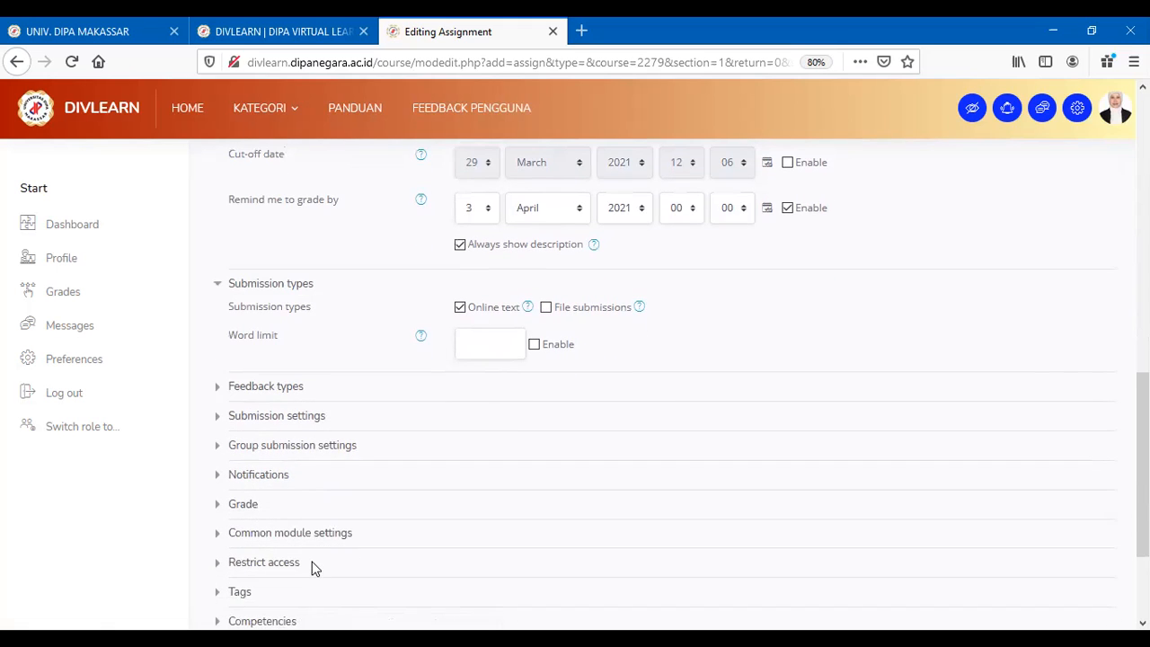
scroll(313, 566, "down", 2)
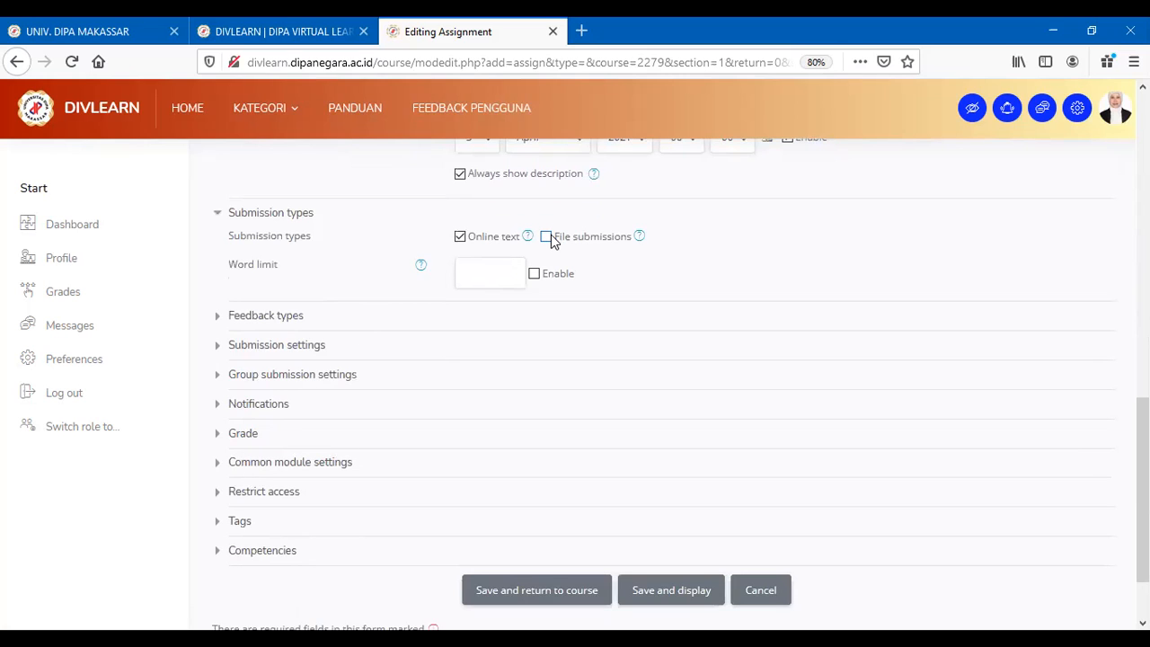
Check the assignment's feedback types and submission settings without changing them, and save it, returning to the course
left_click(270, 320)
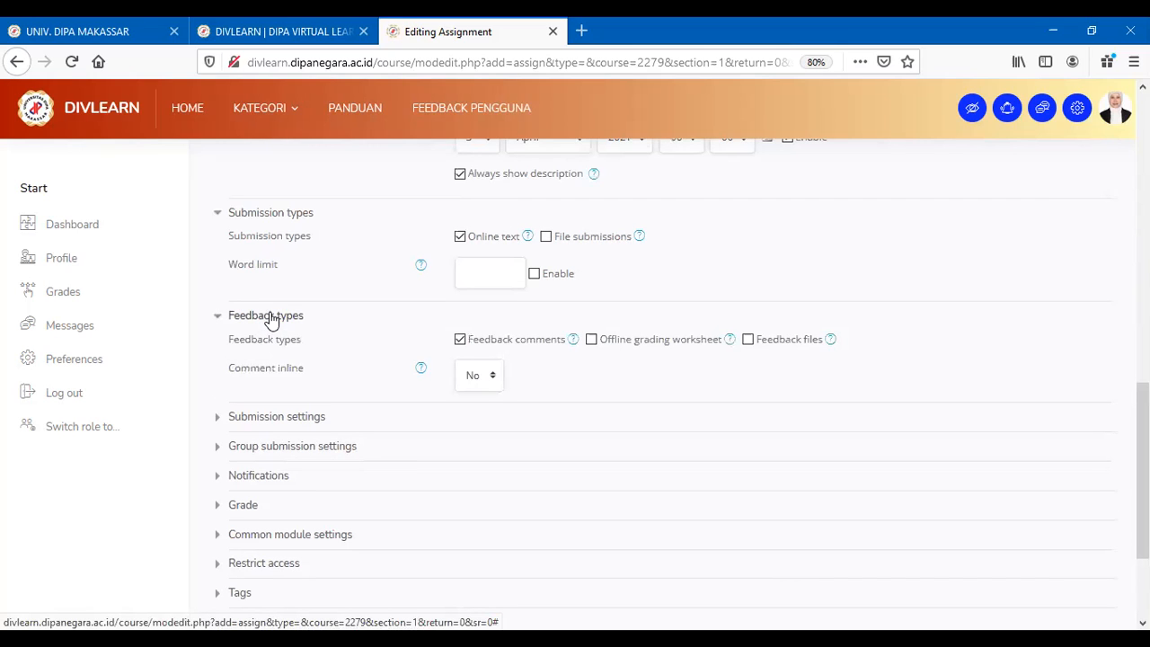
left_click(274, 319)
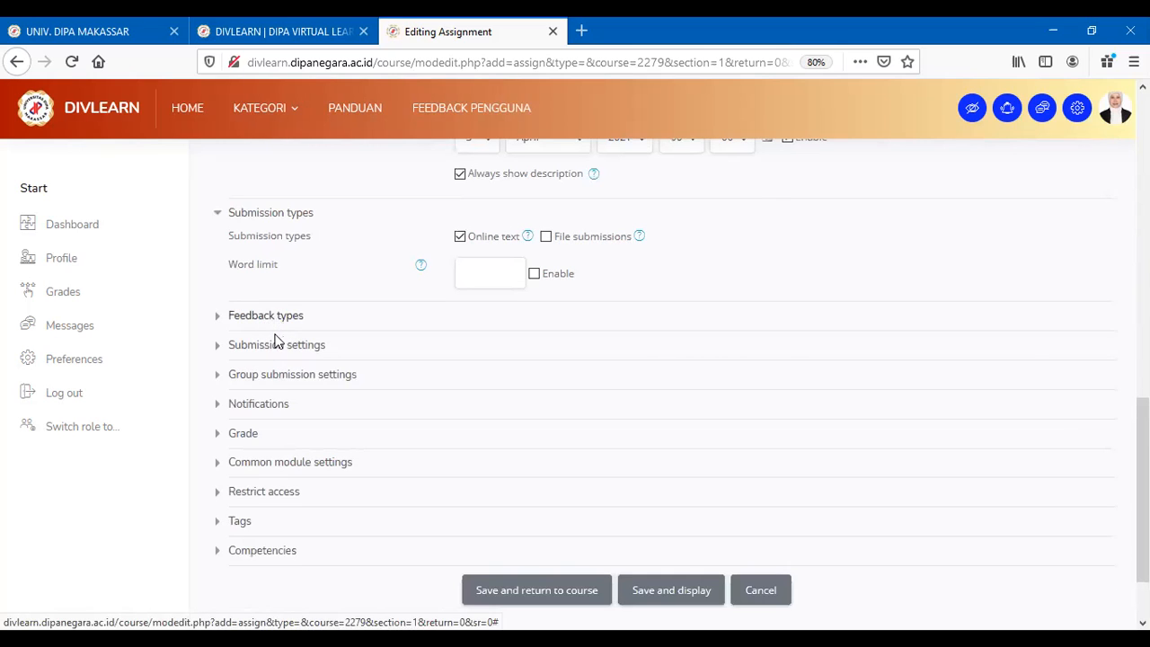
left_click(277, 343)
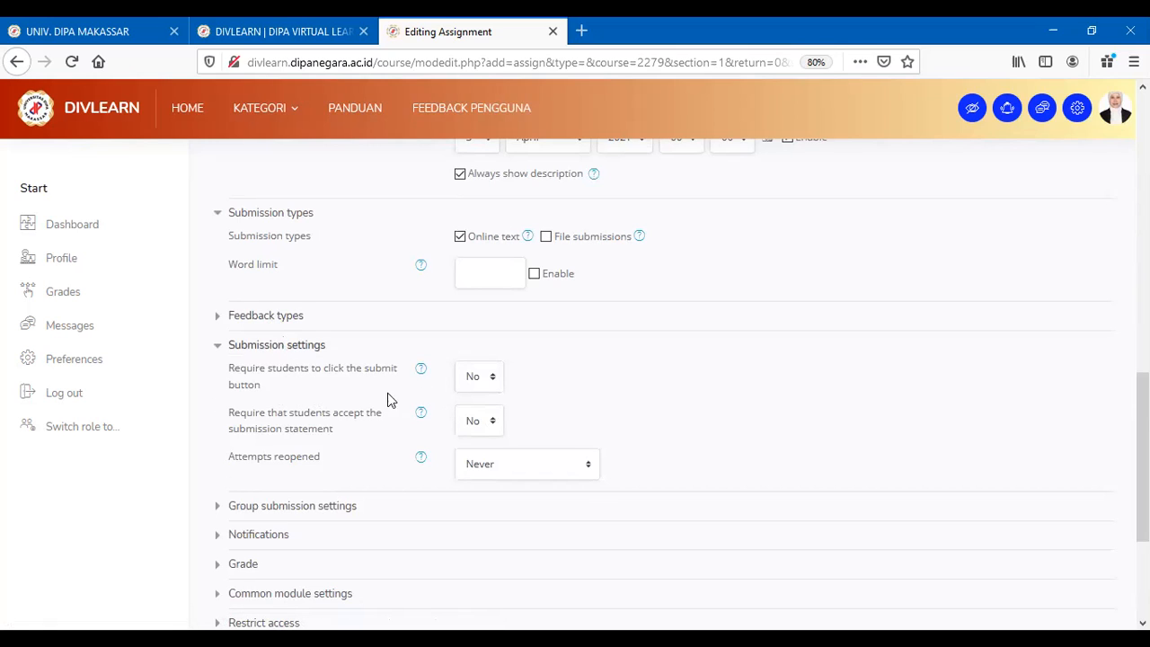
left_click(296, 344)
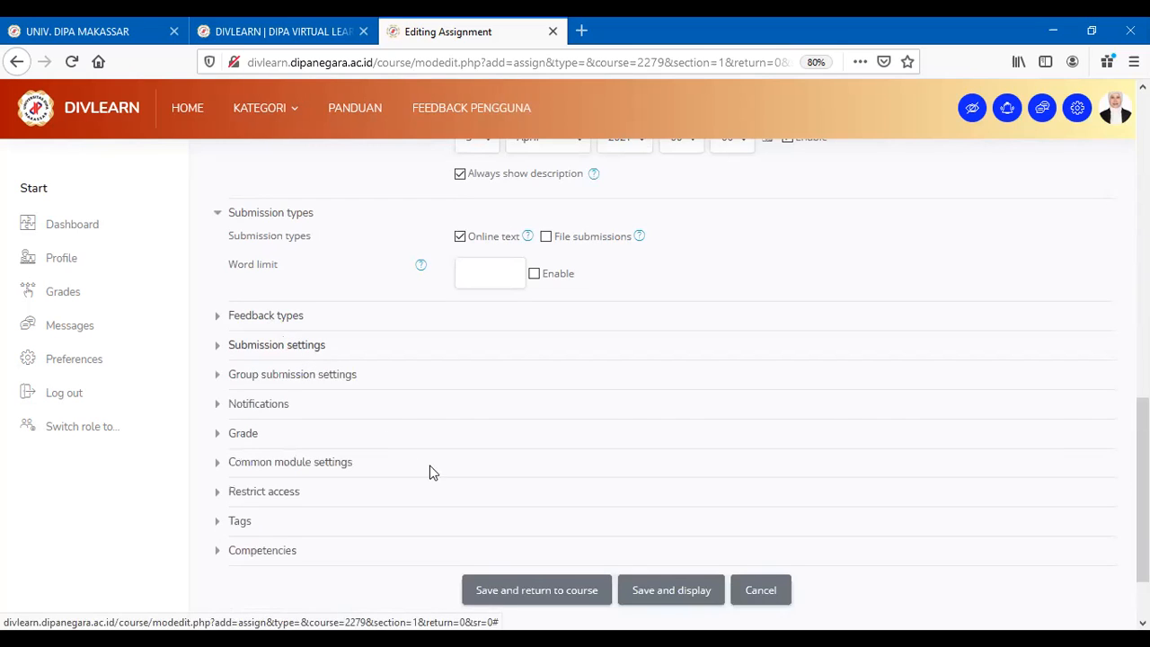
left_click(590, 597)
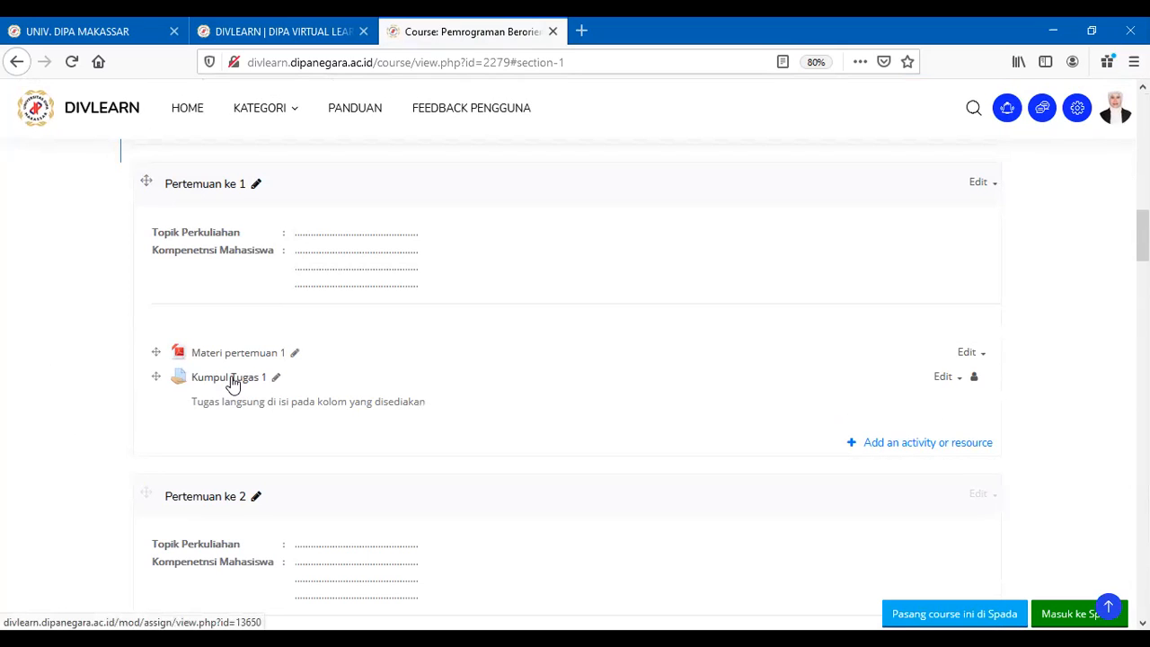
Open the Kumpul Tugas 1 assignment in a separate browser tab, examine its grading summary, and close that tab
right_click(232, 382)
left_click(305, 390)
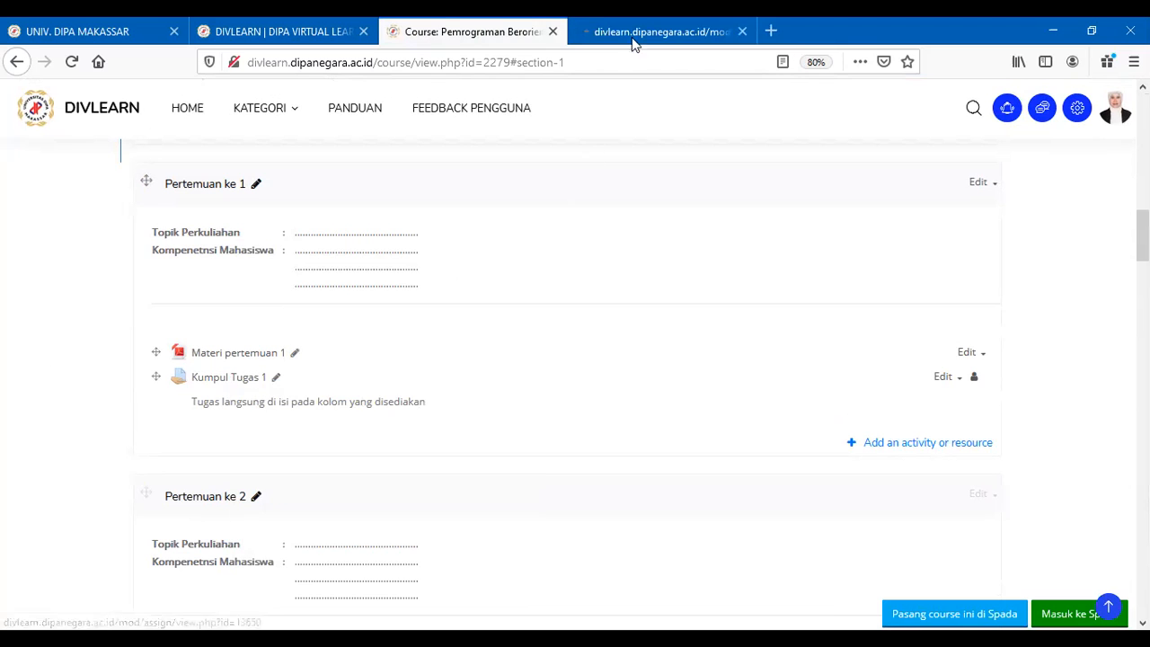
left_click(653, 32)
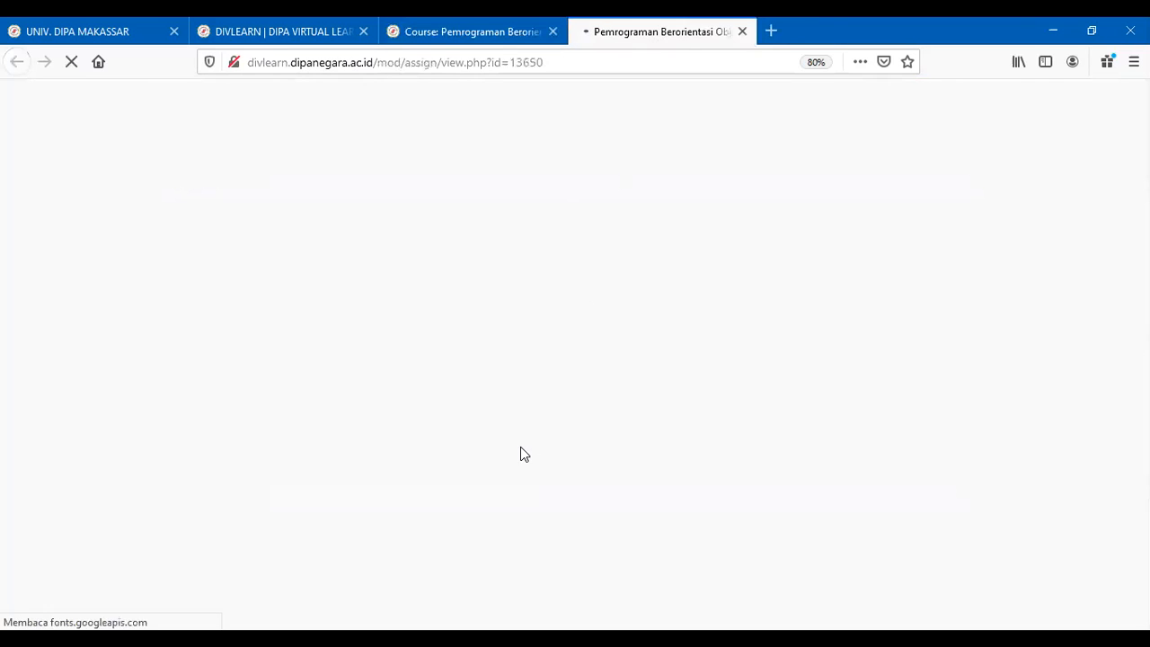
scroll(482, 447, "down", 3)
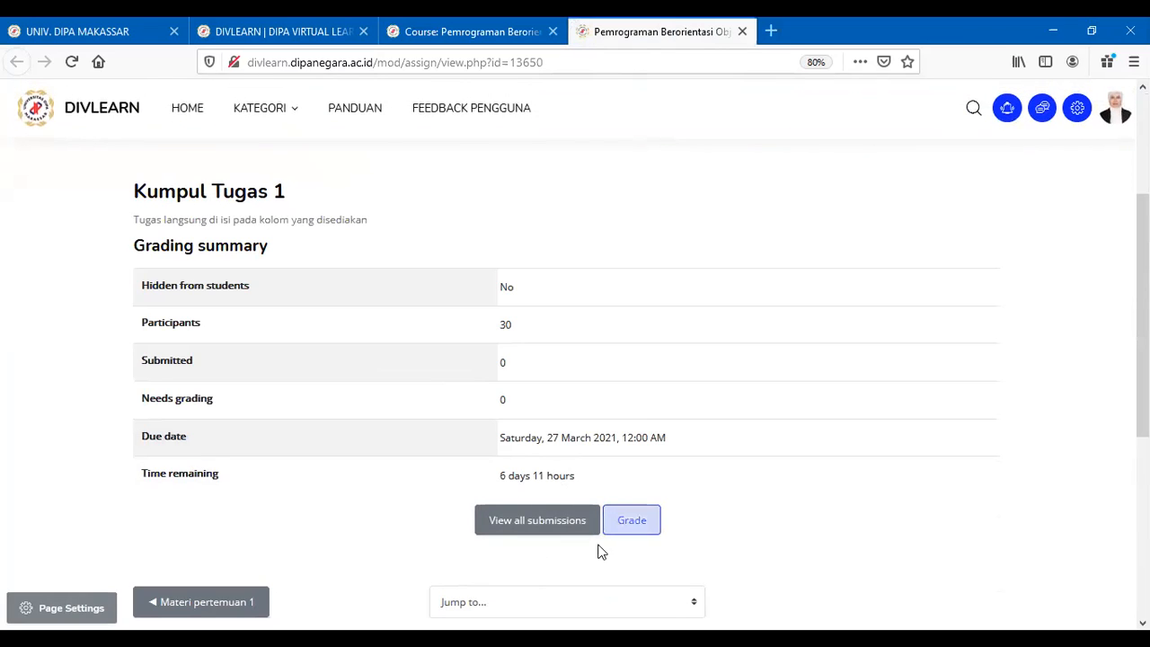
left_click(537, 530)
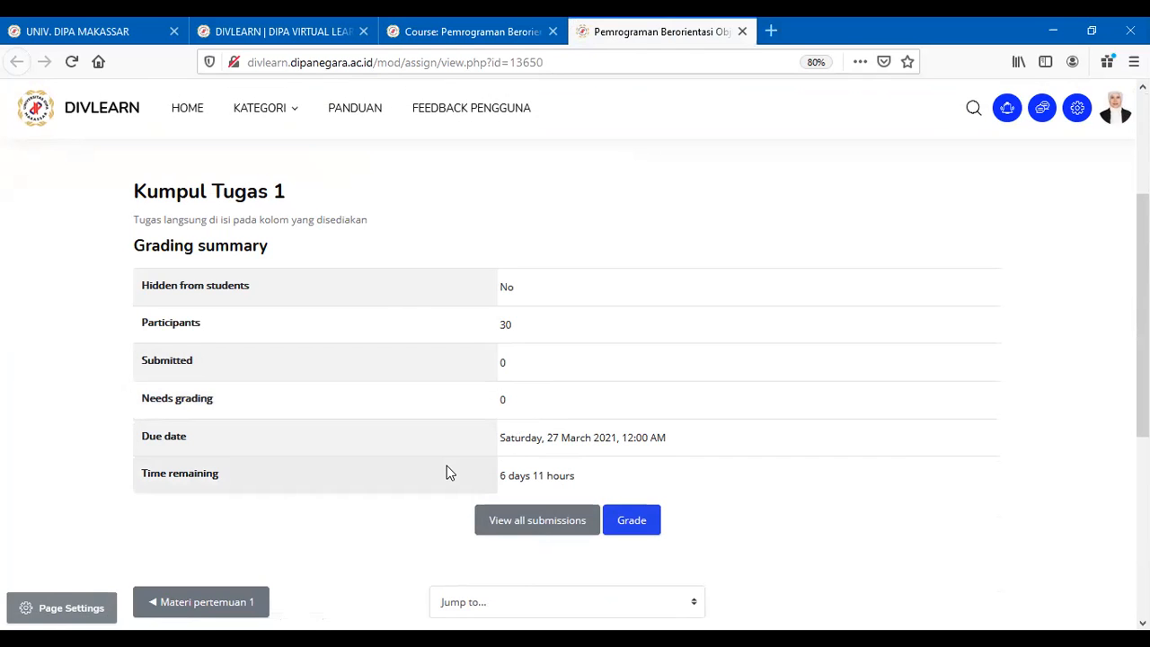
scroll(501, 528, "down", 3)
scroll(501, 528, "up", 3)
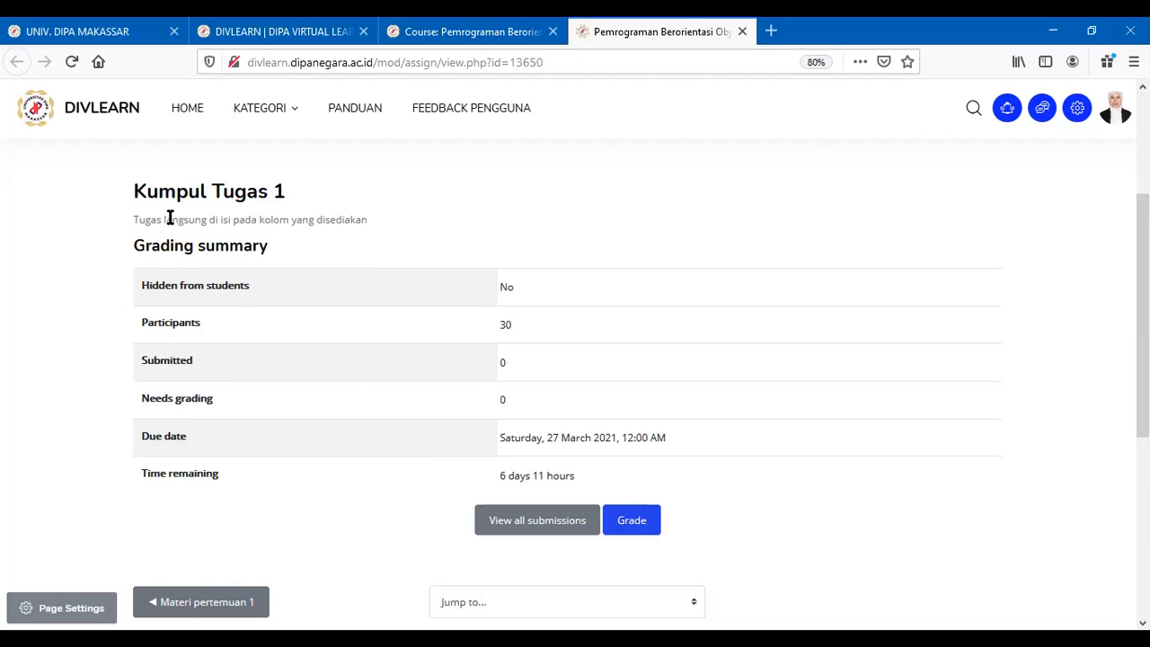
scroll(207, 269, "up", 3)
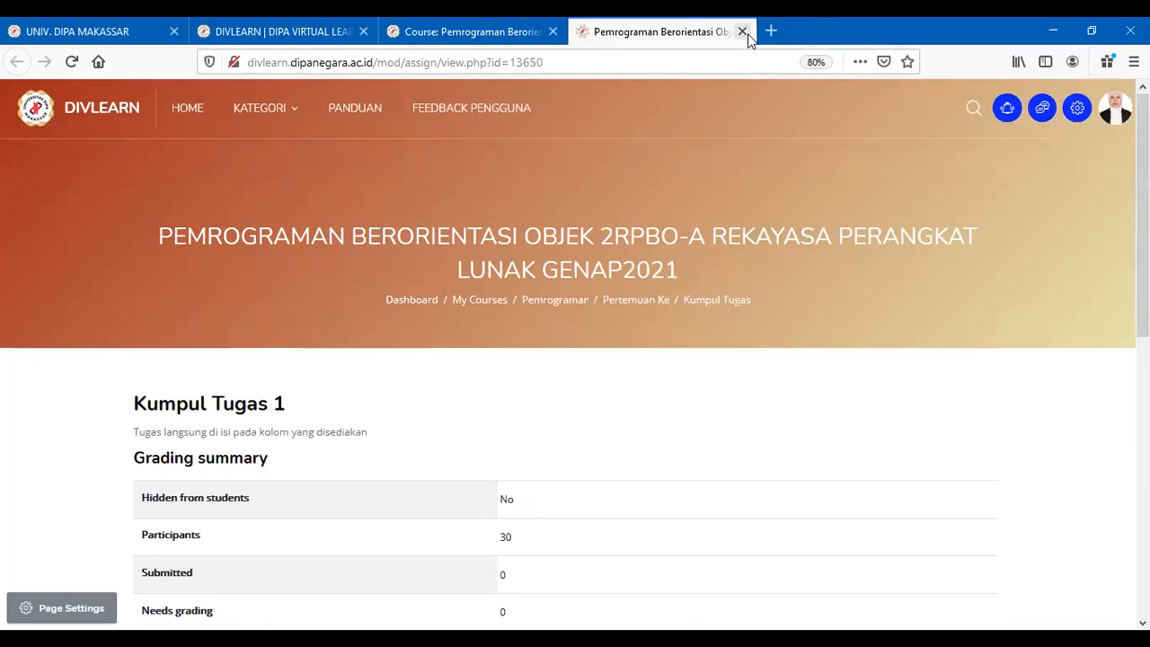
left_click(742, 31)
scroll(609, 459, "down", 1)
scroll(609, 459, "up", 1)
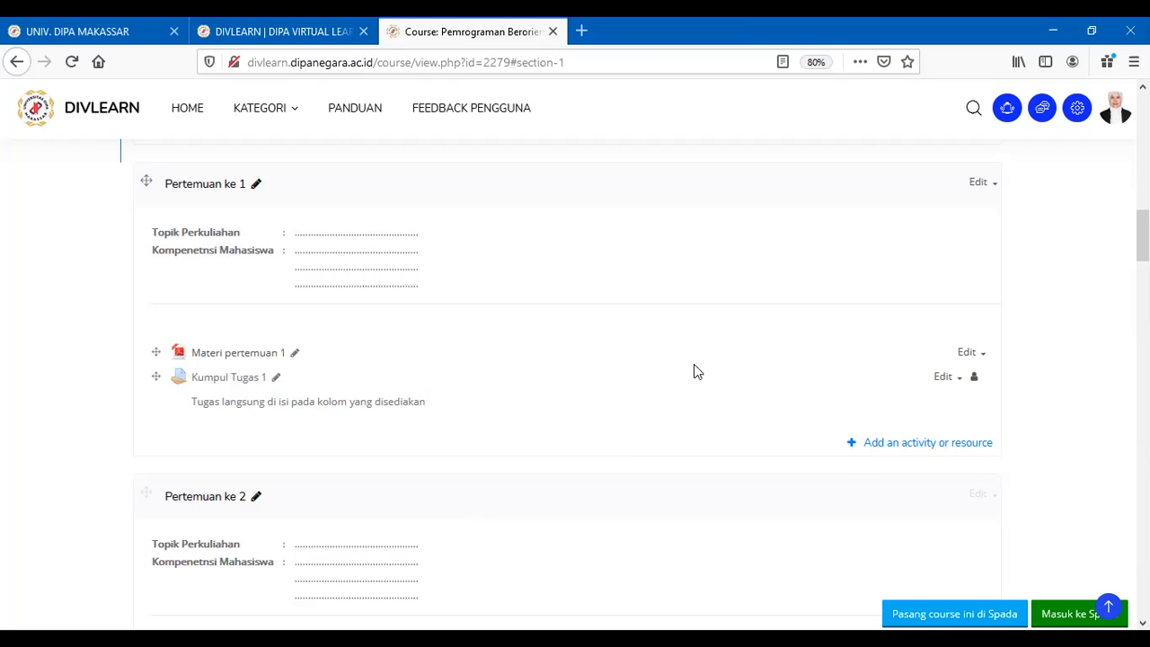
Add a new Quiz to Pertemuan ke 1 and name it "Mid Tes (ujian tengah semester)"
scroll(791, 517, "down", 3)
scroll(781, 464, "up", 3)
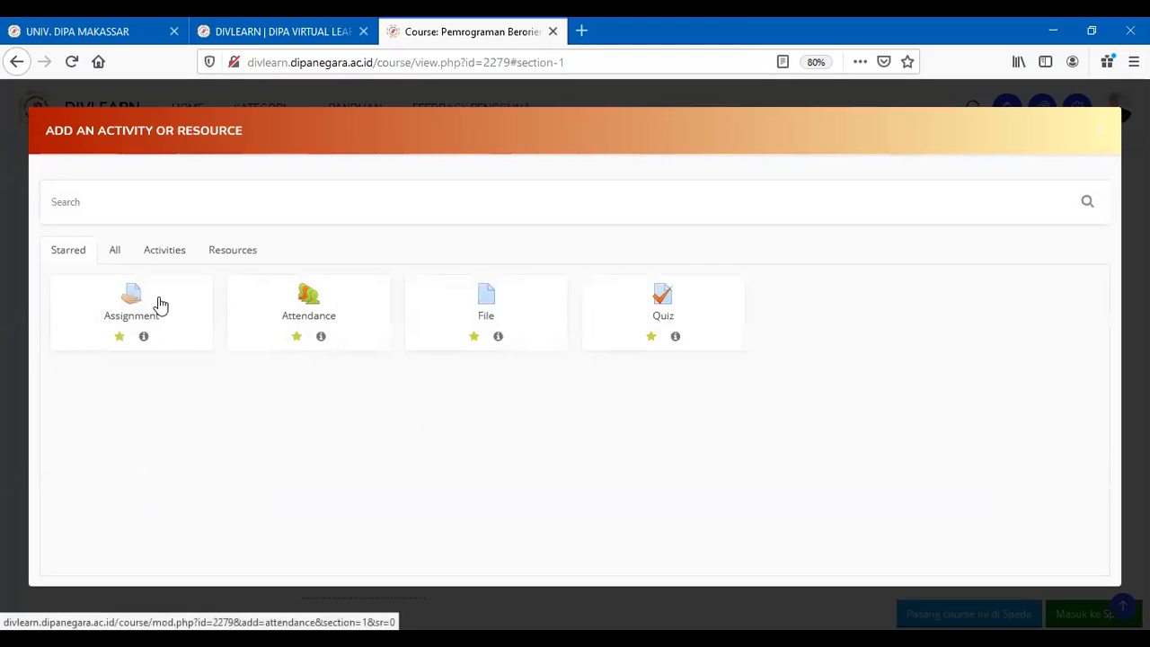
left_click(115, 257)
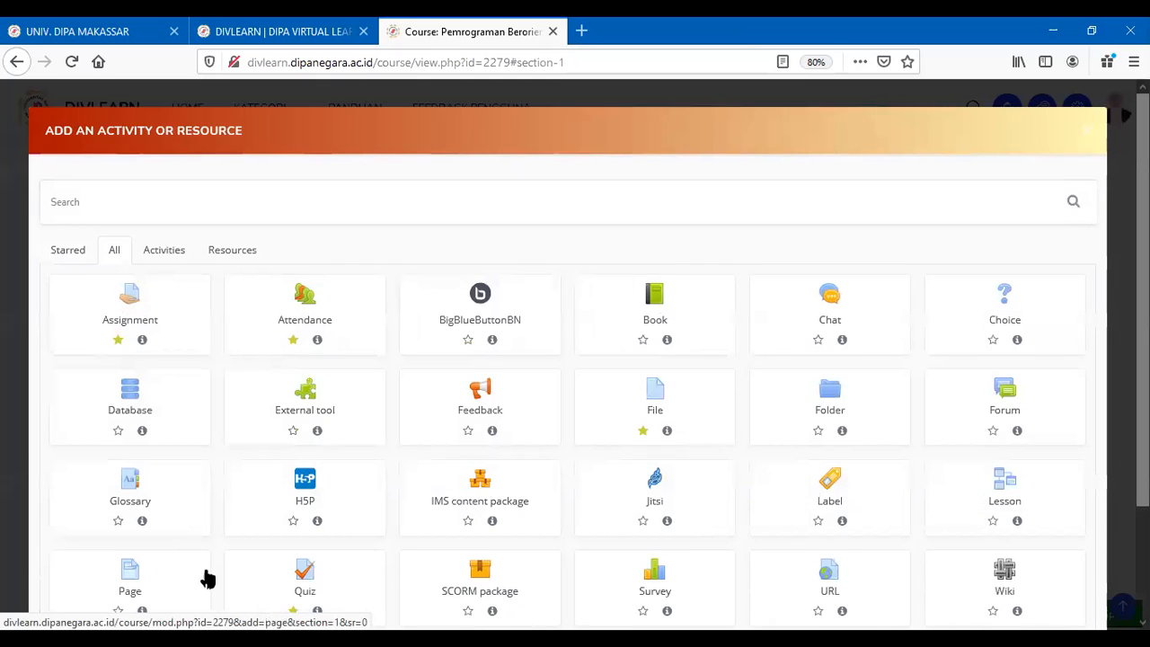
left_click(312, 584)
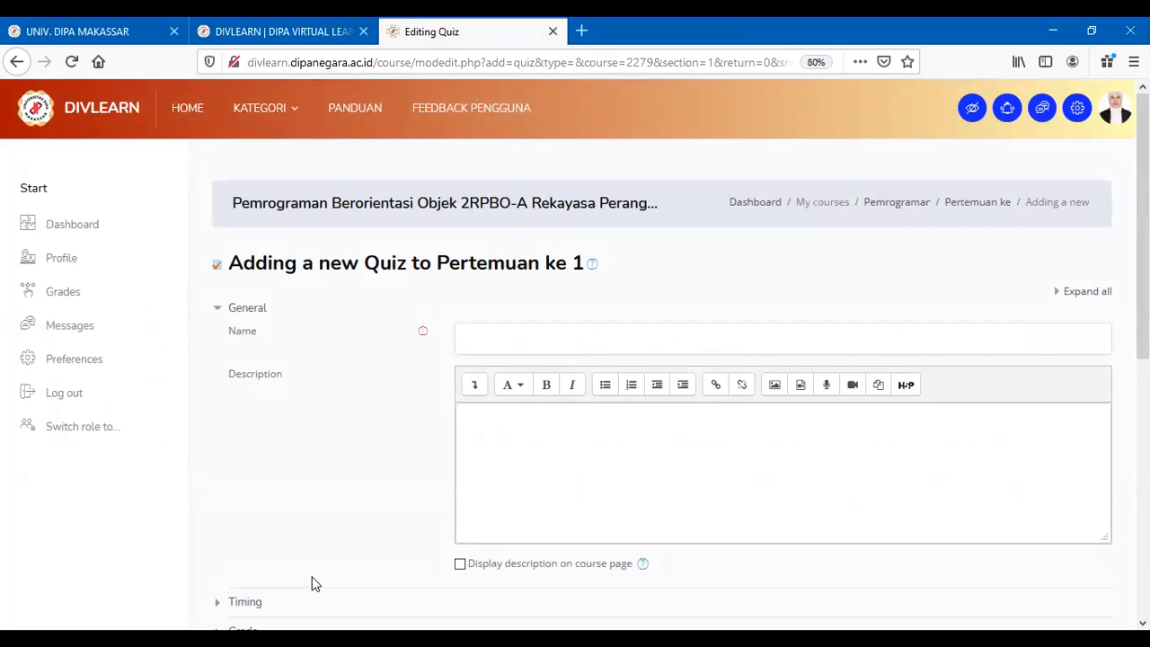
left_click(471, 334)
type("Mid Tes (ujian tengah semester)")
left_click(497, 412)
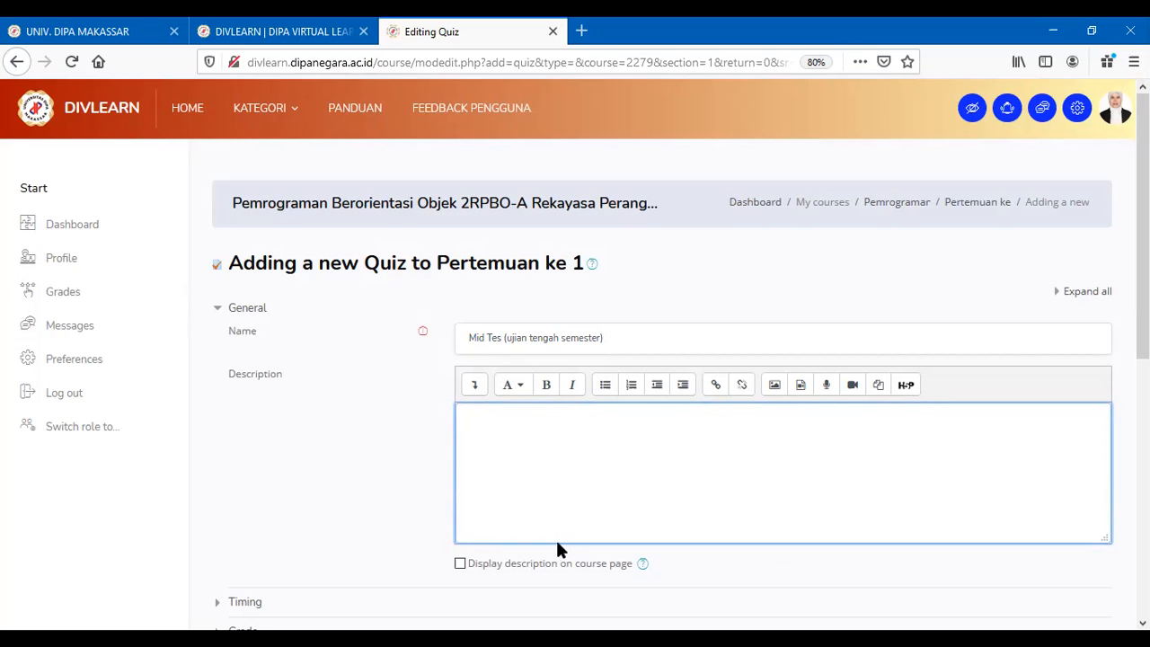
Enable the quiz's open and close times, keeping 20 March 2021 12:14 for opening and setting the closing hour to 15
scroll(224, 480, "down", 3)
left_click(247, 462)
scroll(416, 531, "down", 3)
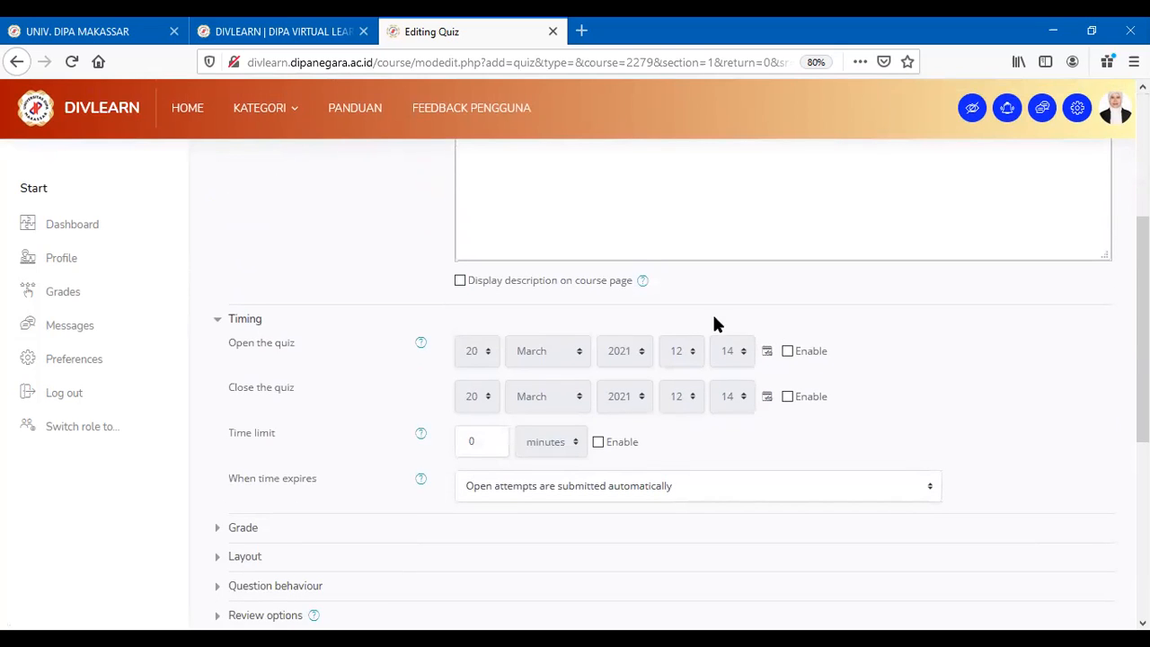
left_click(788, 350)
left_click(788, 396)
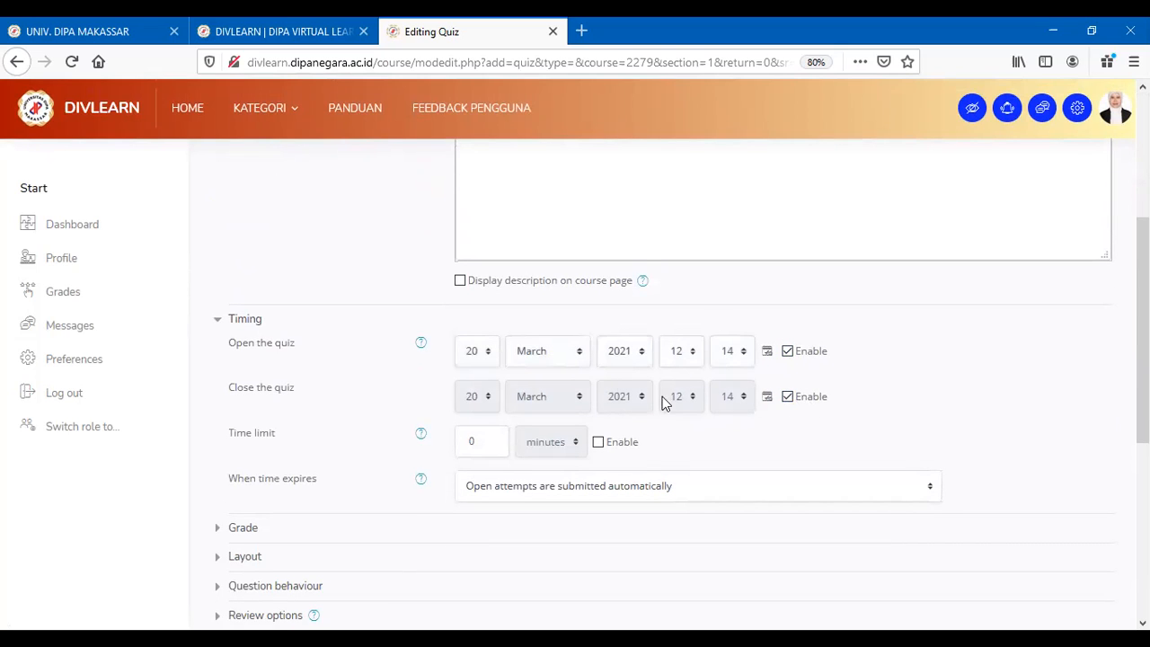
left_click(485, 354)
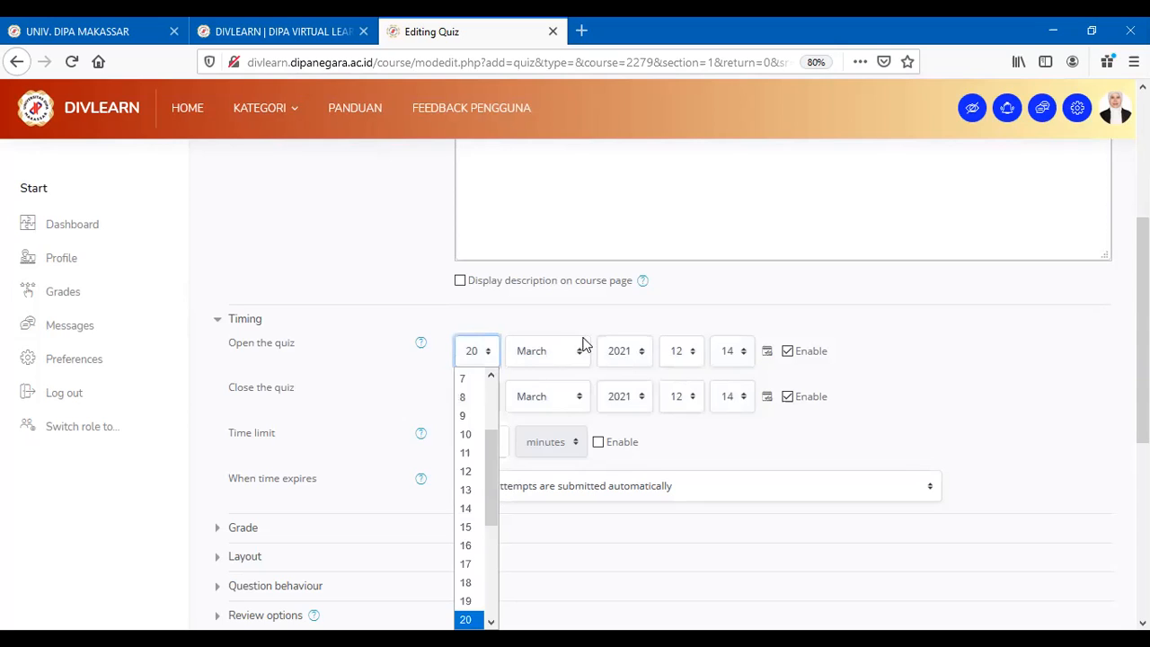
left_click(568, 303)
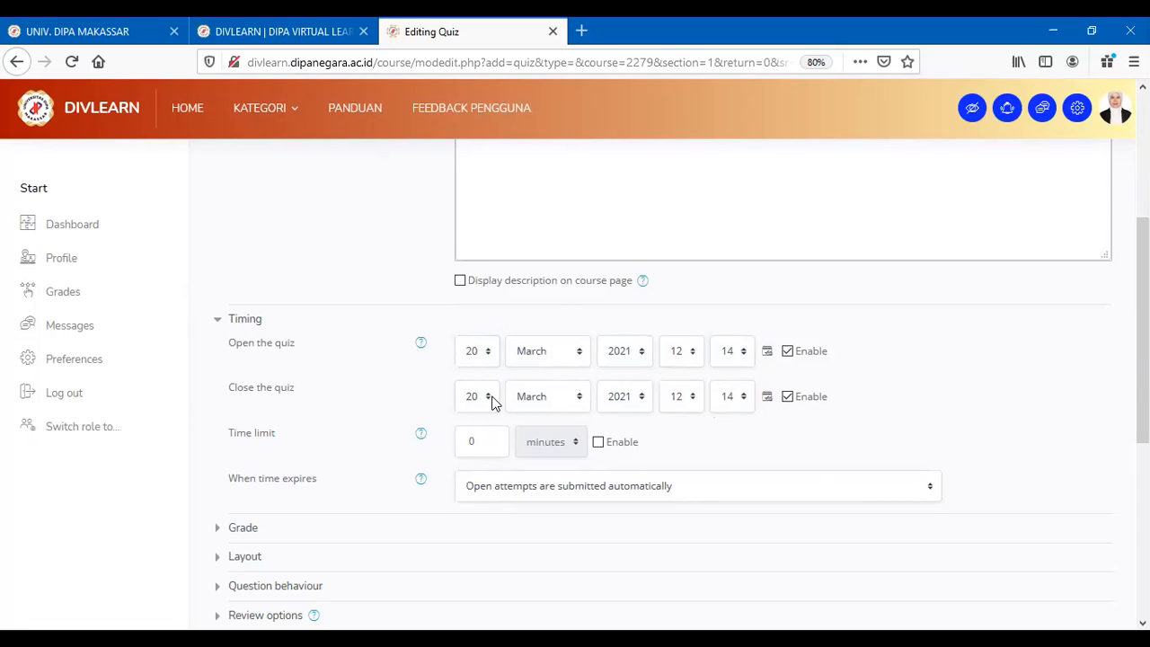
left_click(689, 405)
left_click(681, 368)
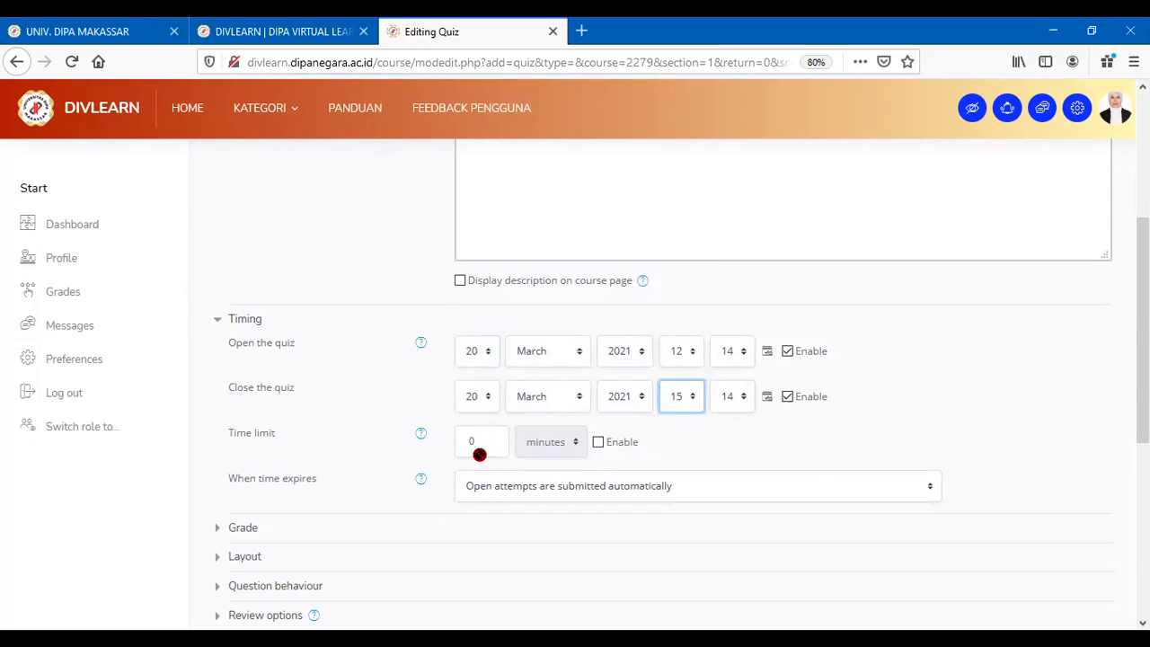
Enable a quiz time limit of 60 minutes, with open attempts submitted automatically when time expires
left_click(598, 443)
left_click(599, 443)
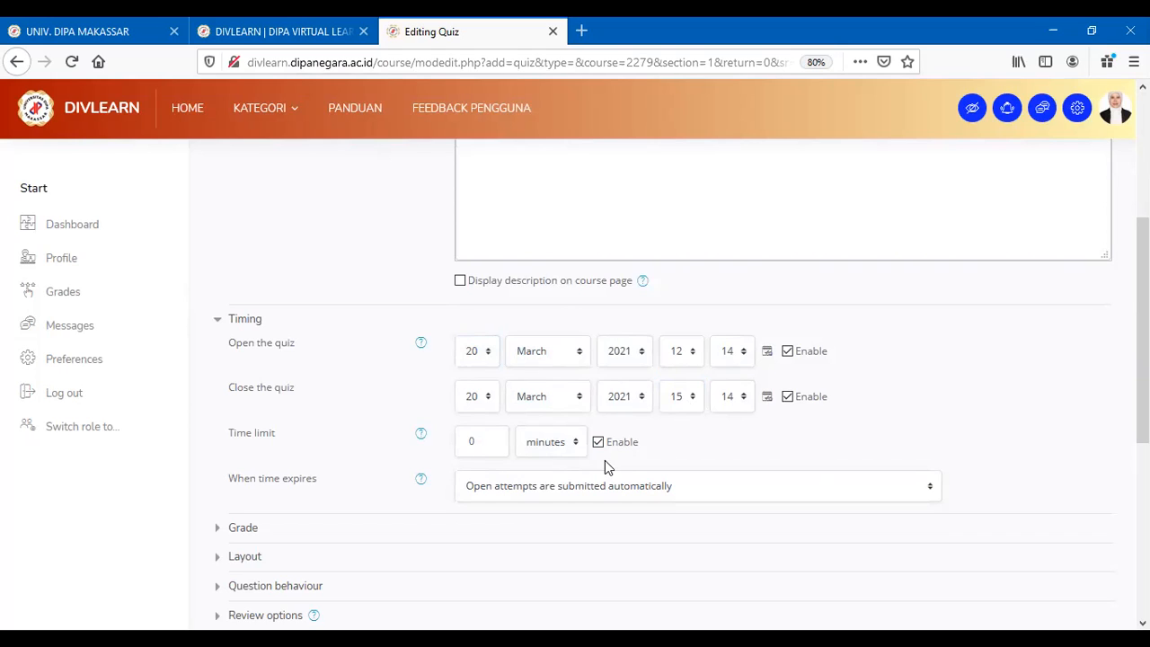
left_click_drag(483, 444, 461, 435)
type("60")
left_click(588, 487)
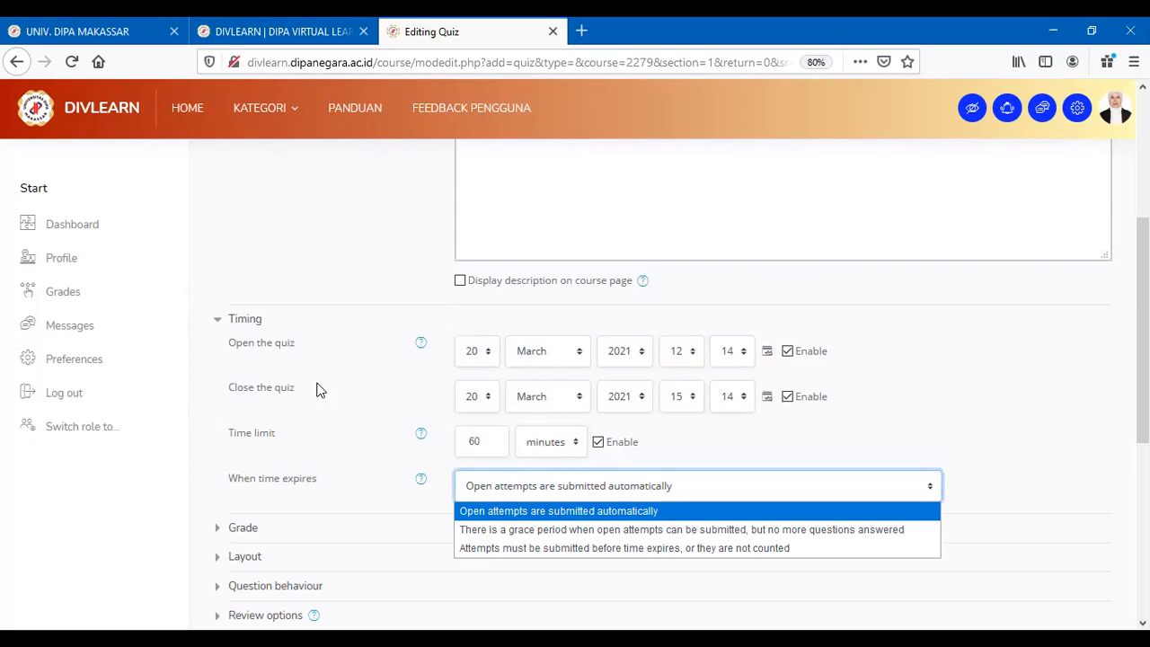
left_click(534, 511)
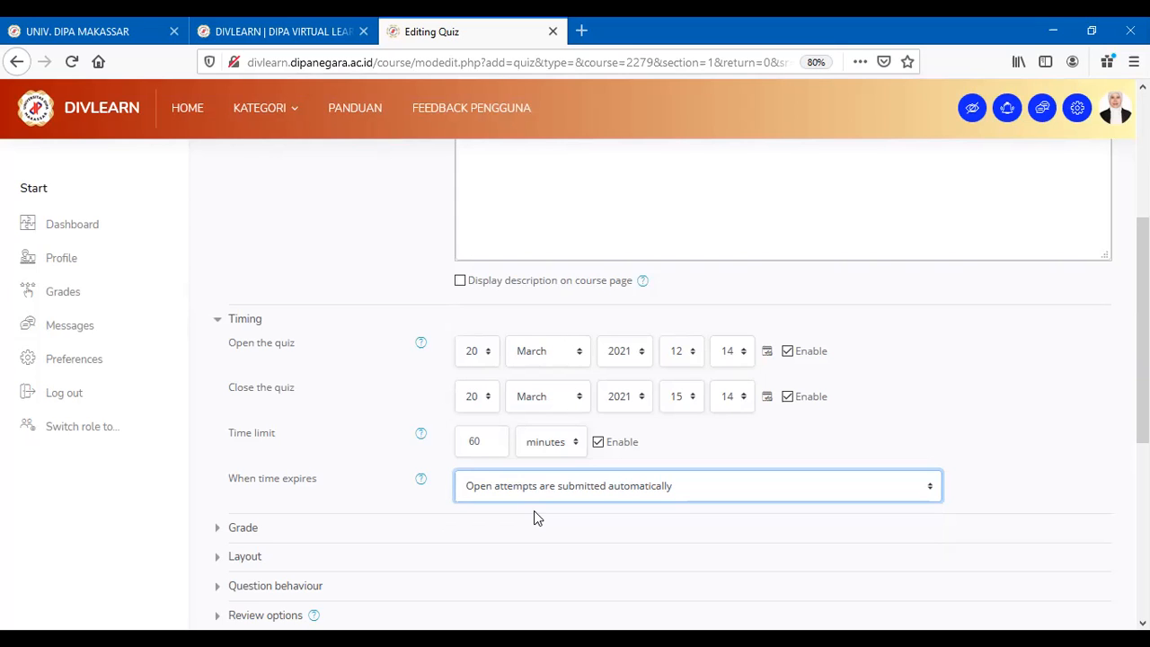
Expand the quiz's grade settings, keep the grade category Uncategorised, and open the choices for attempts allowed
scroll(297, 504, "down", 3)
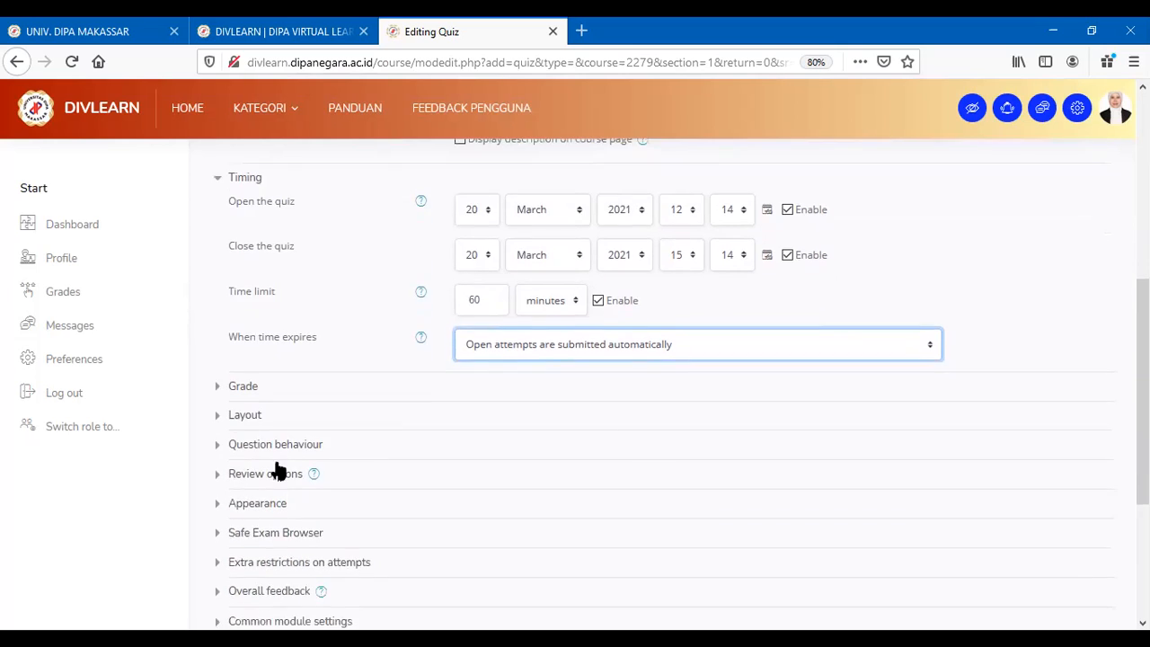
left_click(242, 386)
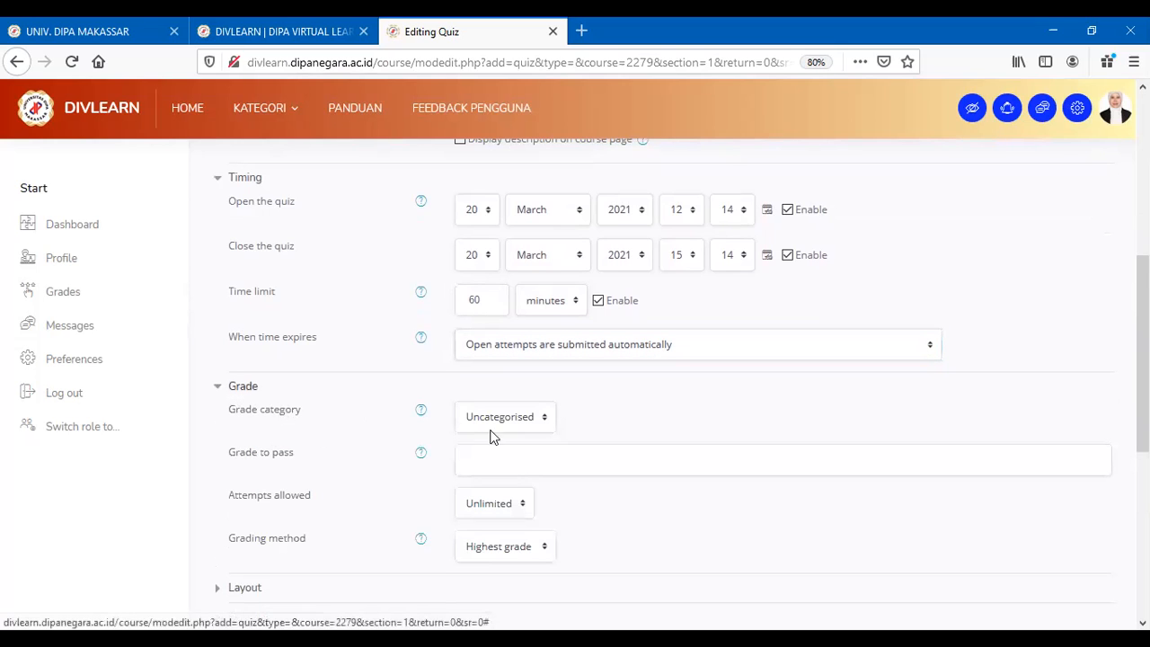
left_click(540, 420)
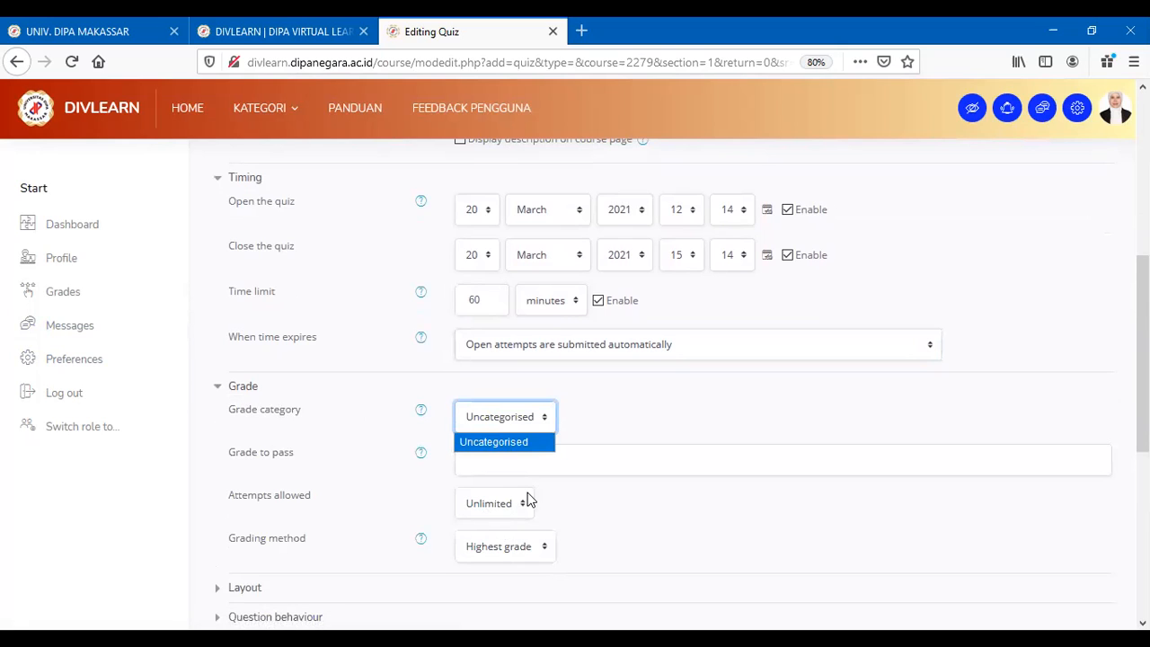
left_click(506, 516)
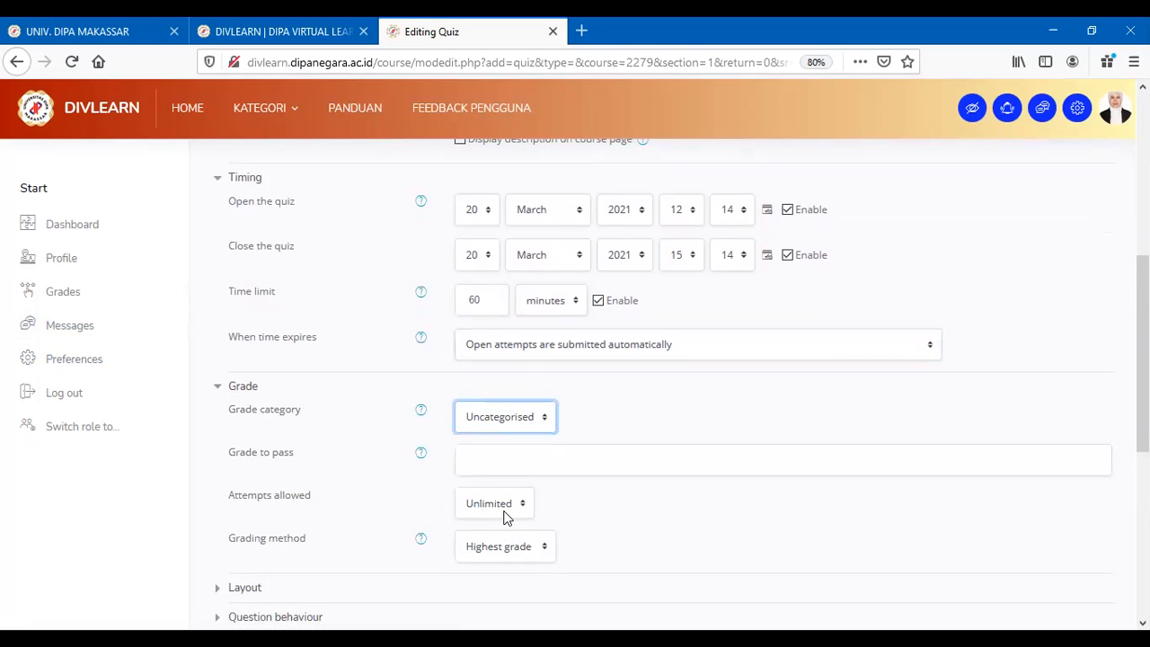
left_click(506, 518)
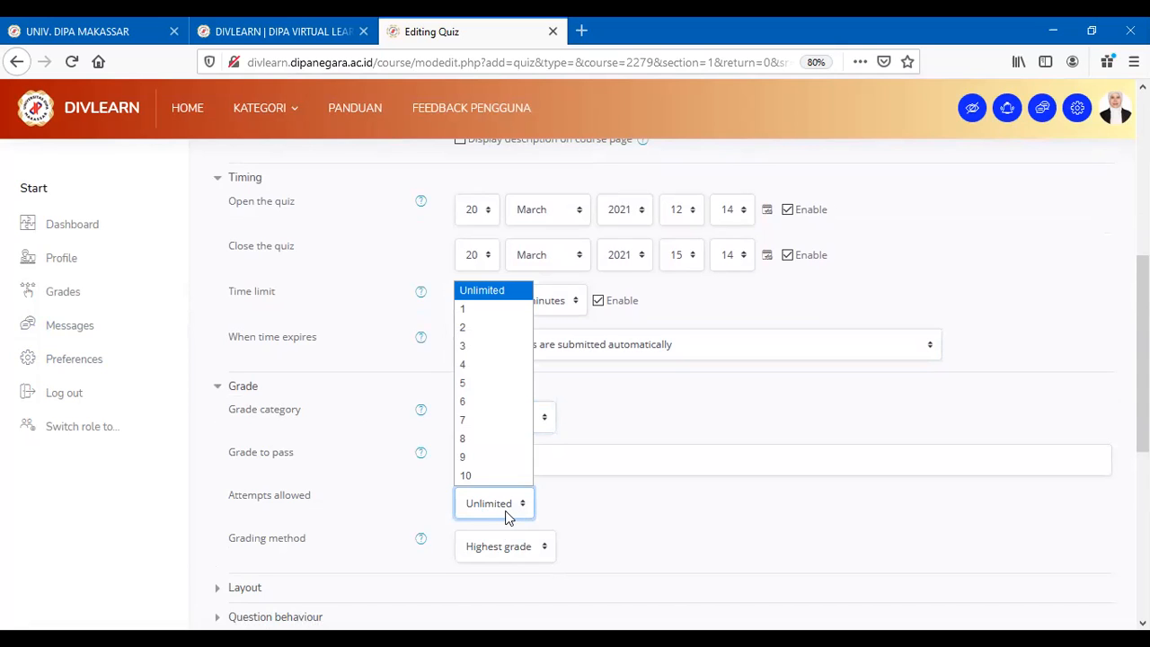
Set the number of attempts allowed for the quiz to 1
left_click(474, 328)
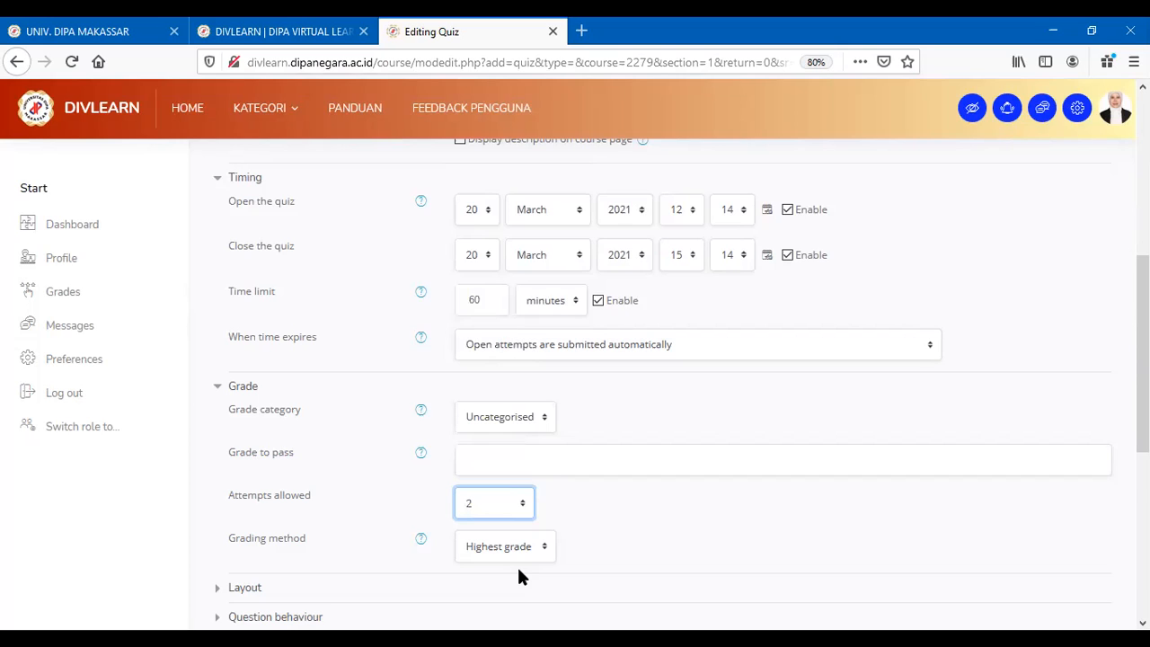
left_click(512, 513)
left_click(497, 308)
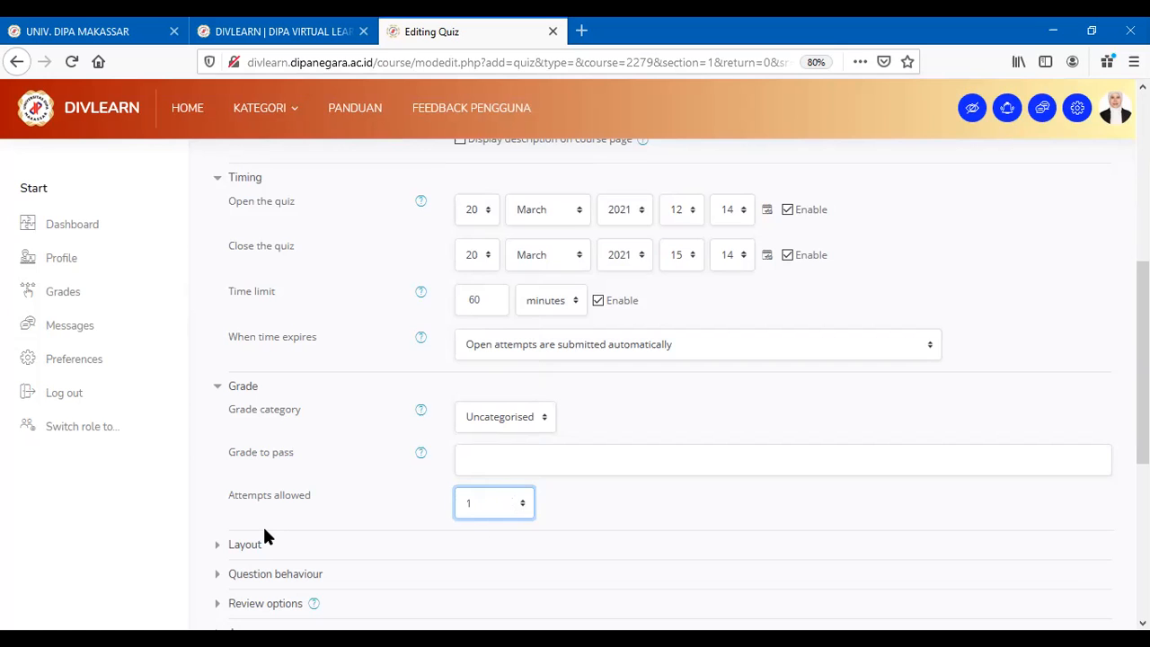
Expand the quiz's Layout settings and set New page to "Never, all questions on one page"
scroll(264, 532, "down", 2)
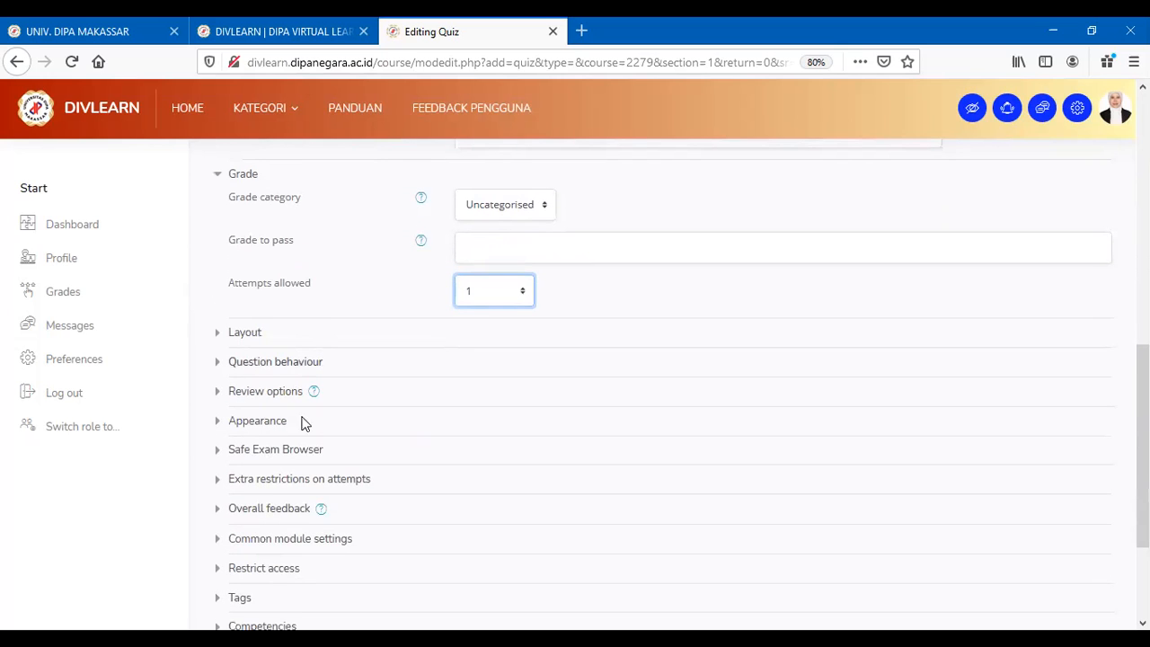
scroll(307, 430, "up", 2)
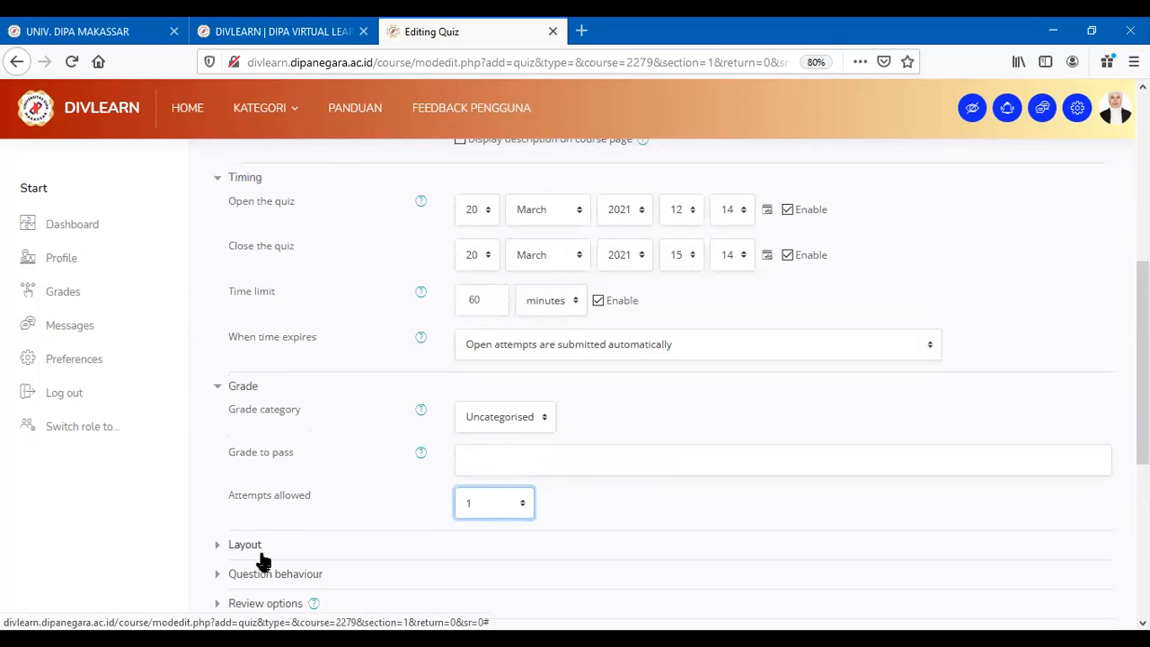
scroll(260, 559, "down", 2)
left_click(250, 408)
left_click(249, 406)
left_click(249, 406)
left_click(599, 439)
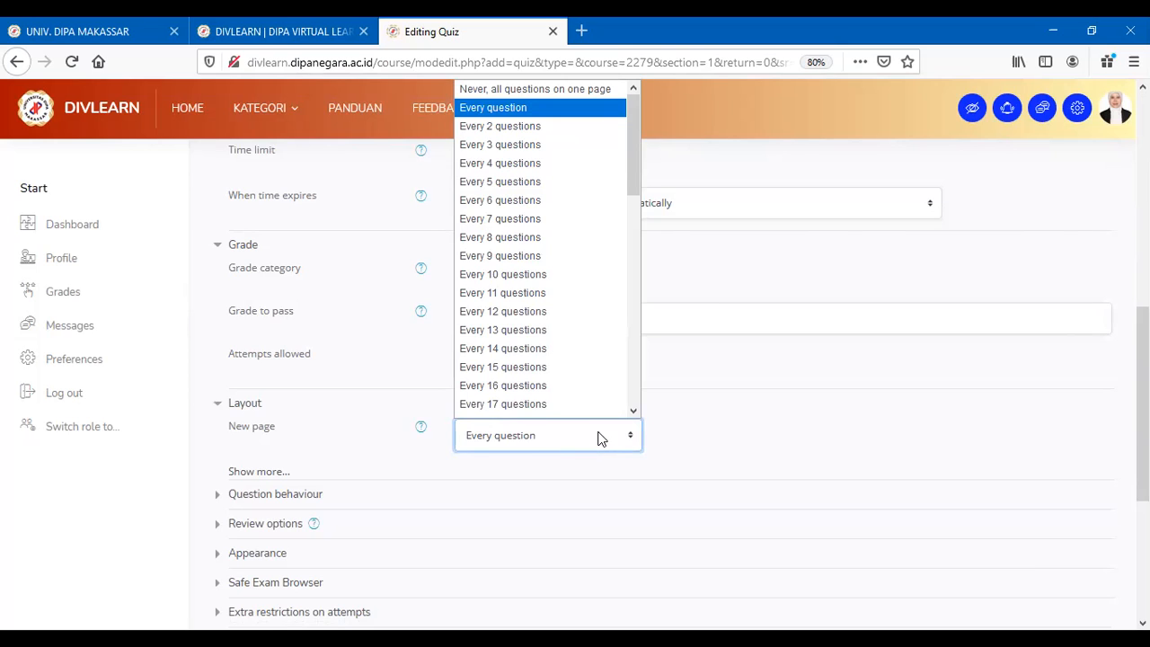
left_click(551, 107)
left_click(549, 442)
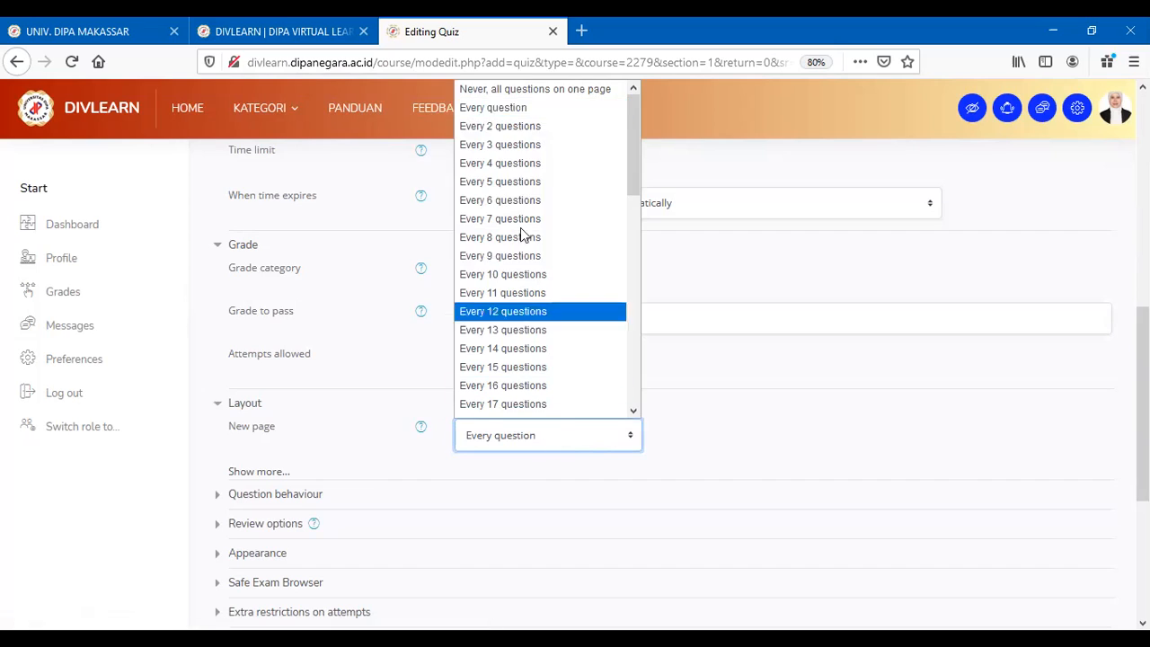
left_click(535, 90)
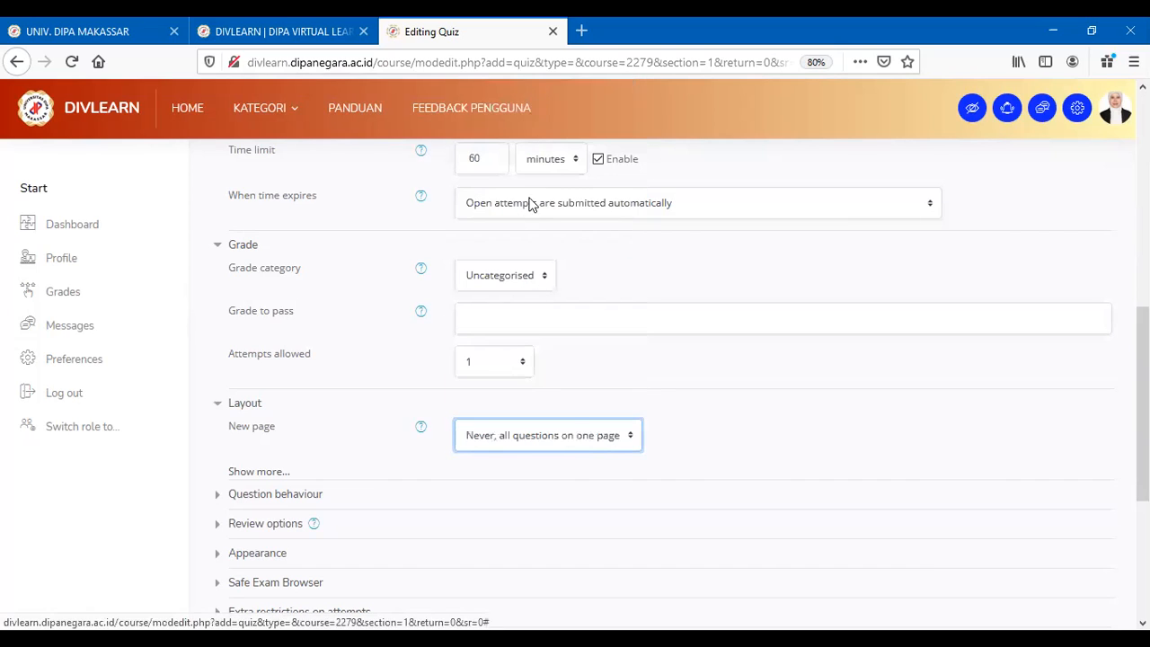
left_click(591, 434)
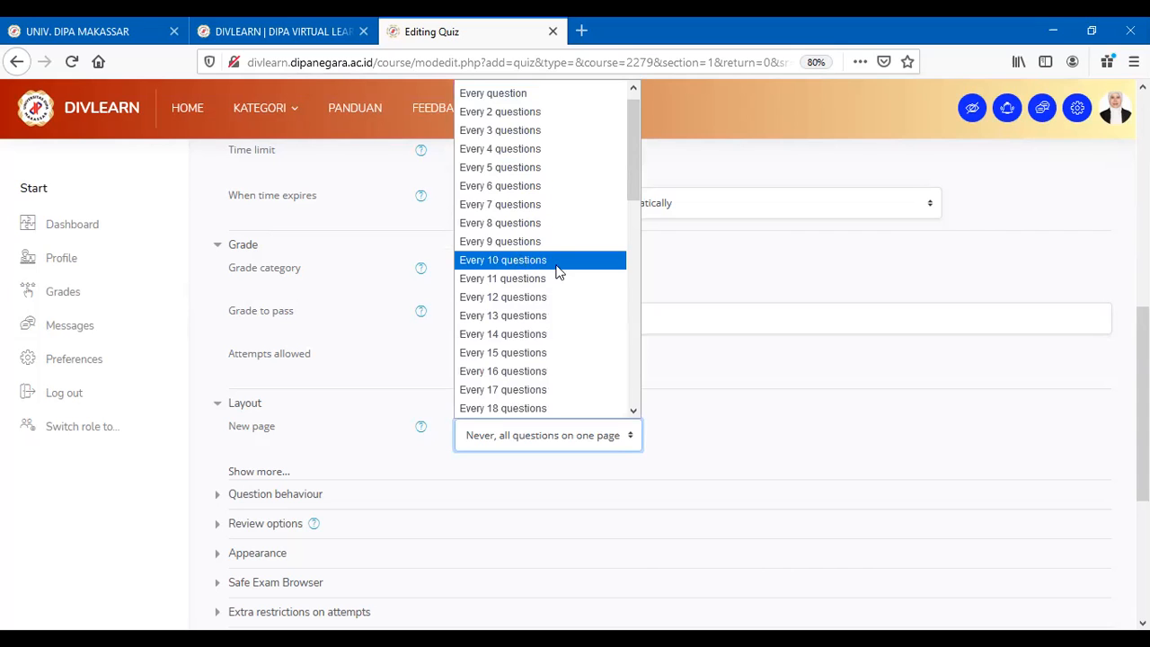
left_click(740, 411)
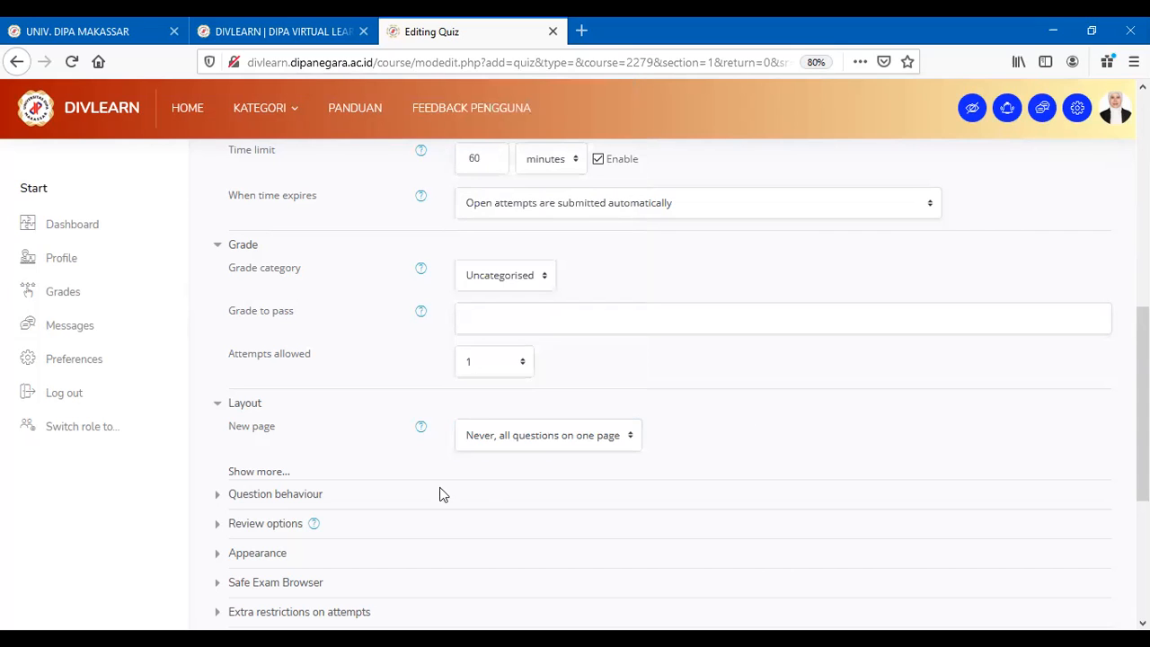
Look into the Question behaviour section and expand the quiz's Review options
left_click(279, 503)
left_click(279, 504)
scroll(306, 530, "down", 3)
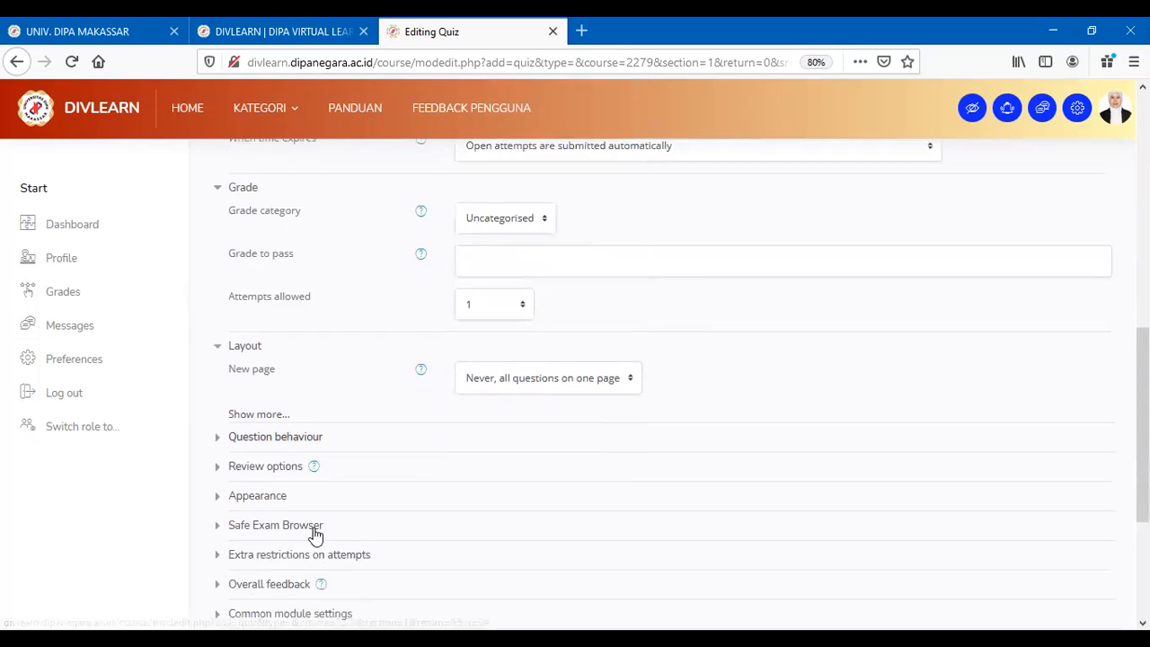
left_click(280, 388)
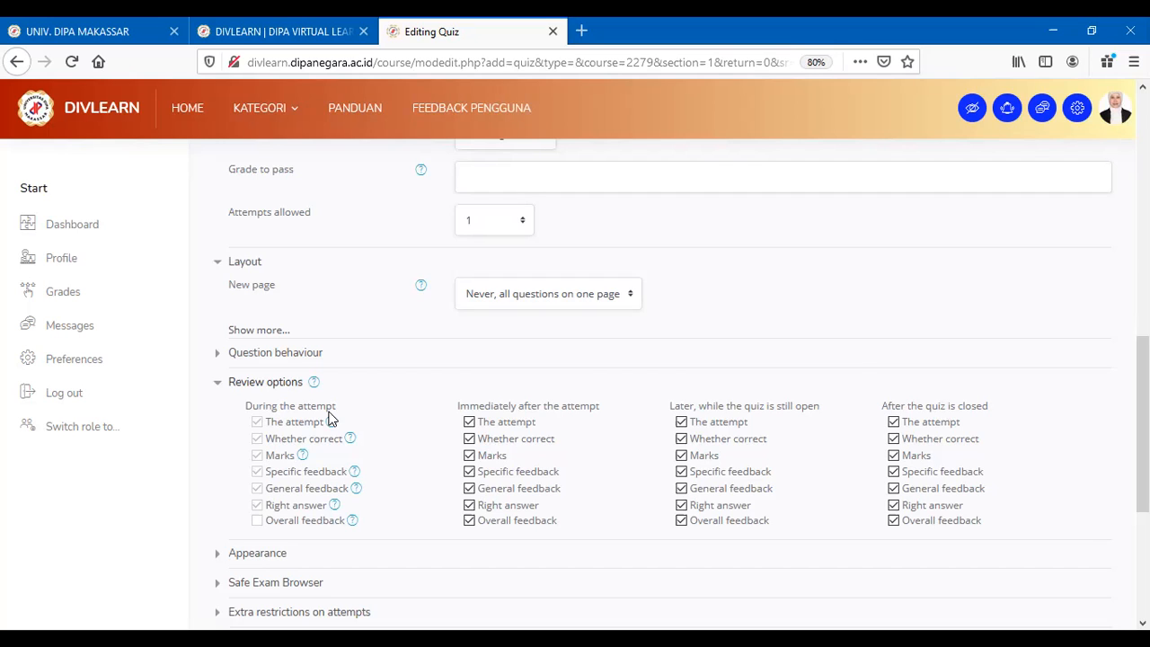
Disable "The attempt" for the three review periods following the attempt, and re-enable it for all three
left_click(520, 423)
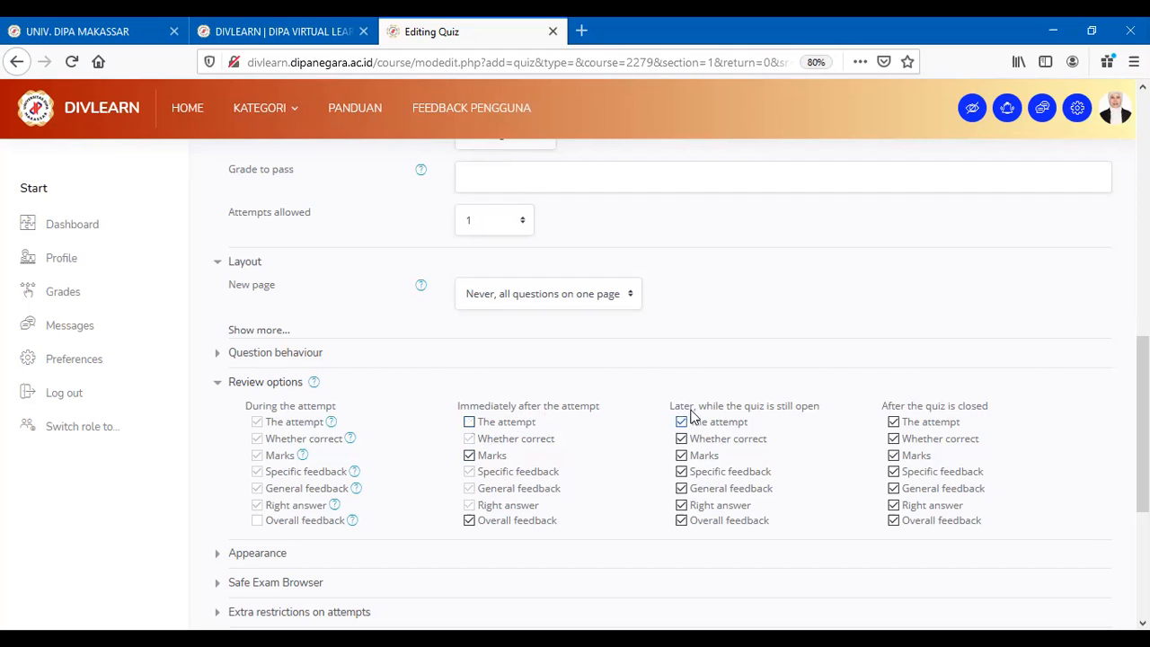
left_click(710, 422)
left_click(926, 422)
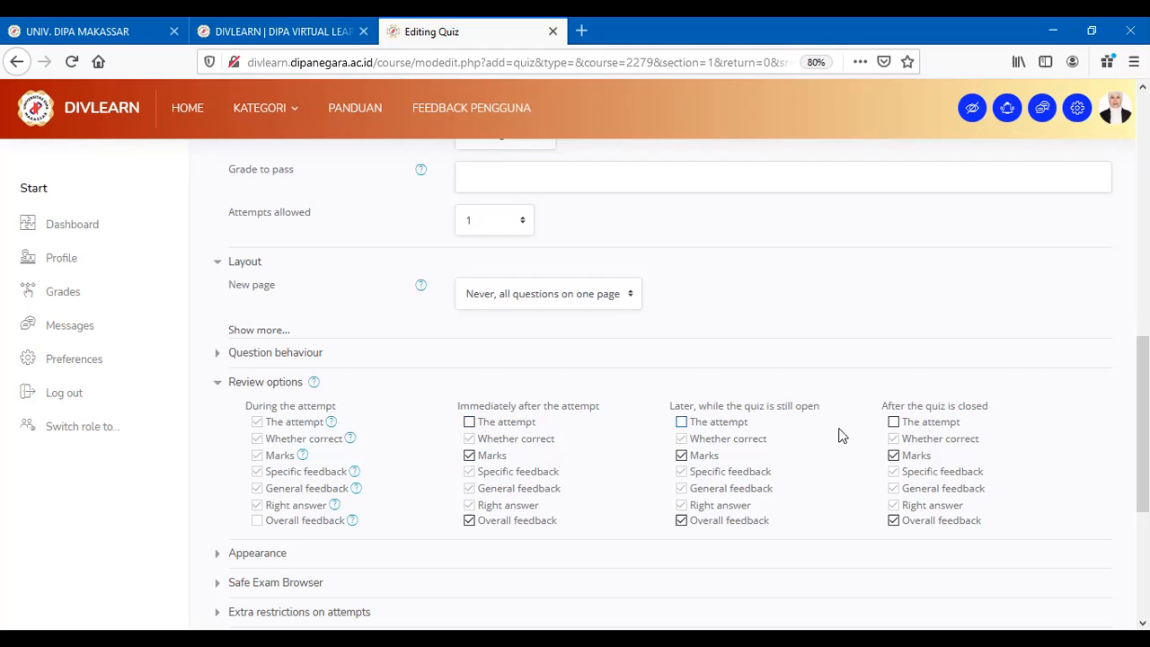
left_click(893, 422)
left_click(719, 423)
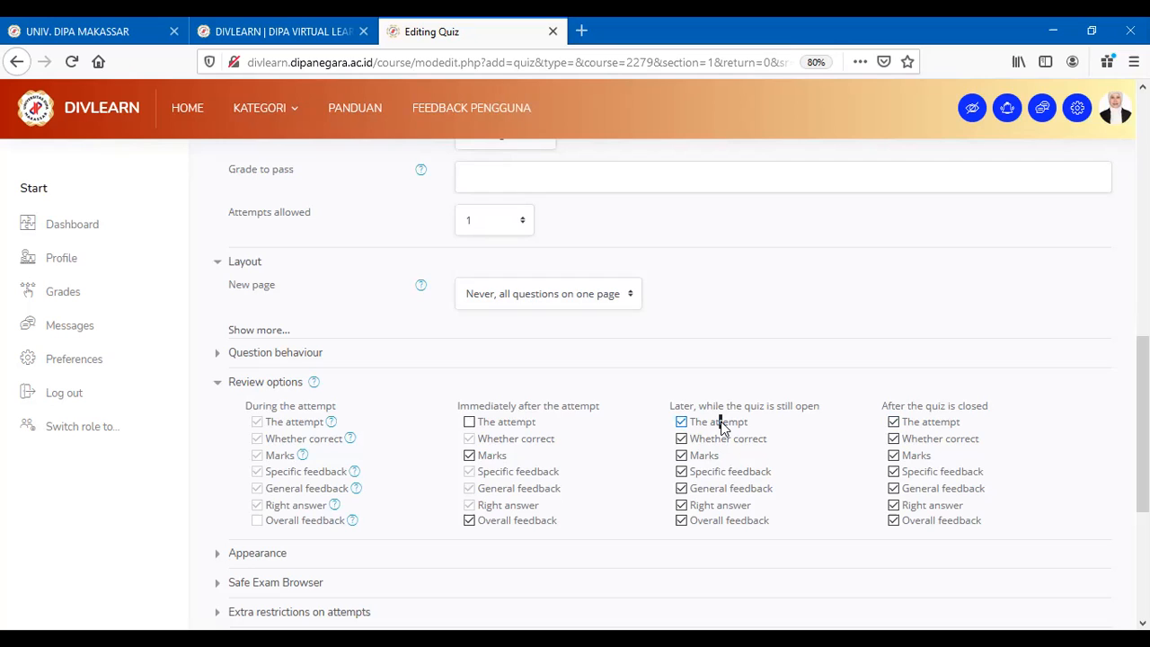
left_click(507, 421)
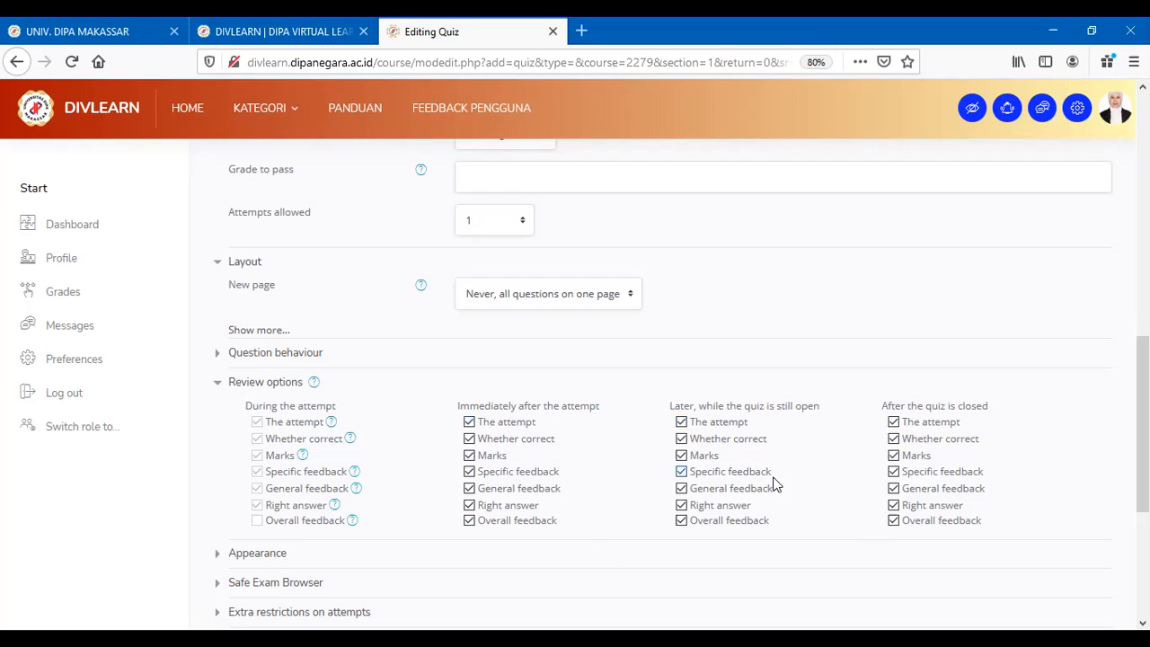
Examine the Appearance and Safe Exam Browser settings of the quiz and collapse them again
scroll(279, 576, "down", 3)
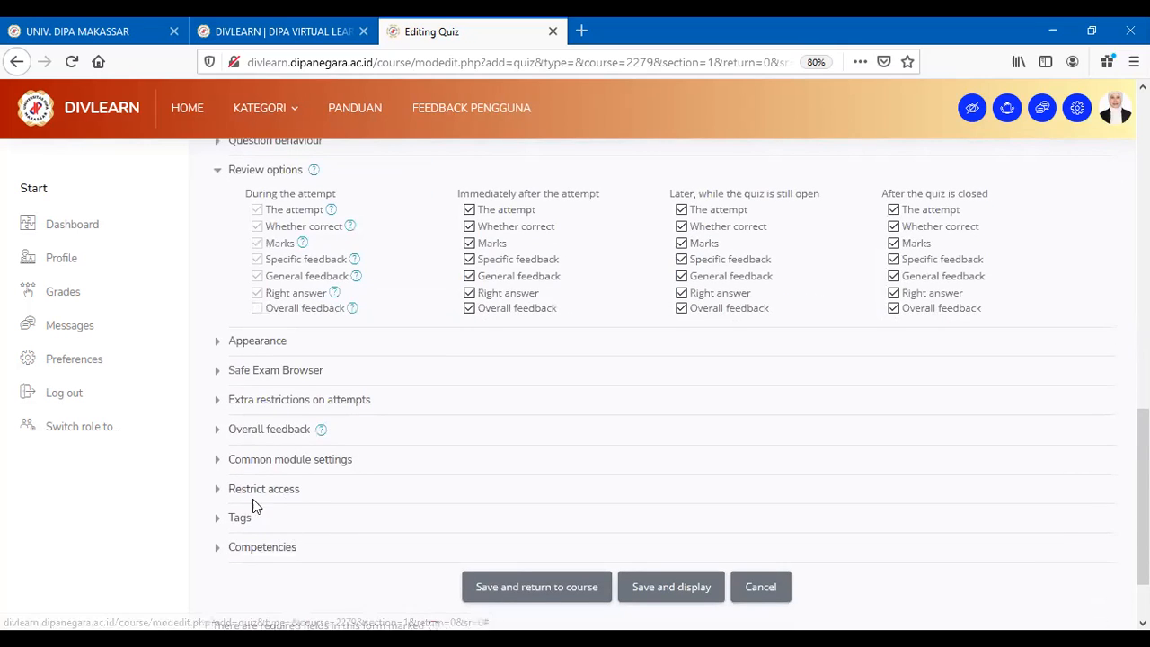
left_click(263, 345)
left_click(270, 346)
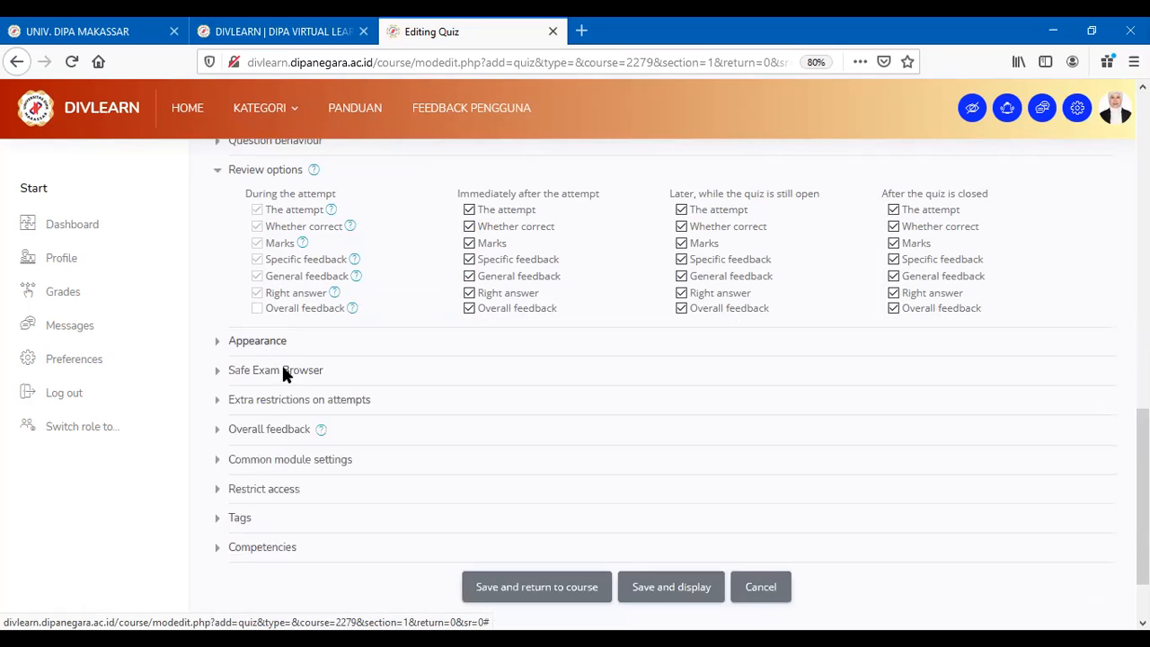
left_click(286, 371)
left_click(264, 346)
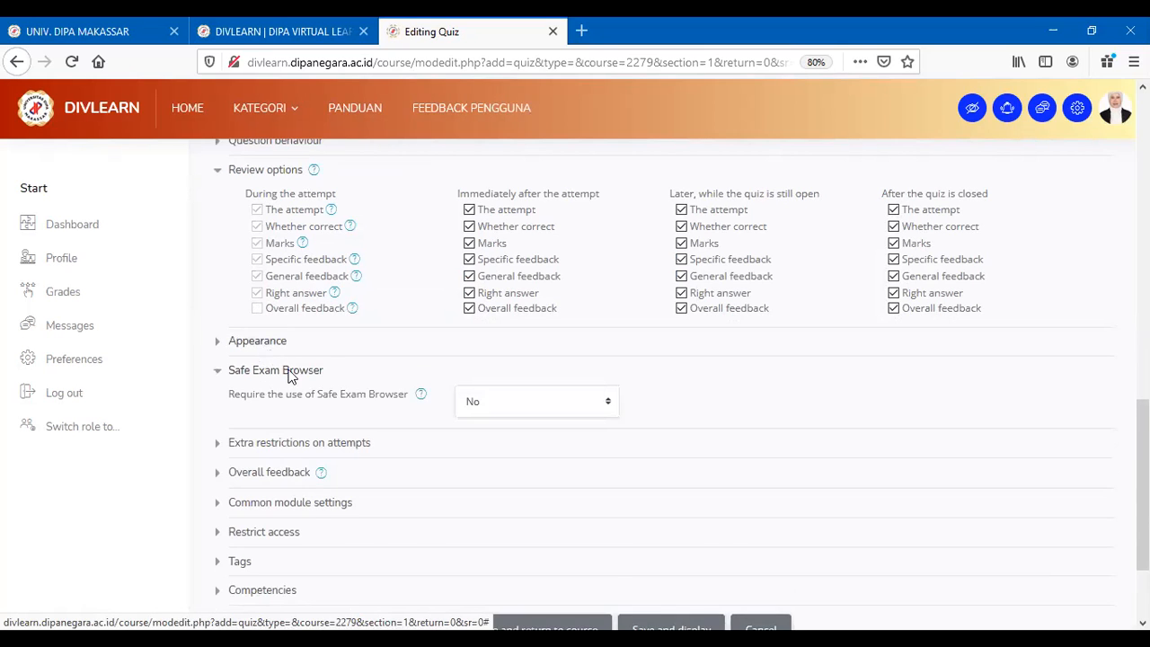
left_click(258, 345)
left_click(266, 372)
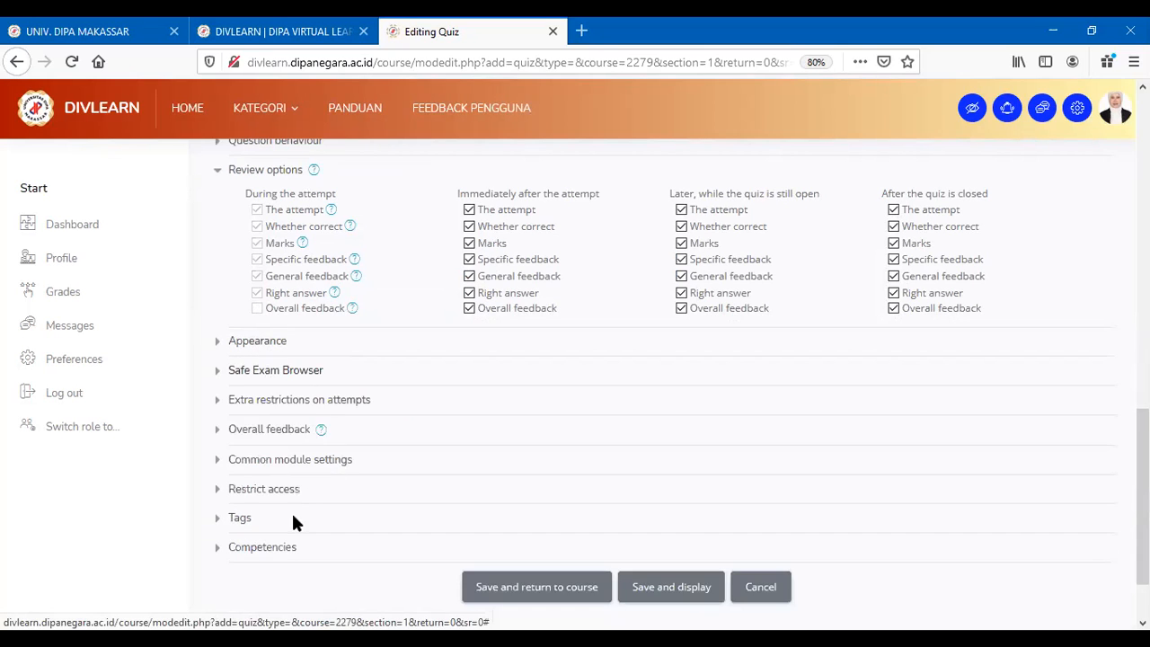
Save the quiz and display it, and look over the page settings available for it
left_click(637, 593)
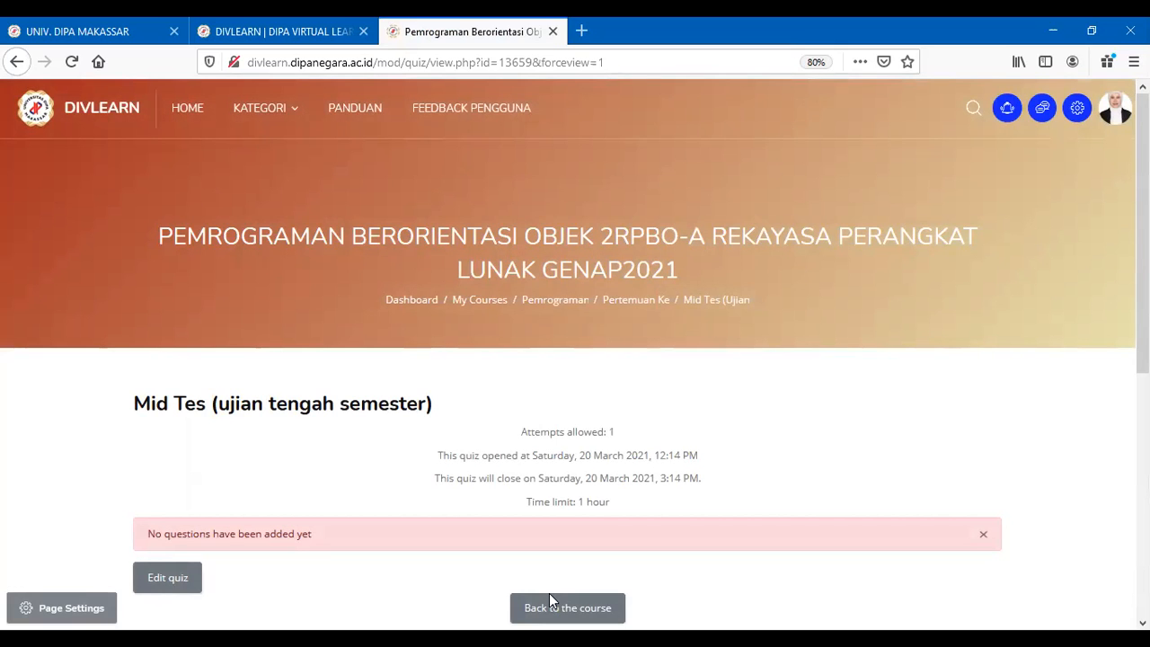
scroll(561, 593, "down", 5)
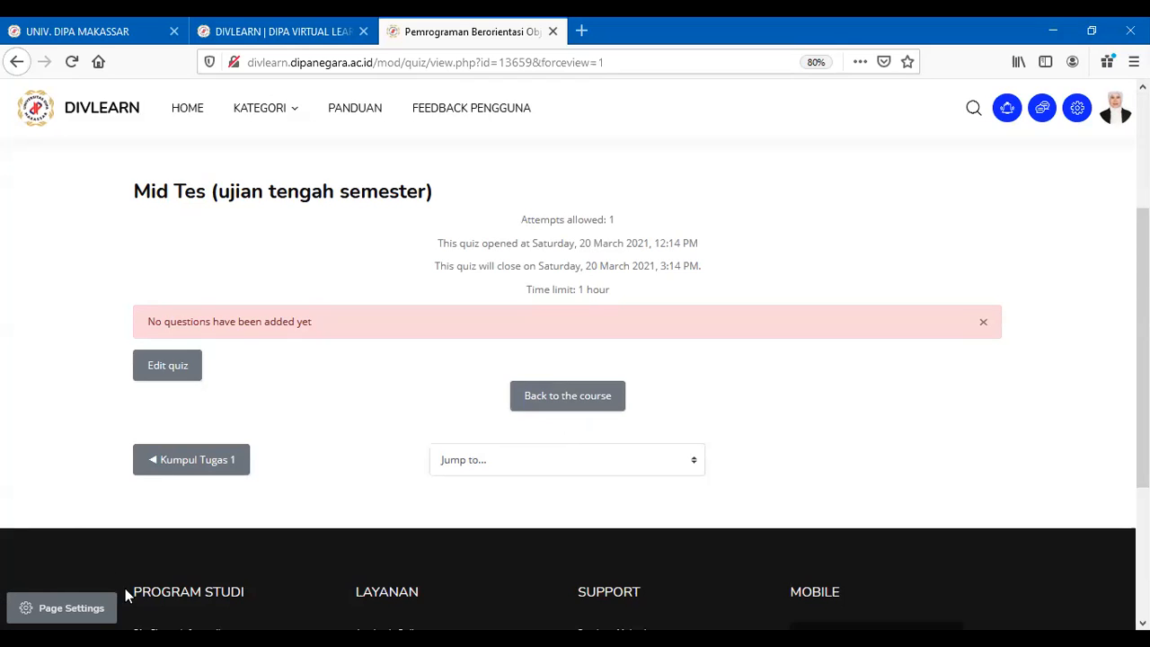
left_click(78, 615)
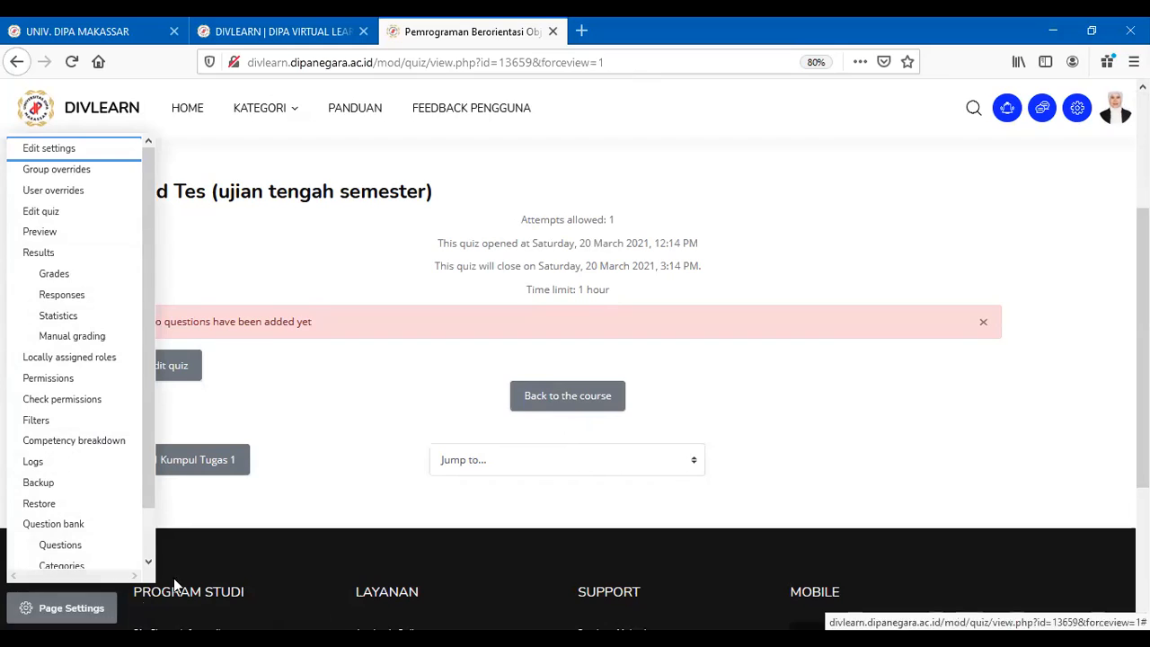
left_click(208, 553)
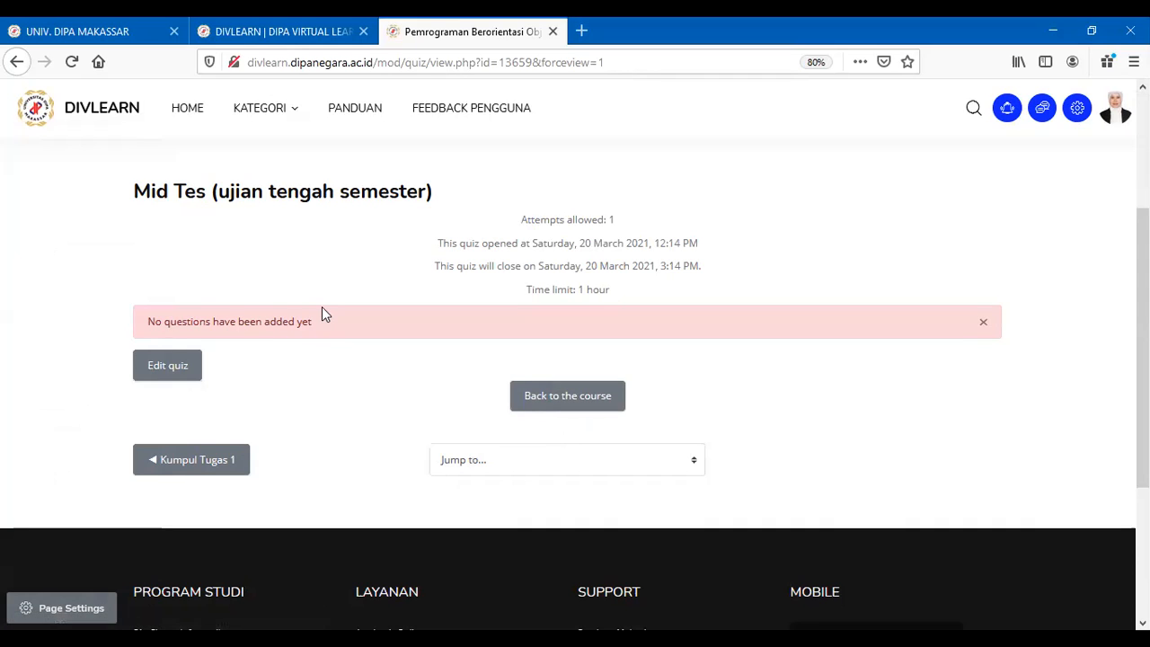
Open the quiz for editing and add a new question of the Multiple choice type
left_click(170, 376)
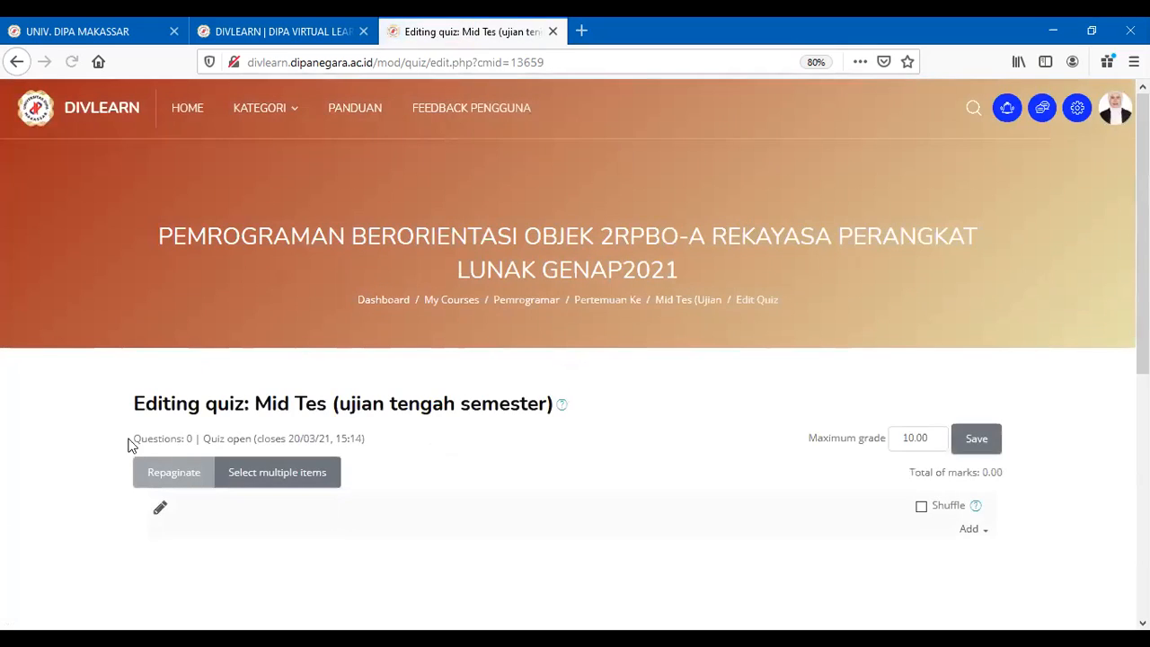
scroll(411, 348, "down", 3)
scroll(417, 348, "up", 1)
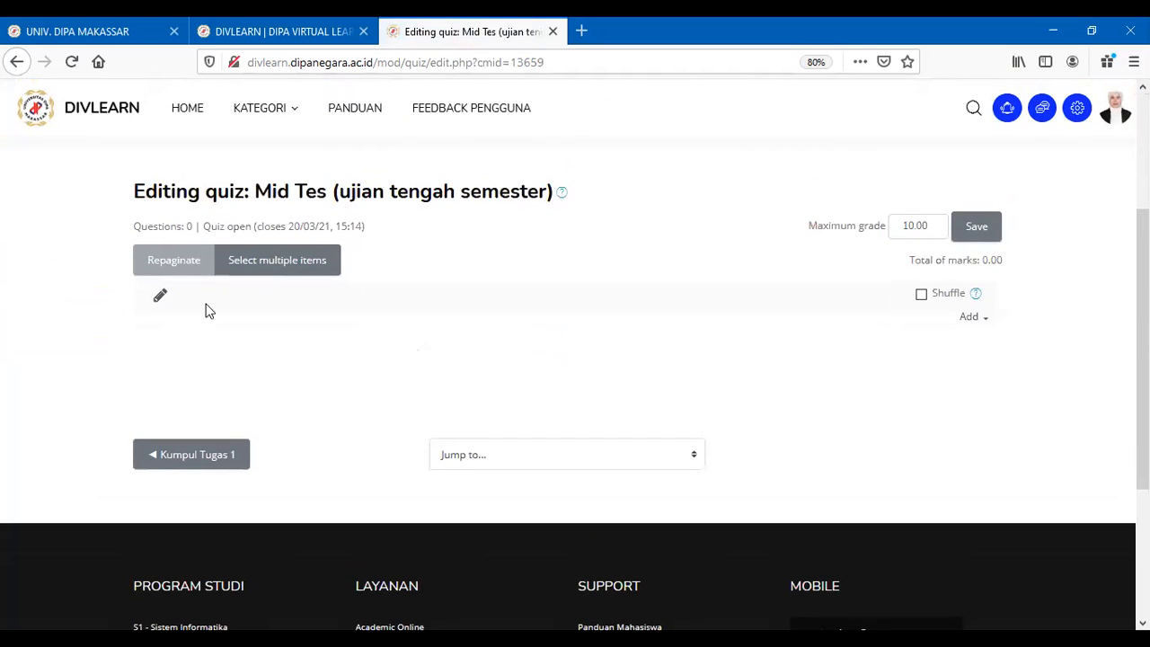
left_click(979, 329)
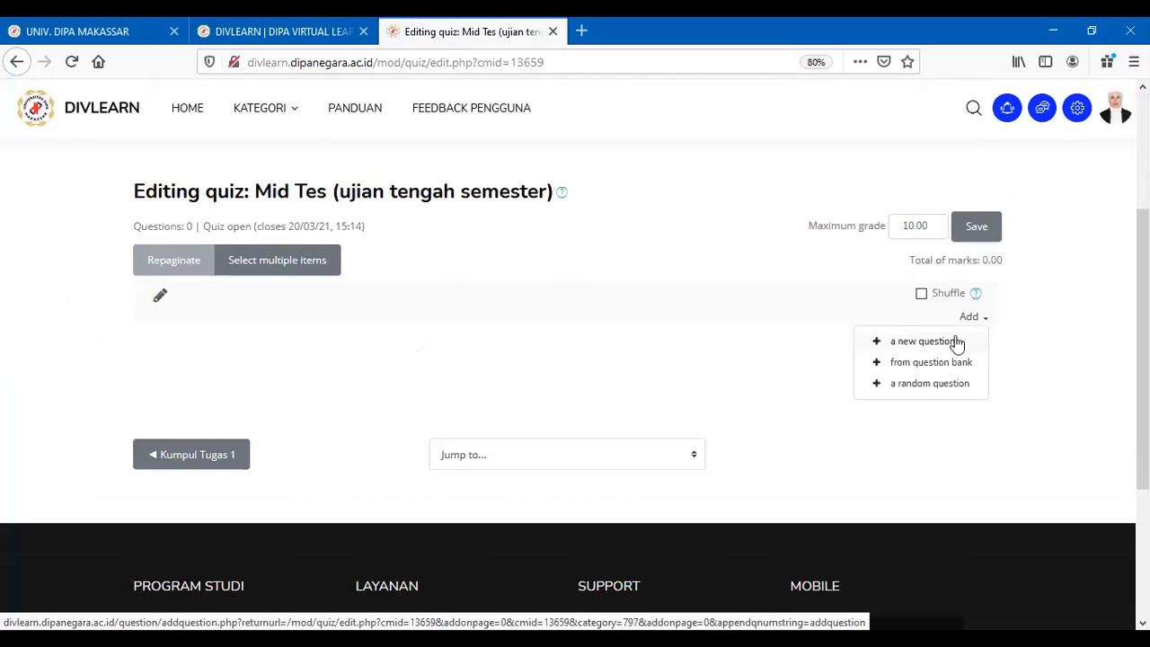
left_click(937, 346)
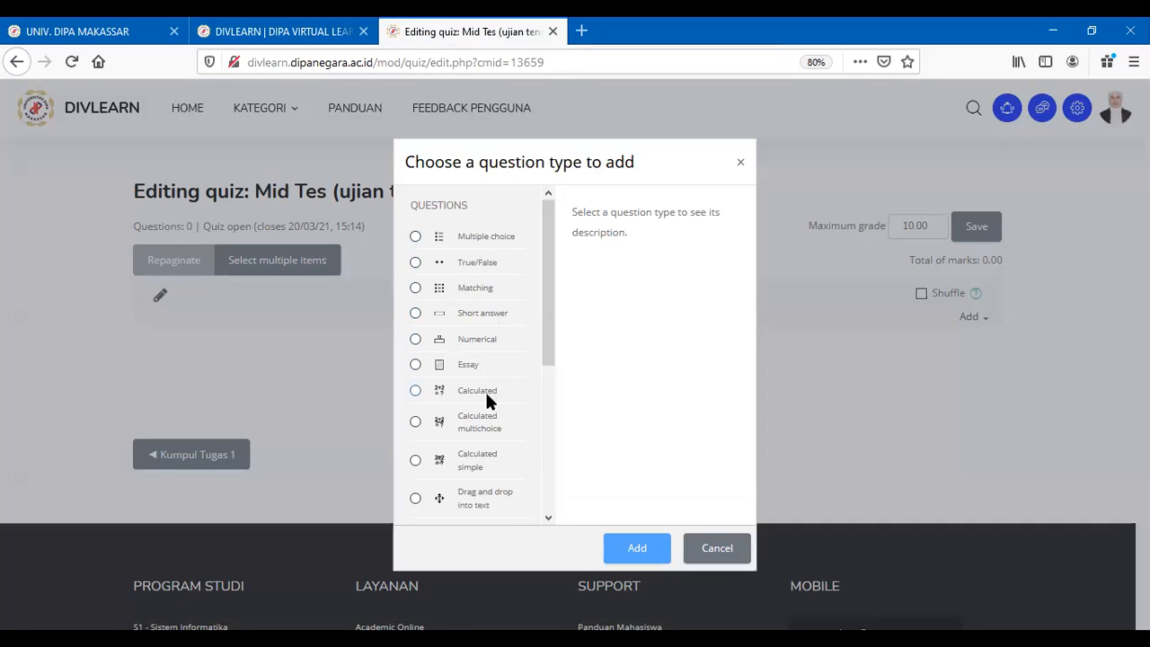
scroll(485, 395, "down", 5)
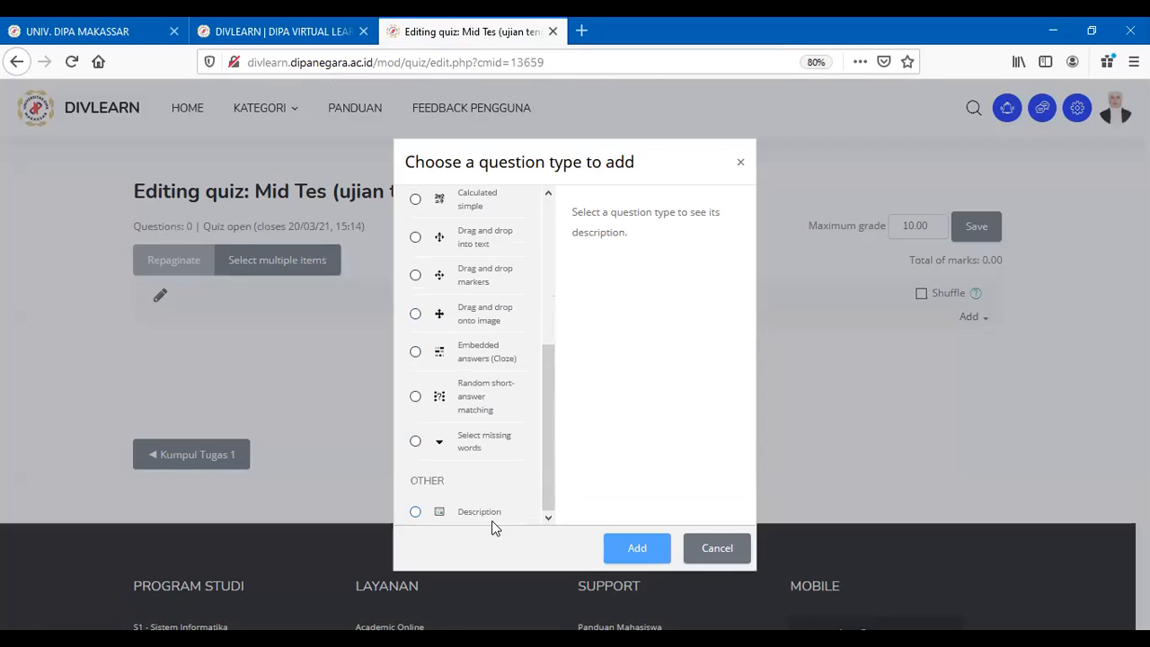
scroll(486, 494, "up", 5)
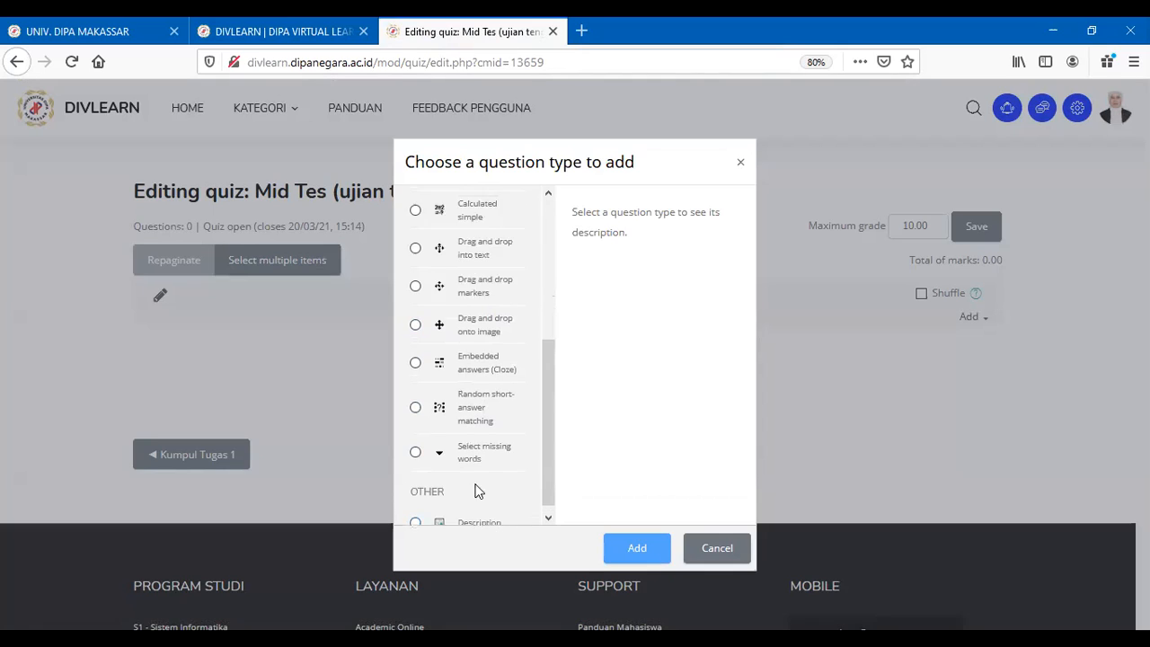
left_click(483, 237)
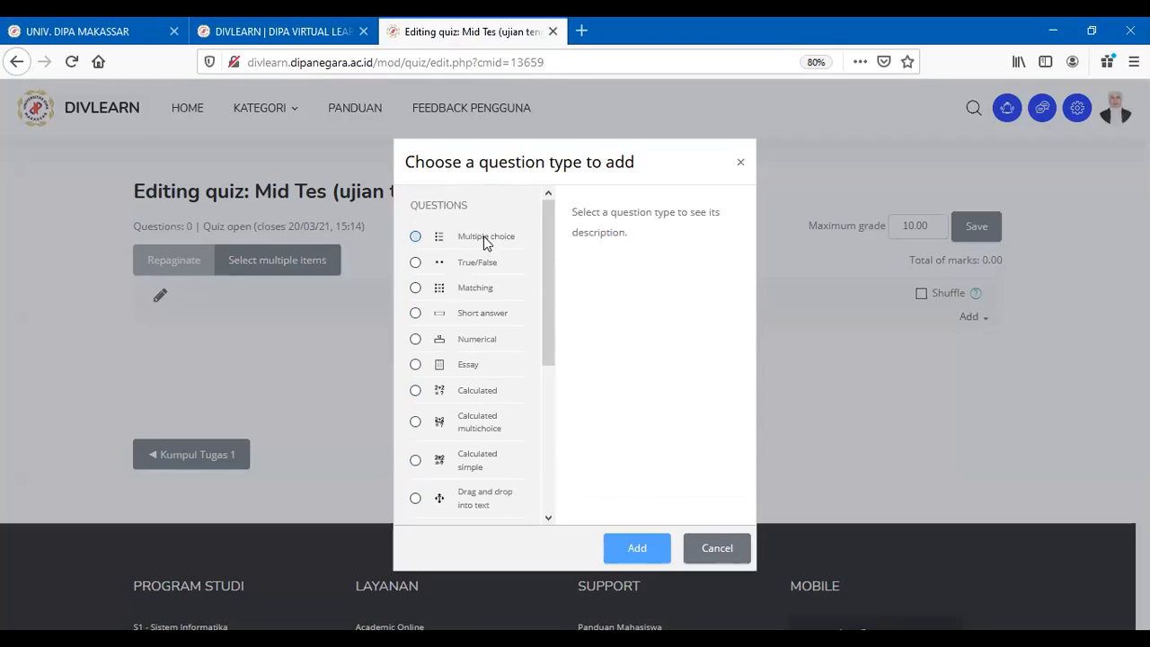
left_click(638, 550)
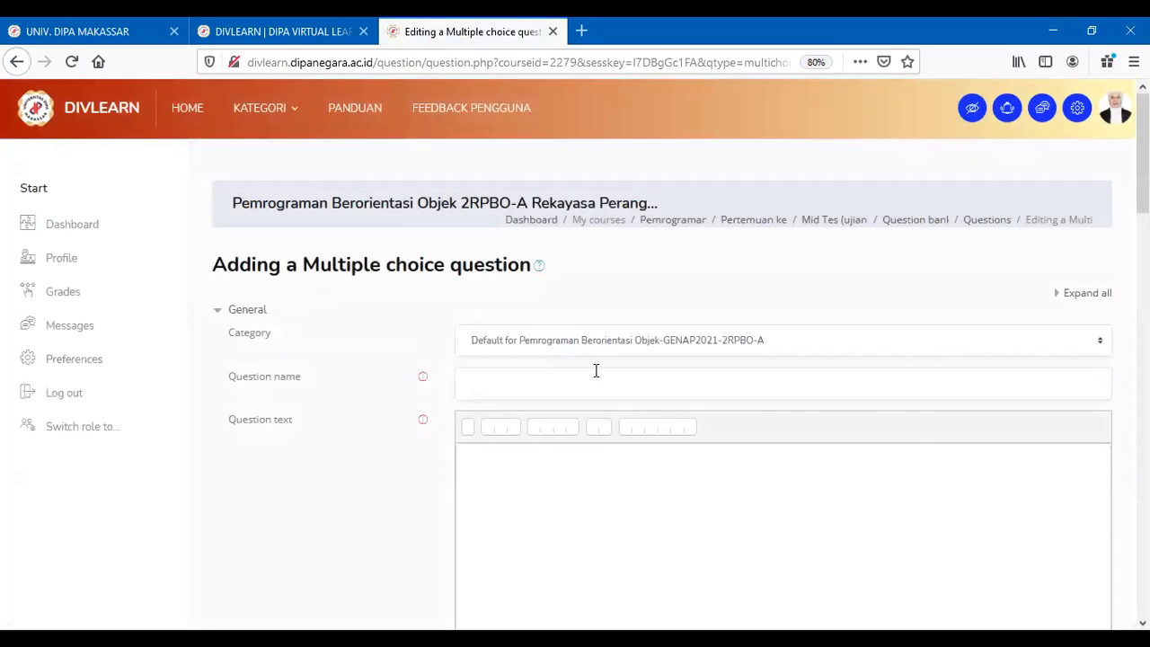
Name the multiple choice question "midPBO1"
left_click(552, 310)
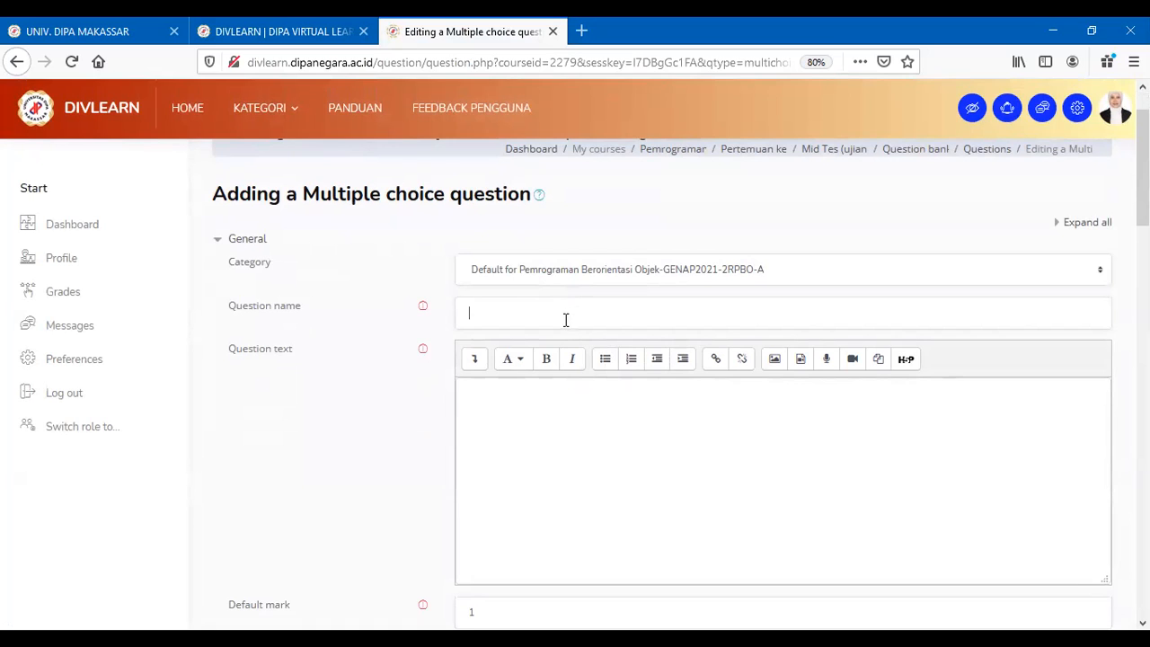
scroll(565, 333, "down", 3)
scroll(564, 332, "up", 1)
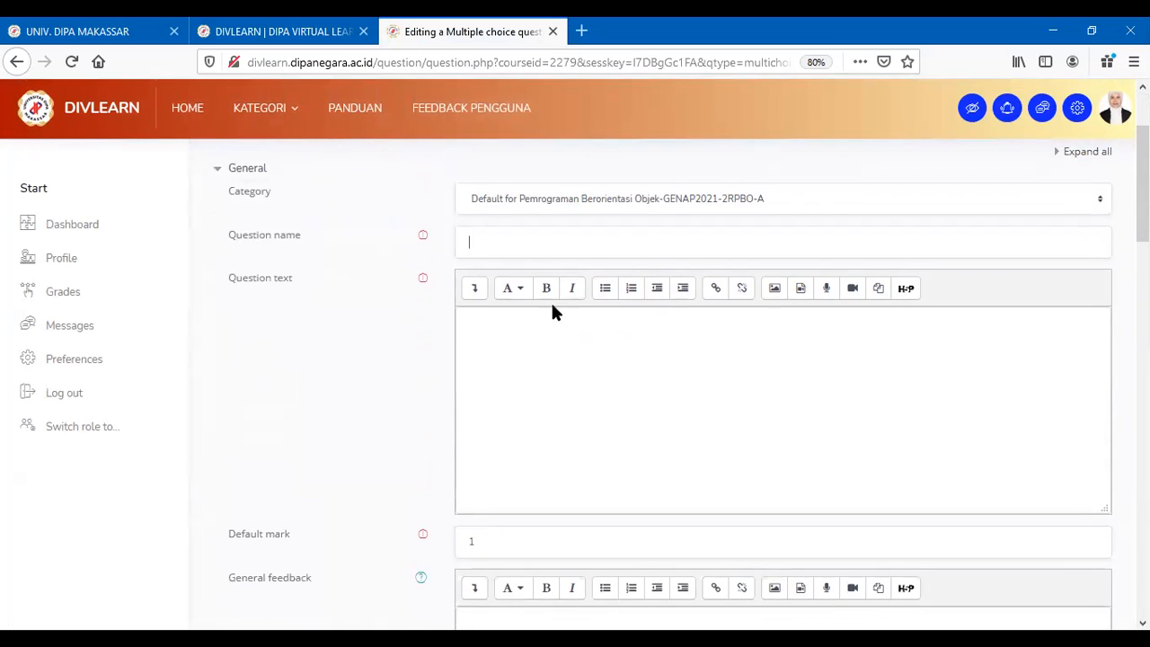
type("midPBO1")
Enter "Yang manakah termasuk variabel ?" as the question text and set the default mark to 5
left_click(530, 329)
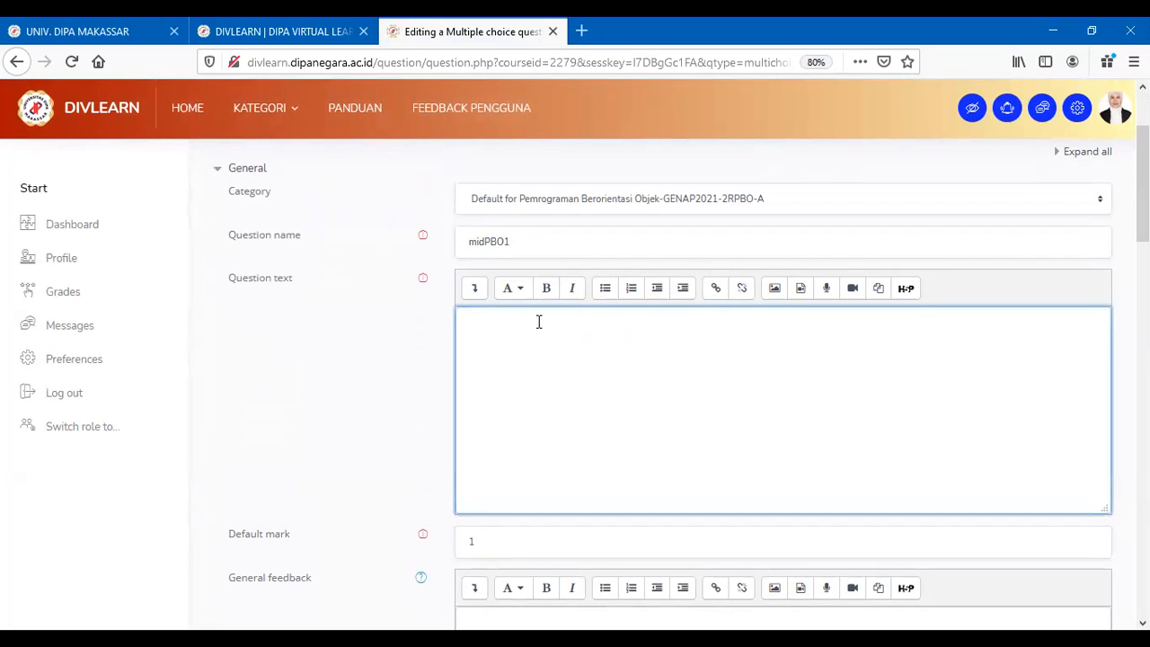
type("Yang manakah termasuk variab")
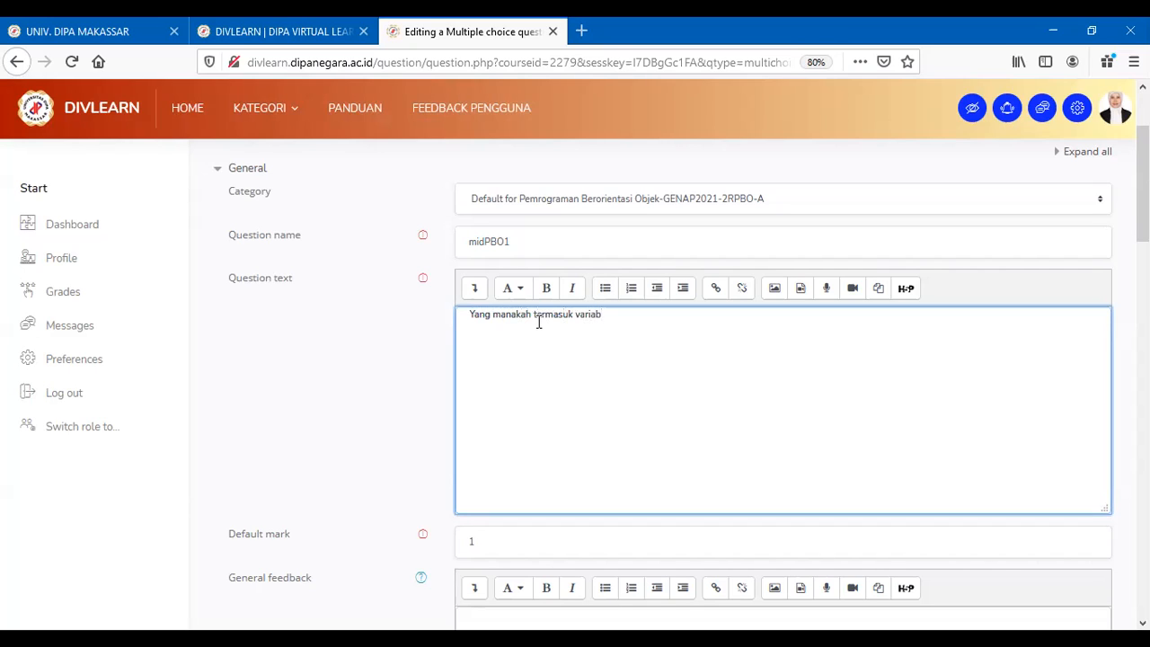
type("el ?")
scroll(552, 333, "down", 3)
left_click(493, 405)
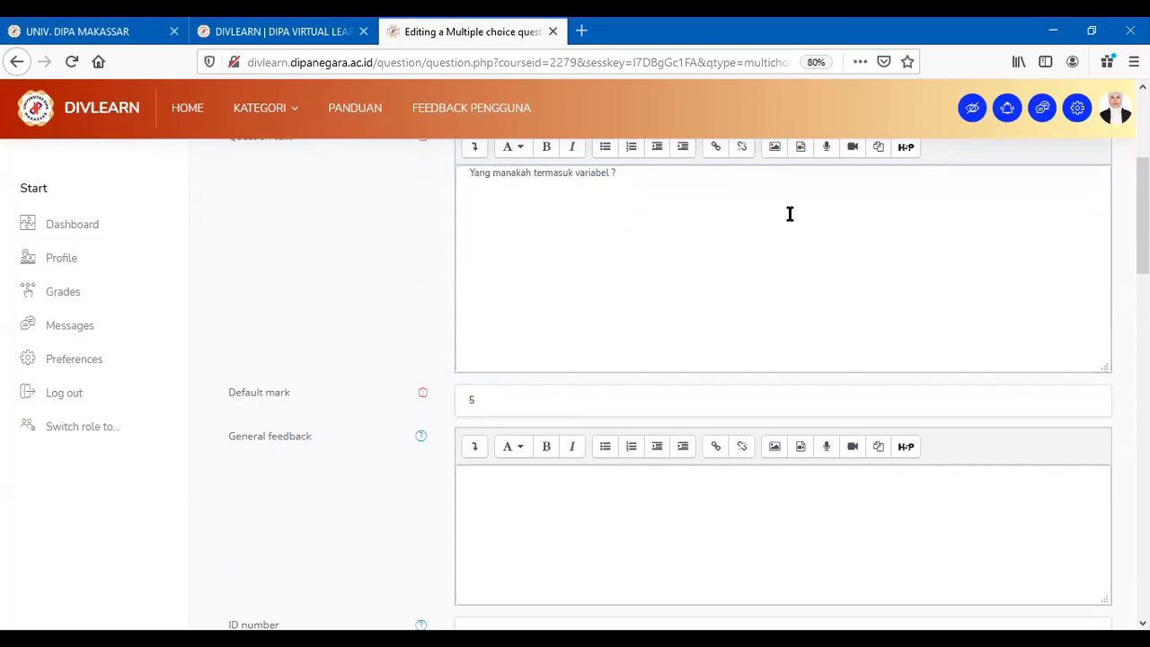
Review the answer-count and choice-numbering options, keeping One answer only and the a., b., c., ... numbering
scroll(869, 254, "down", 4)
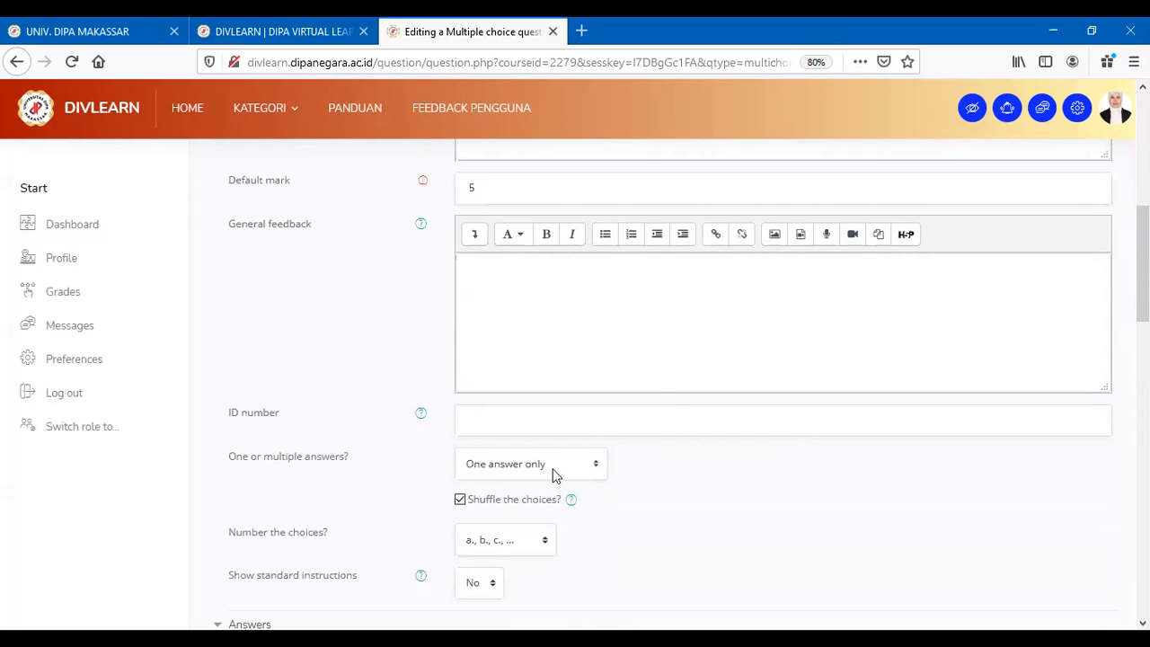
left_click(491, 467)
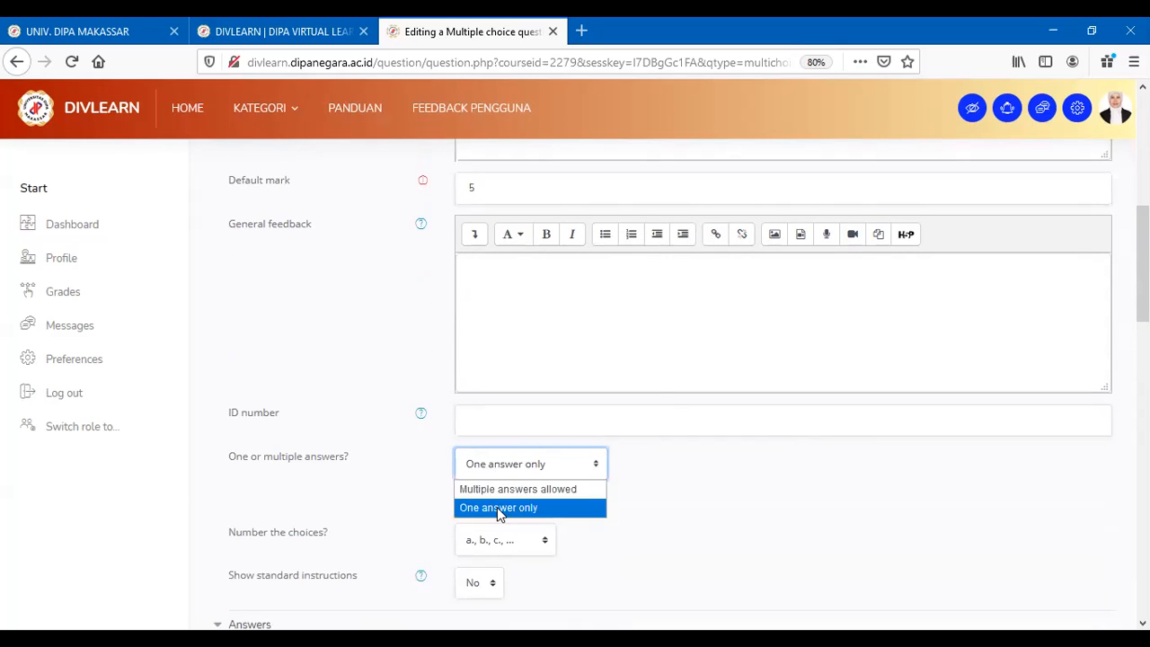
left_click(702, 490)
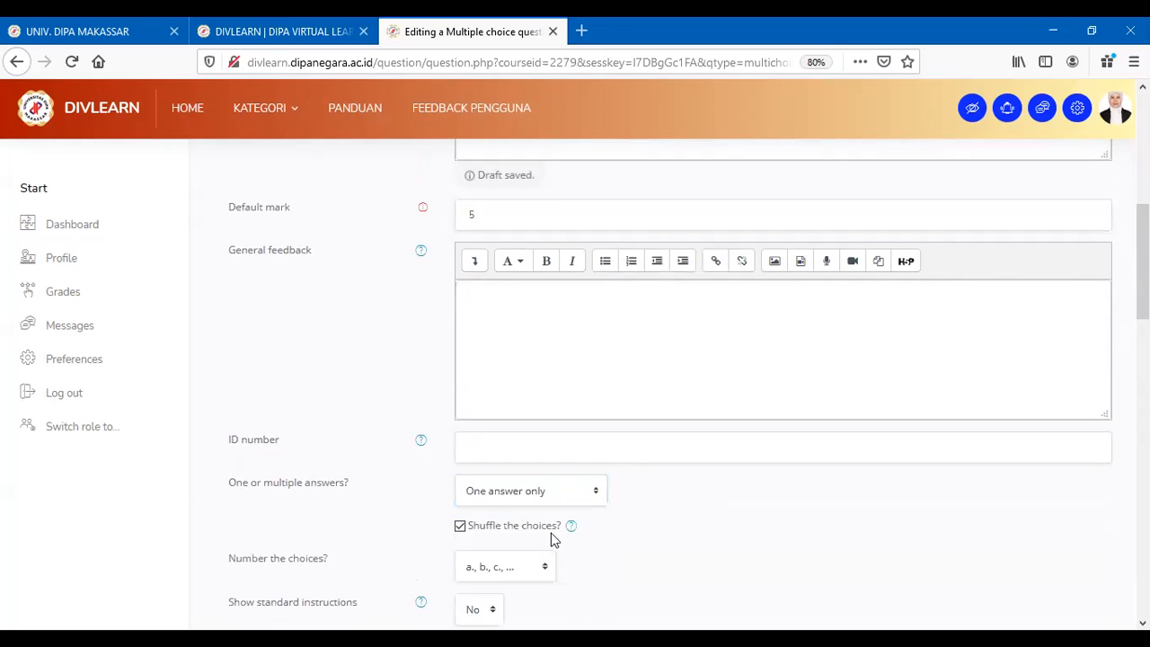
left_click(547, 495)
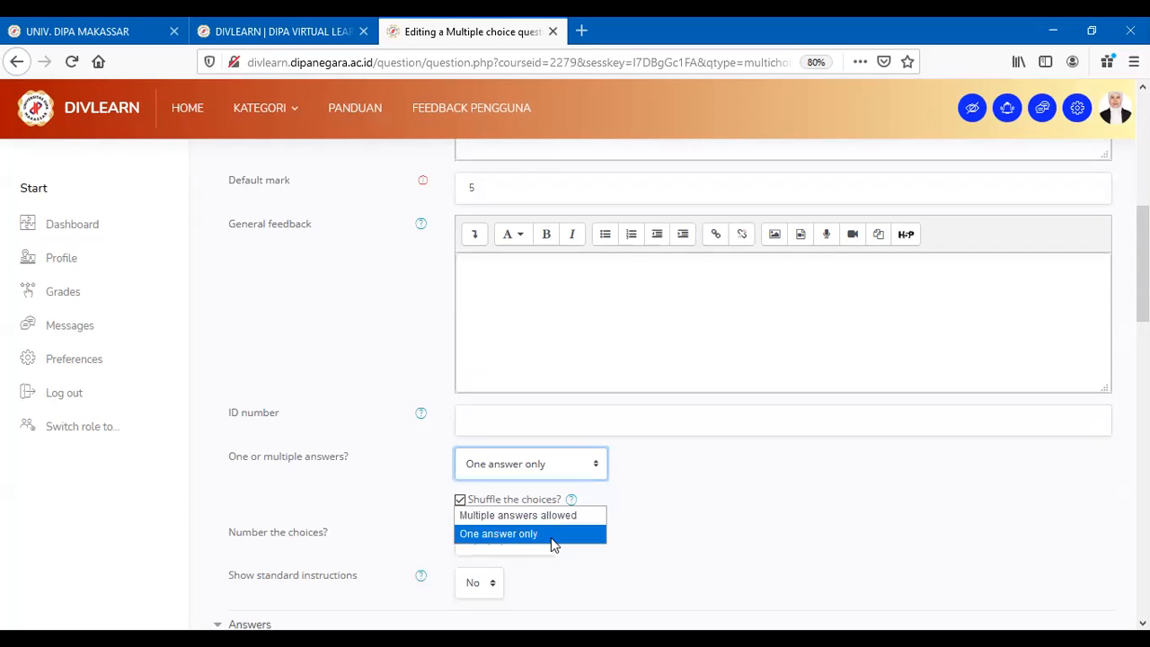
left_click(504, 538)
scroll(490, 519, "down", 2)
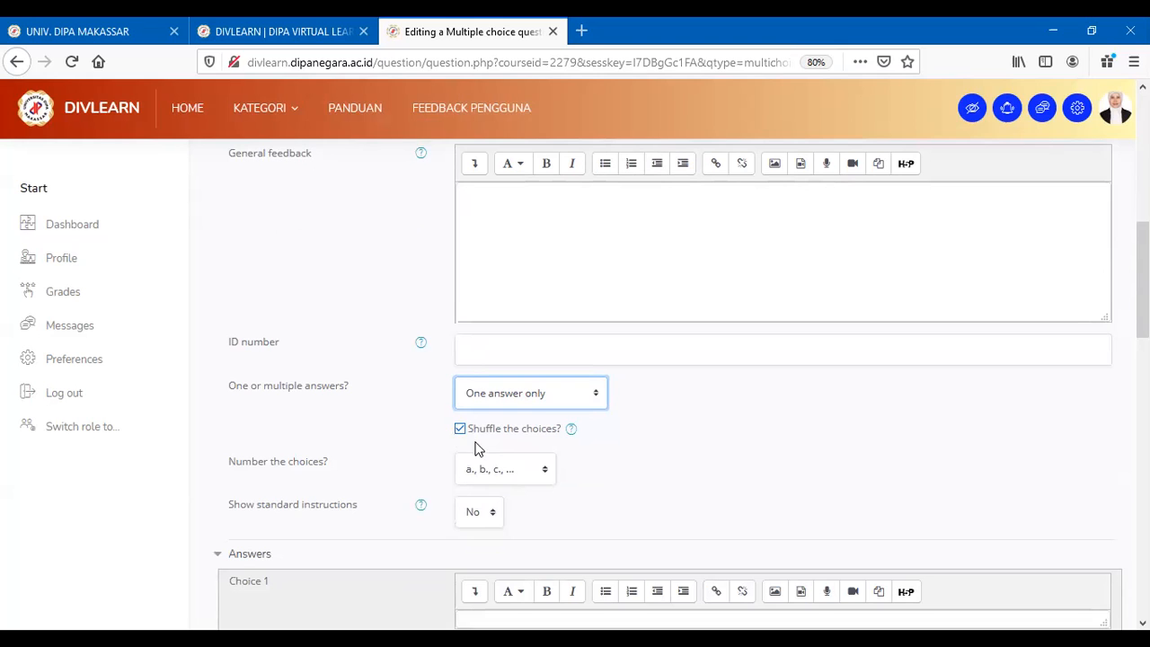
scroll(485, 485, "down", 3)
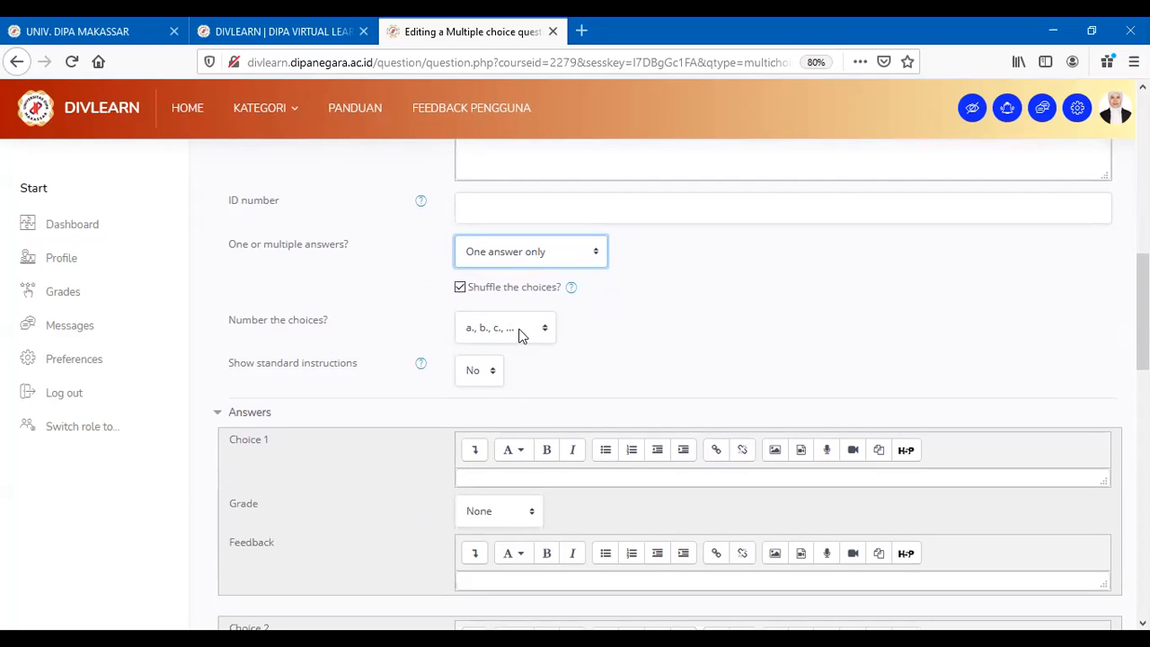
left_click(521, 329)
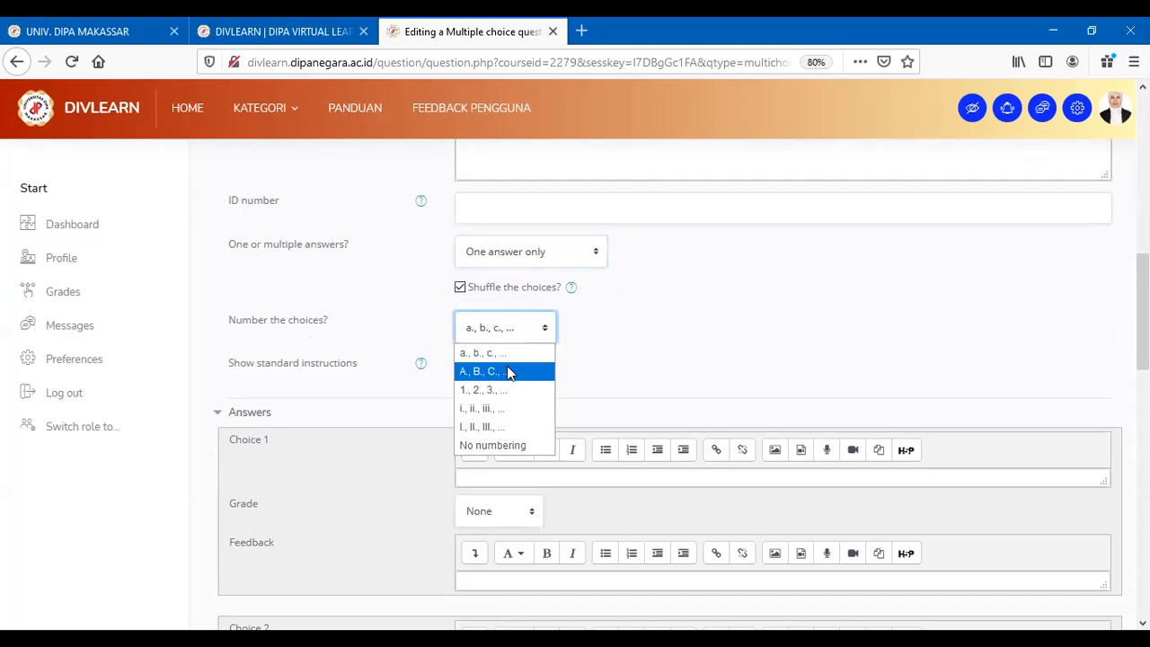
left_click(562, 349)
Enter "nama" as answer choice 1 and "Int" as answer choice 2
scroll(493, 390, "down", 1)
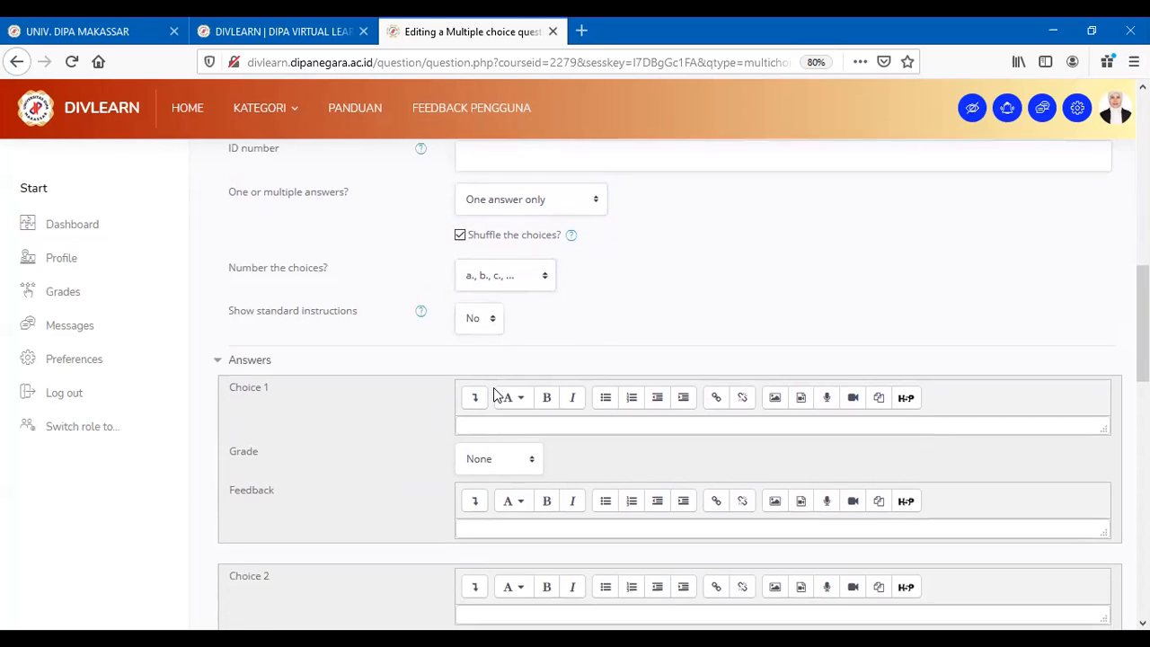
left_click(501, 407)
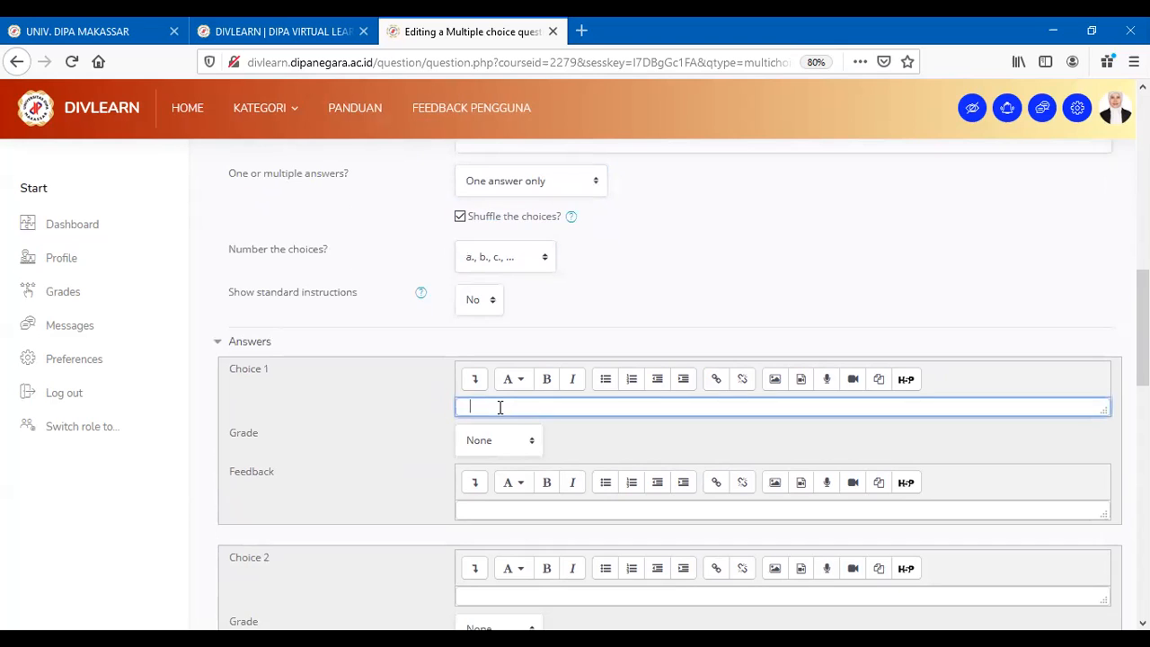
type("nama")
scroll(553, 503, "down", 1)
scroll(554, 504, "down", 3)
left_click(525, 383)
type("Int")
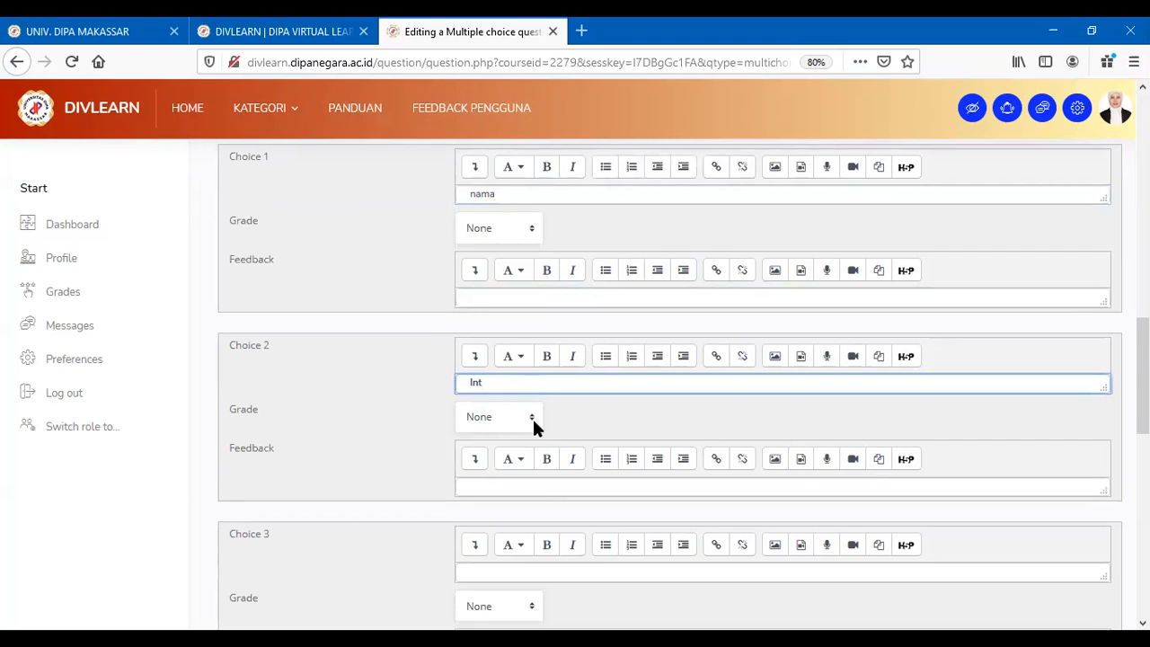
Enter "char" as answer choice 3 and "semua benar" as answer choice 4
scroll(534, 422, "down", 3)
left_click(507, 431)
type("chsr")
key("BackSpace")
key("BackSpace")
type("a")
scroll(529, 539, "down", 3)
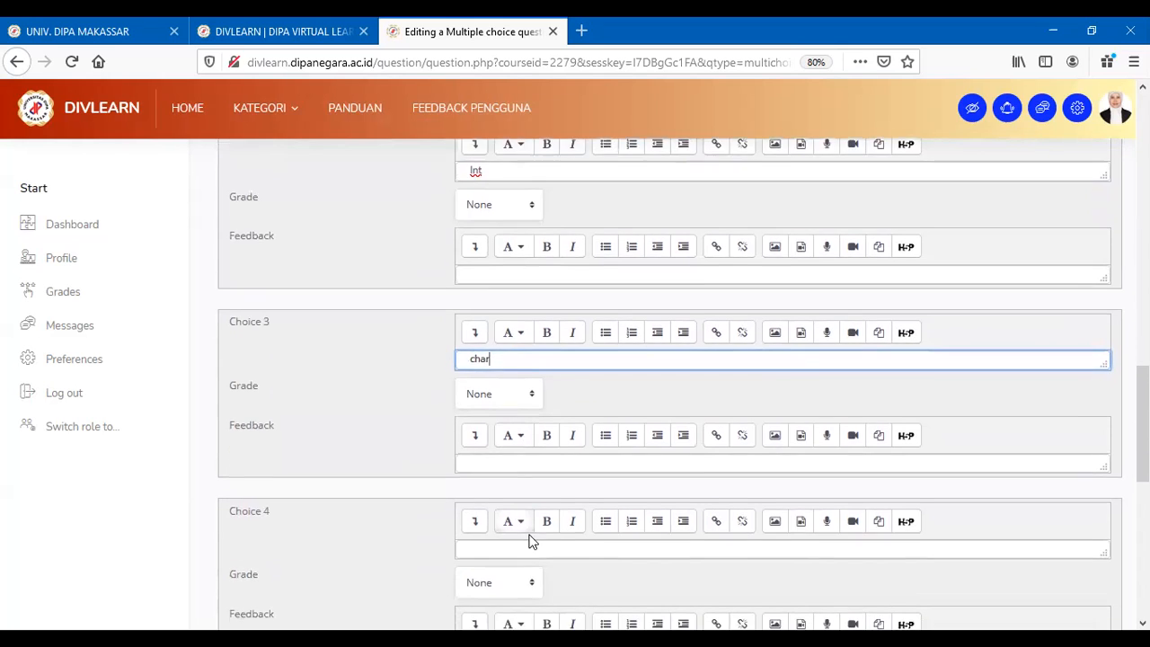
left_click(509, 480)
type("semua b")
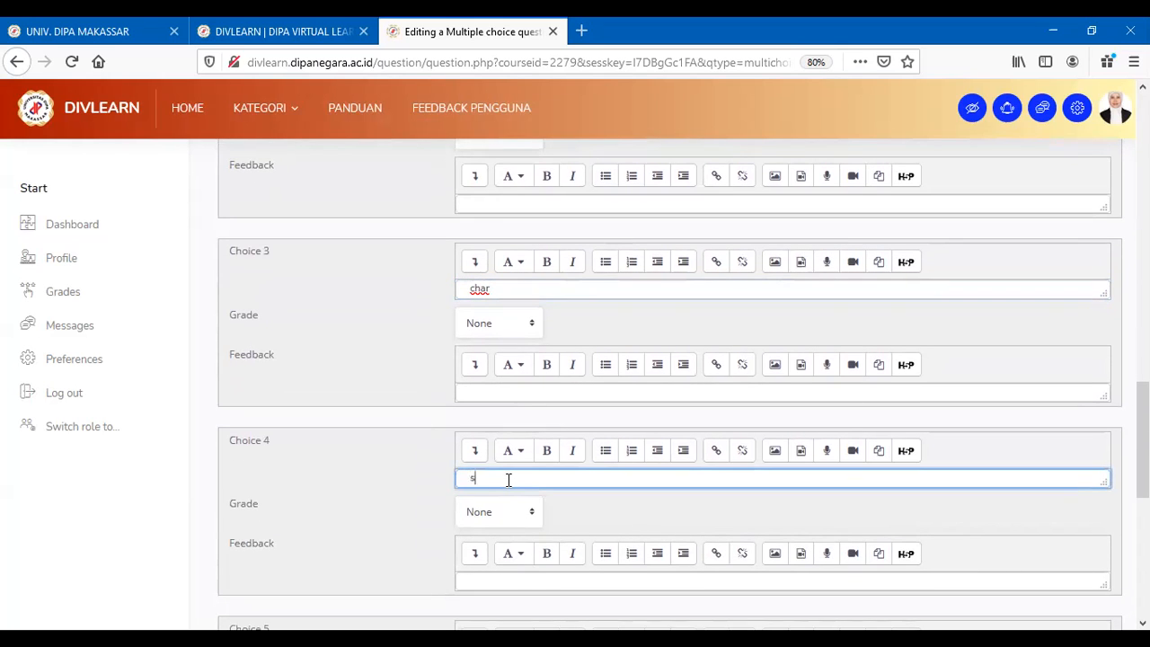
type("enar")
Set the grade of answer choice 1, "nama", to 100%
scroll(519, 500, "down", 2)
scroll(512, 495, "up", 6)
scroll(532, 364, "up", 4)
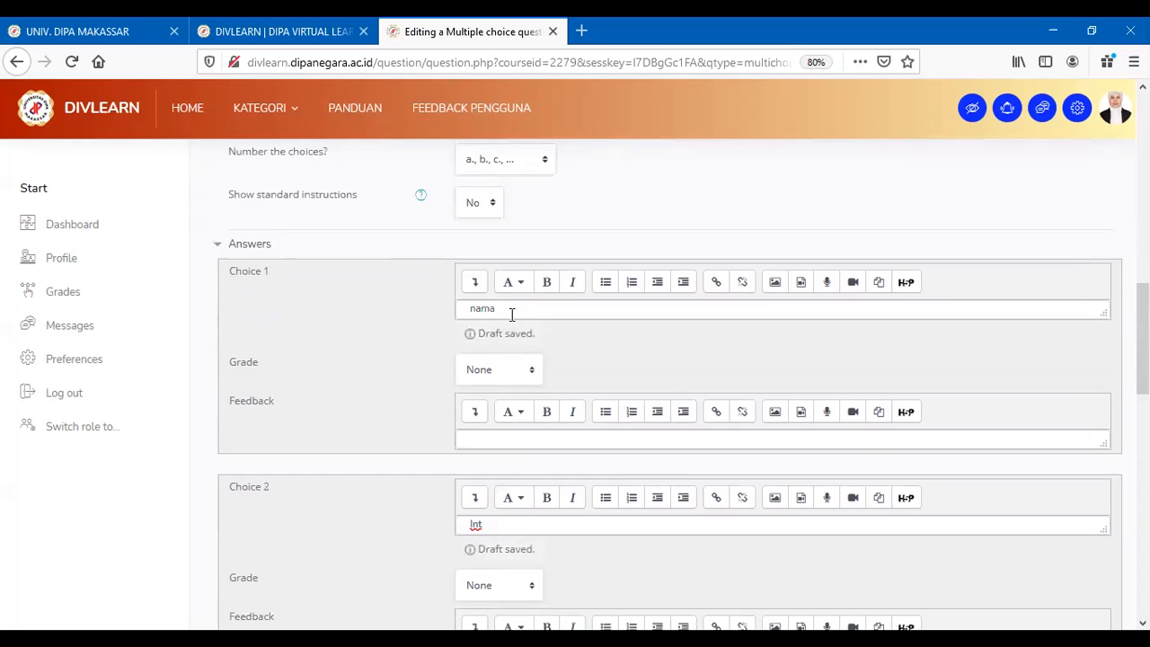
left_click(532, 370)
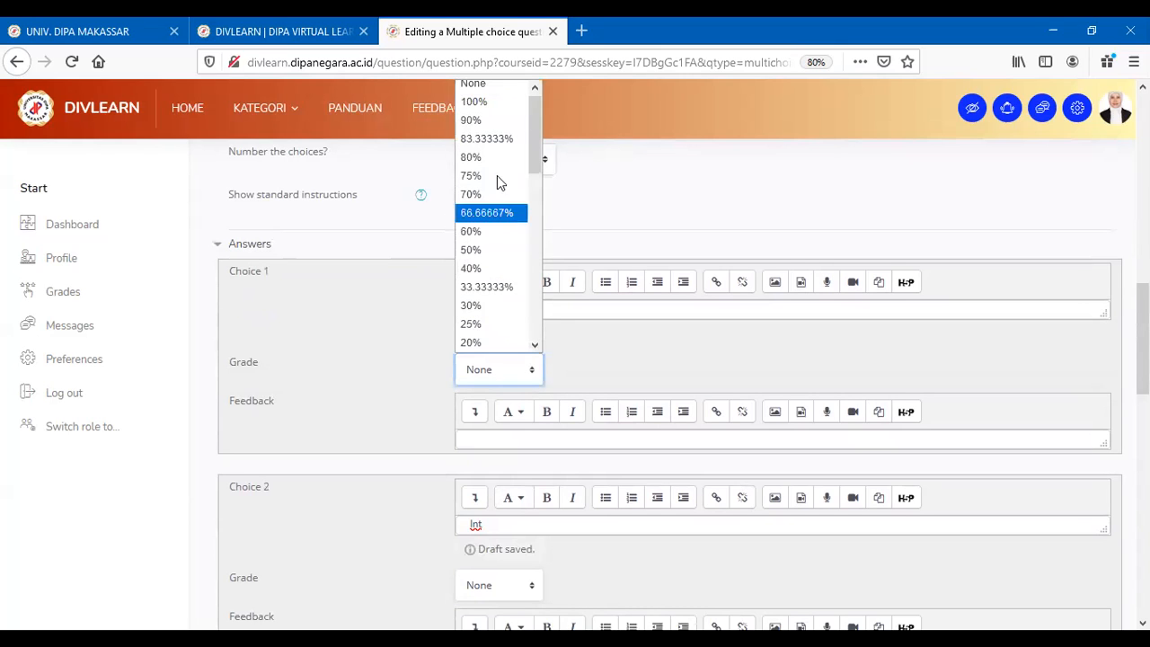
left_click(497, 110)
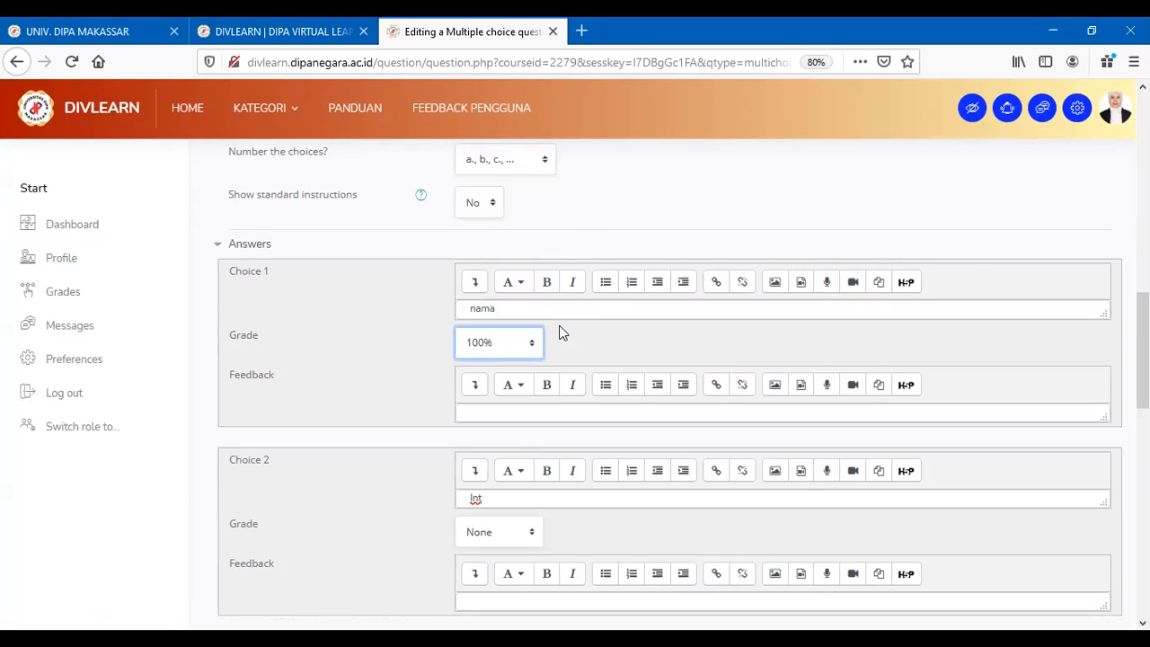
Leave choice 5 blank and save the multiple choice question to the quiz
scroll(736, 440, "down", 10)
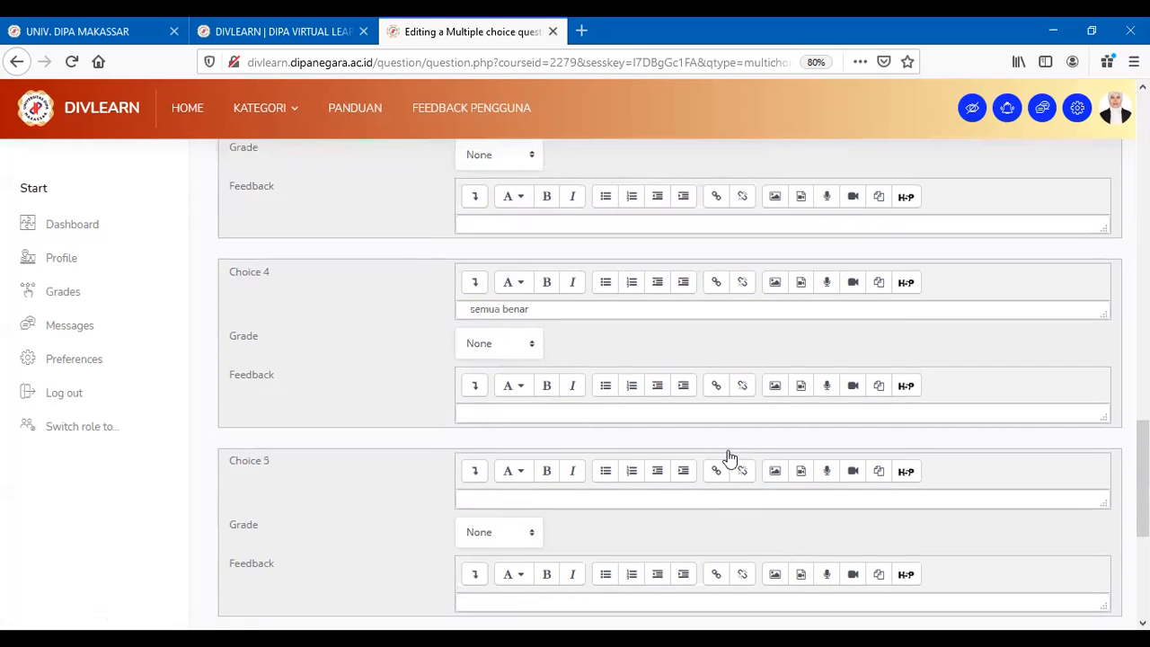
left_click(522, 495)
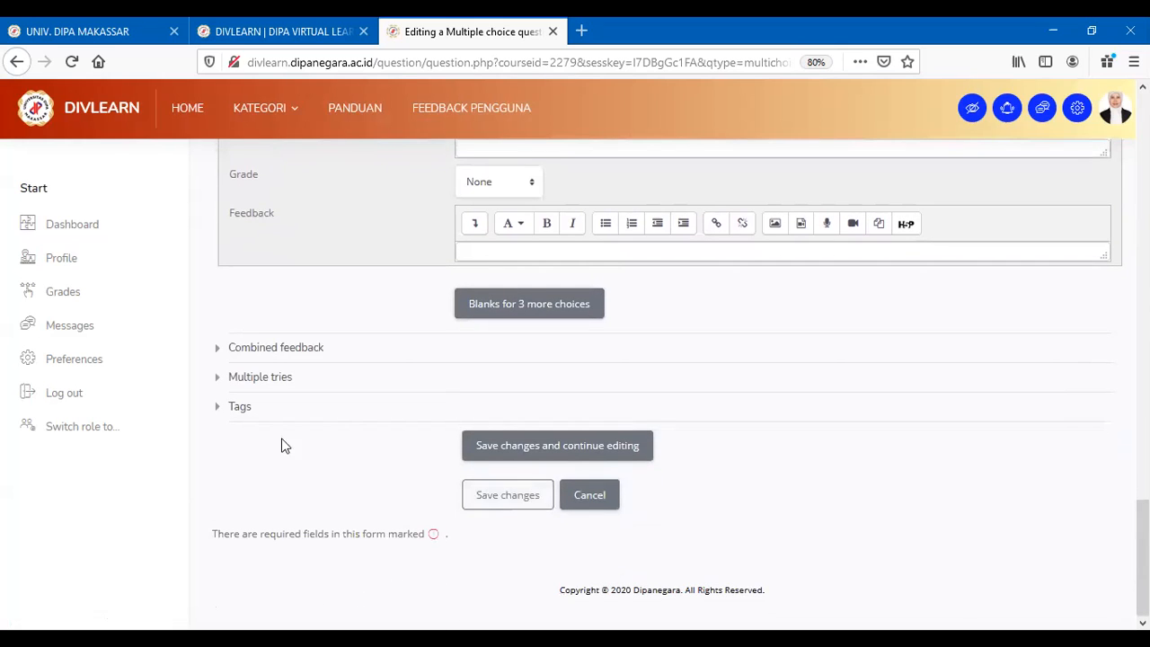
left_click(522, 499)
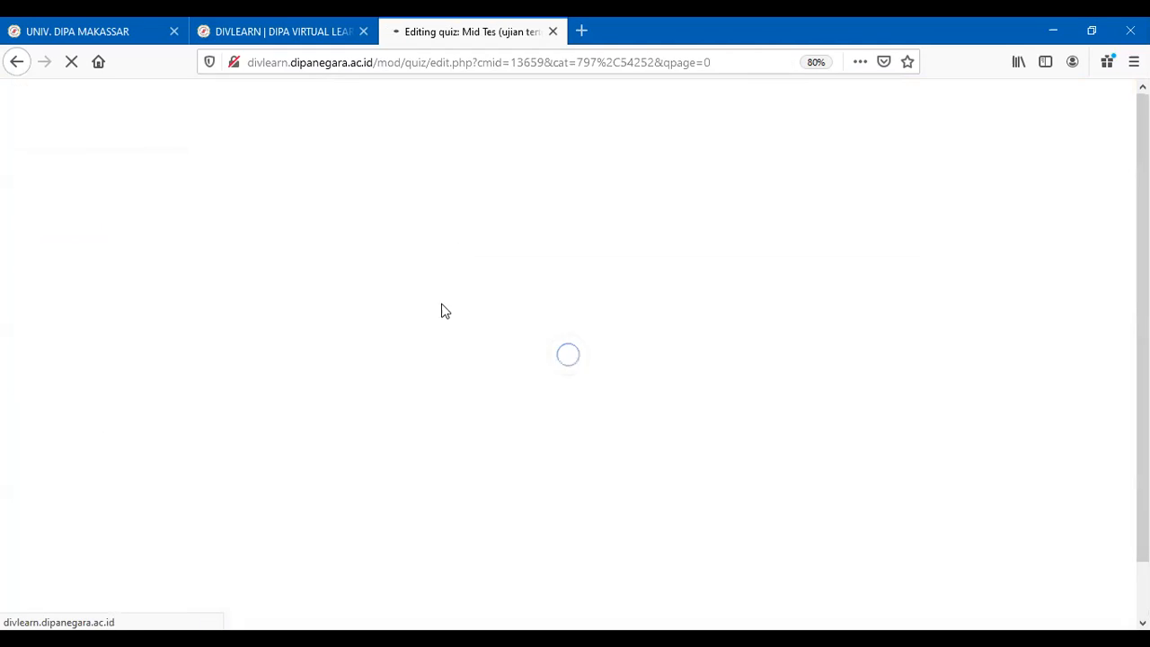
Set the quiz's maximum grade to 100.00 and save it
scroll(504, 422, "down", 4)
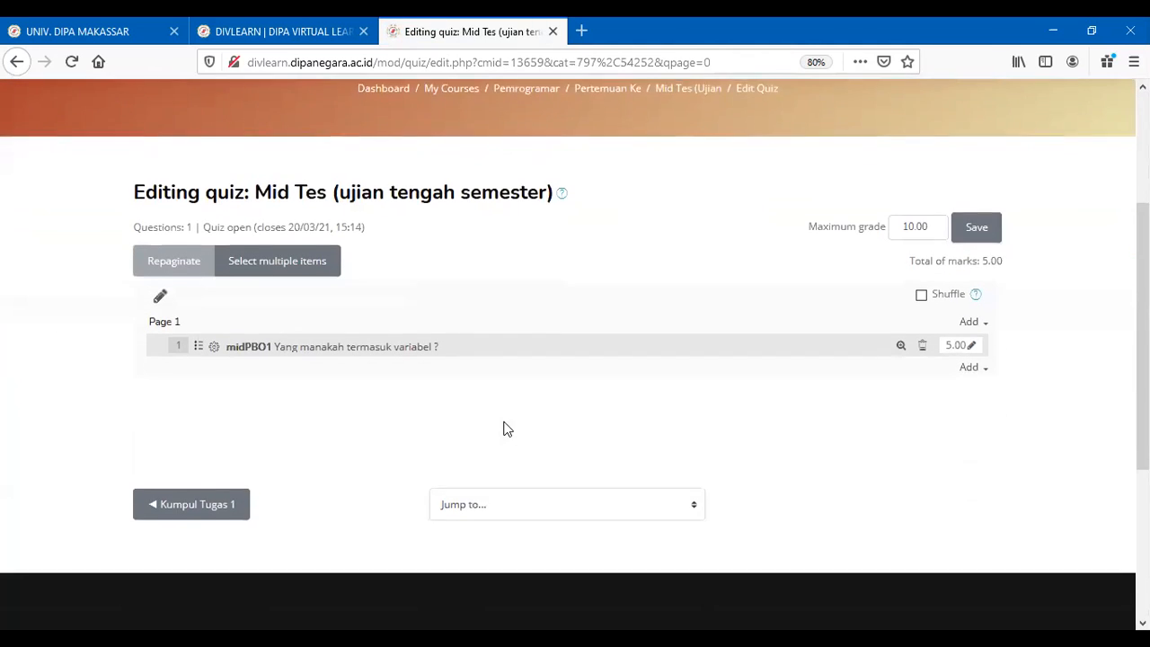
scroll(522, 427, "up", 1)
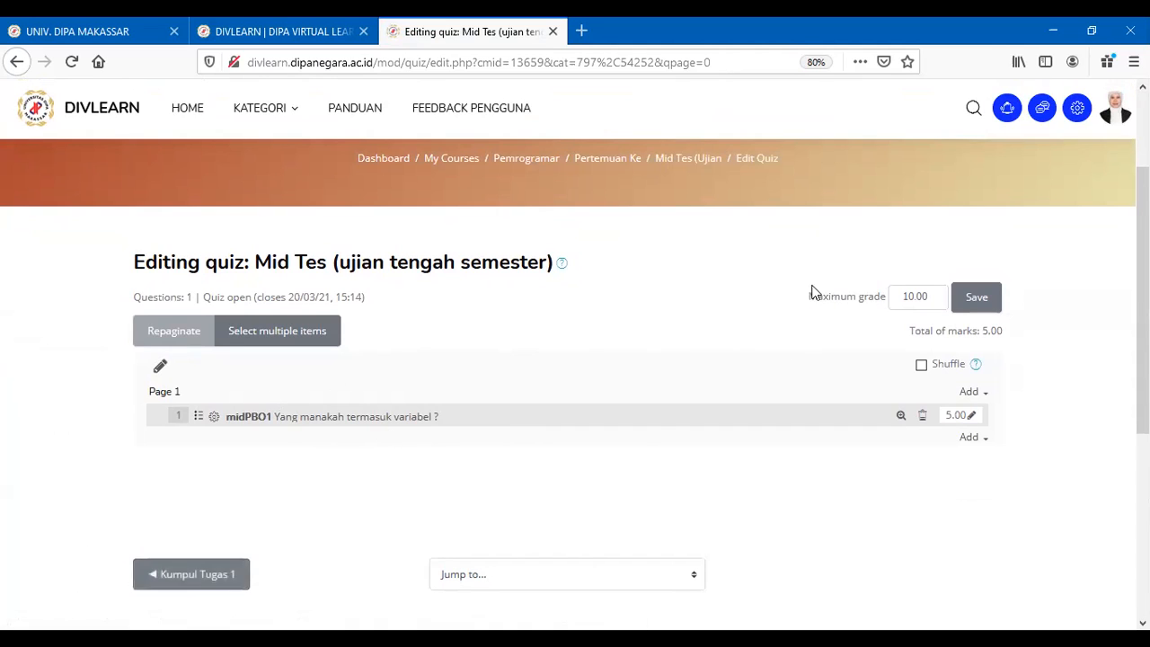
left_click(913, 297)
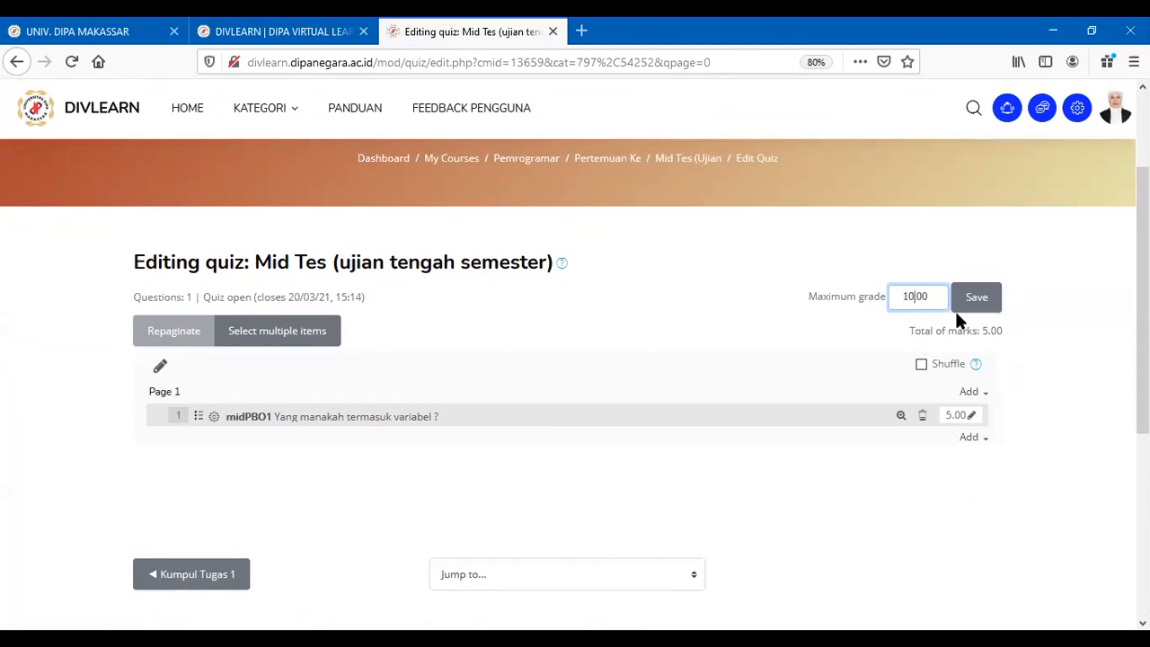
type("0")
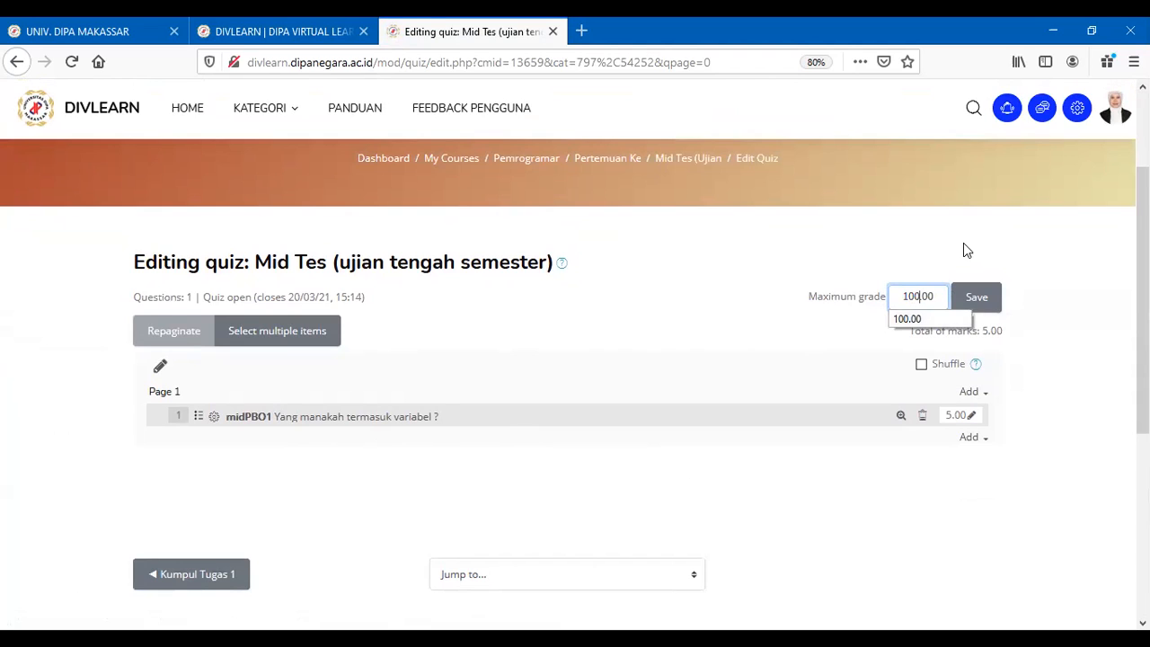
left_click(976, 299)
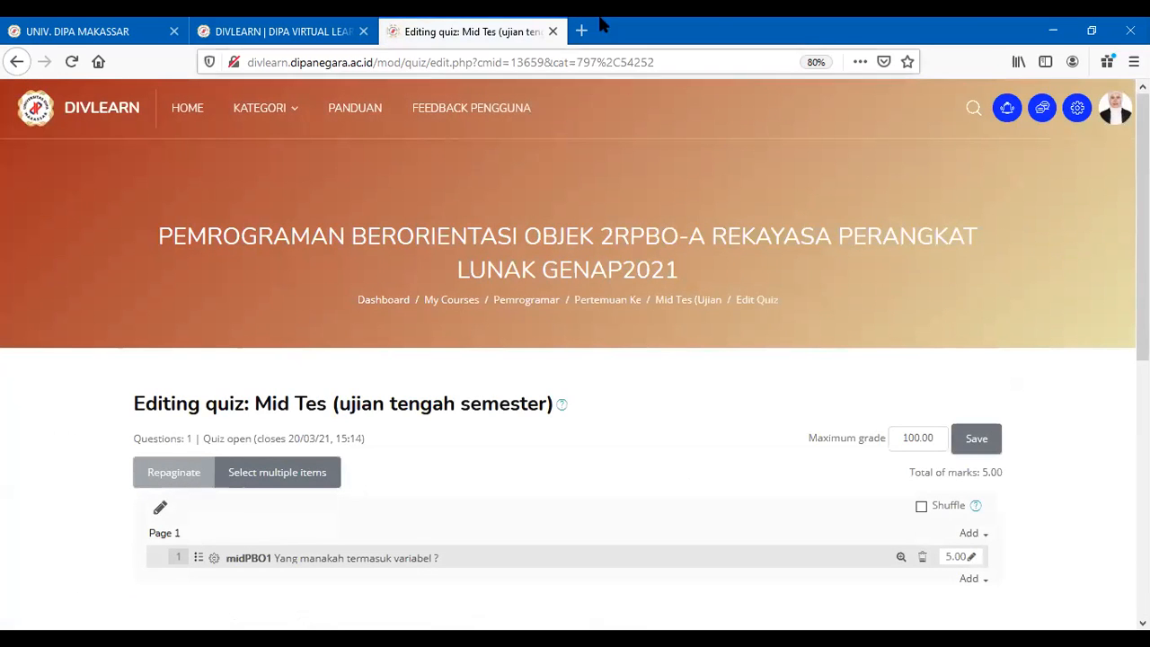
Open the midPBO1 question for editing and review its answer choices and their grades, keeping 100% for choice 1
scroll(735, 394, "down", 3)
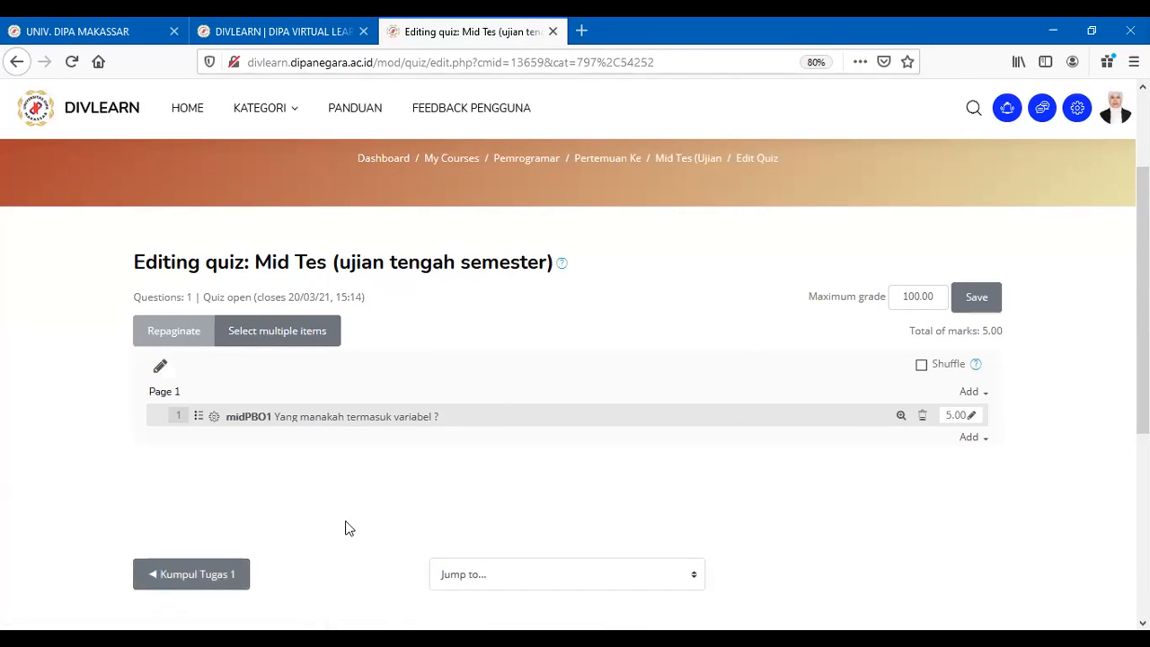
scroll(398, 534, "up", 3)
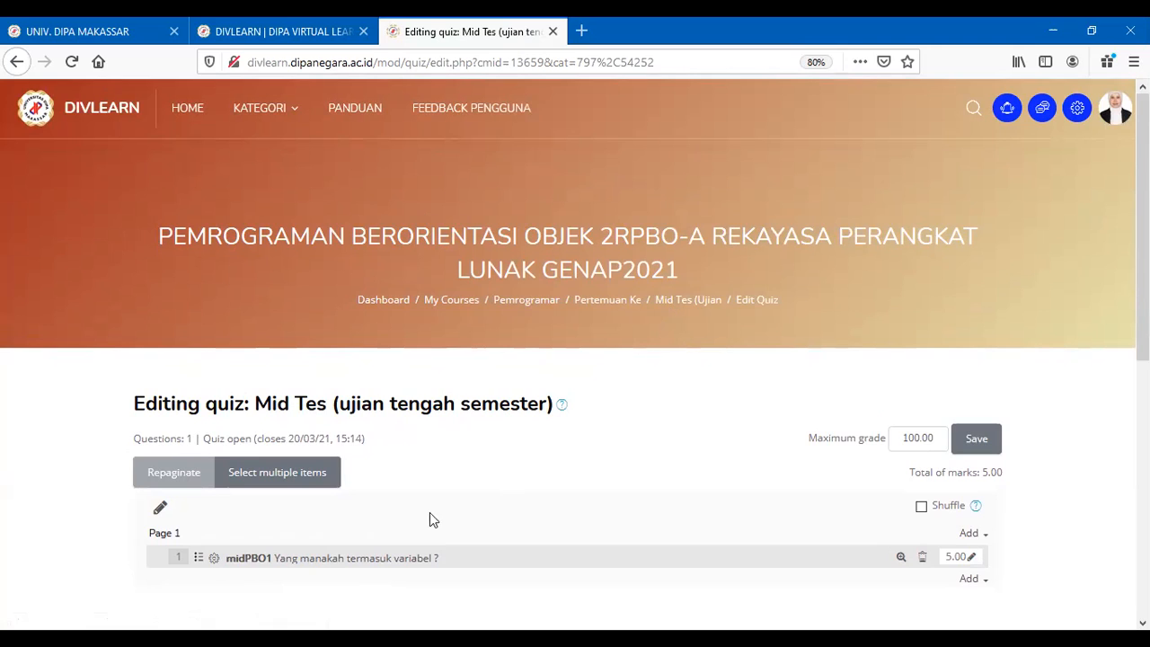
left_click(351, 558)
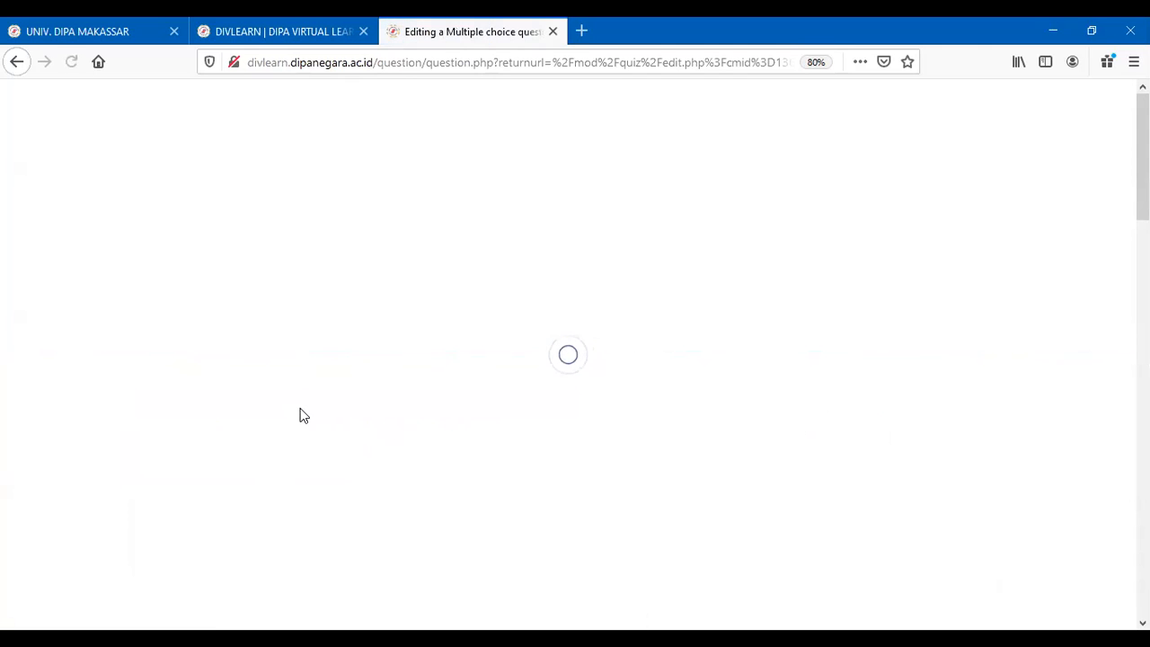
scroll(529, 424, "down", 5)
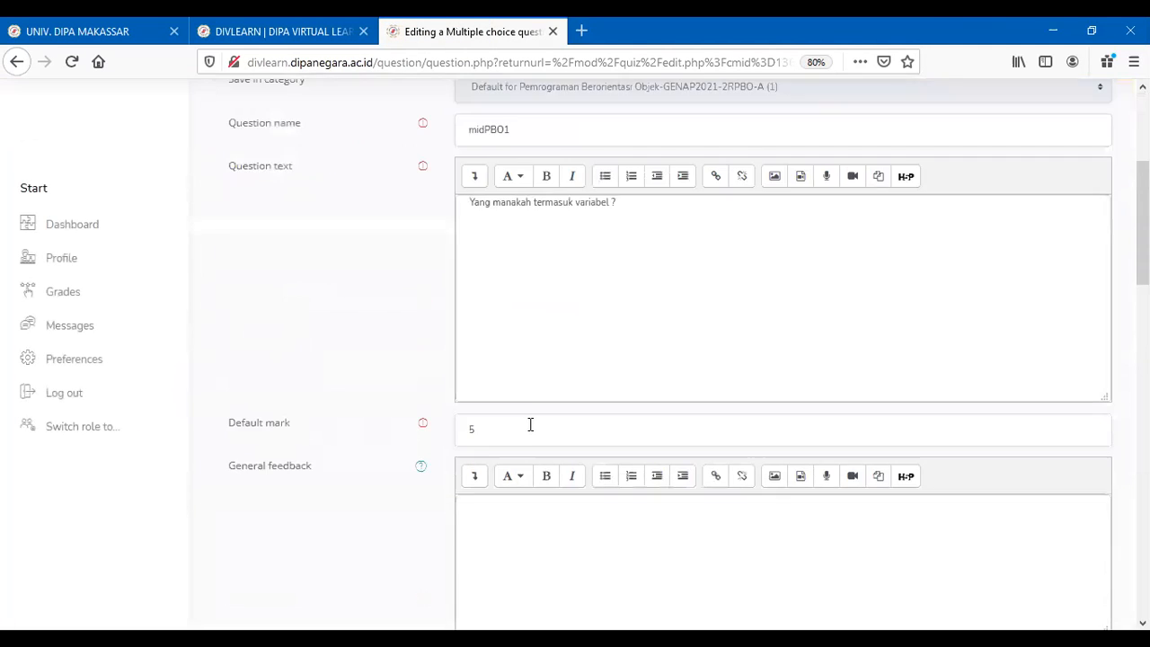
scroll(530, 424, "down", 10)
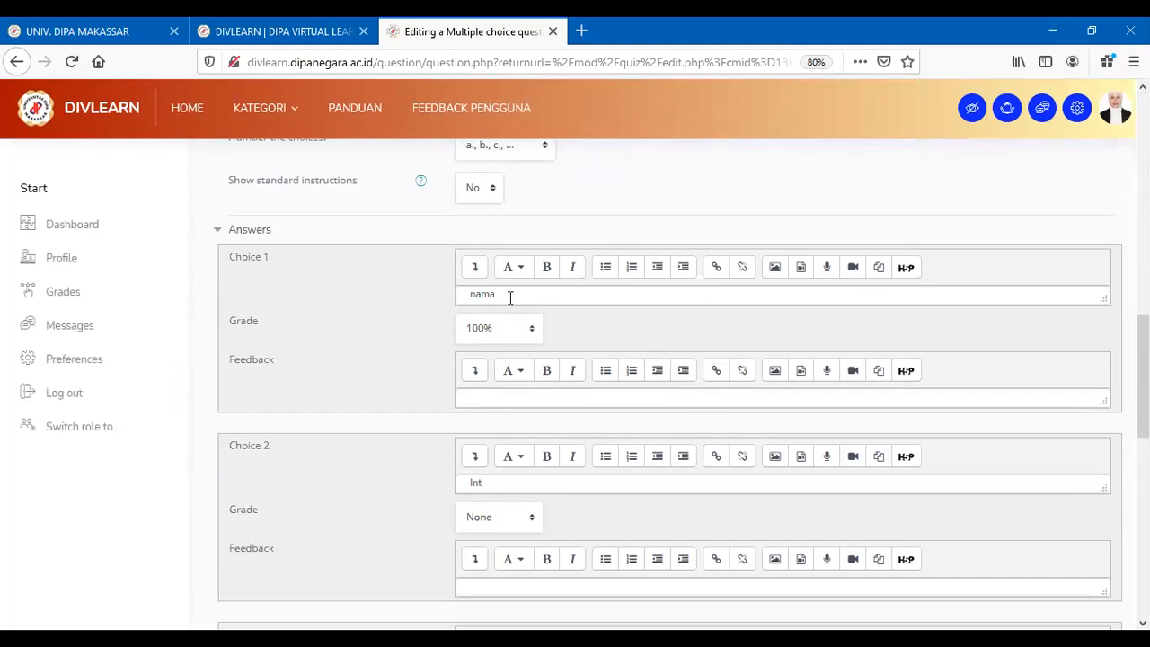
left_click(526, 333)
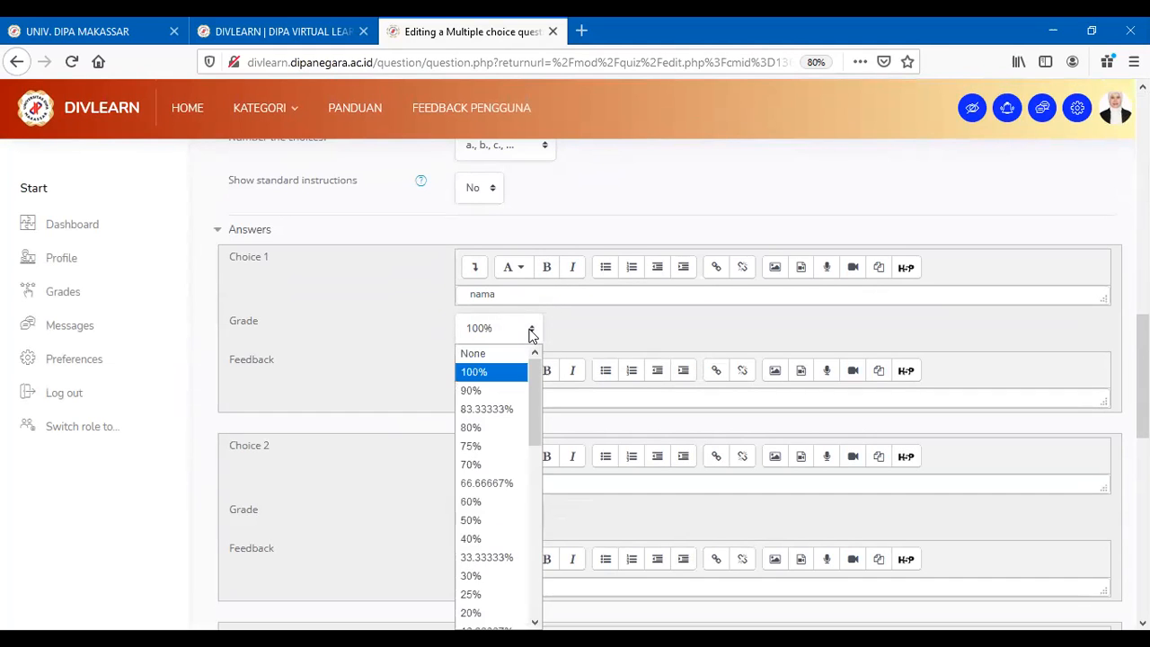
left_click(493, 372)
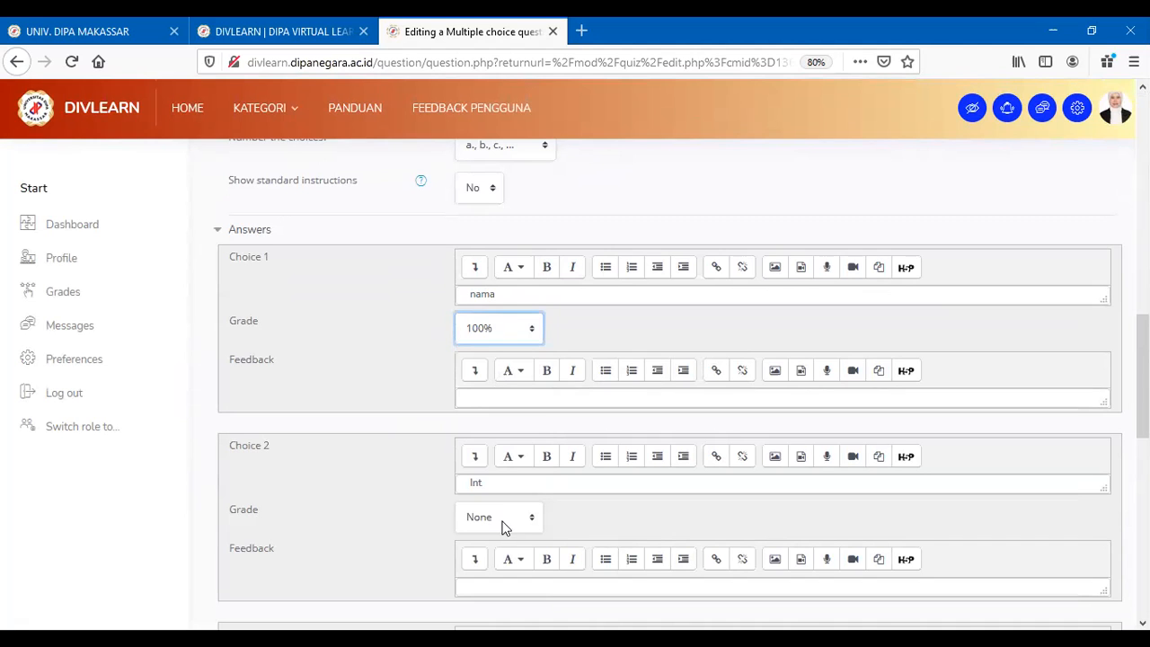
scroll(520, 555, "down", 1)
scroll(521, 555, "down", 3)
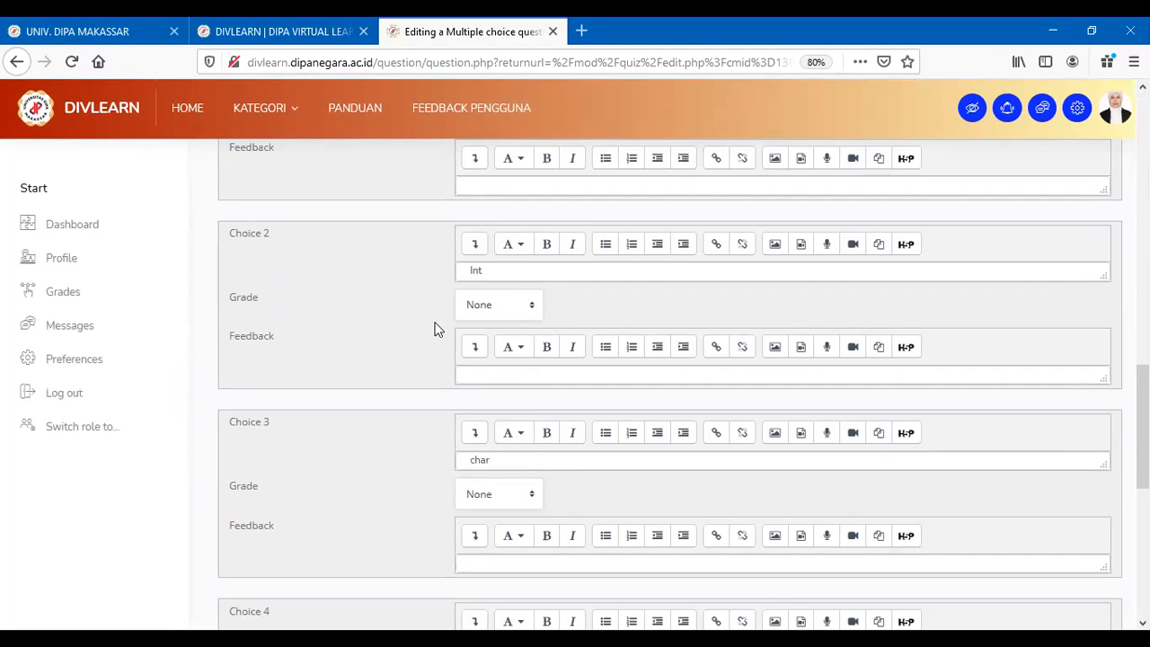
scroll(521, 310, "up", 3)
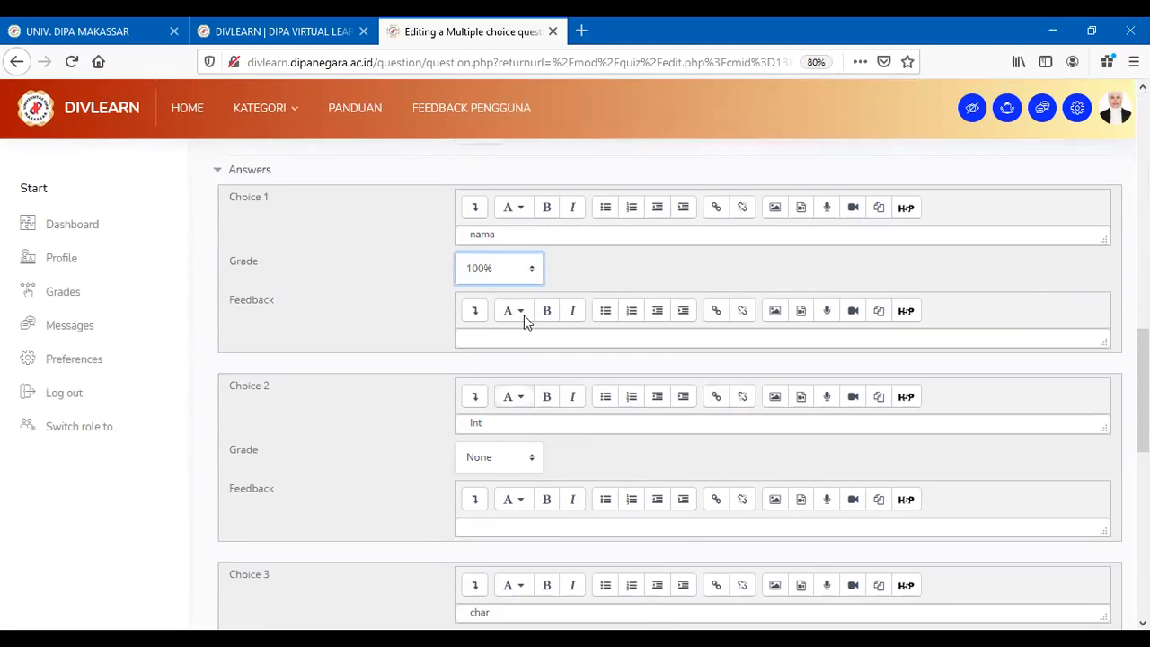
Check the remaining answer choices of the midPBO1 question and leave its editing form without saving
scroll(497, 541, "down", 3)
scroll(500, 543, "down", 1)
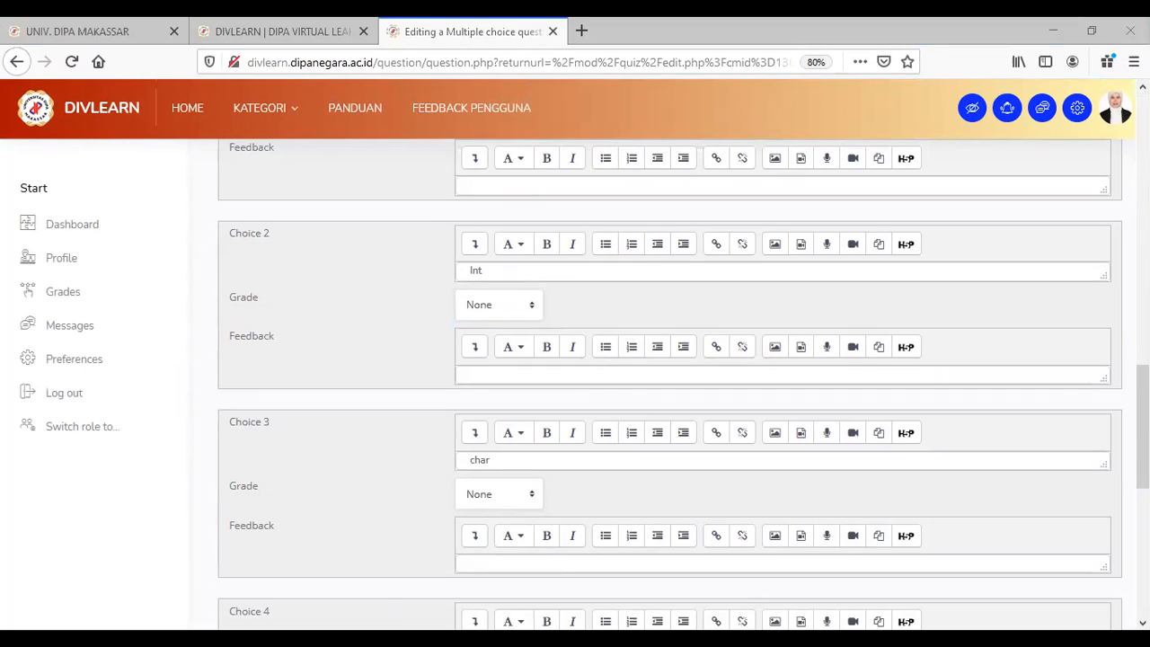
left_click(773, 40)
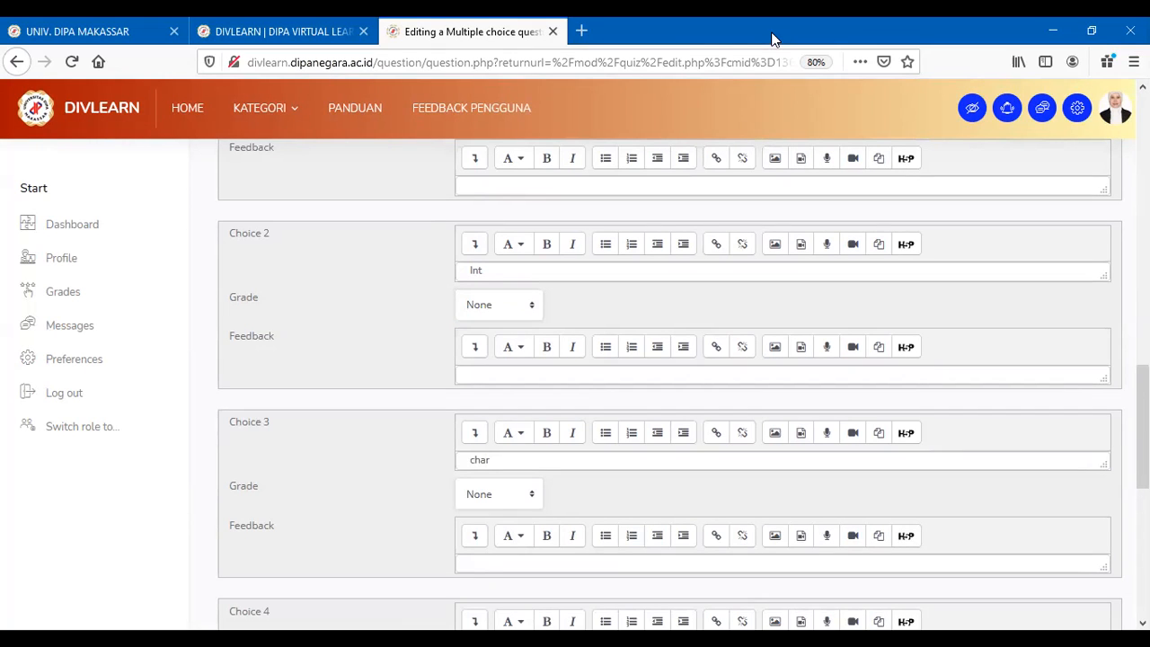
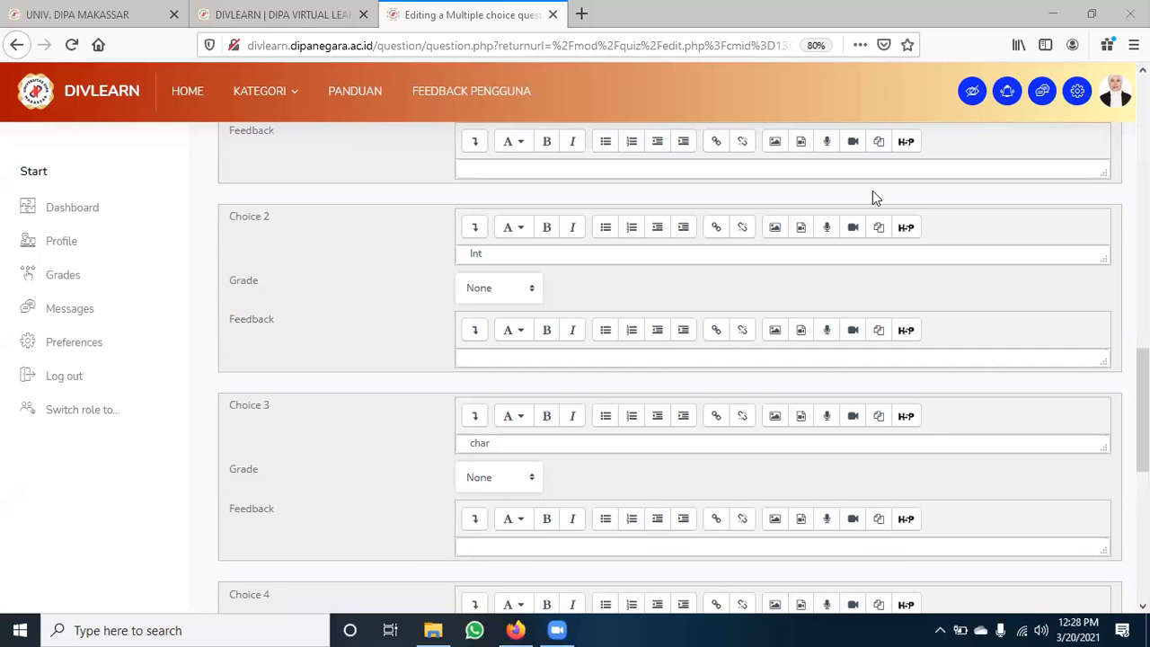
scroll(866, 326, "up", 1)
scroll(835, 378, "down", 8)
scroll(832, 388, "down", 1)
left_click(586, 485)
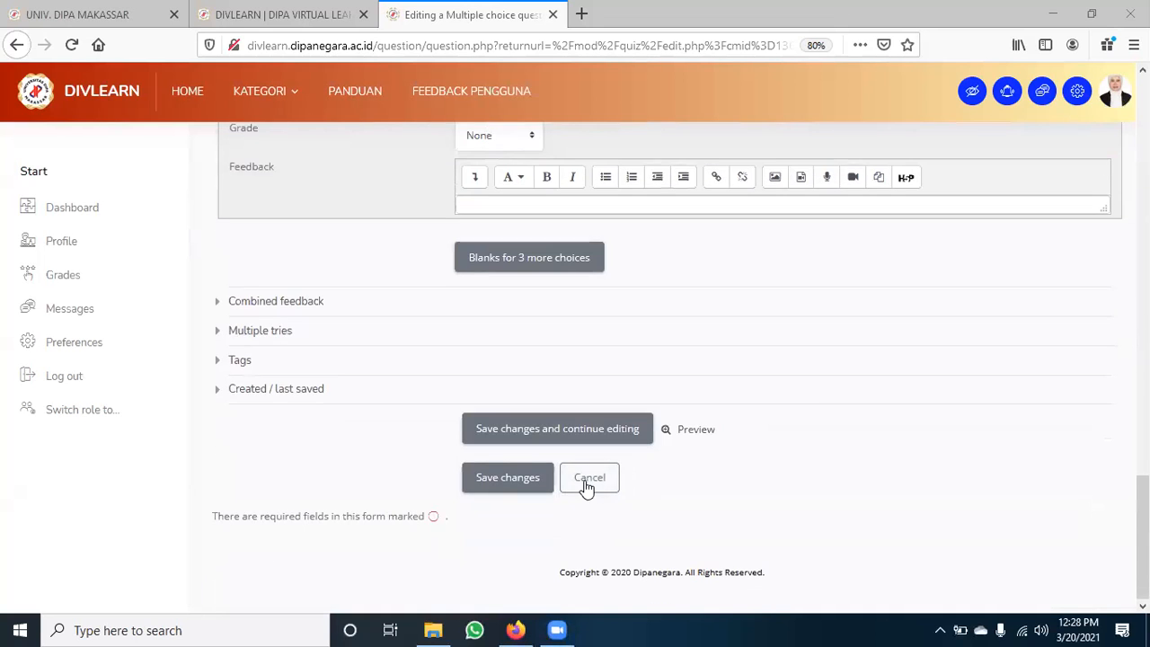
left_click(589, 482)
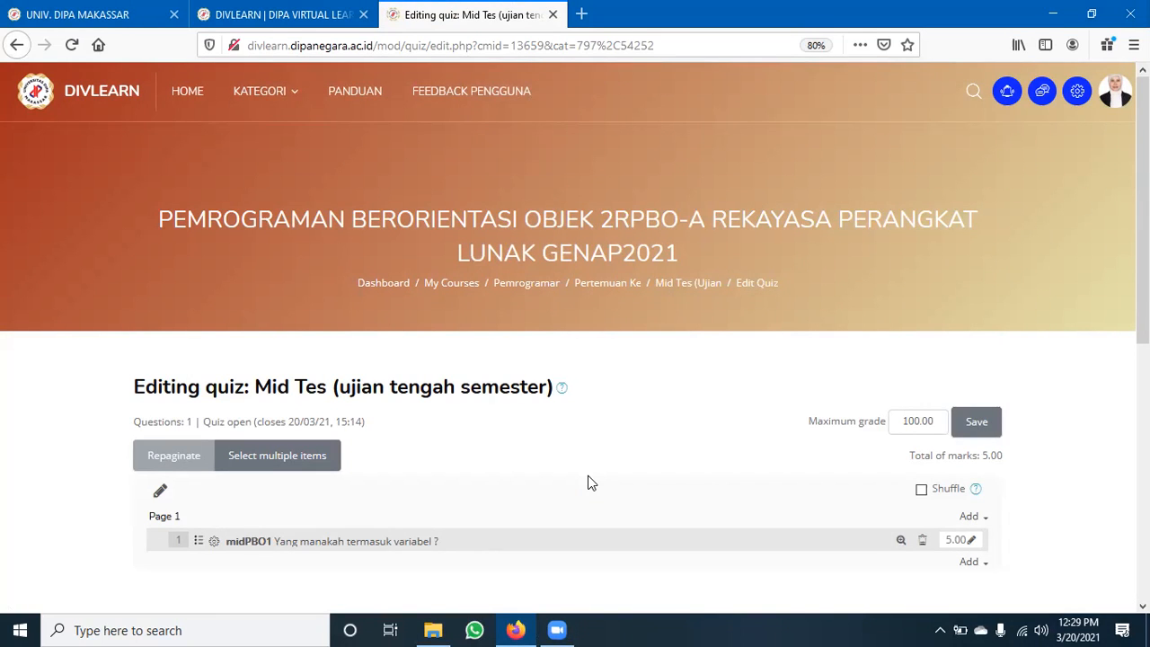
Leave the quiz editing page and return to the Pertemuan ke 1 section of the 2RPBO-A course
scroll(590, 476, "down", 3)
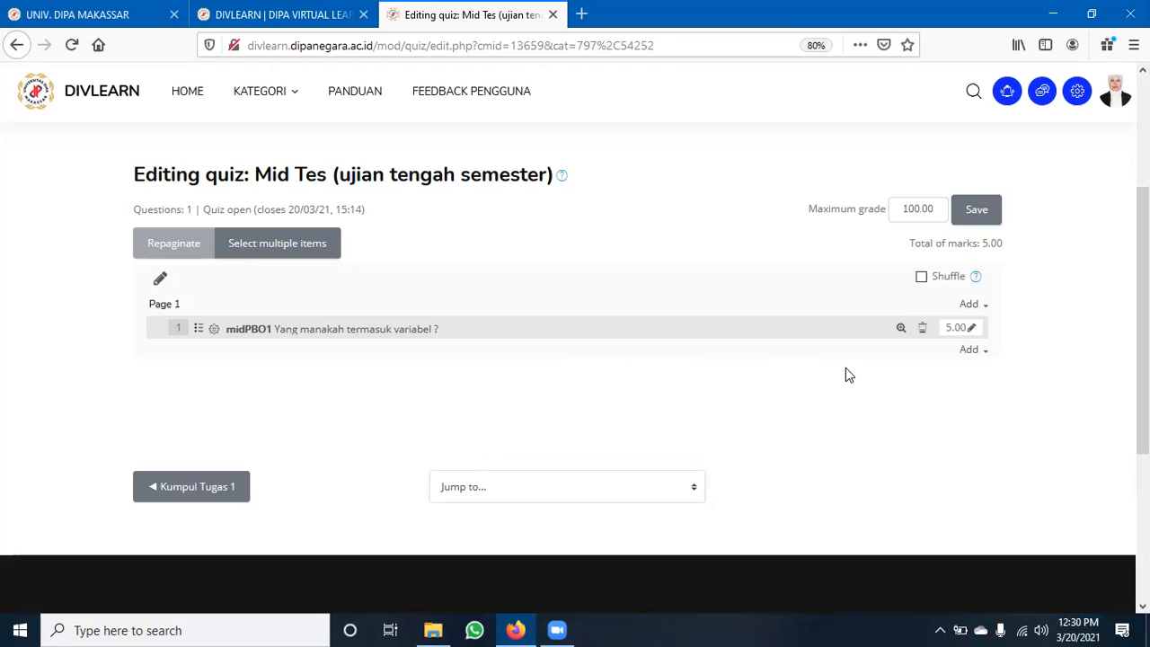
scroll(558, 322, "down", 1)
scroll(557, 322, "up", 3)
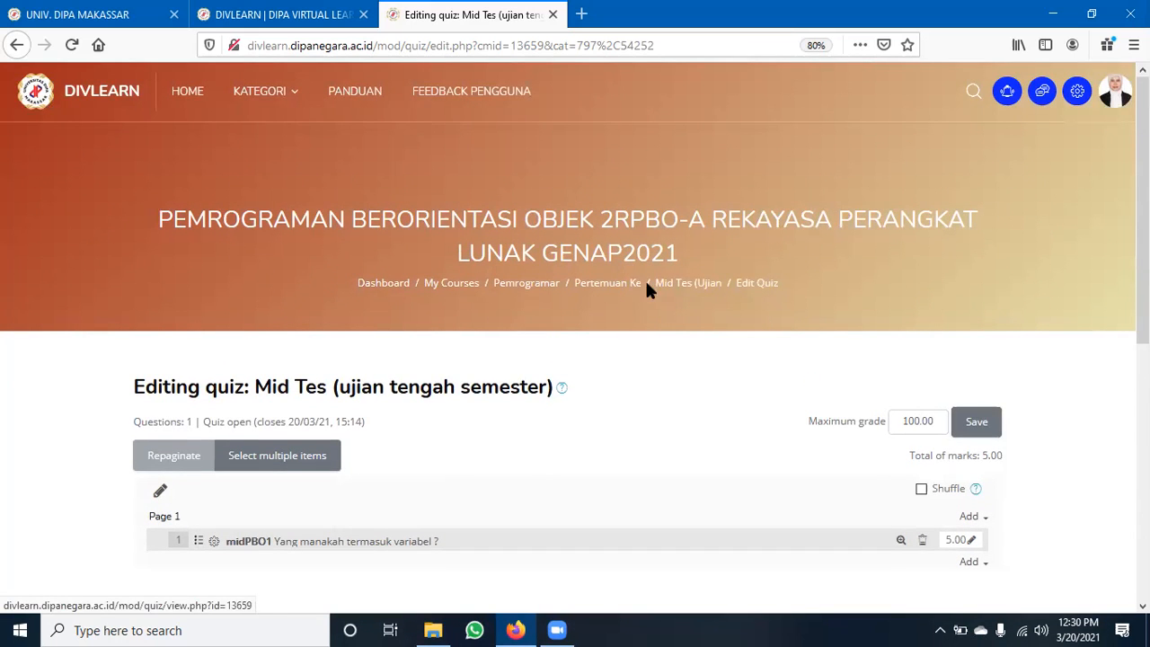
left_click(634, 293)
scroll(632, 347, "down", 3)
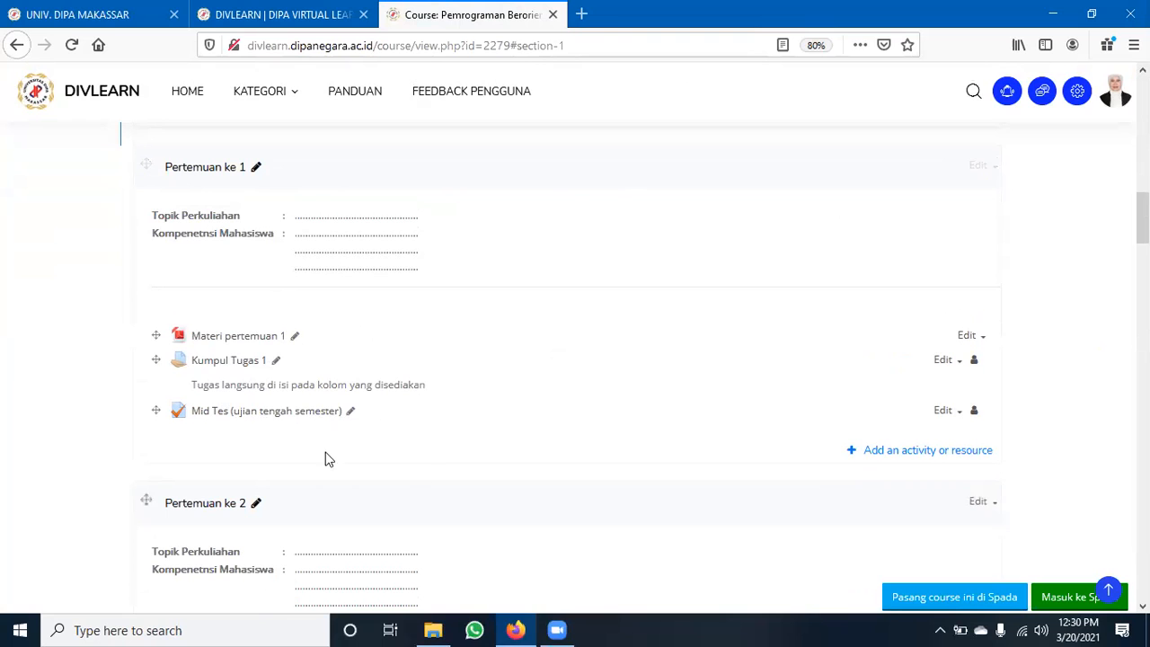
Open the Pemrograman Berorientasi Objek course of class 6TPBO-F from the DIVLEARN class list
left_click(282, 16)
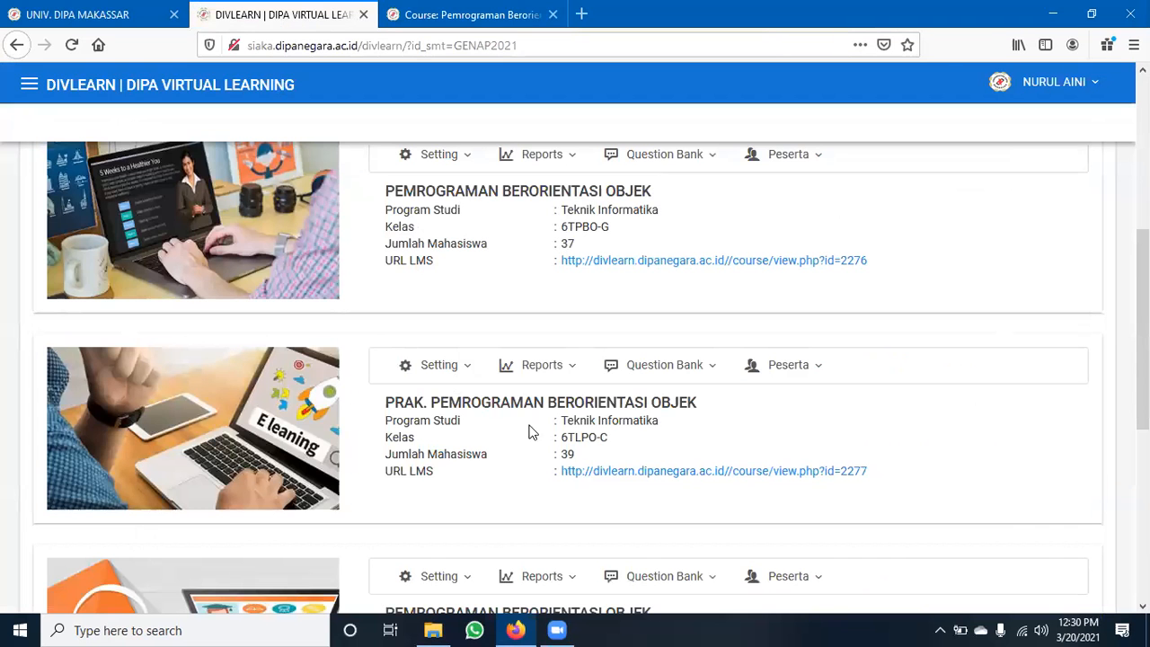
scroll(564, 532, "down", 3)
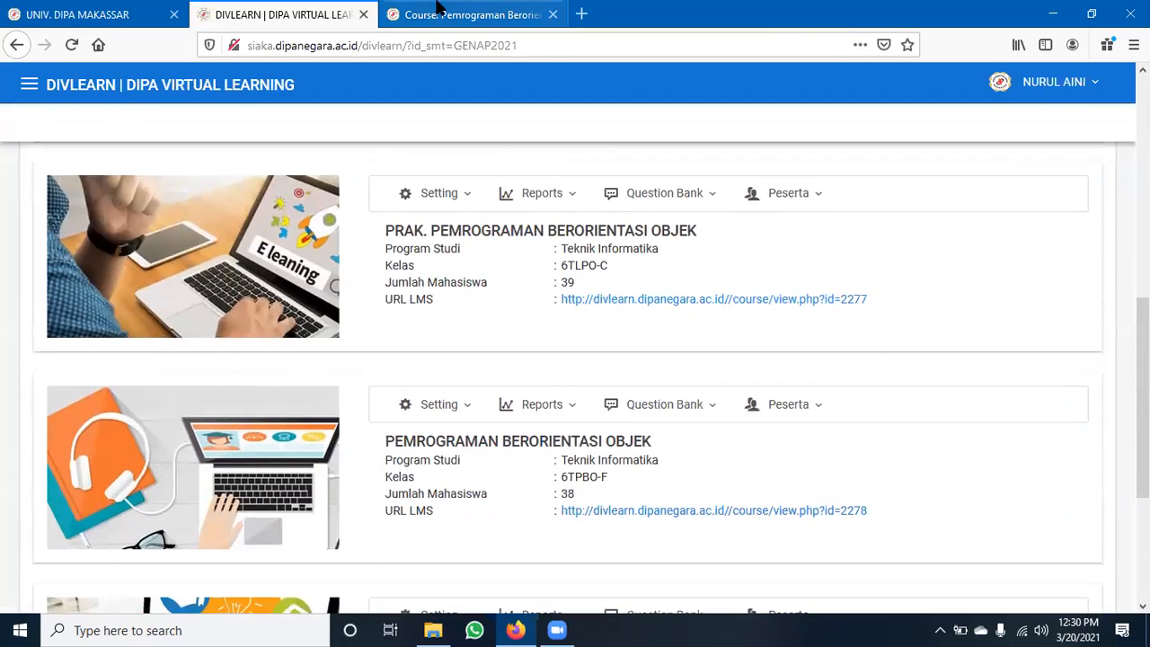
left_click(439, 10)
scroll(538, 273, "up", 5)
scroll(537, 273, "up", 5)
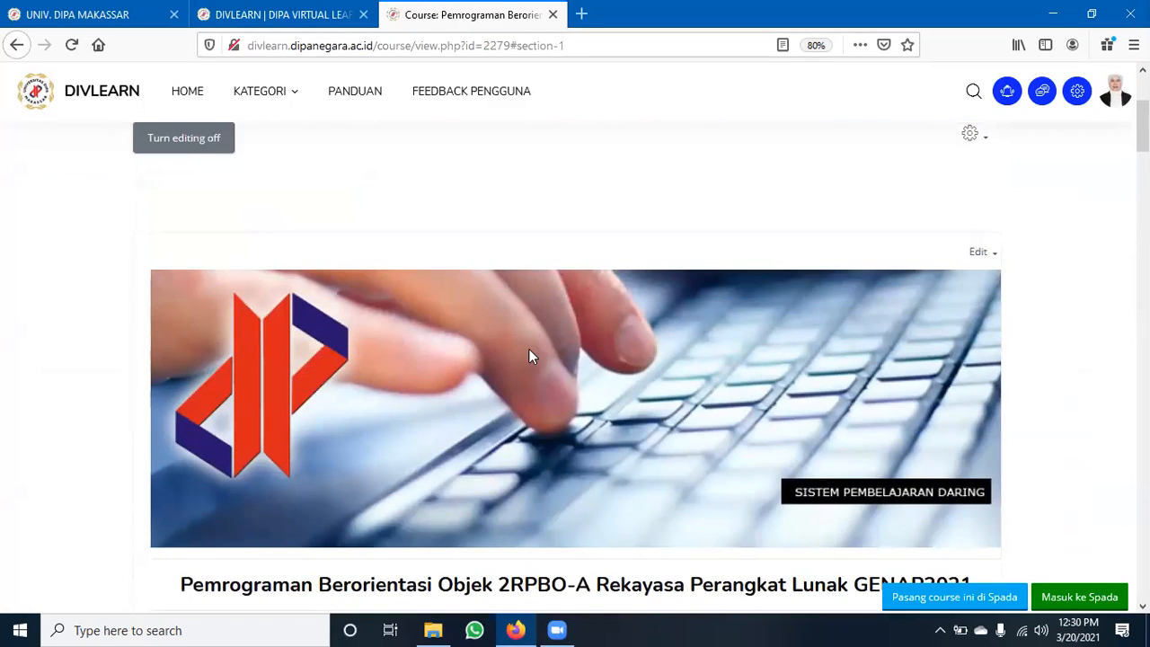
scroll(528, 349, "down", 1)
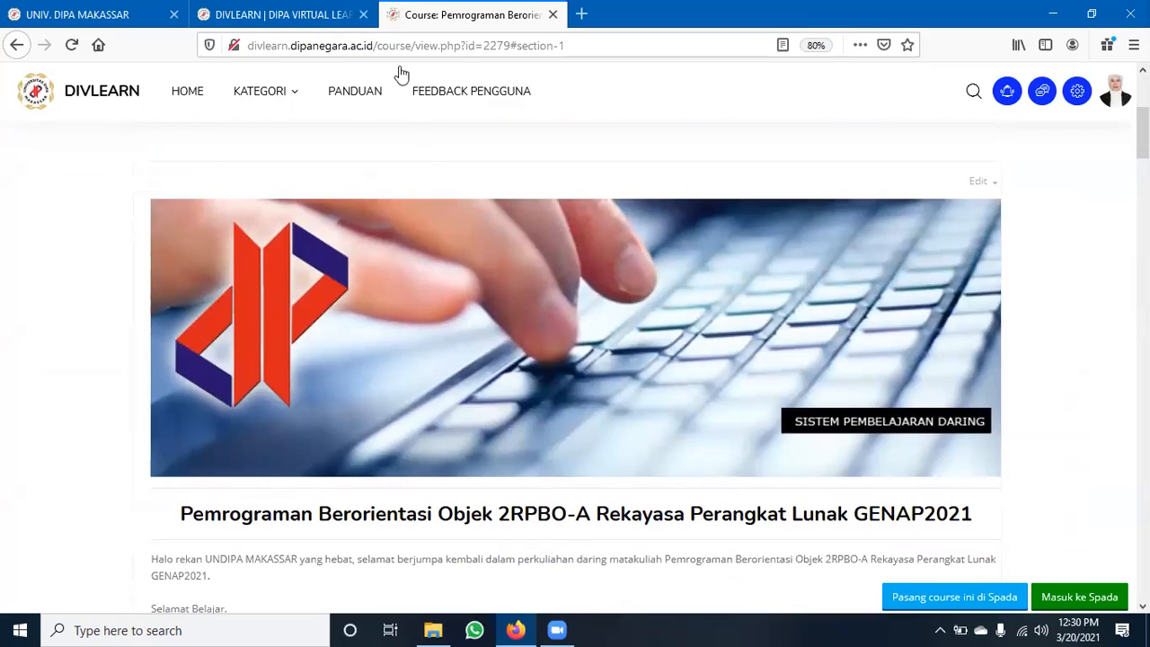
left_click(314, 13)
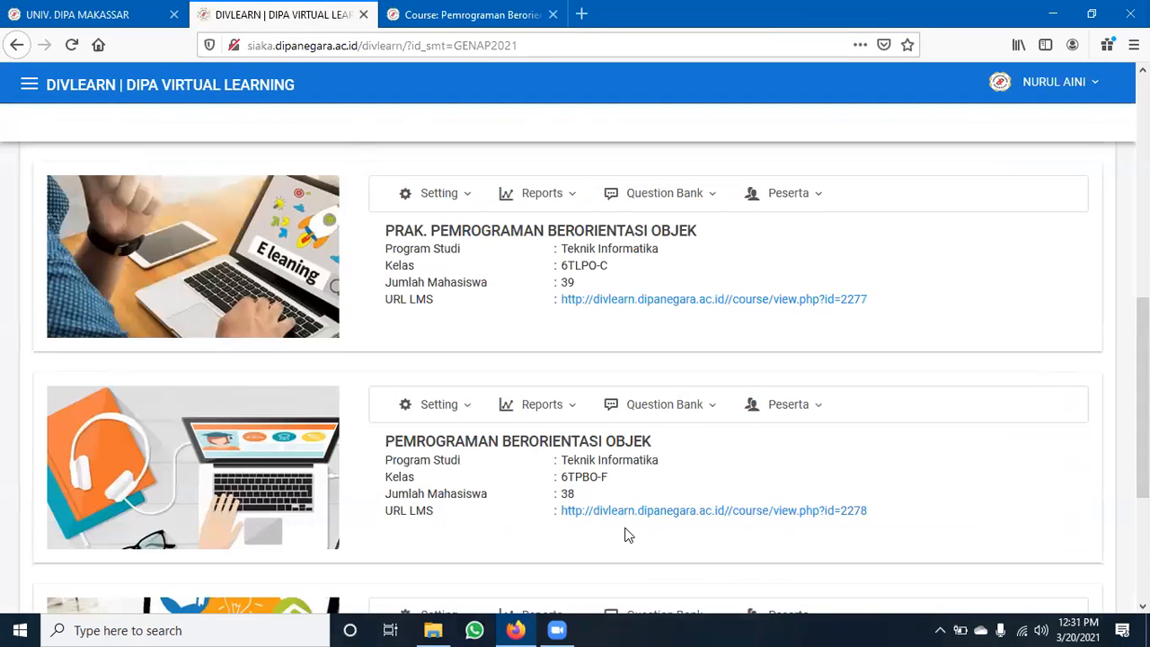
scroll(629, 535, "down", 2)
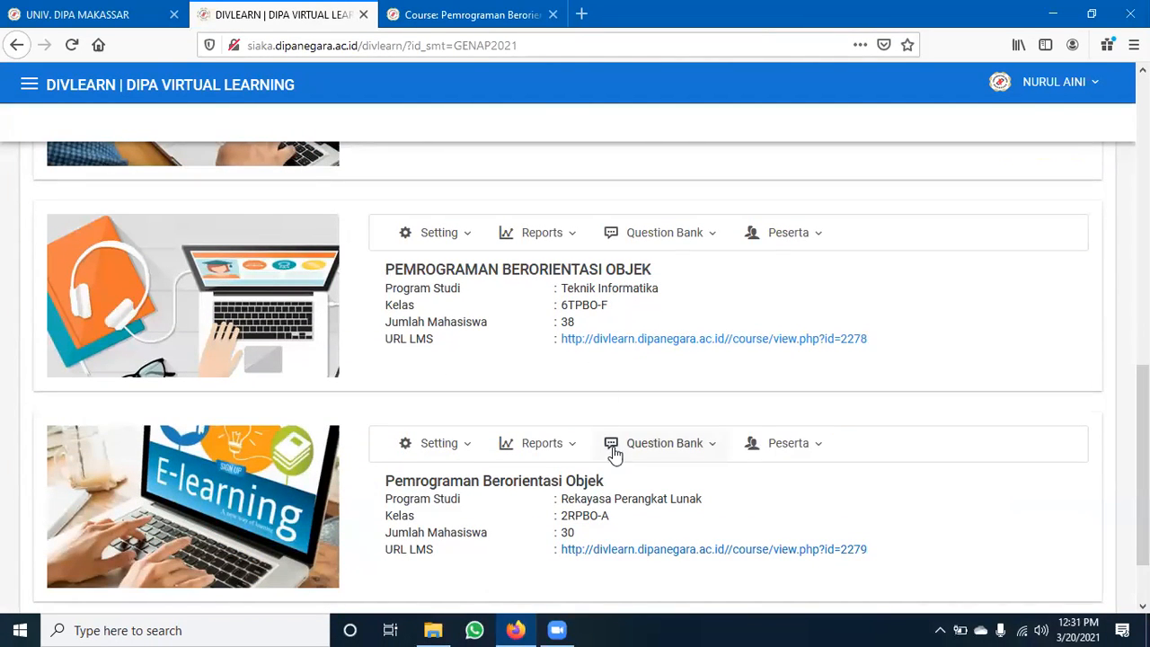
left_click(630, 346)
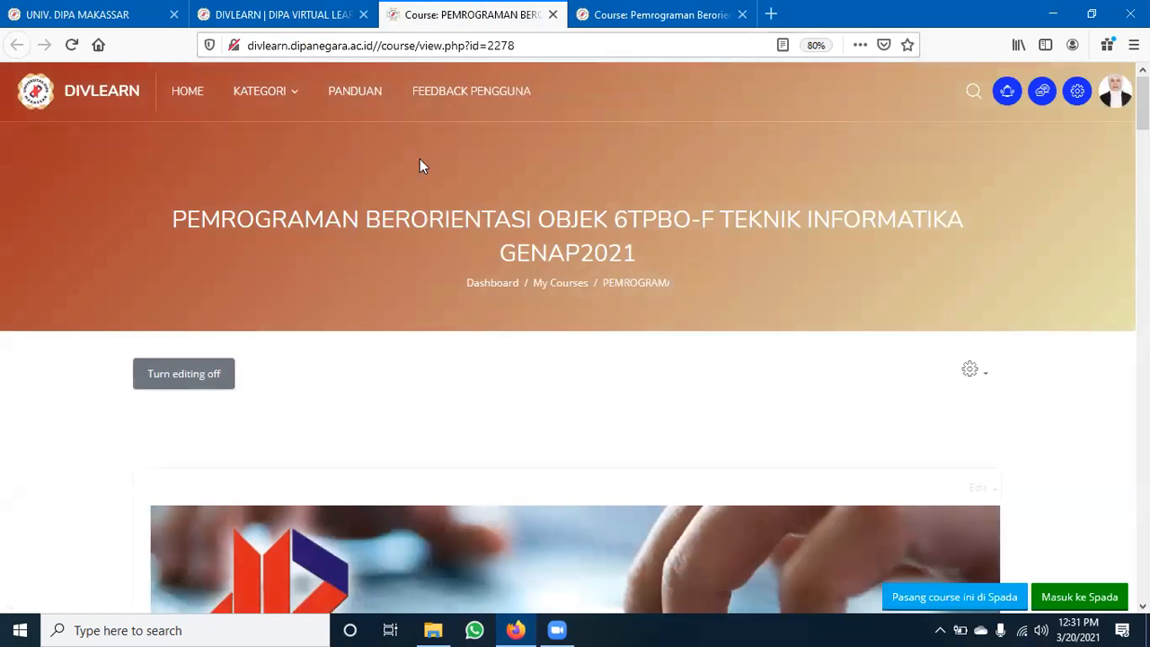
Look over the 6TPBO-F course page and open its General section for editing
scroll(495, 326, "down", 5)
scroll(504, 342, "down", 8)
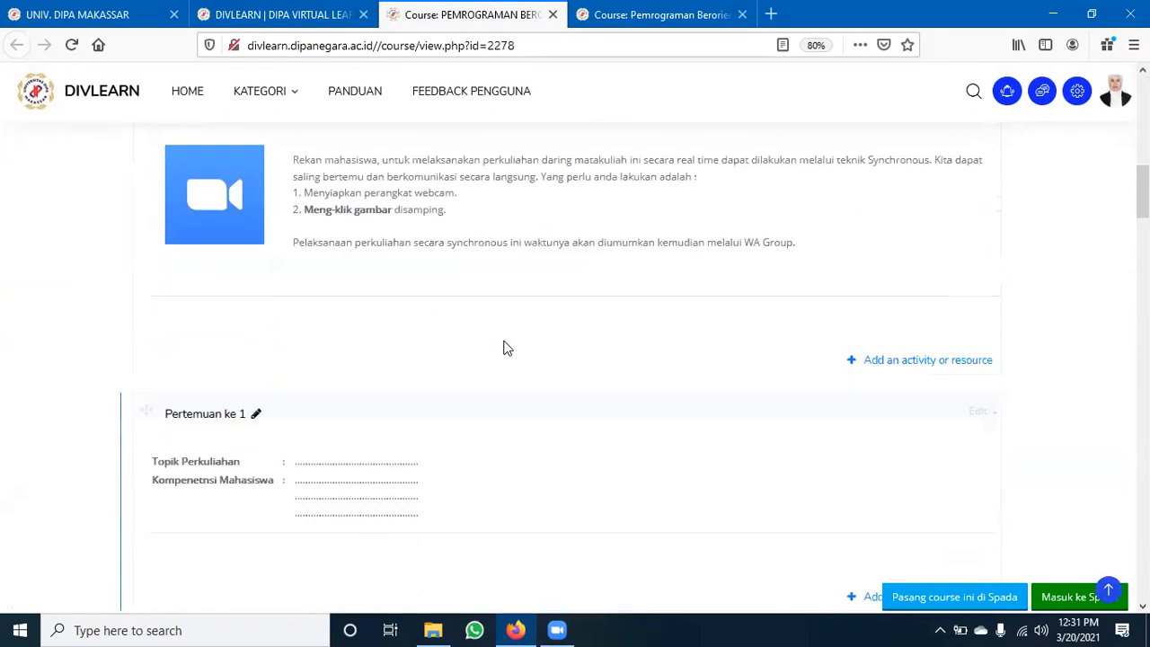
scroll(505, 346, "up", 4)
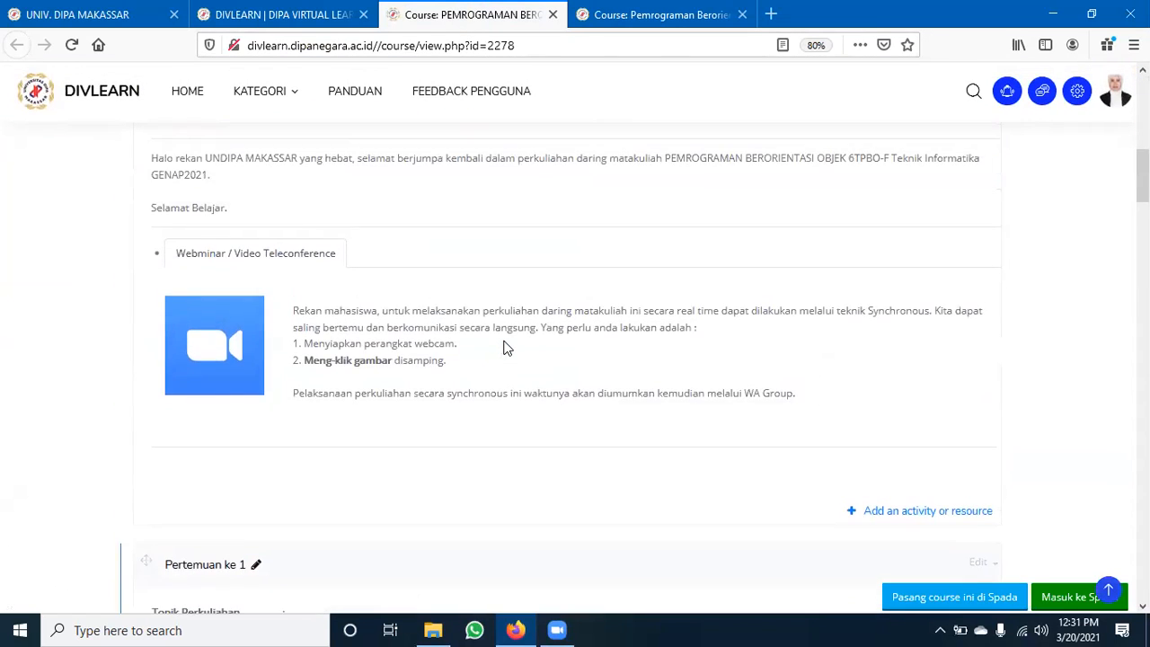
scroll(715, 486, "up", 2)
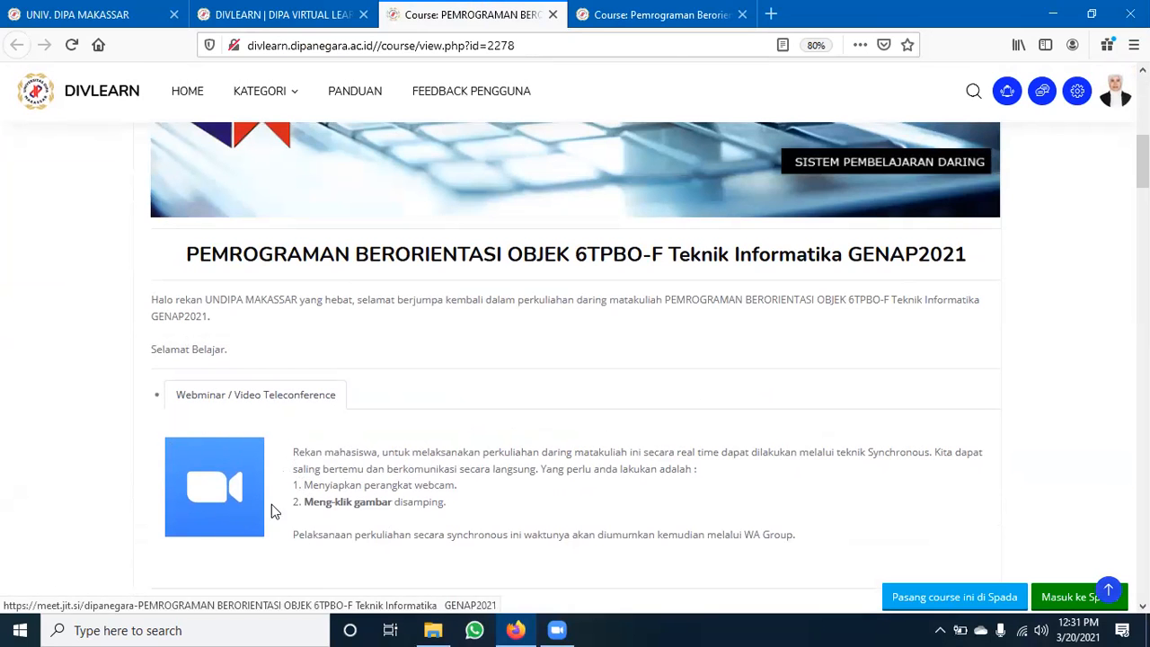
scroll(834, 466, "up", 2)
scroll(809, 454, "up", 5)
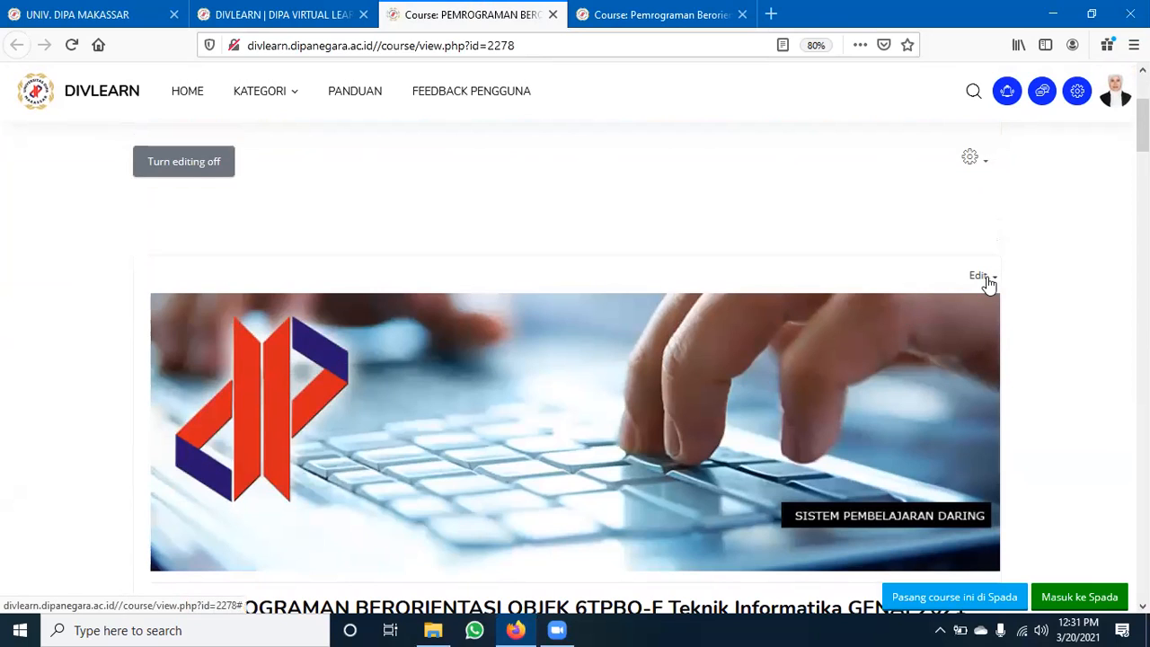
left_click(989, 284)
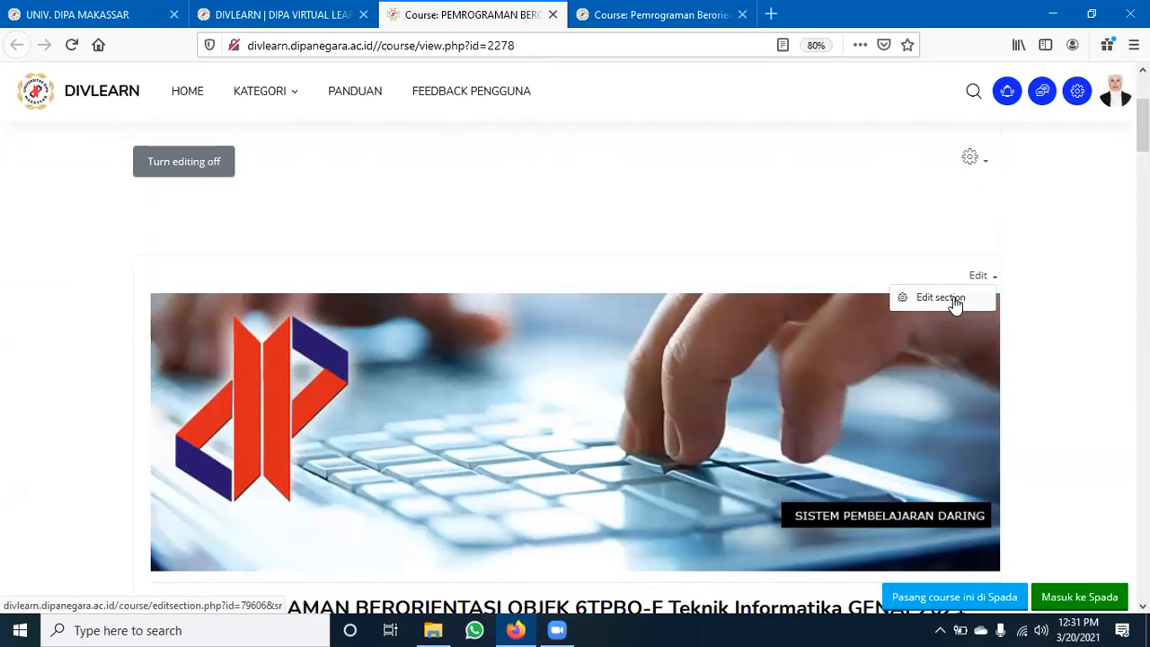
left_click(955, 303)
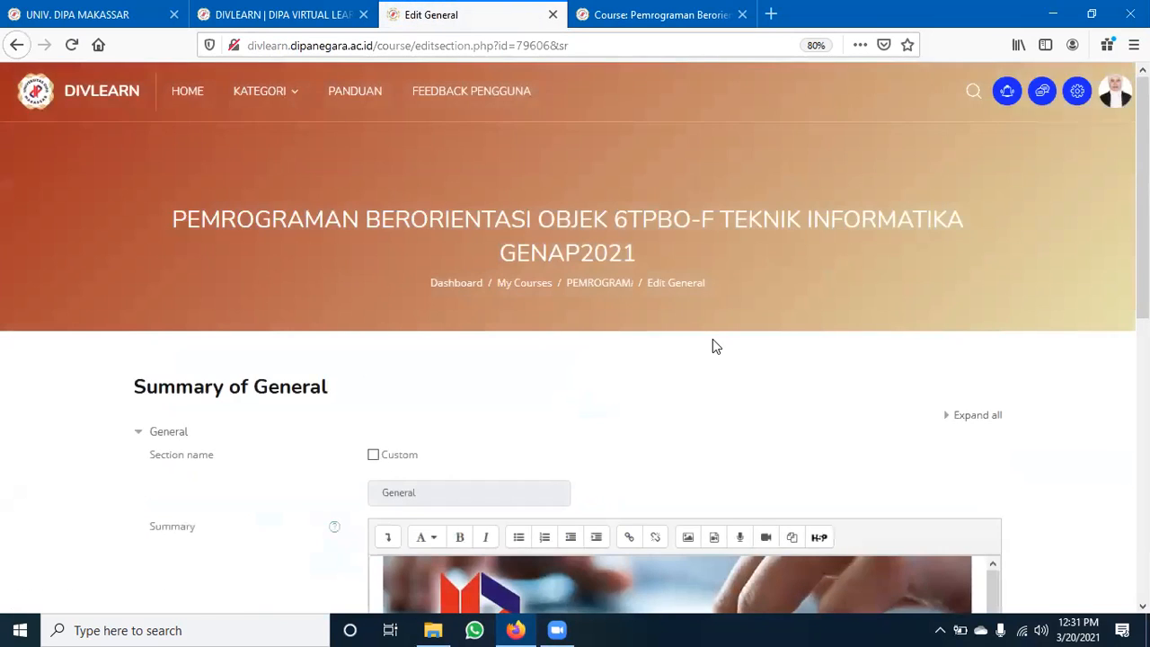
Delete the Webminar / Video Teleconference block from the General section's summary and save the changes
scroll(713, 339, "down", 10)
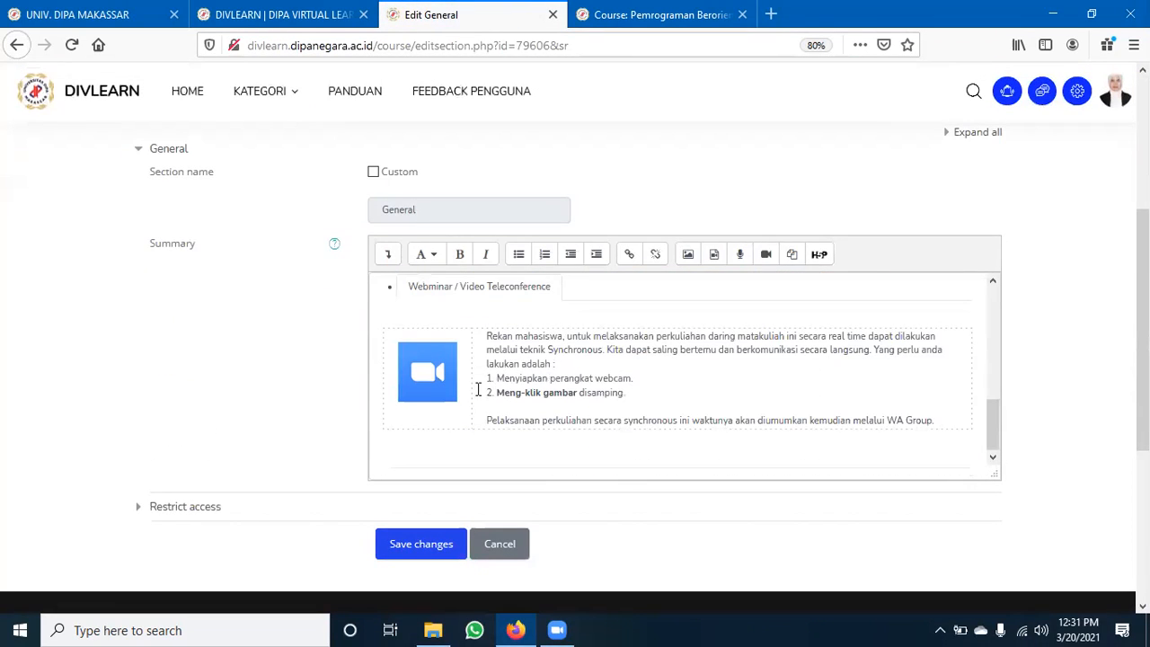
left_click_drag(408, 286, 636, 449)
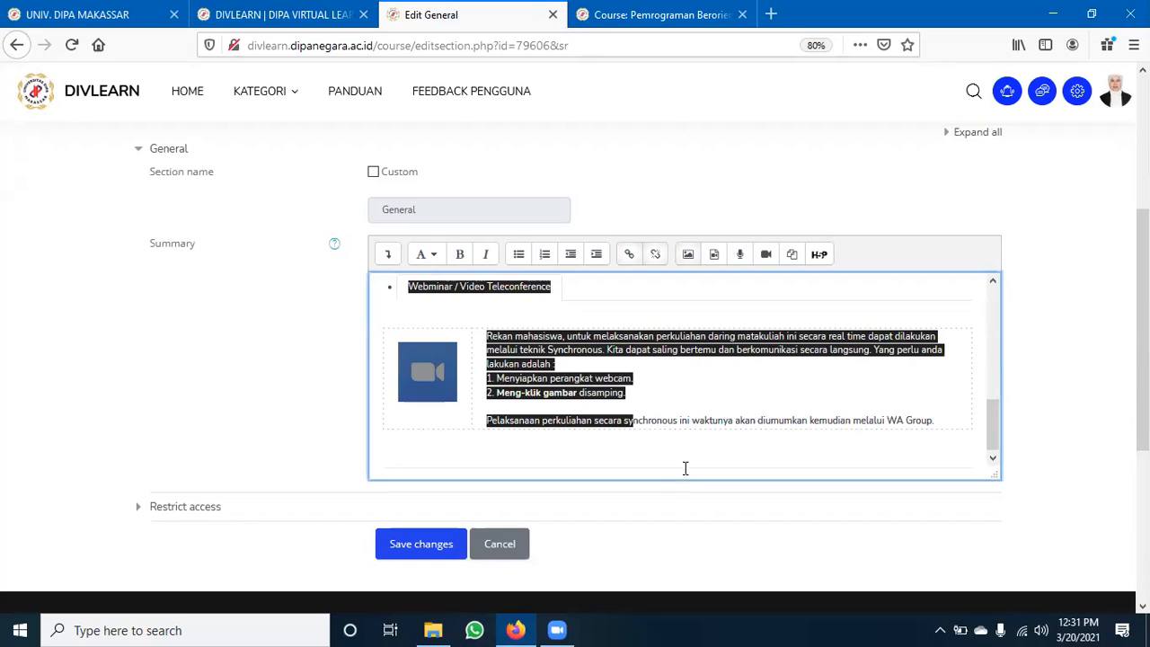
left_click(714, 457)
left_click_drag(410, 287, 989, 457)
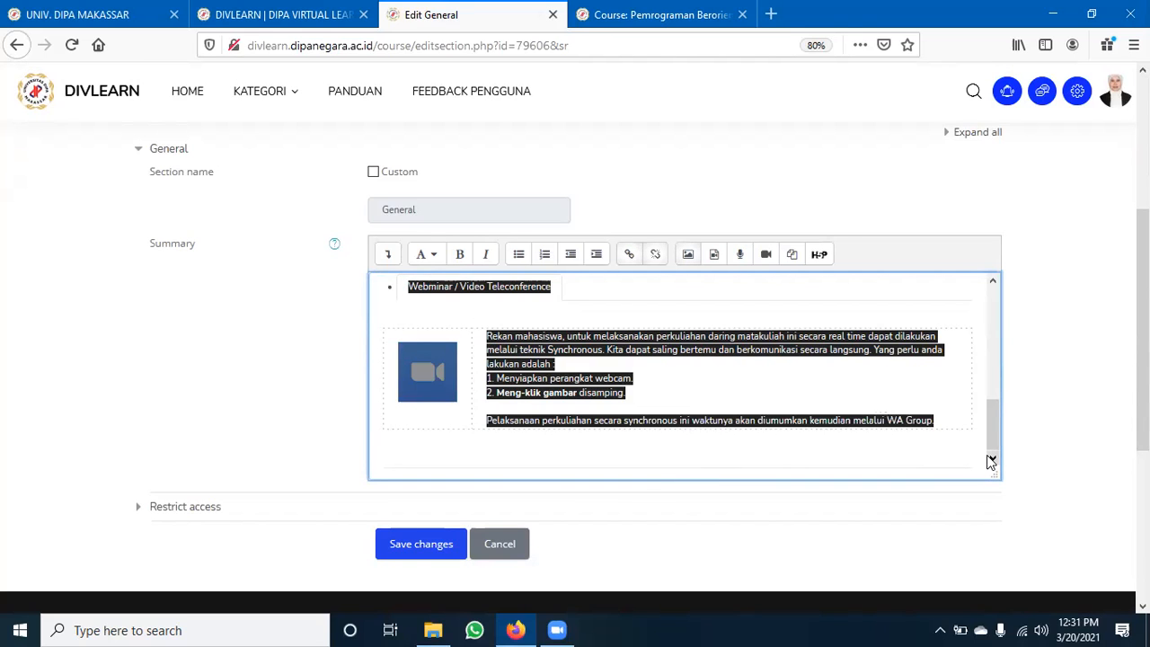
key("Delete")
left_click(409, 545)
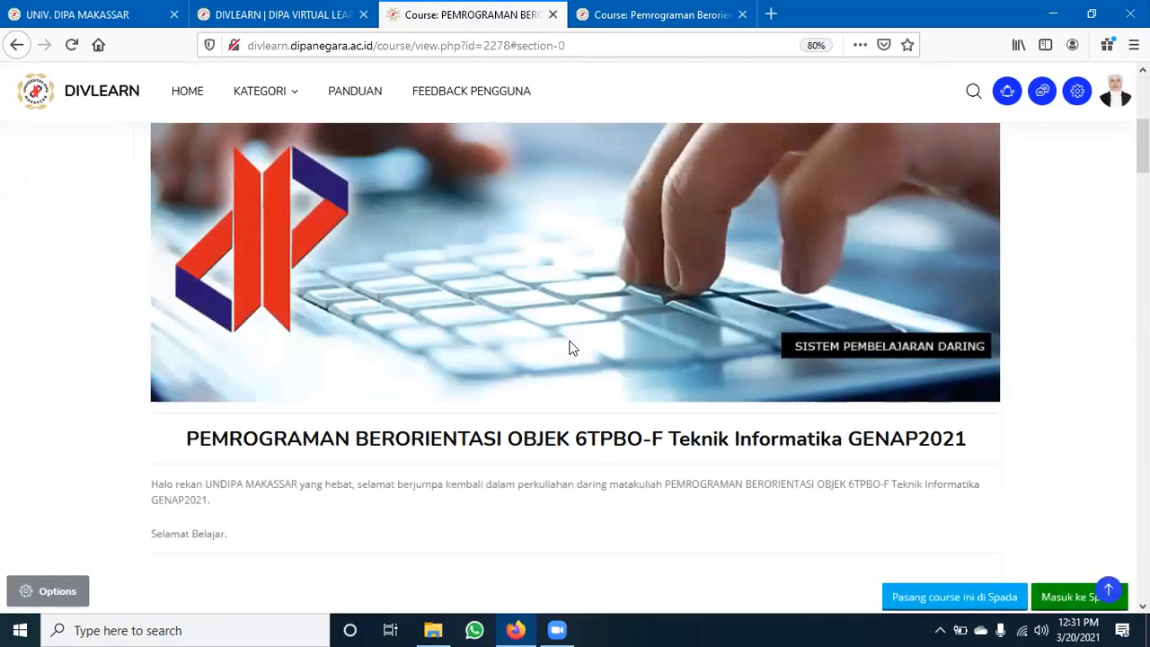
Check the updated 6TPBO-F course page and start importing data from another course into it
scroll(539, 327, "down", 3)
scroll(409, 384, "up", 4)
scroll(391, 369, "down", 4)
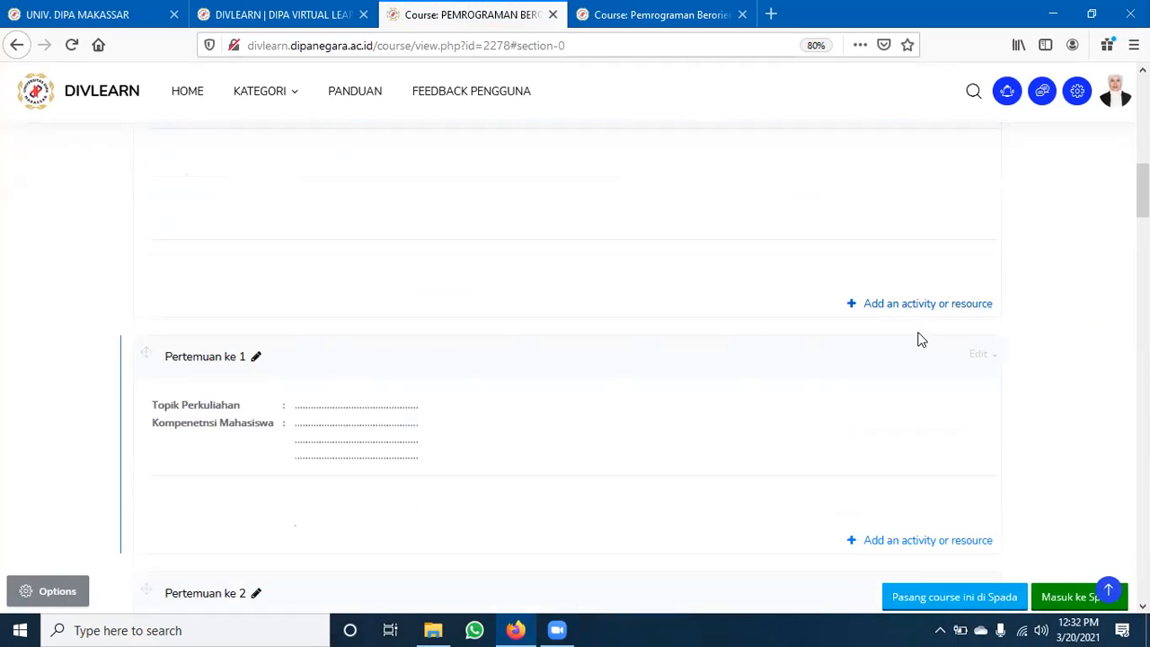
scroll(110, 511, "up", 10)
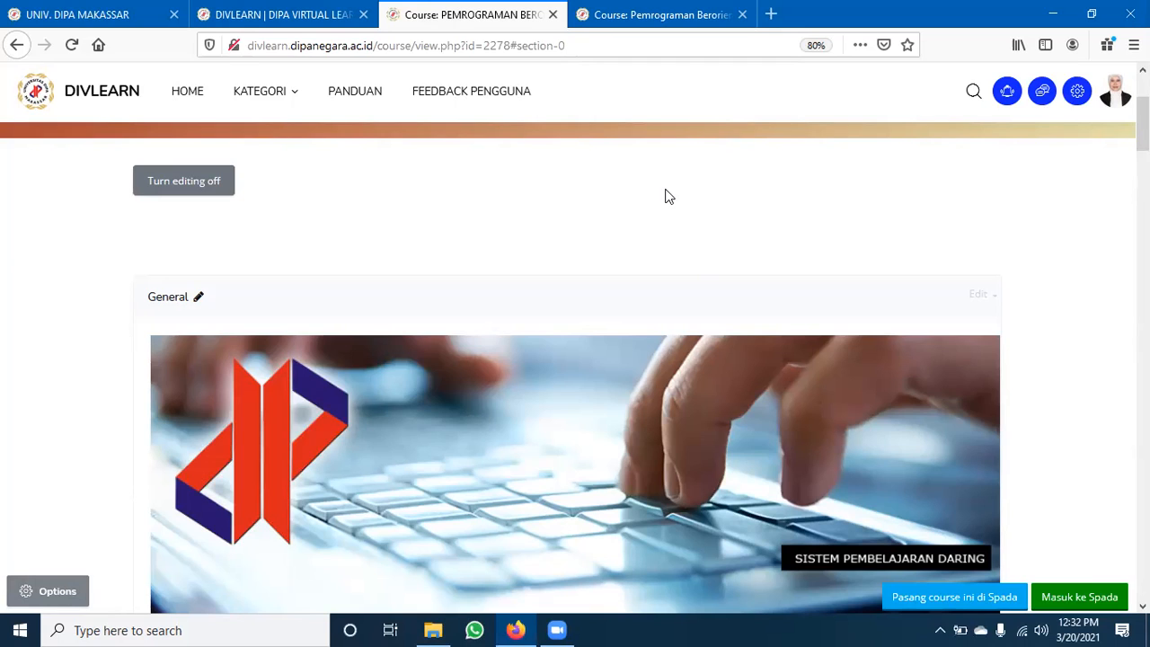
left_click(57, 593)
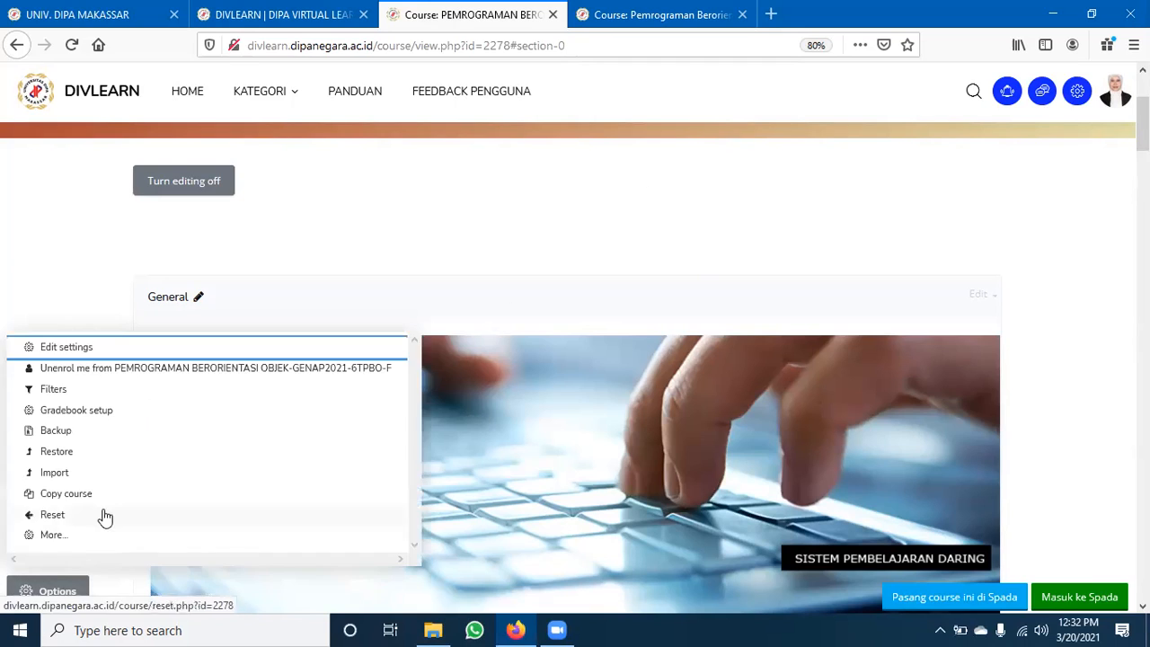
left_click(56, 474)
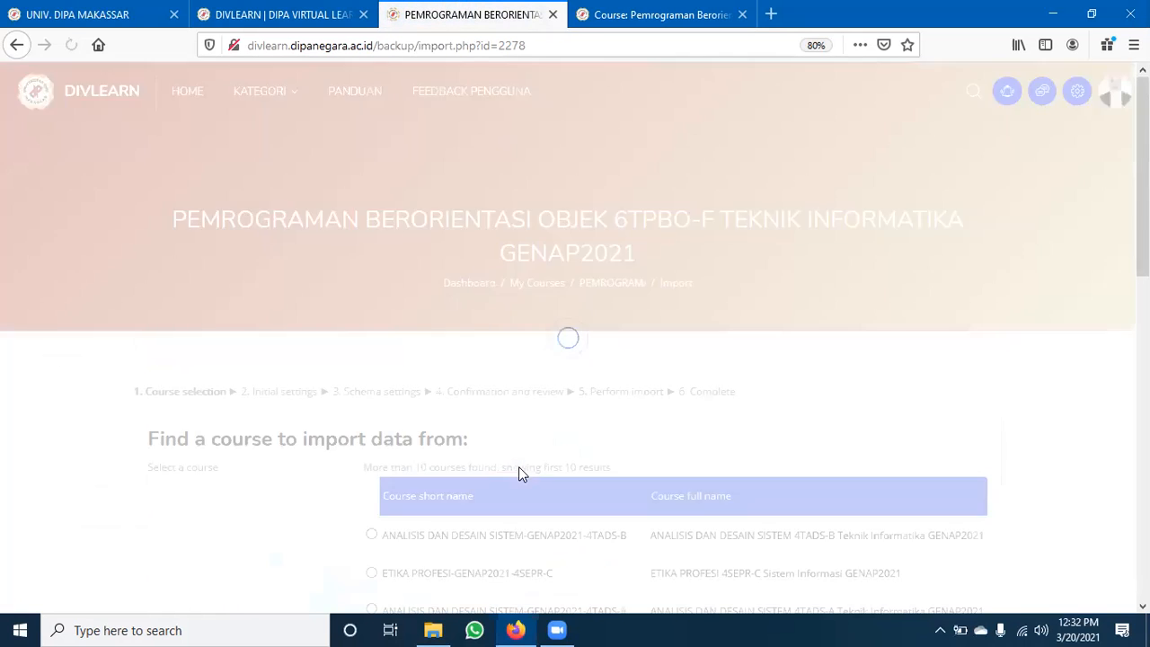
Look through the importable courses and copy the class code 2RPBO-A from the source course's title
scroll(522, 474, "down", 5)
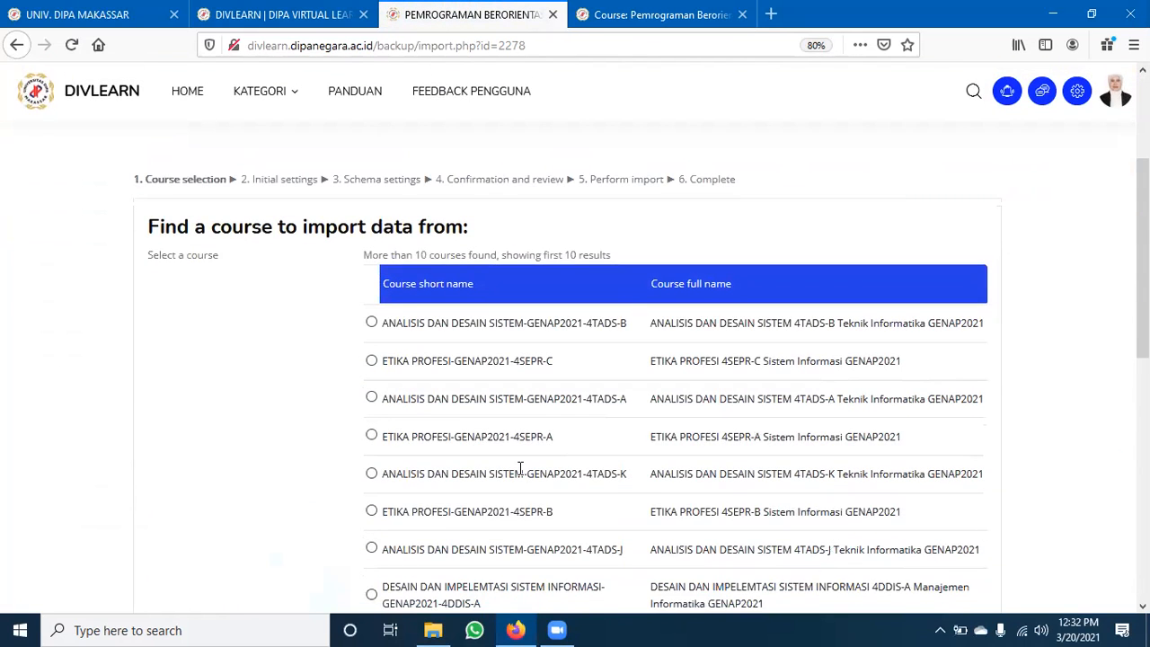
scroll(521, 468, "down", 5)
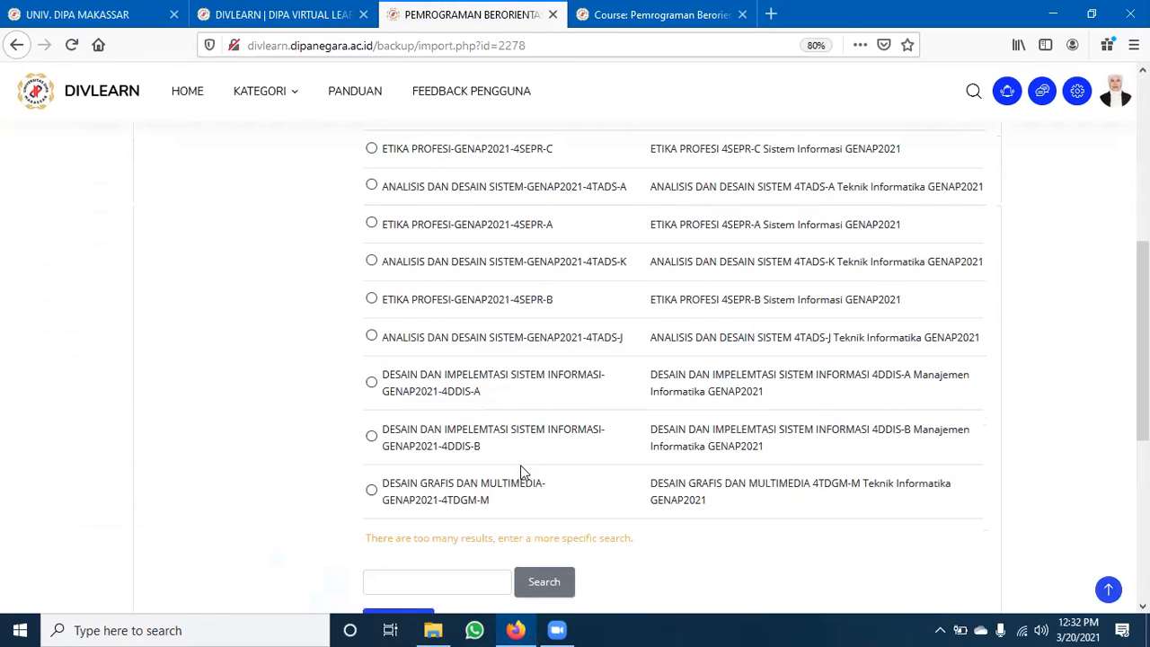
left_click(644, 17)
left_click_drag(496, 517, 592, 519)
key("ctrl+c")
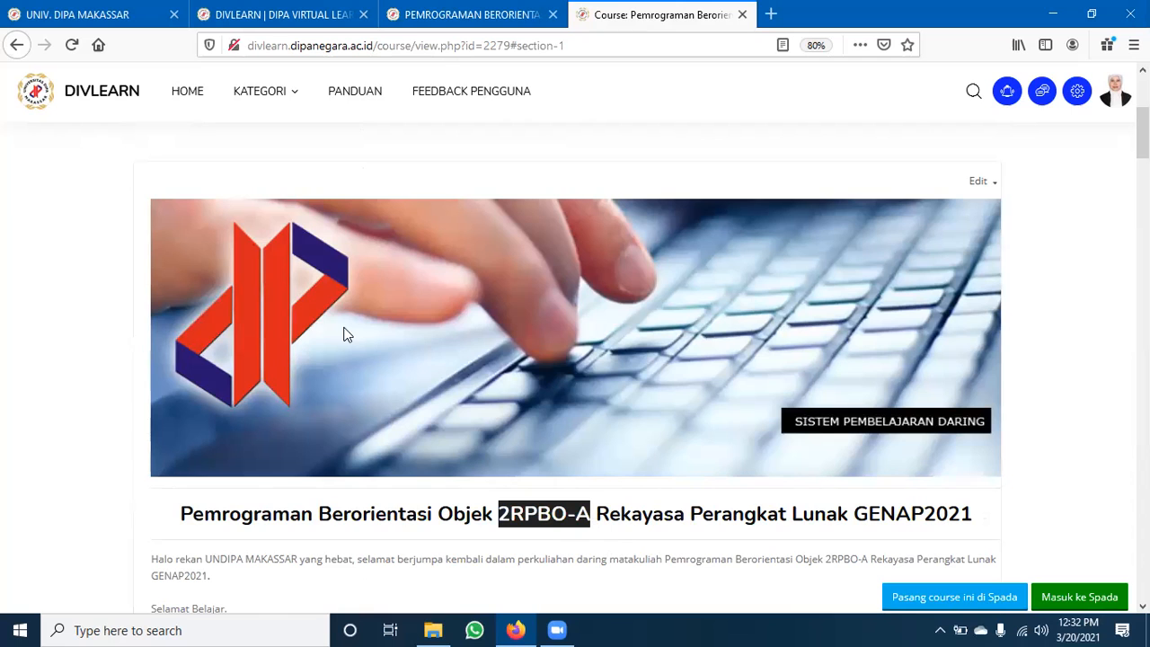
Return to the 6TPBO-F import page and look over the list of courses available to import from
left_click(459, 14)
scroll(623, 432, "down", 3)
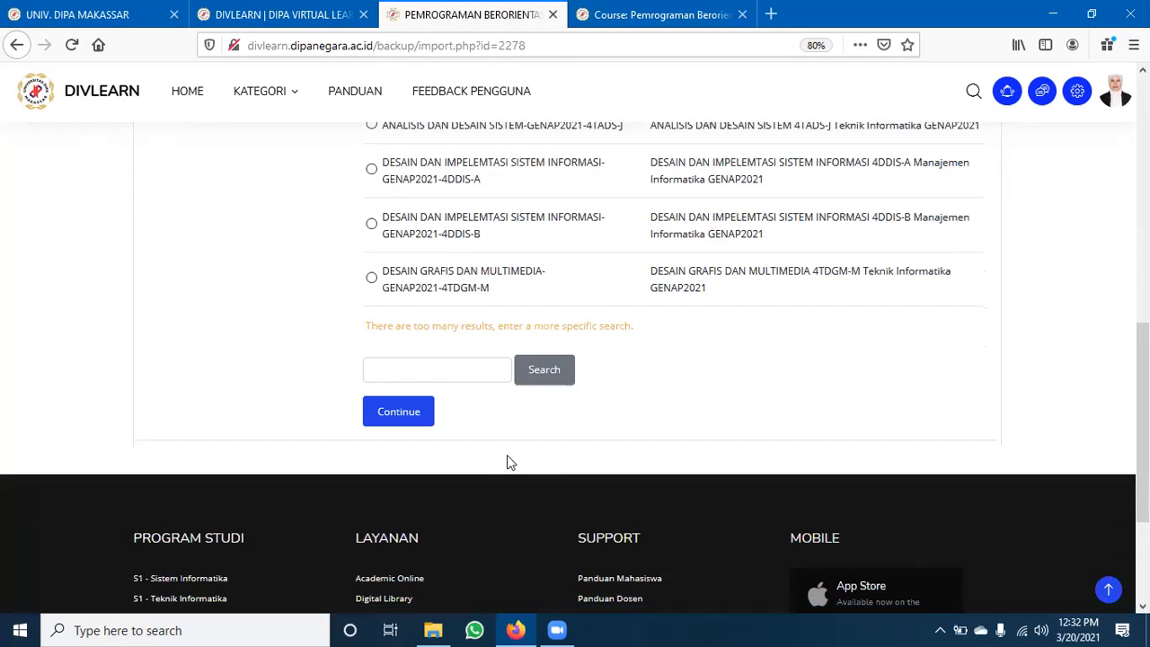
left_click(443, 373)
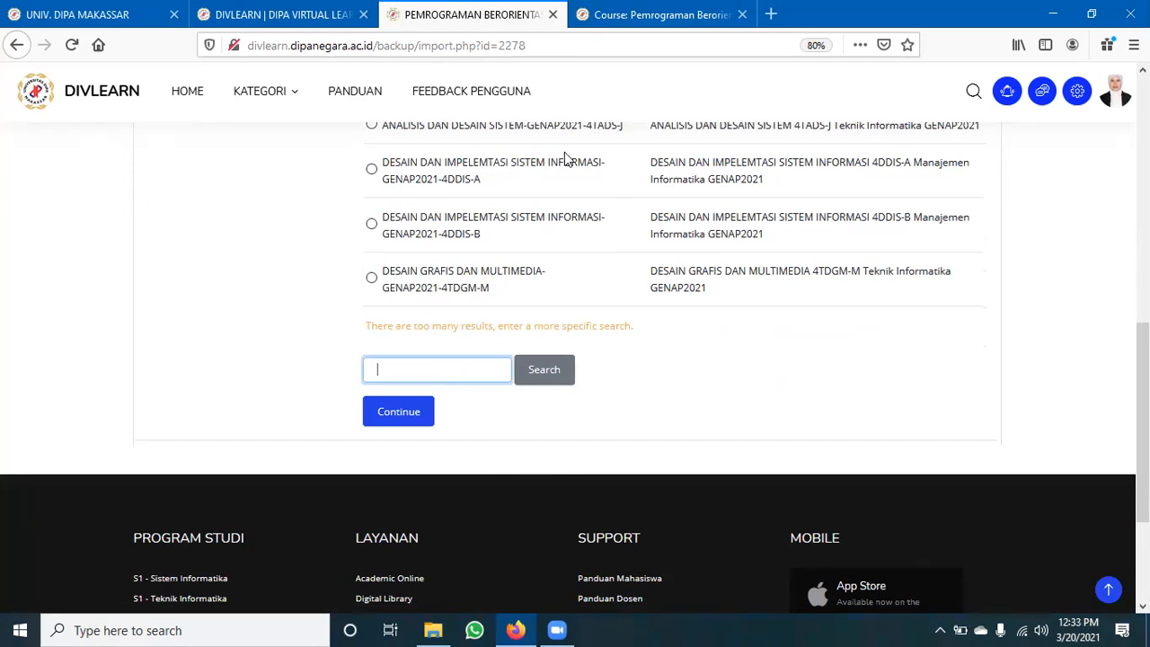
scroll(727, 204, "down", 1)
scroll(614, 211, "up", 1)
scroll(520, 449, "up", 2)
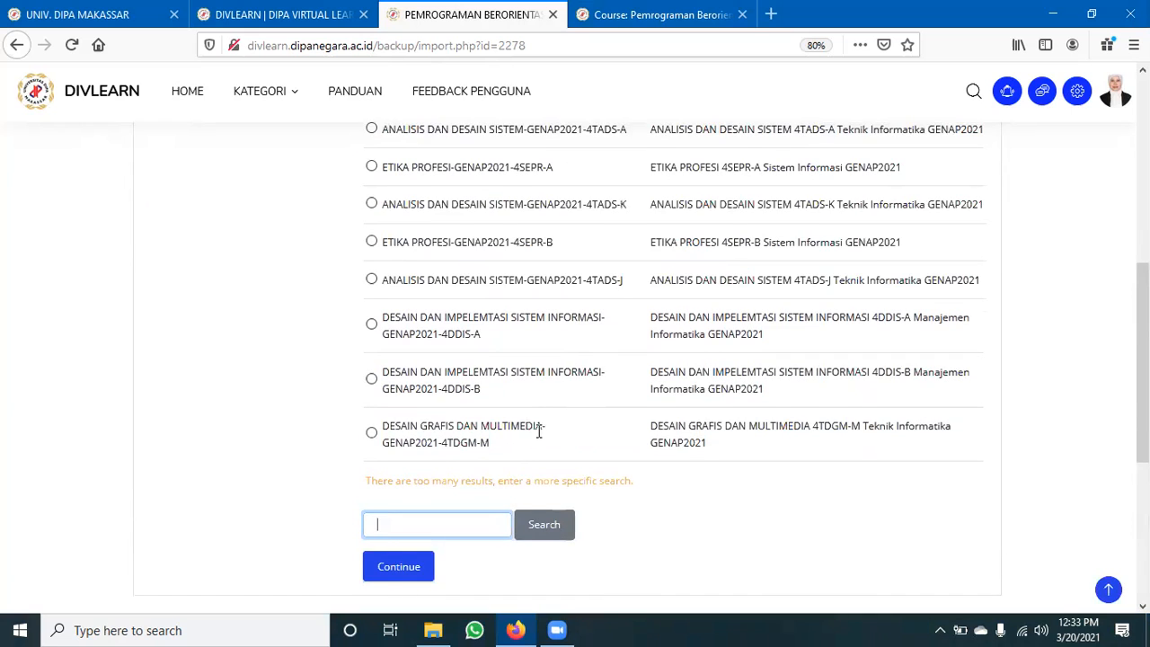
scroll(507, 467, "up", 2)
scroll(503, 468, "up", 1)
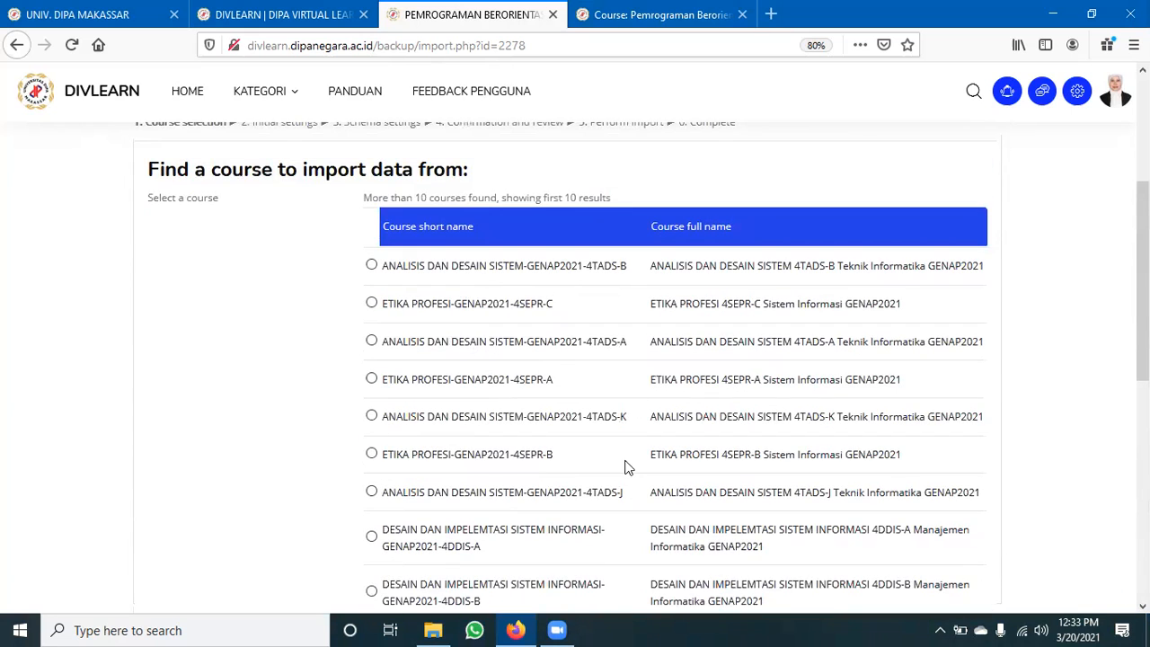
scroll(606, 581, "down", 2)
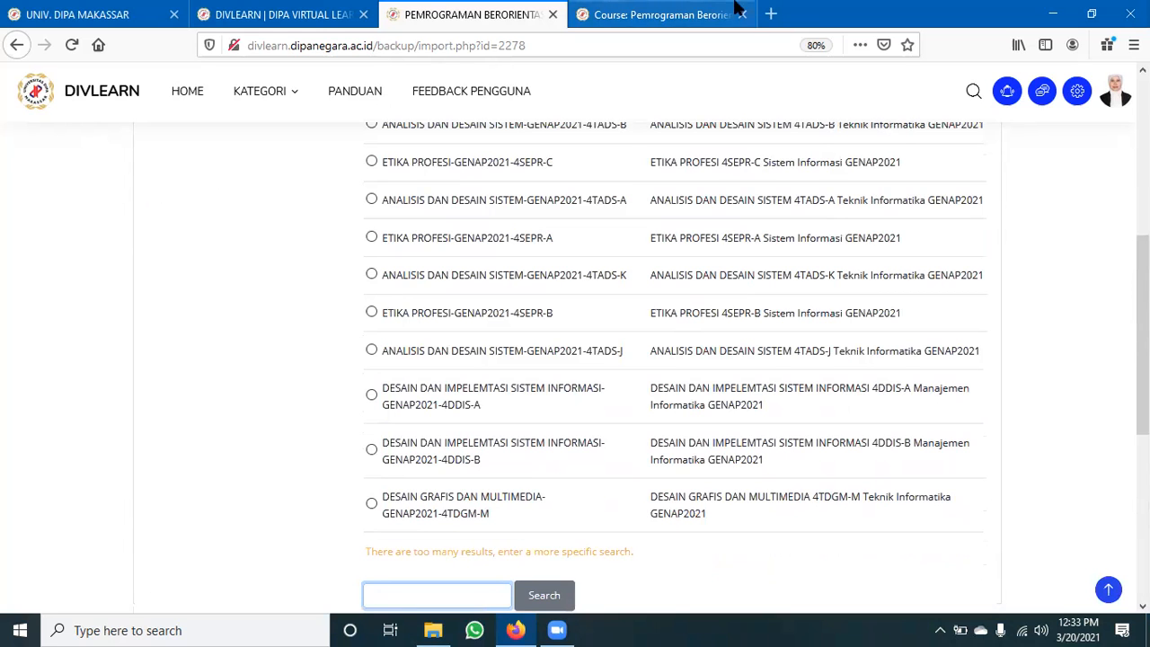
Check the source course's class code again and search the importable courses for 2RPBO-A
left_click(699, 14)
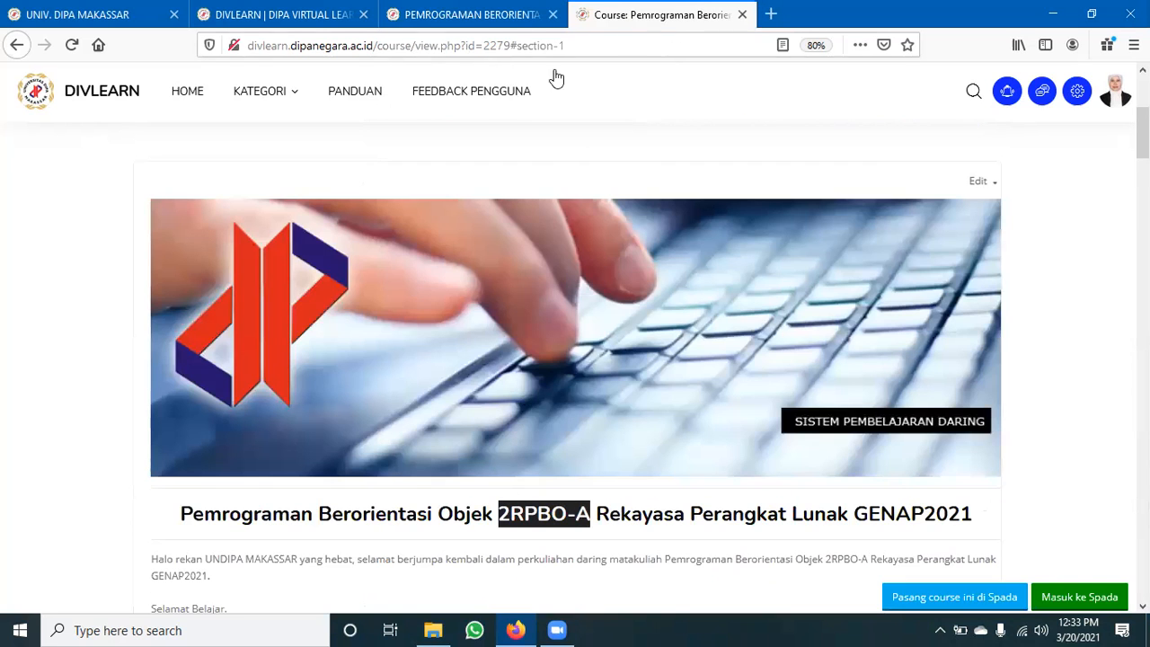
left_click(489, 15)
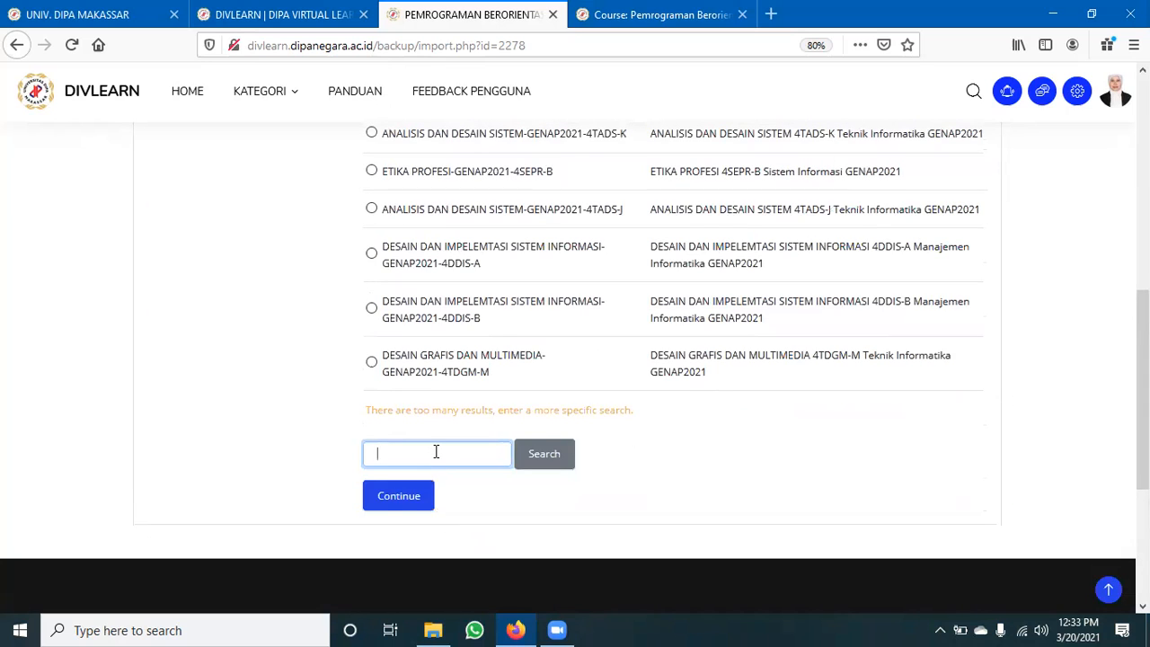
left_click(436, 452)
key("ctrl+v")
left_click(559, 460)
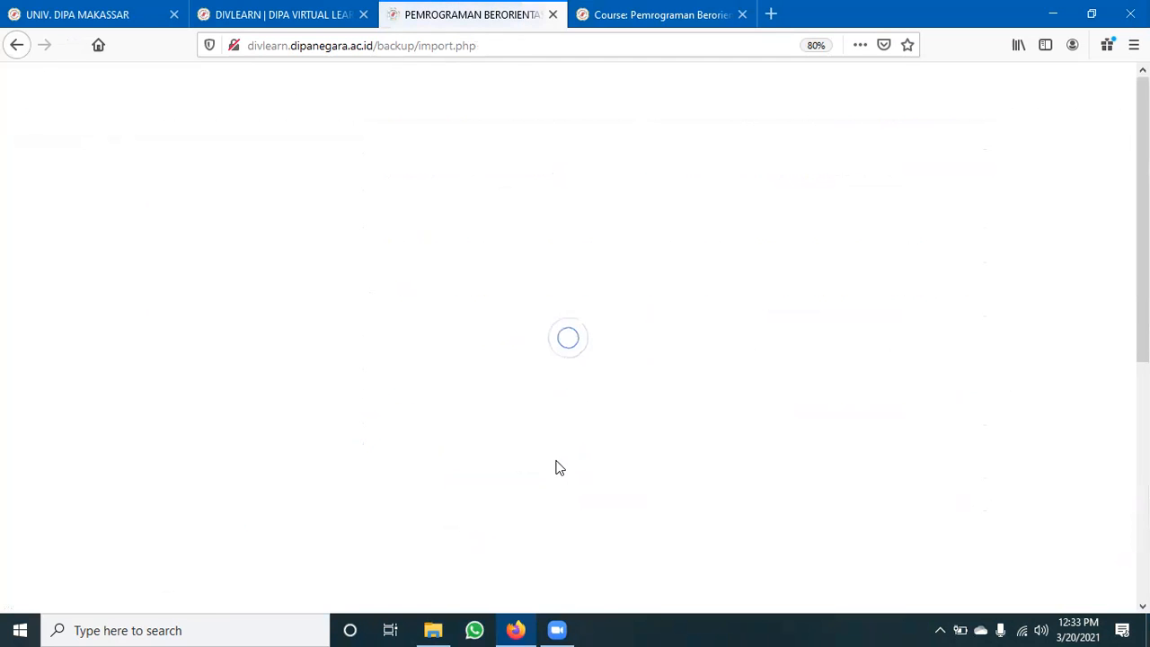
Choose Pemrograman Berorientasi Objek-GENAP2021-2RPBO-A as the import source and accept the initial settings with every content type included
scroll(552, 464, "down", 3)
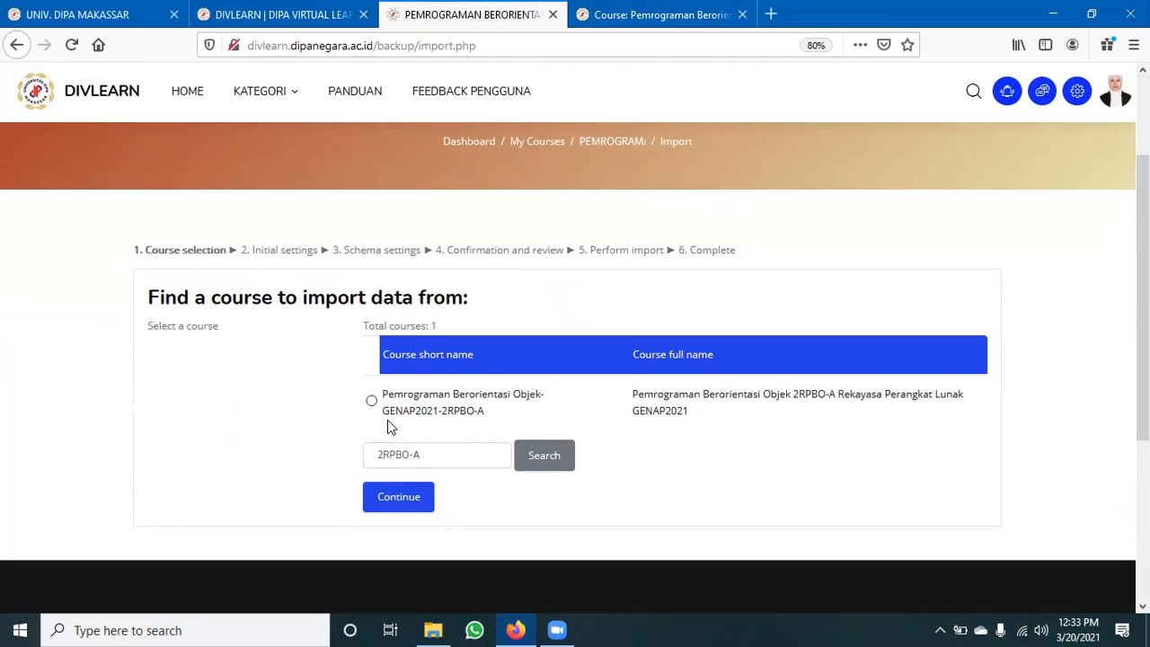
left_click(372, 401)
left_click(408, 506)
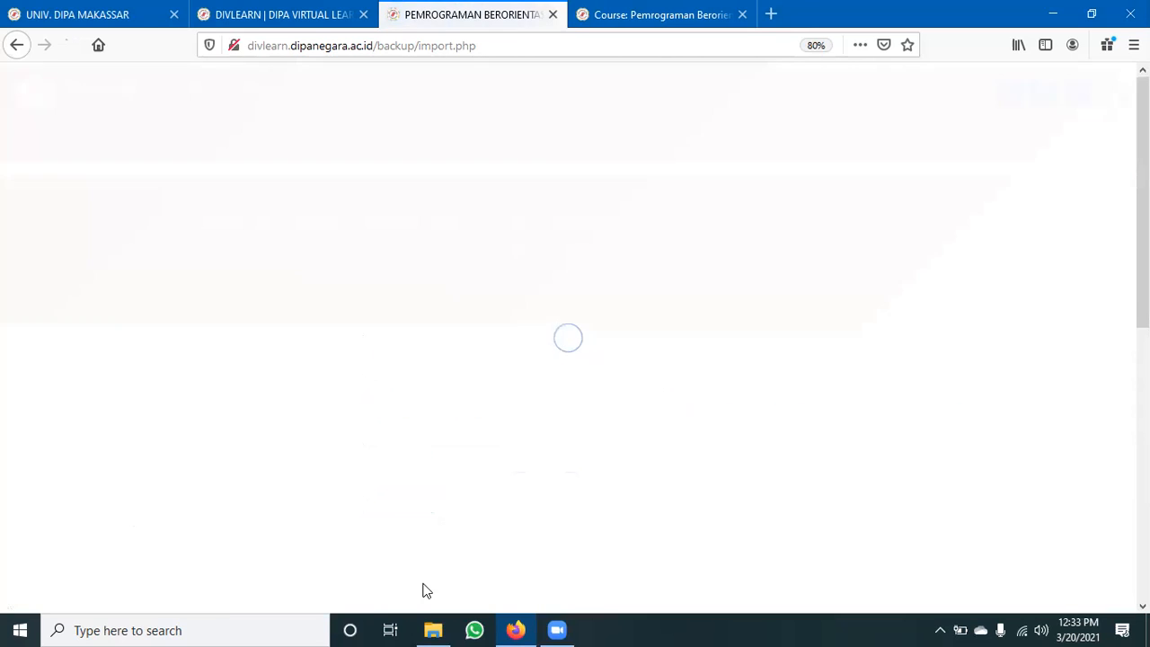
scroll(416, 563, "down", 3)
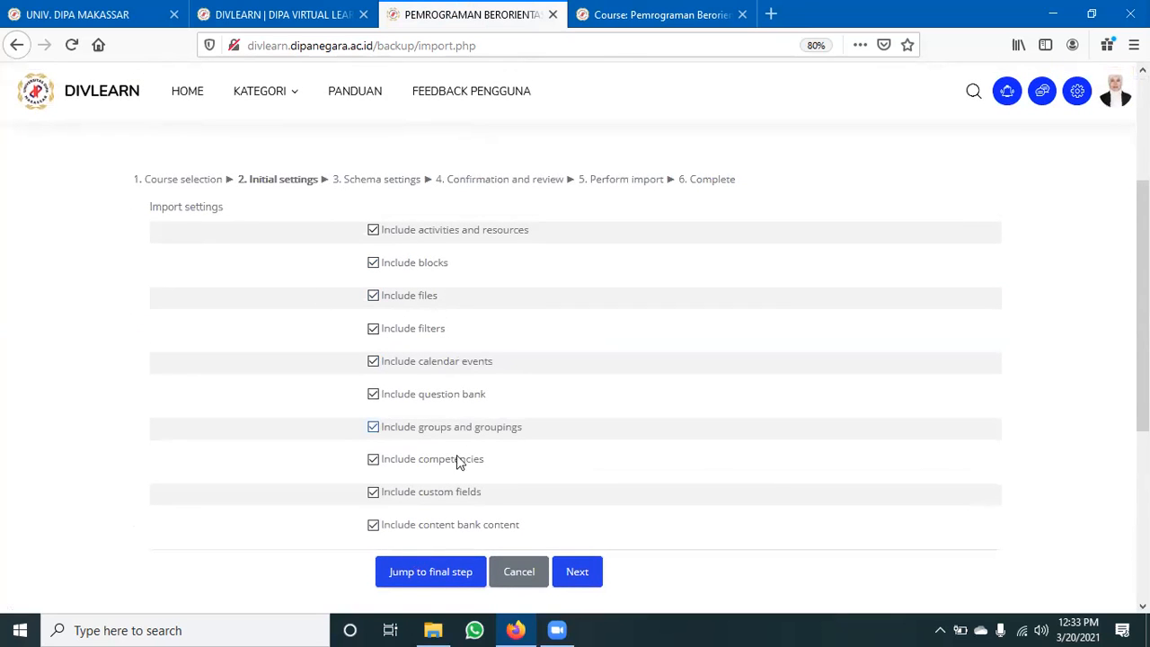
left_click(586, 575)
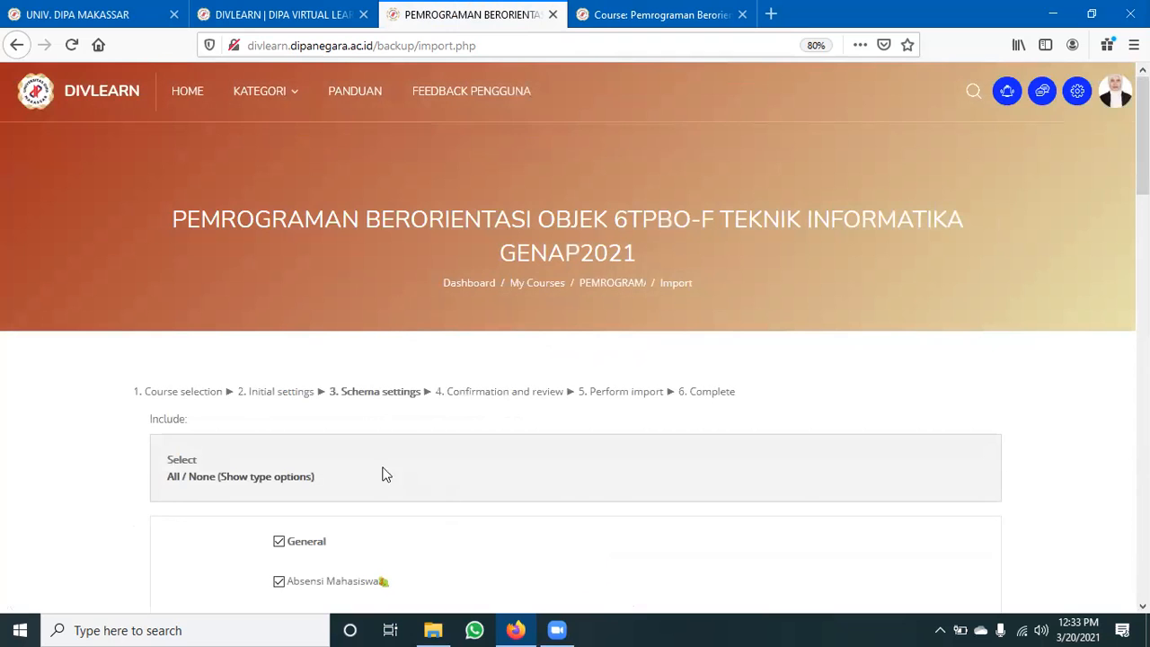
Compare the import's schema settings with the General section on the 2RPBO-A course page
scroll(372, 494, "down", 3)
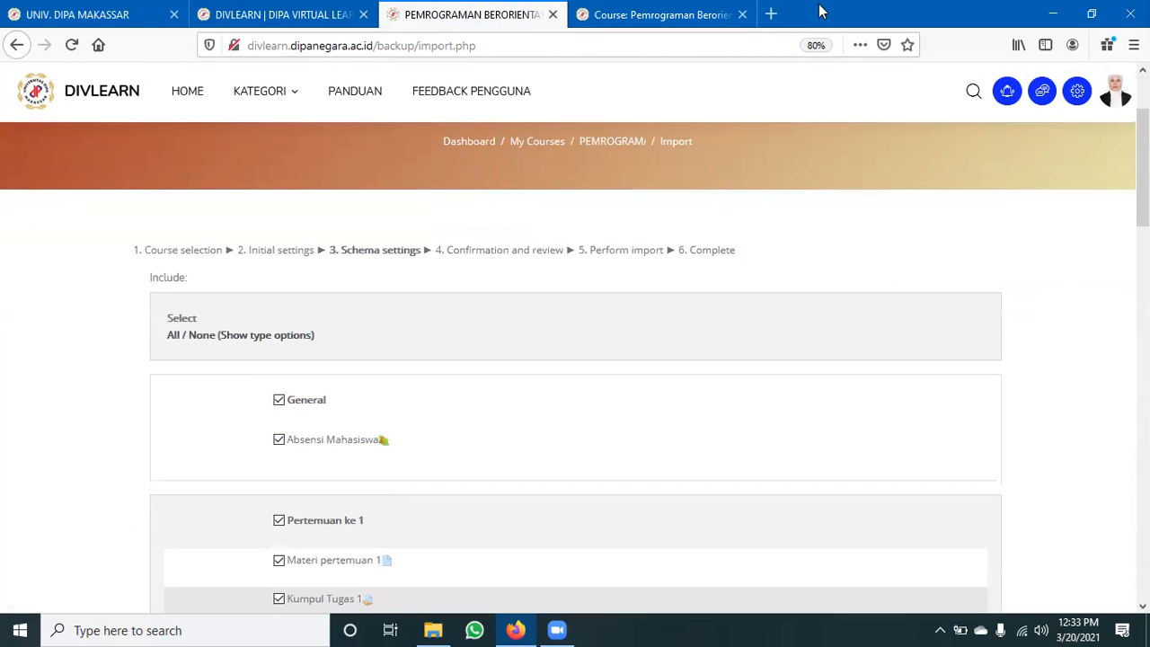
left_click(655, 14)
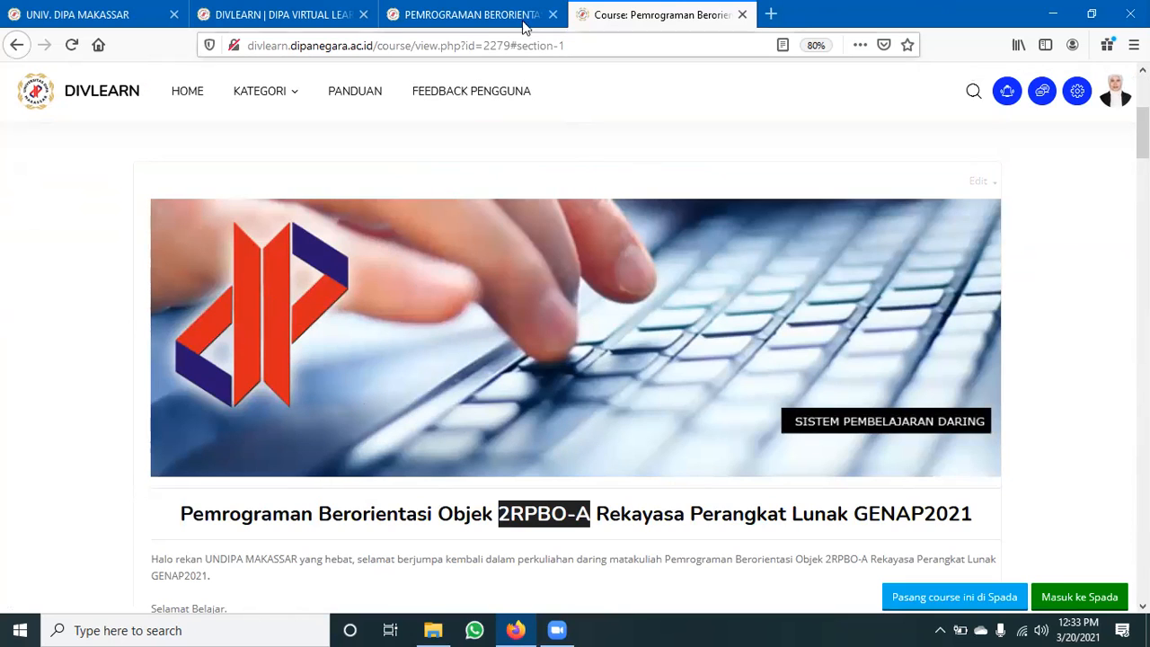
left_click(472, 14)
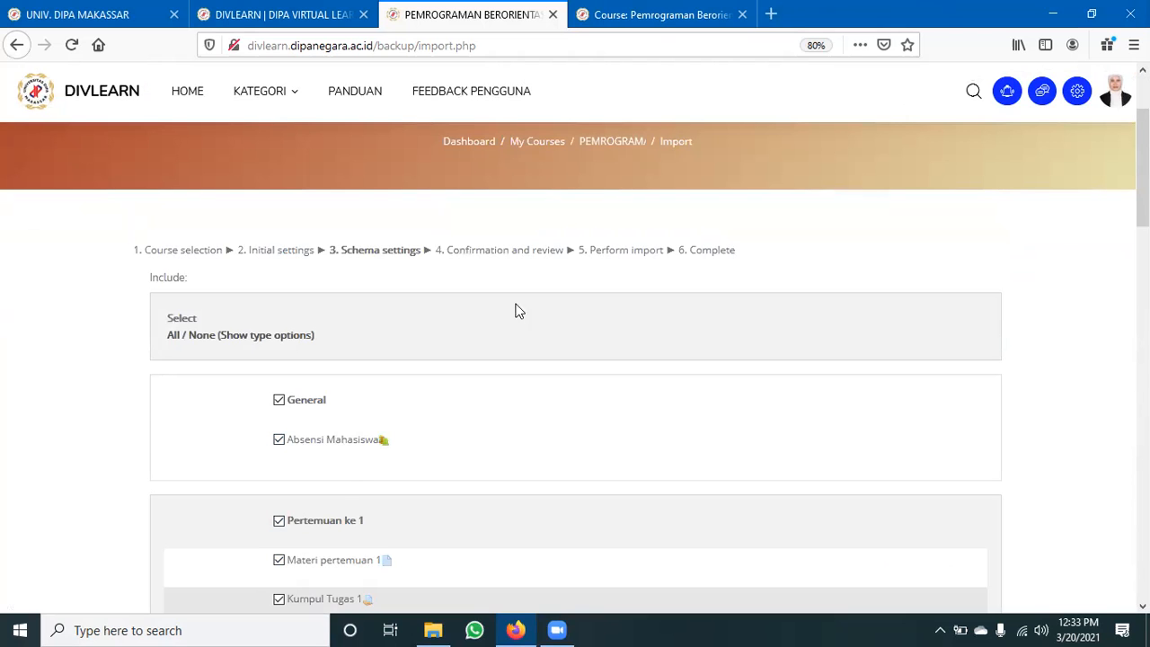
left_click(652, 24)
scroll(466, 538, "down", 3)
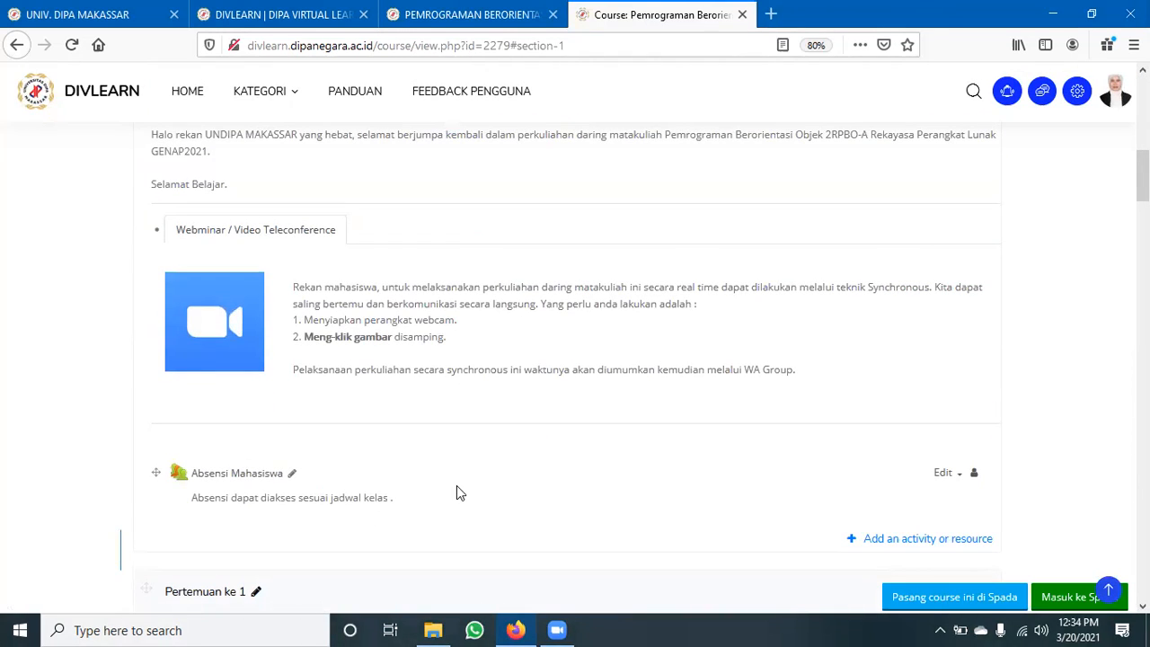
scroll(480, 543, "up", 2)
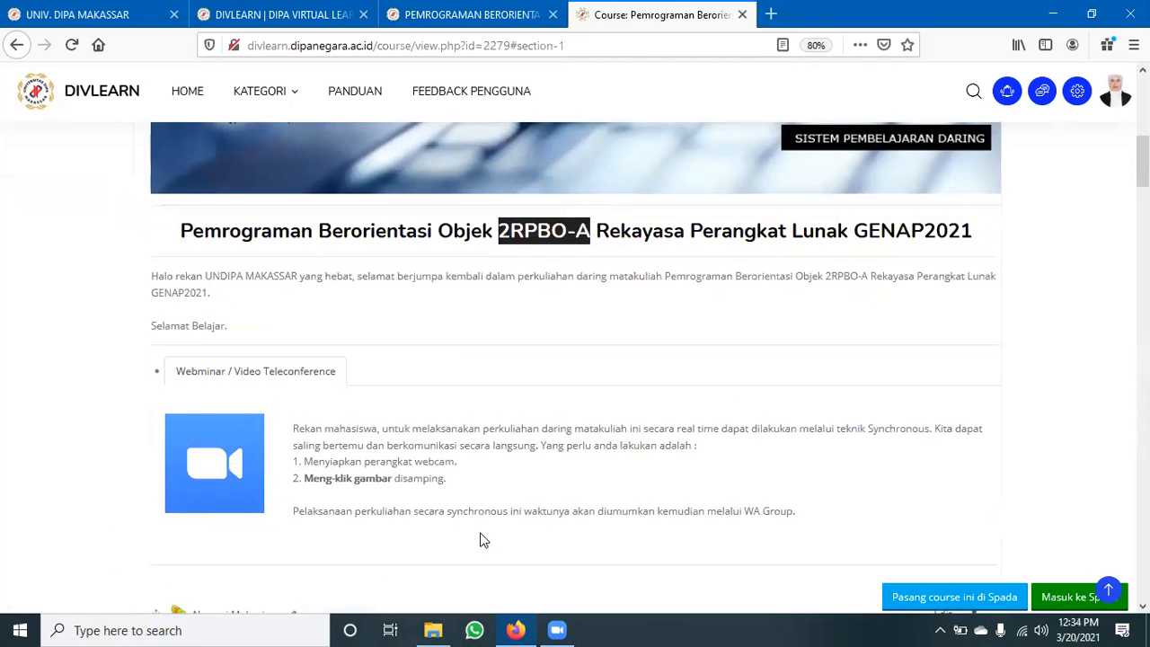
scroll(480, 538, "up", 3)
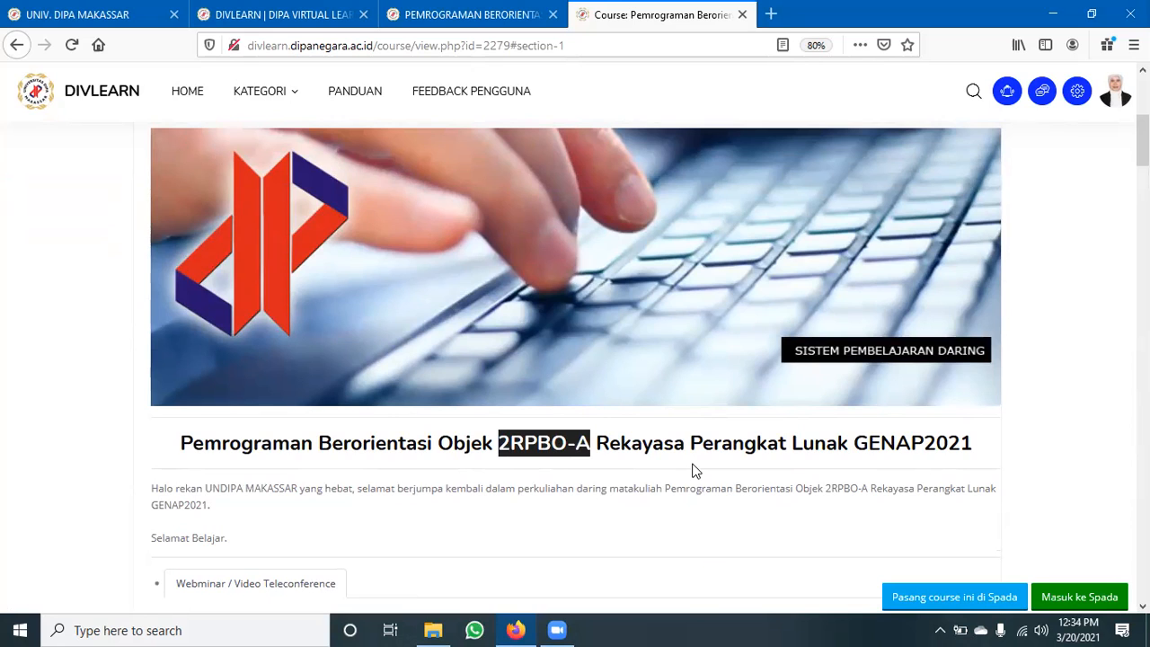
scroll(680, 476, "down", 3)
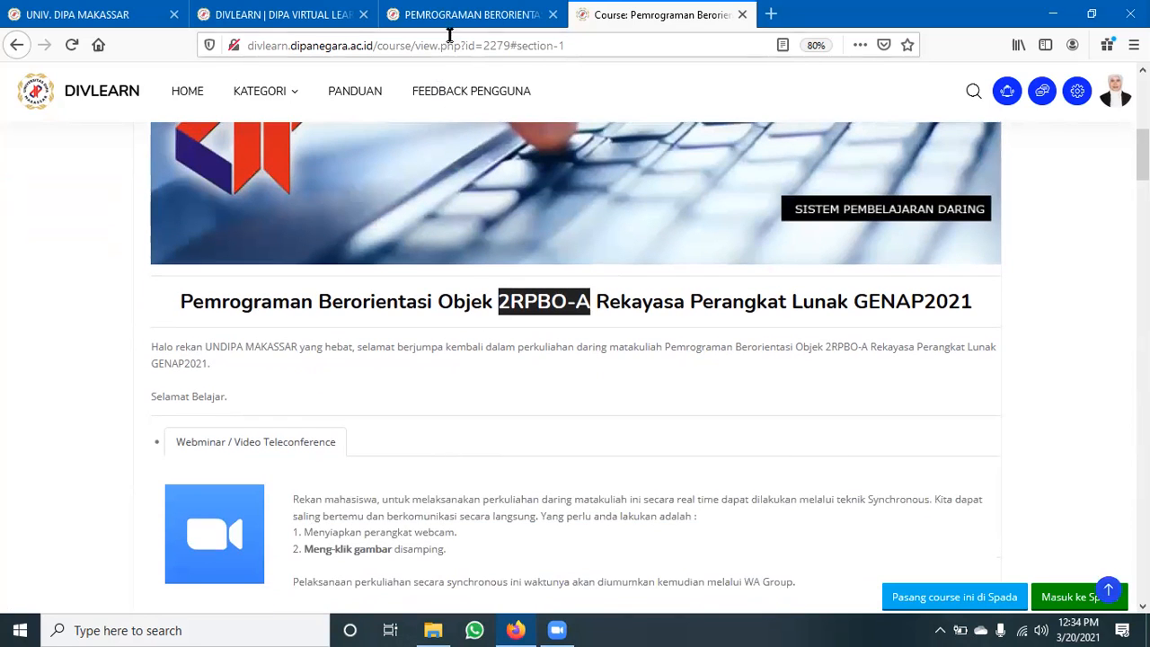
left_click(470, 14)
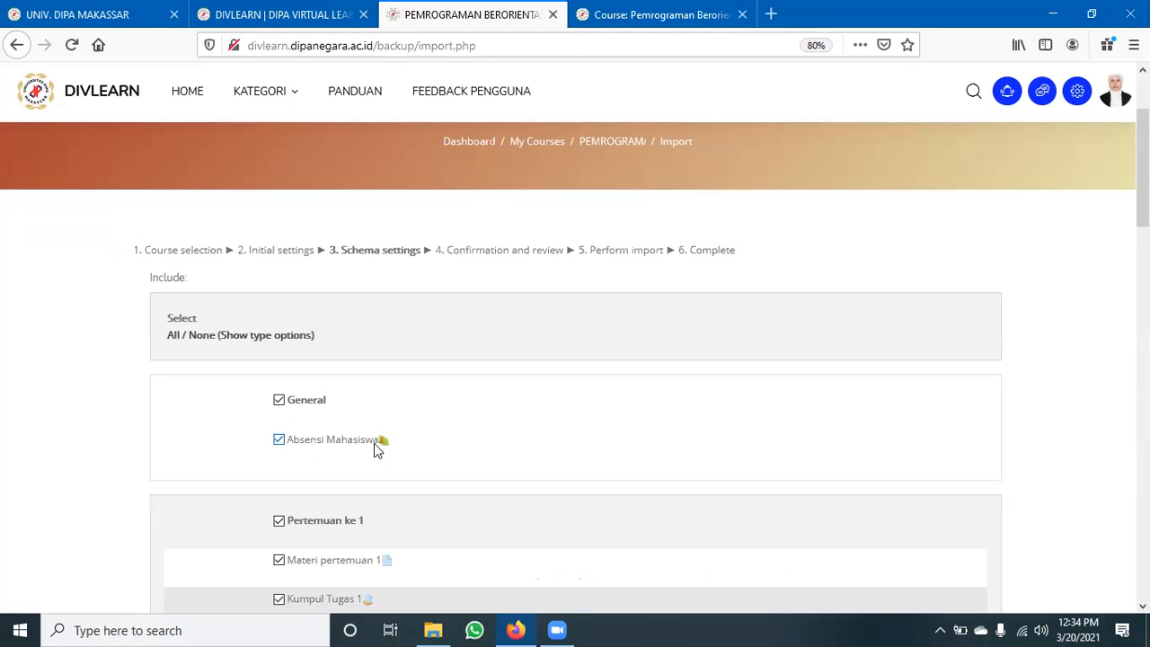
Exclude the General section and Pertemuan ke 2, 3 and 4 from the import
left_click(293, 403)
scroll(452, 522, "down", 3)
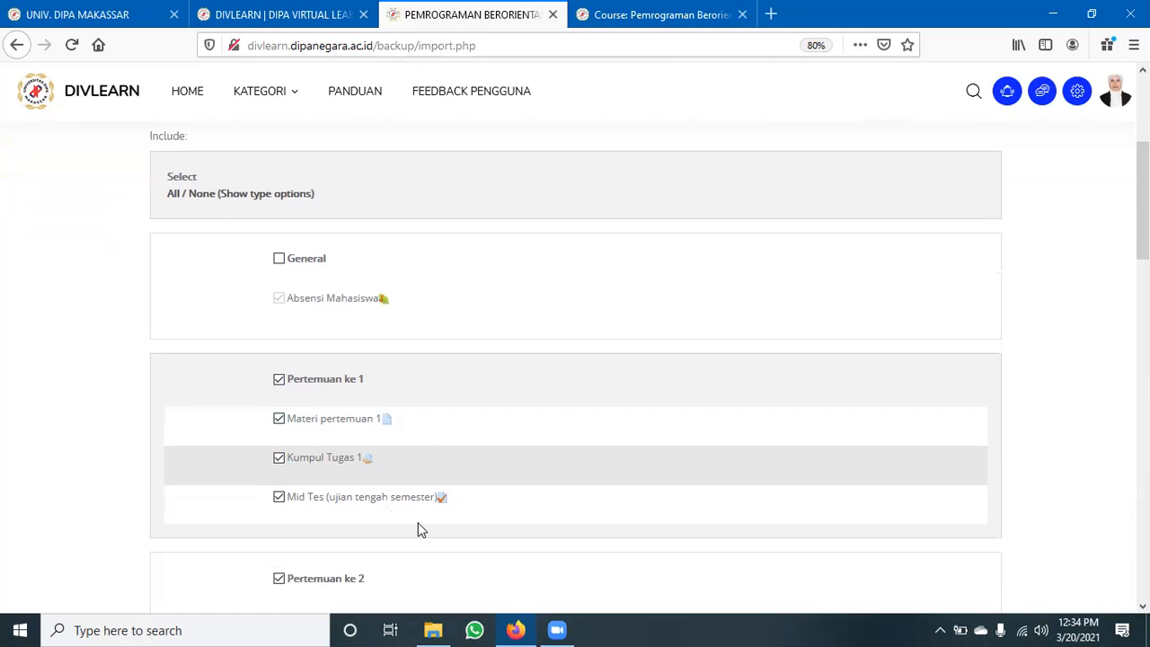
scroll(418, 522, "down", 3)
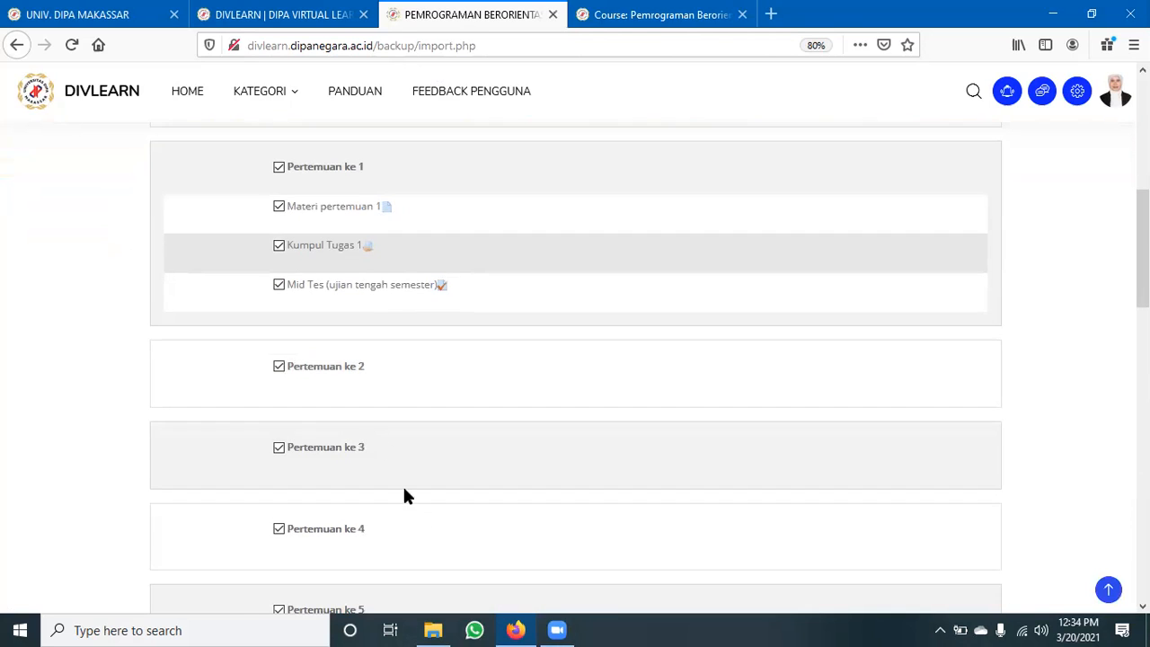
left_click(322, 366)
left_click(280, 367)
left_click(279, 366)
left_click(302, 454)
left_click(322, 527)
Exclude Pertemuan ke 5, 6 and 7 from the import and continue to the confirmation and review stage
scroll(322, 527, "down", 4)
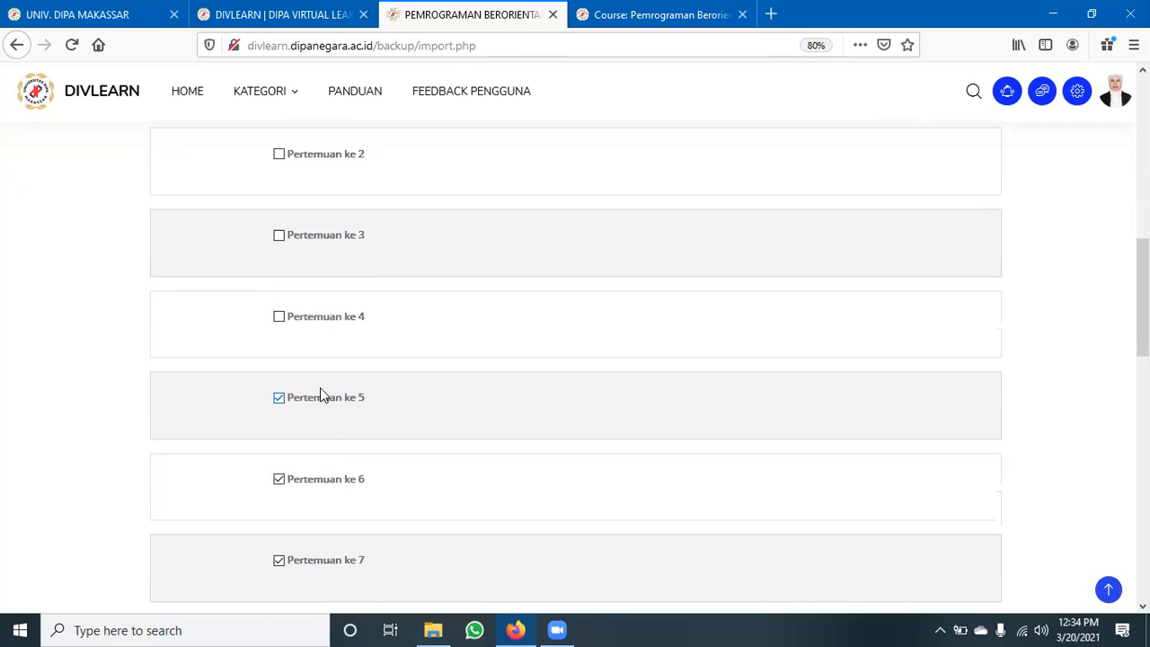
left_click(321, 398)
left_click(340, 502)
scroll(338, 495, "down", 3)
left_click(321, 430)
scroll(488, 535, "down", 1)
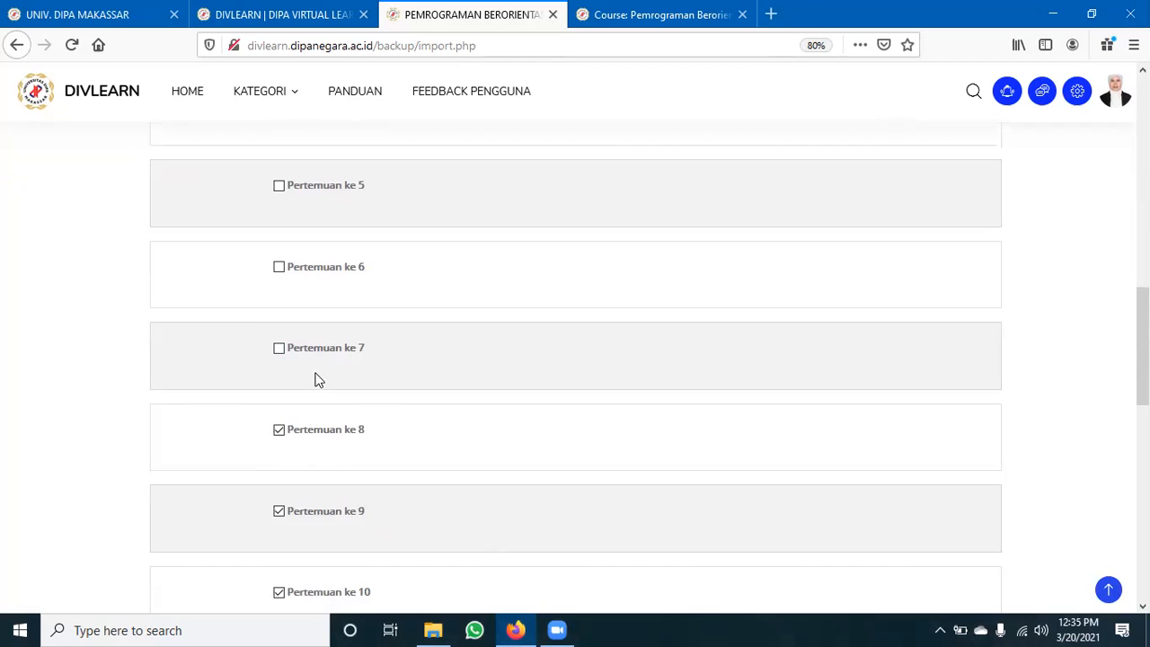
scroll(329, 428, "down", 5)
scroll(329, 428, "down", 4)
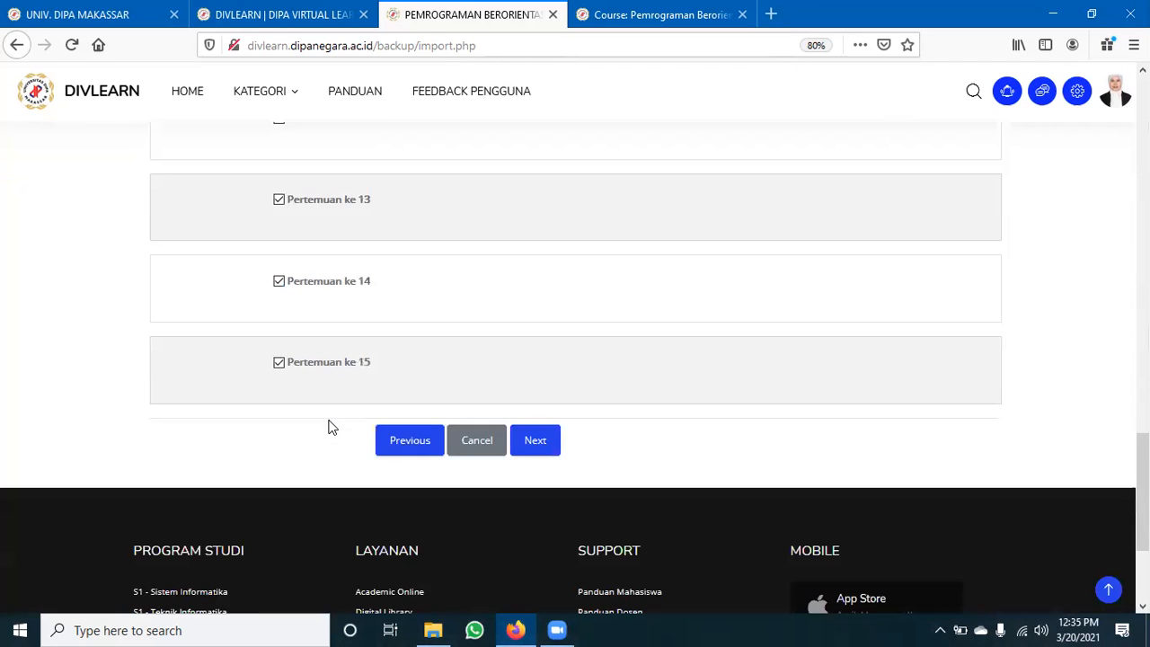
left_click(539, 446)
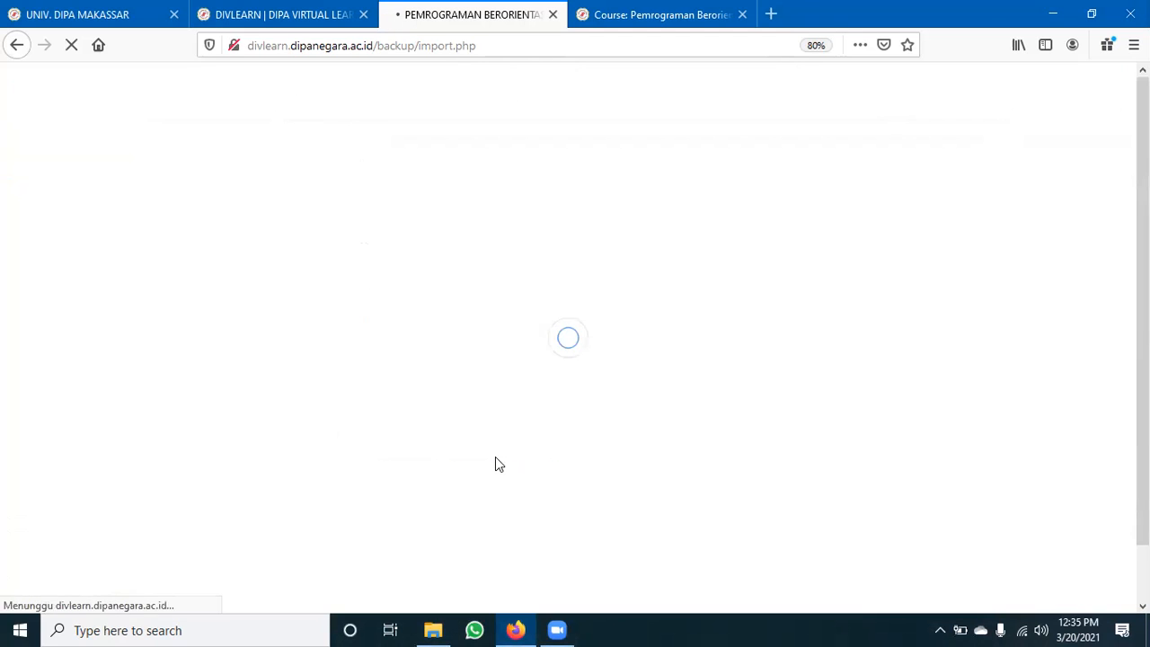
Review the import settings and the included sections, and perform the import into 6TPBO-F
scroll(496, 463, "down", 5)
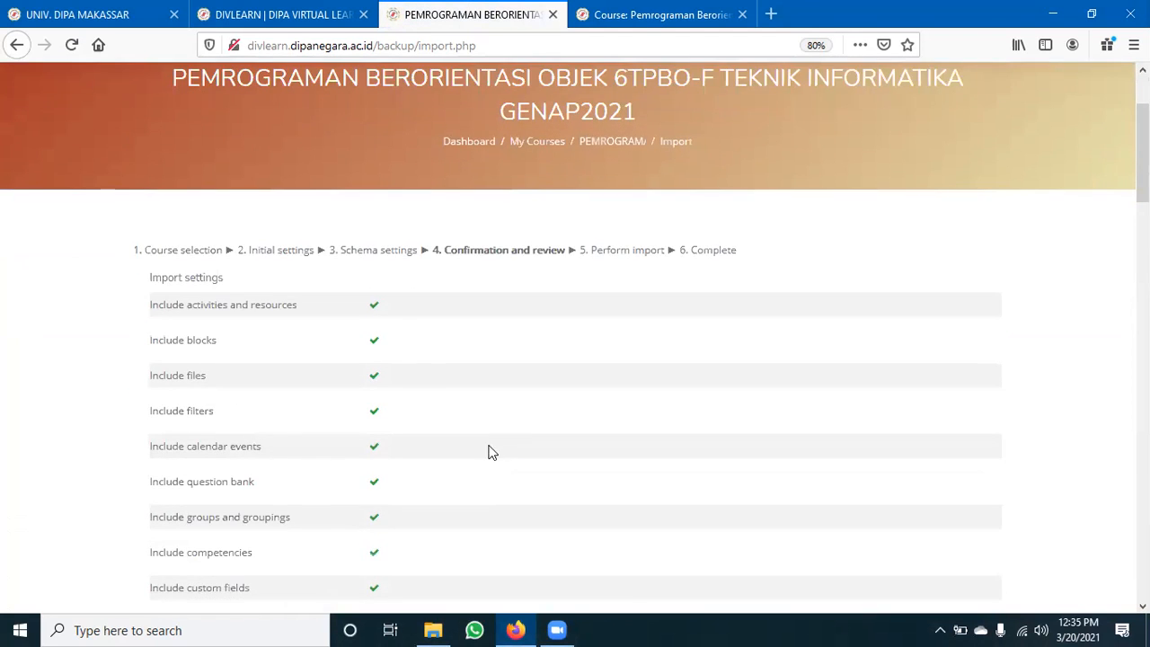
scroll(316, 554, "down", 2)
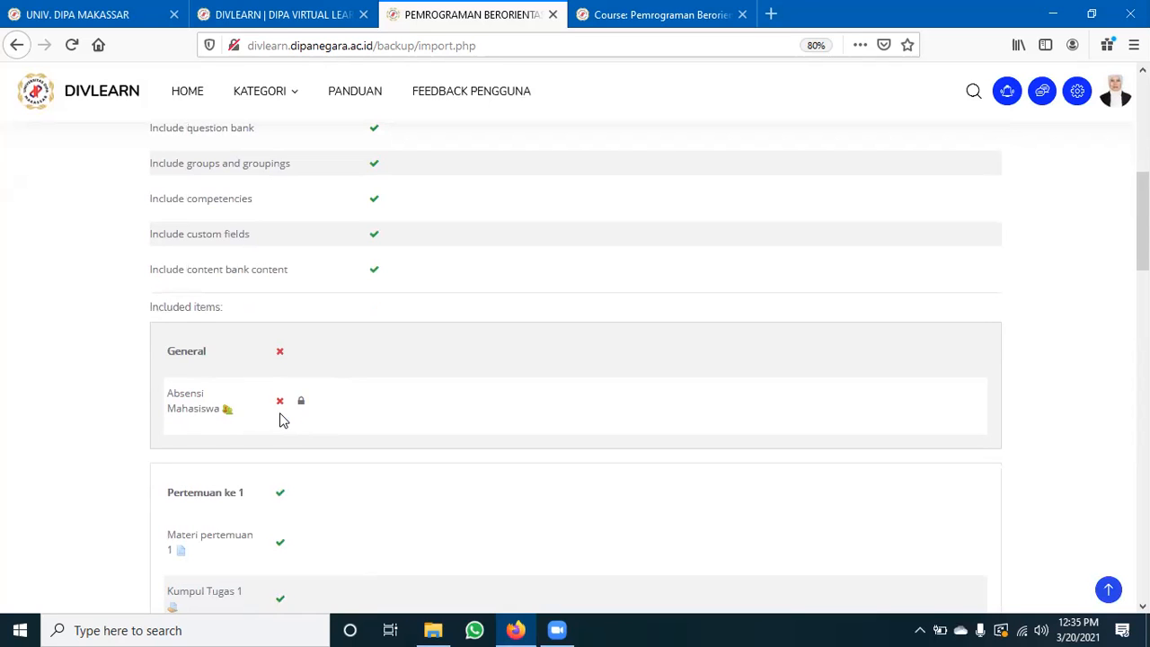
scroll(310, 440, "down", 3)
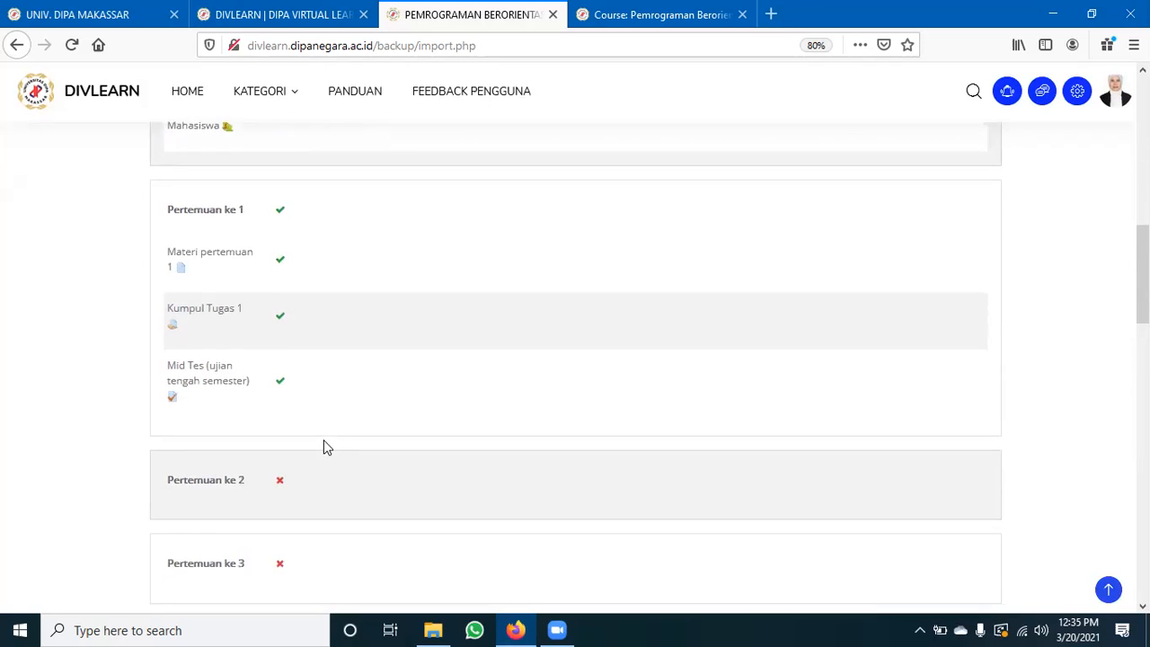
scroll(326, 446, "down", 12)
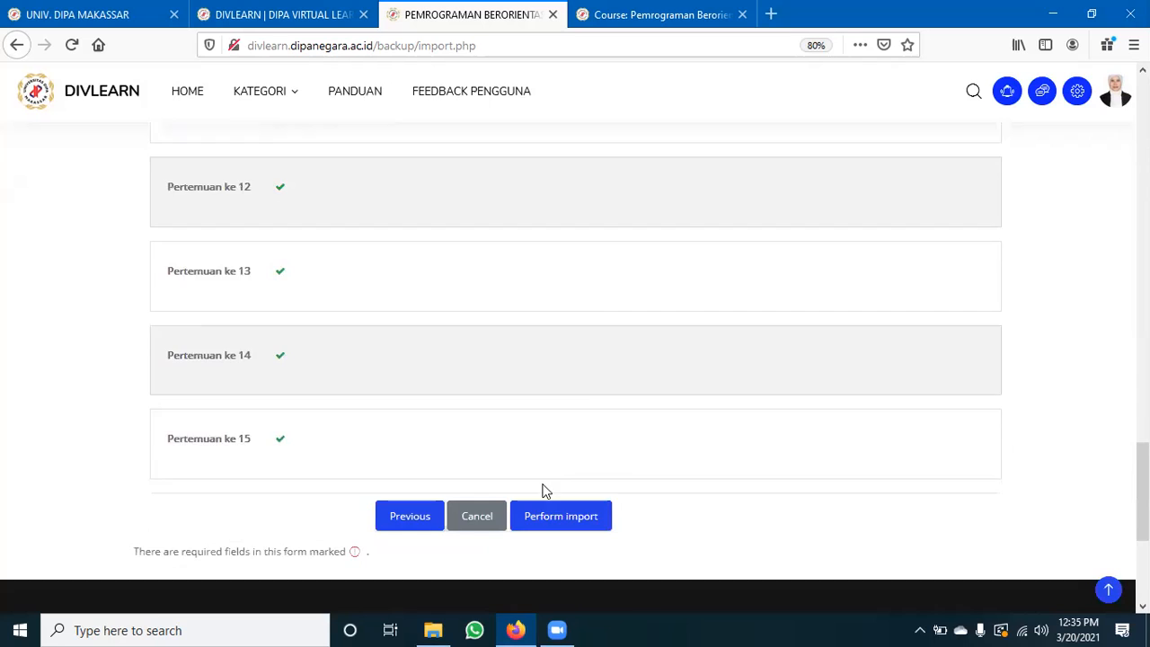
scroll(550, 476, "down", 1)
left_click(562, 447)
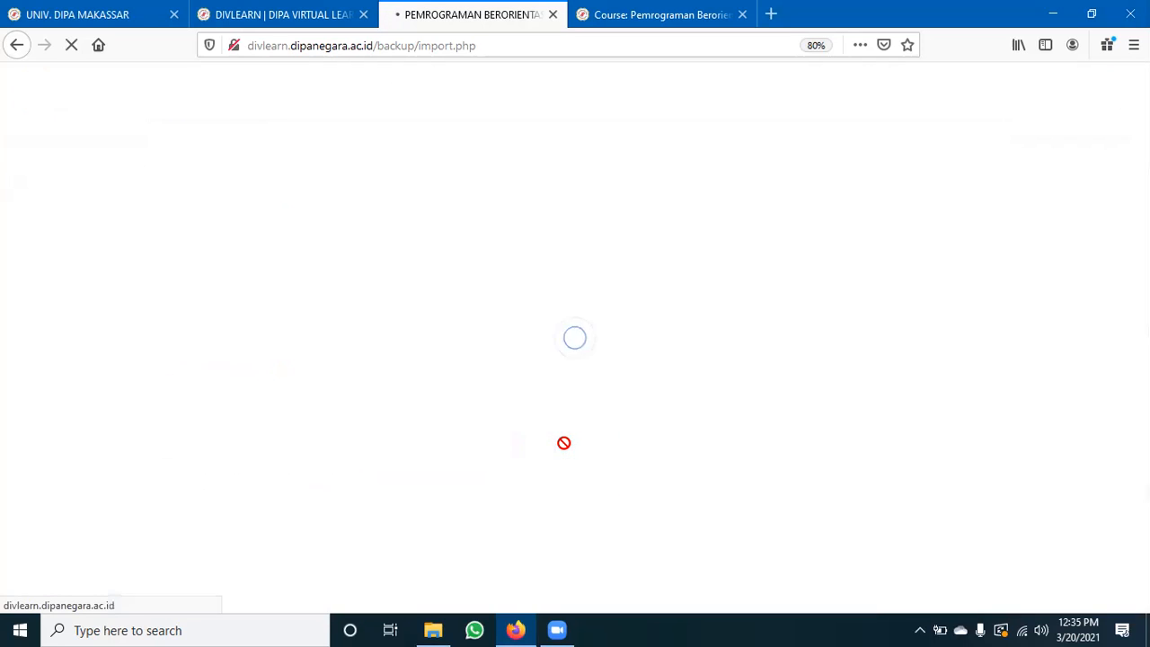
left_click(705, 16)
left_click(468, 15)
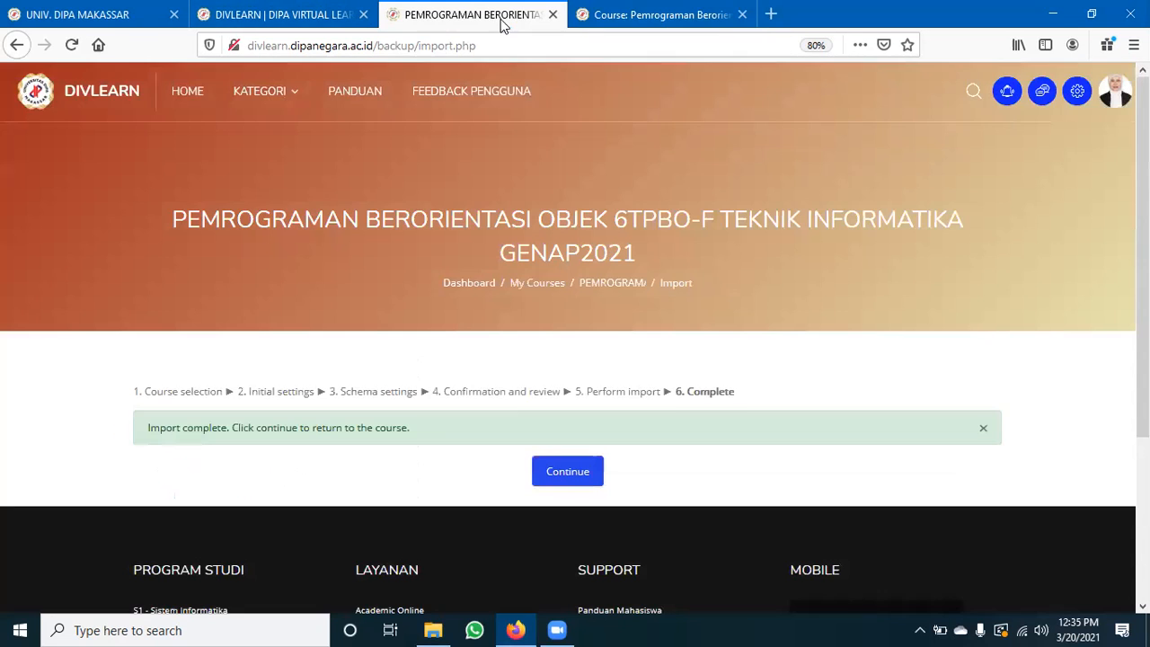
Go back to the 6TPBO-F course page and check the imported activities under Pertemuan ke 1
scroll(518, 373, "down", 1)
left_click(561, 414)
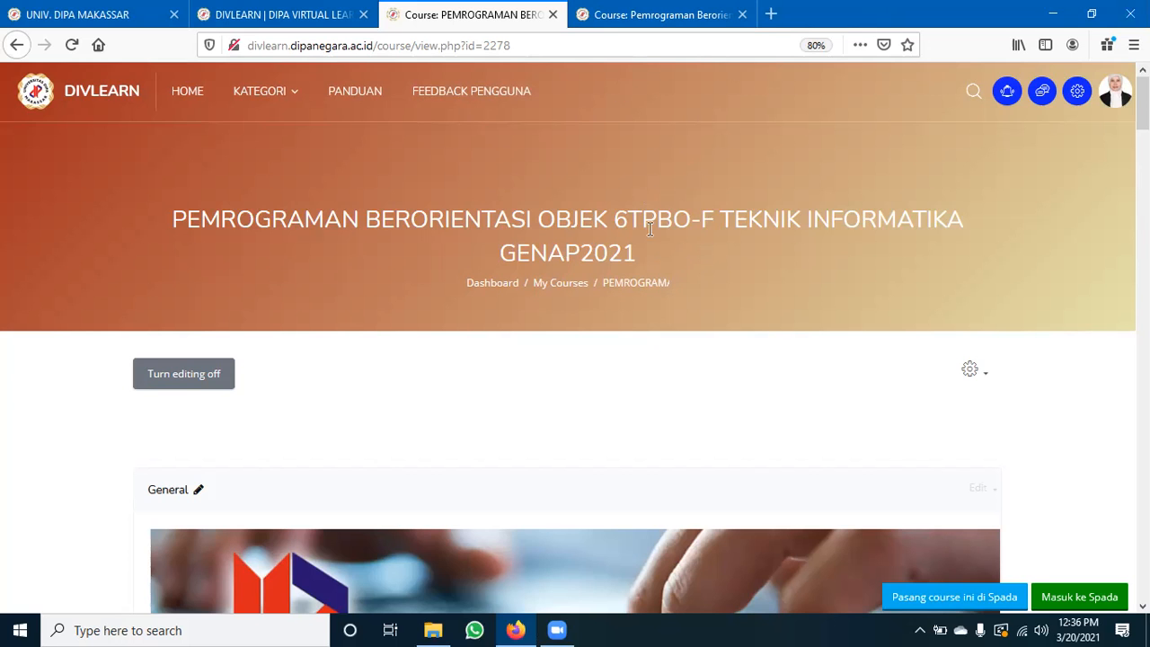
scroll(721, 376, "down", 10)
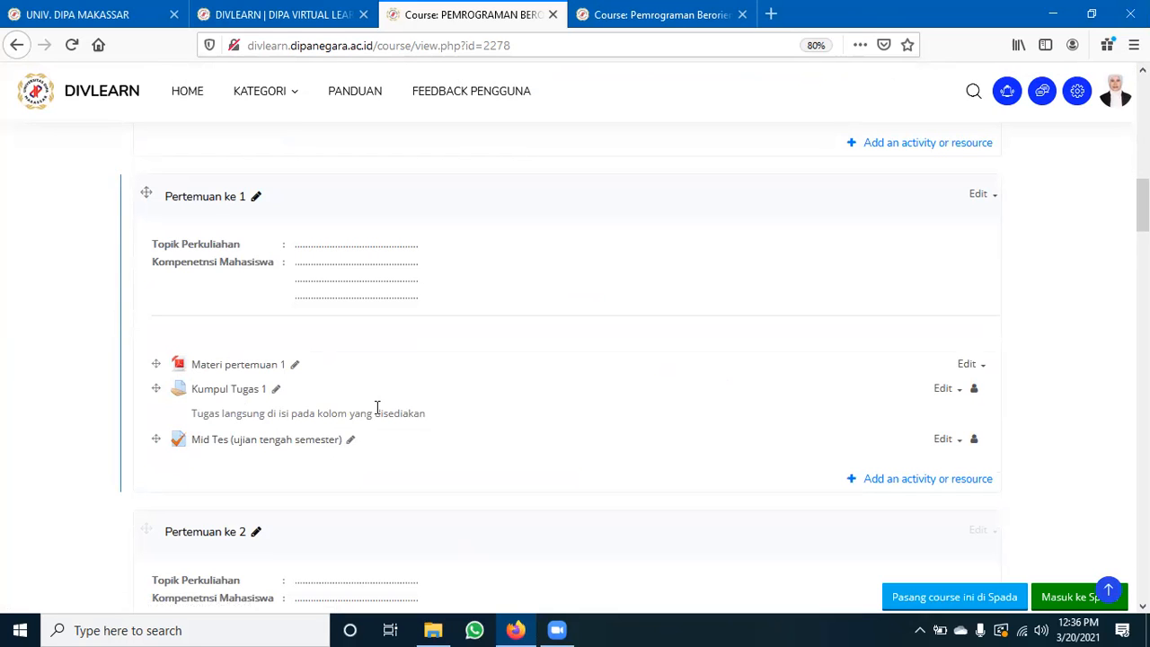
scroll(449, 369, "down", 2)
scroll(449, 370, "up", 2)
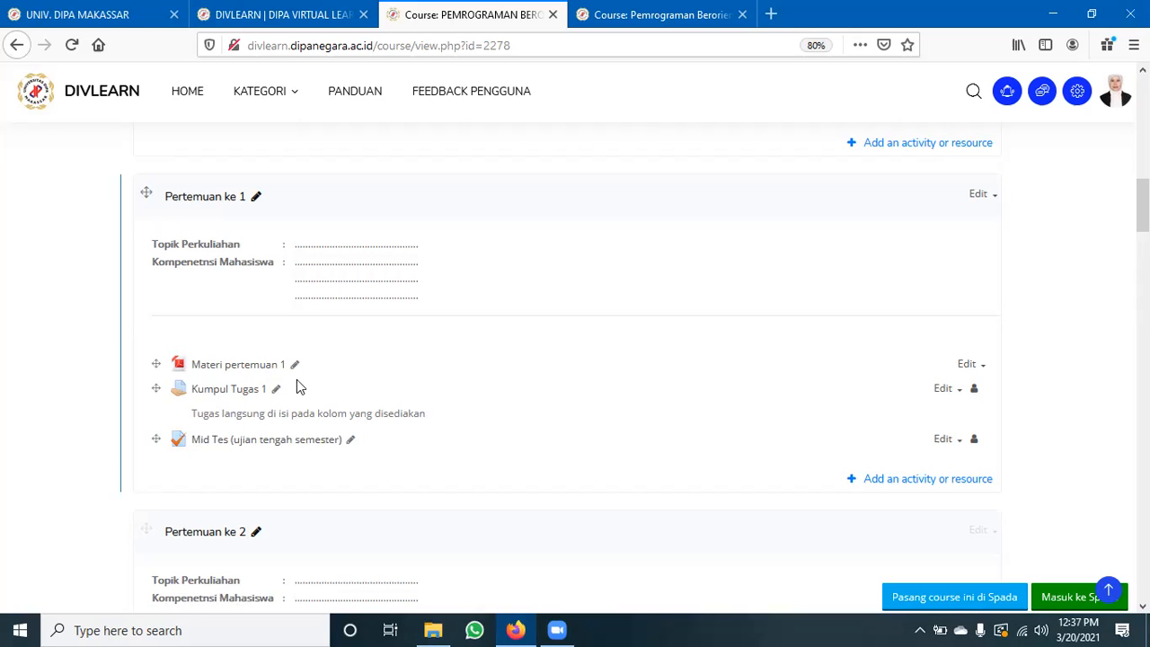
Look over the imported activities and neighbouring sections of the 6TPBO-F course page, ending at the page header
scroll(457, 447, "down", 1)
scroll(456, 448, "down", 2)
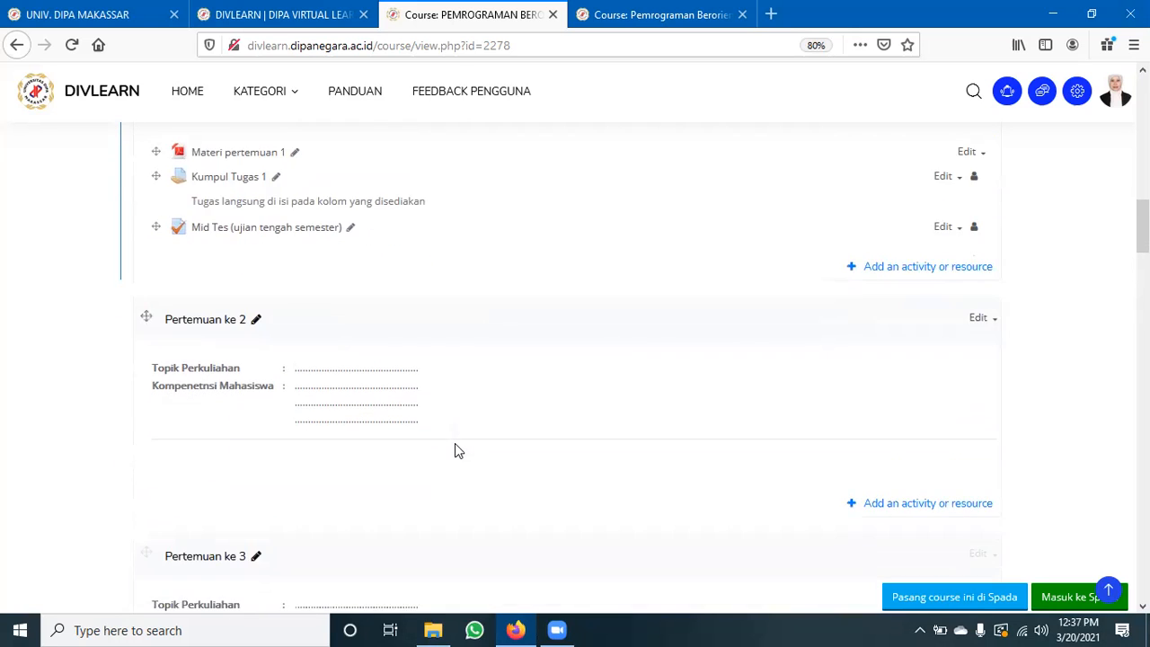
scroll(457, 448, "up", 1)
scroll(535, 437, "up", 2)
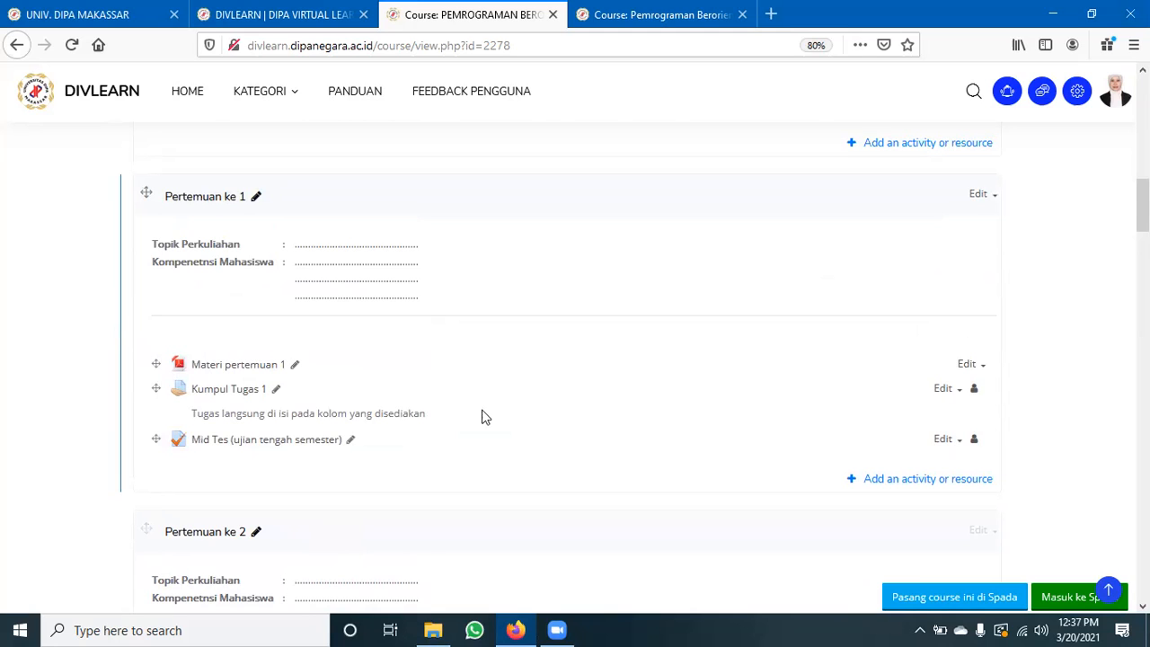
scroll(485, 418, "up", 3)
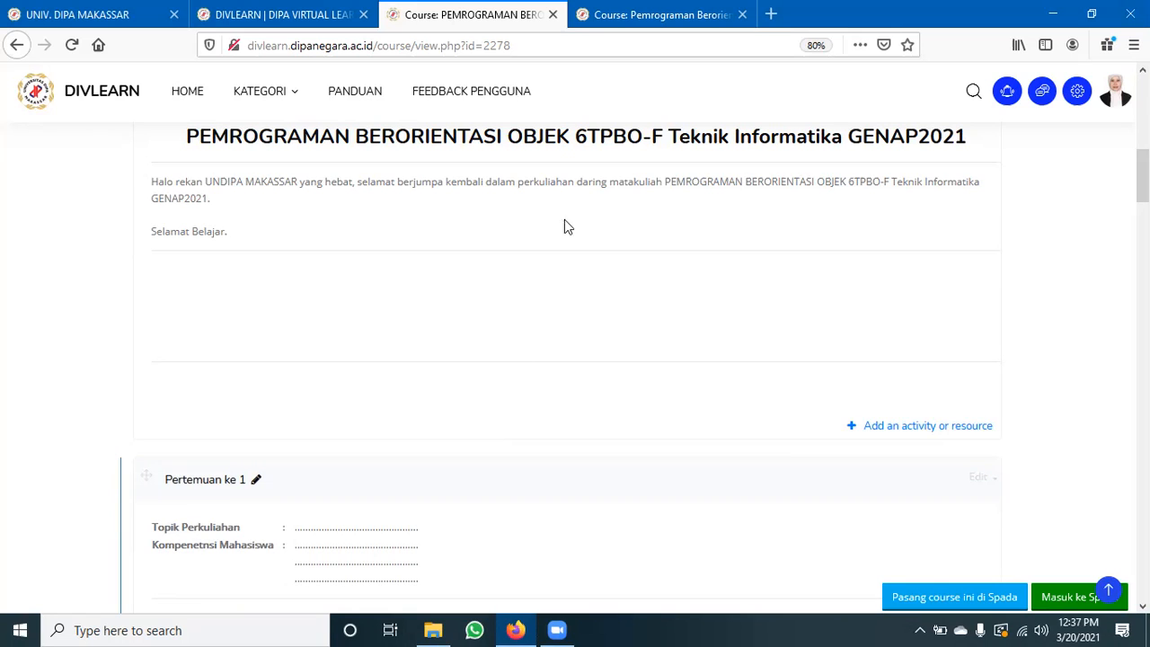
scroll(400, 285, "up", 5)
scroll(417, 325, "up", 1)
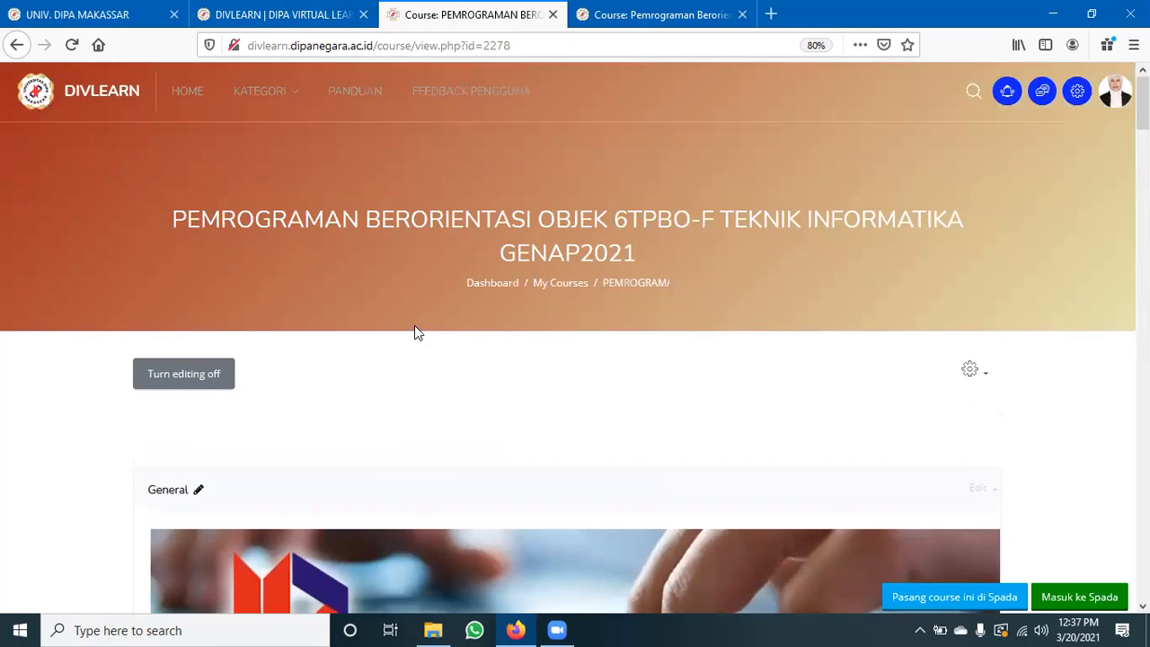
Compare the GENAP2021 teaching schedule on the university site with the course list on the DIVLEARN dashboard
left_click(92, 20)
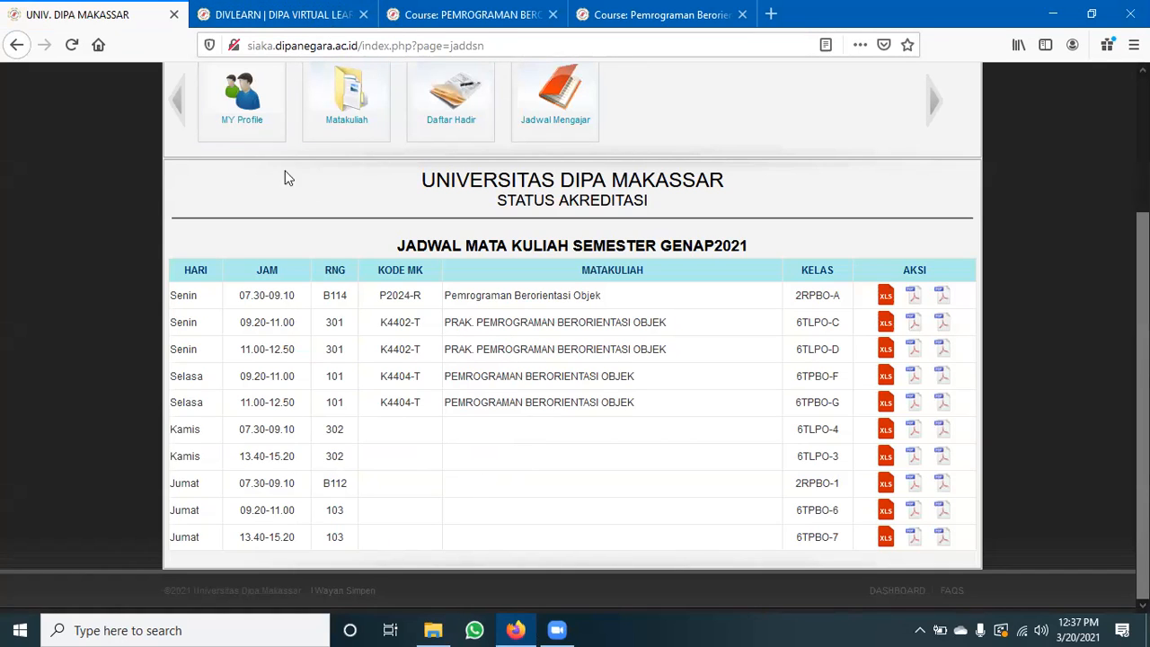
left_click(447, 15)
left_click(193, 97)
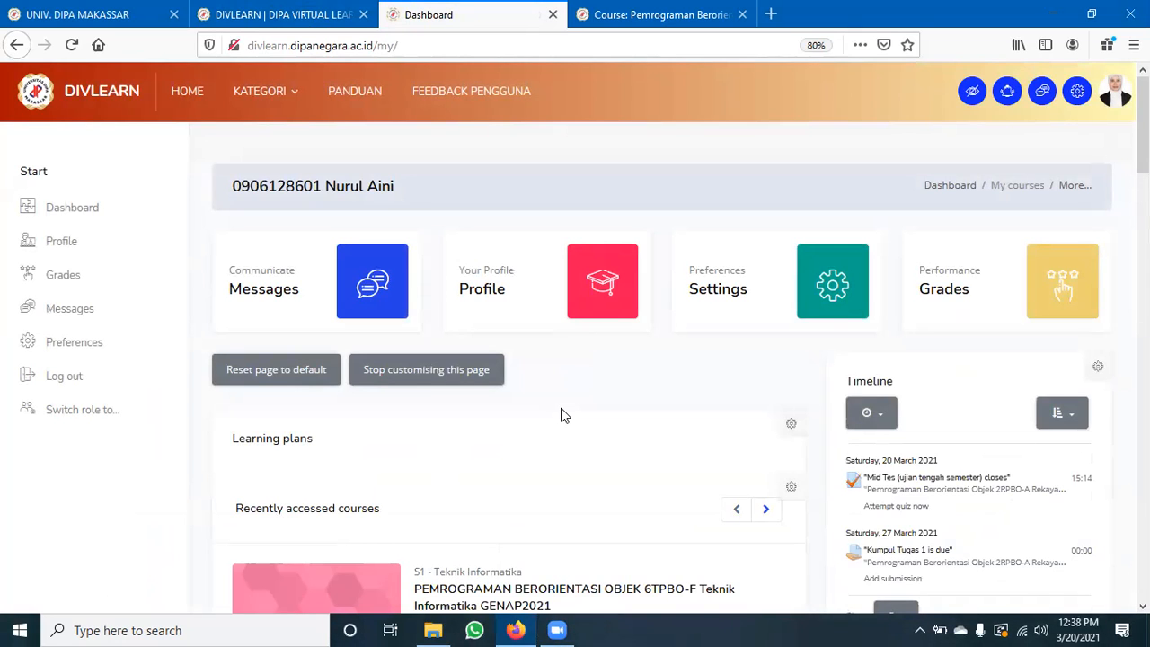
scroll(546, 450, "down", 5)
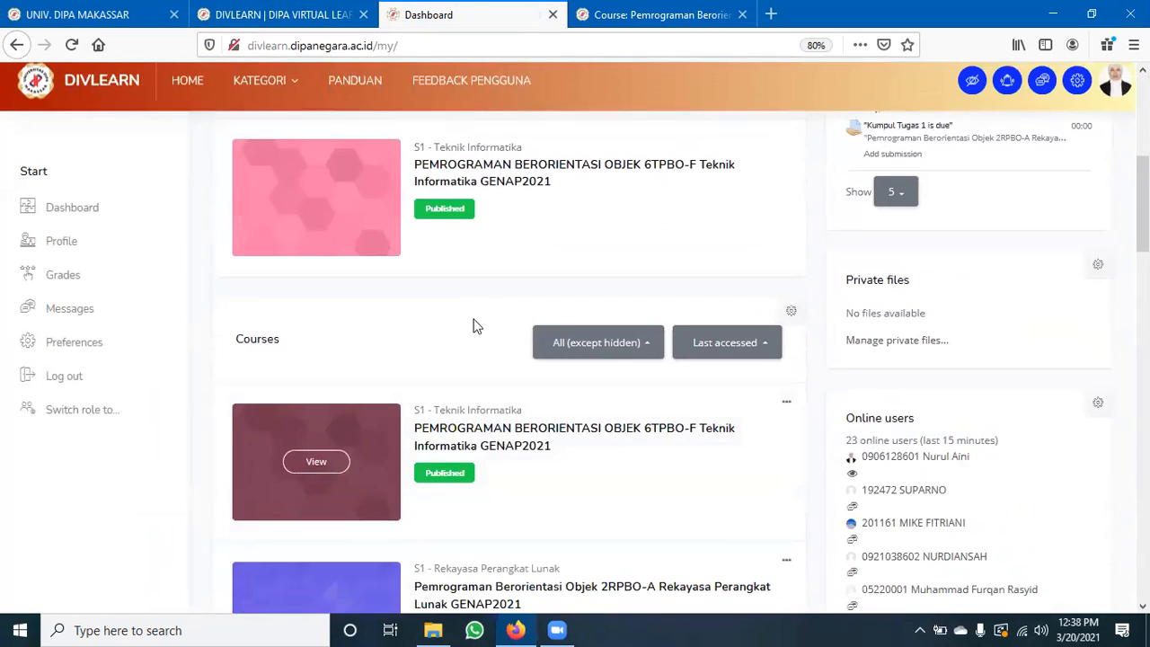
scroll(440, 467, "down", 2)
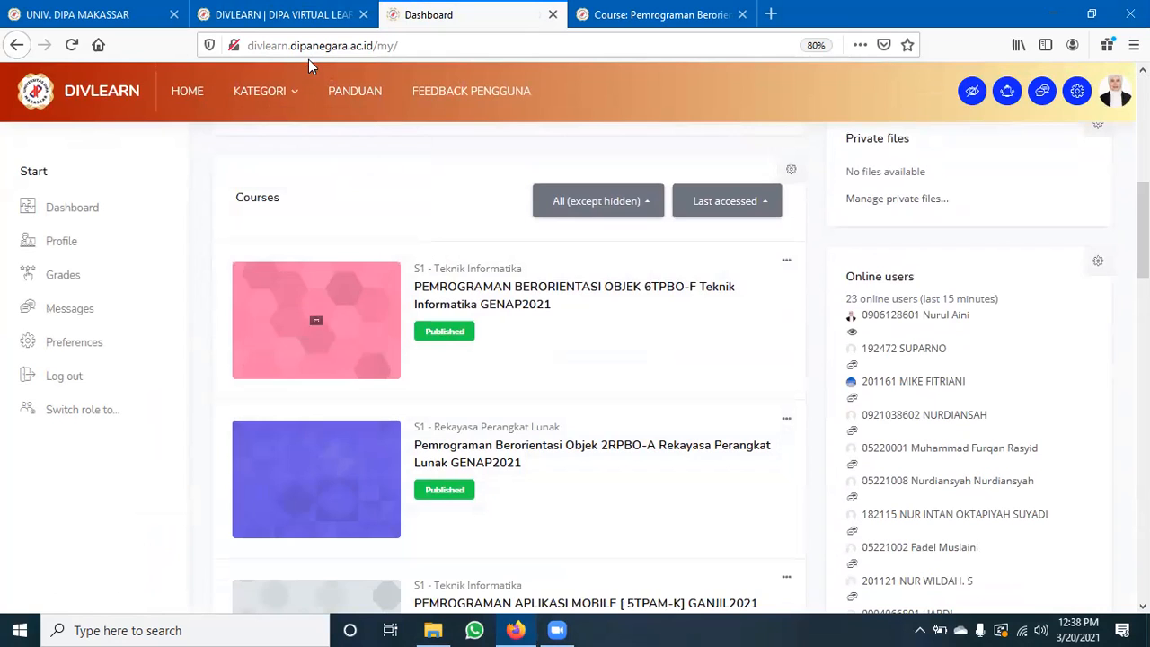
key("ctrl+Page_Up")
key("ctrl+Page_Up")
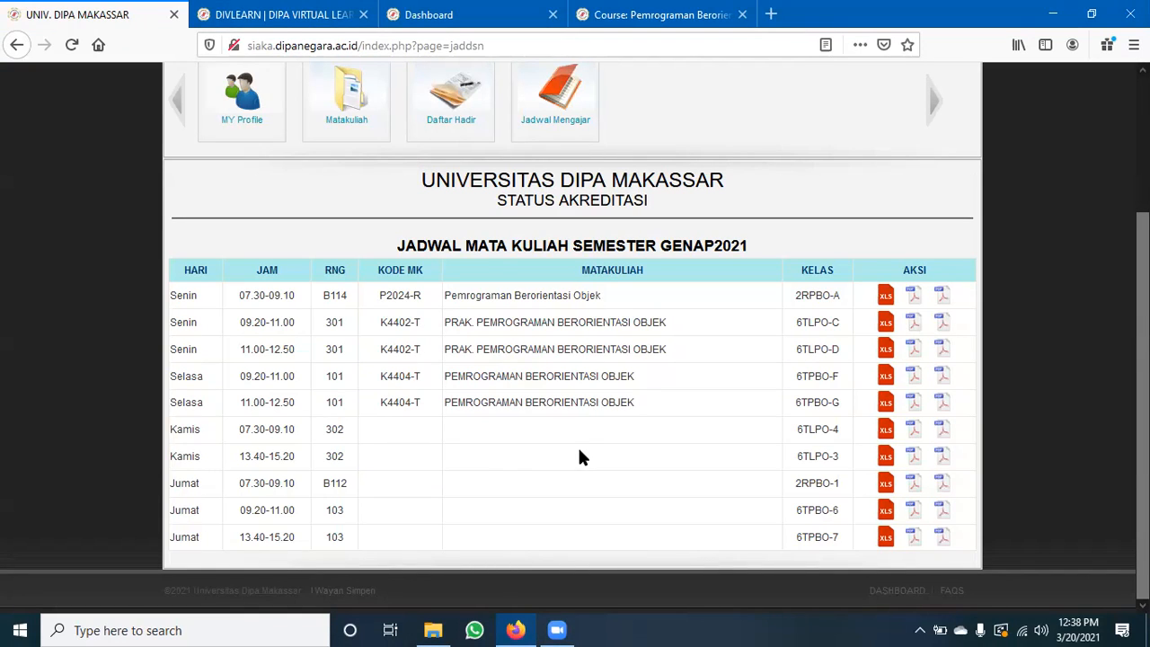
left_click(507, 17)
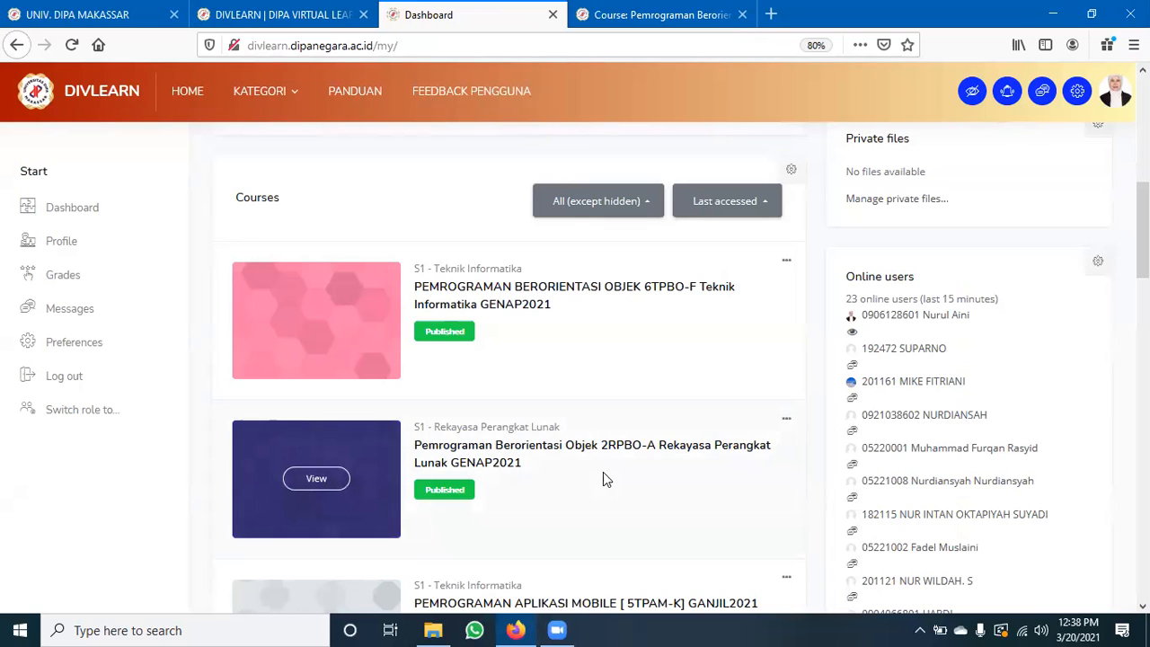
Find PEMROGRAMAN APLIKASI MOBILE [ 5TPAM-O ] GANJIL2021 in the dashboard's course list and open it in a new browser tab
scroll(180, 146, "up", 3)
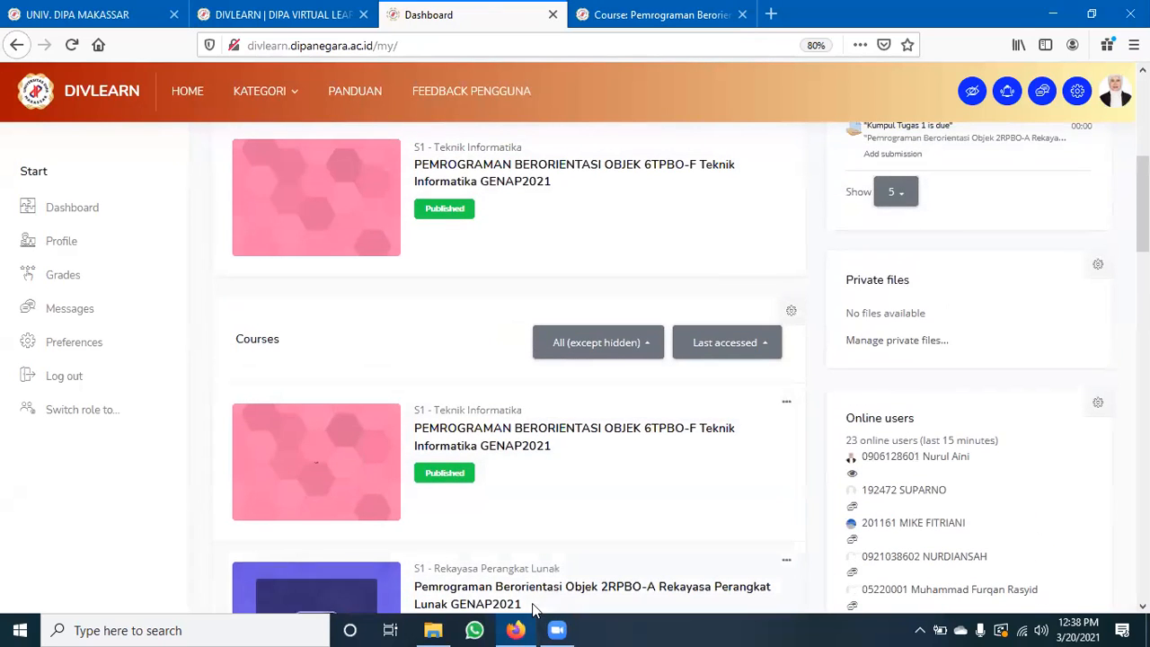
scroll(530, 610, "down", 2)
scroll(528, 503, "down", 3)
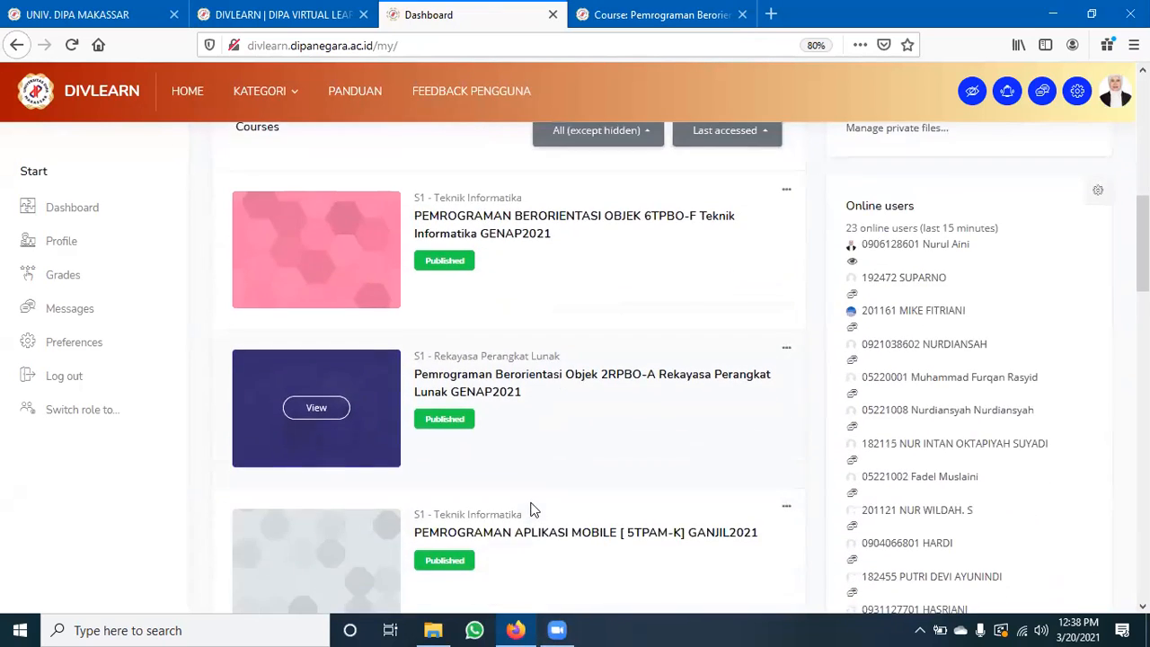
scroll(531, 501, "down", 3)
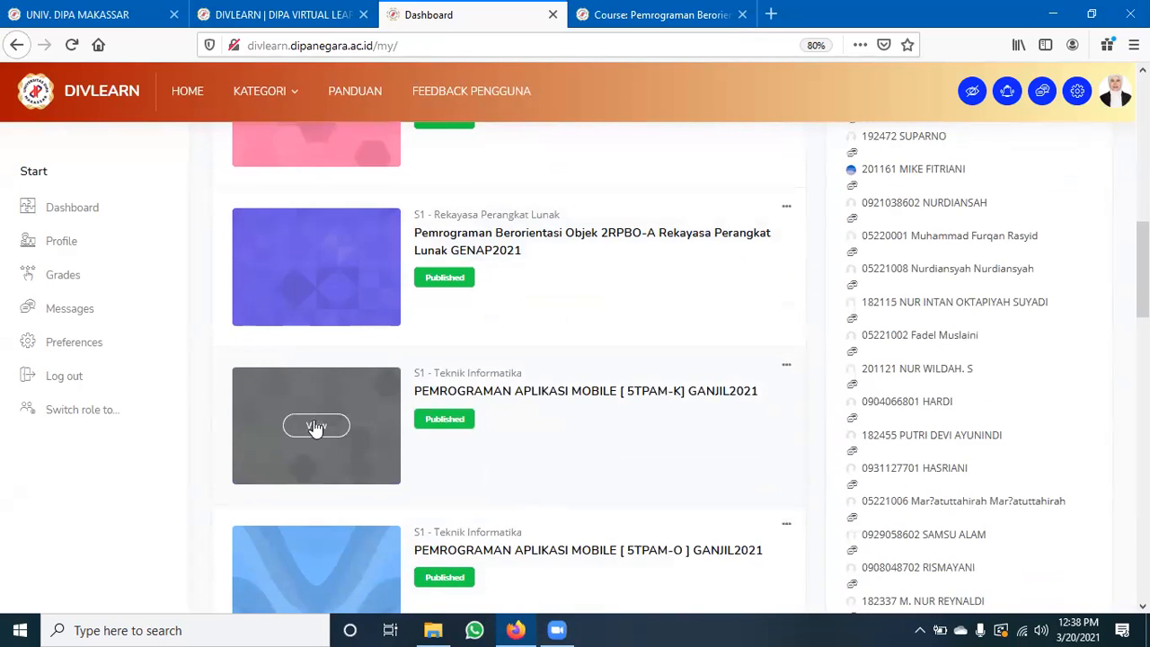
scroll(439, 515, "down", 3)
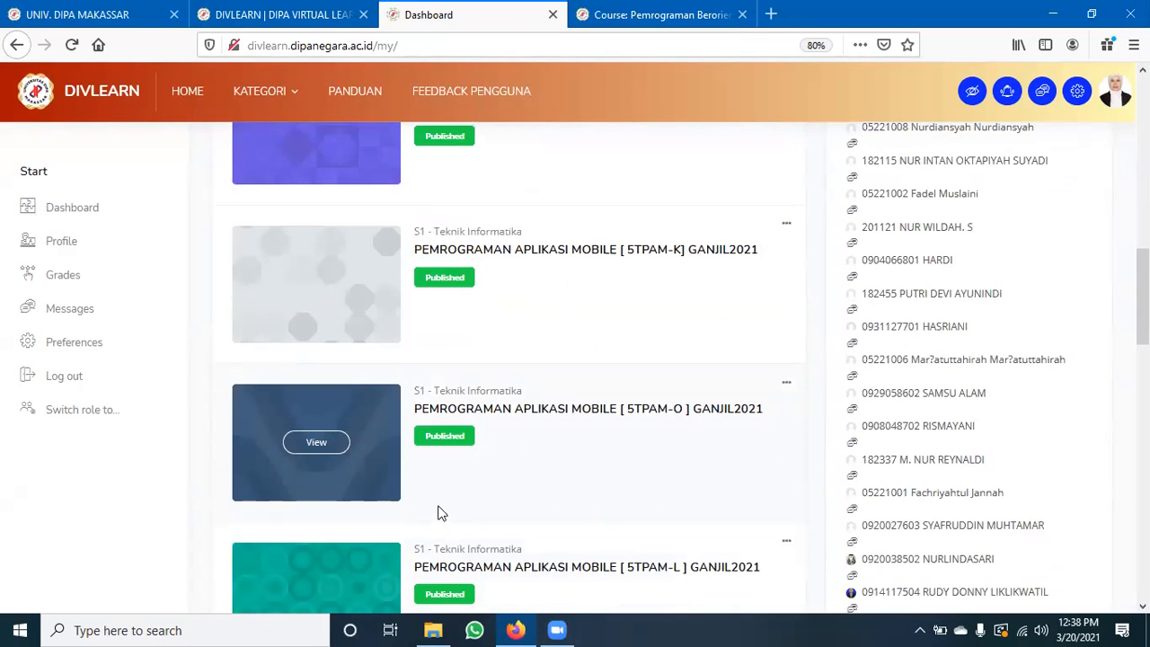
scroll(440, 515, "down", 2)
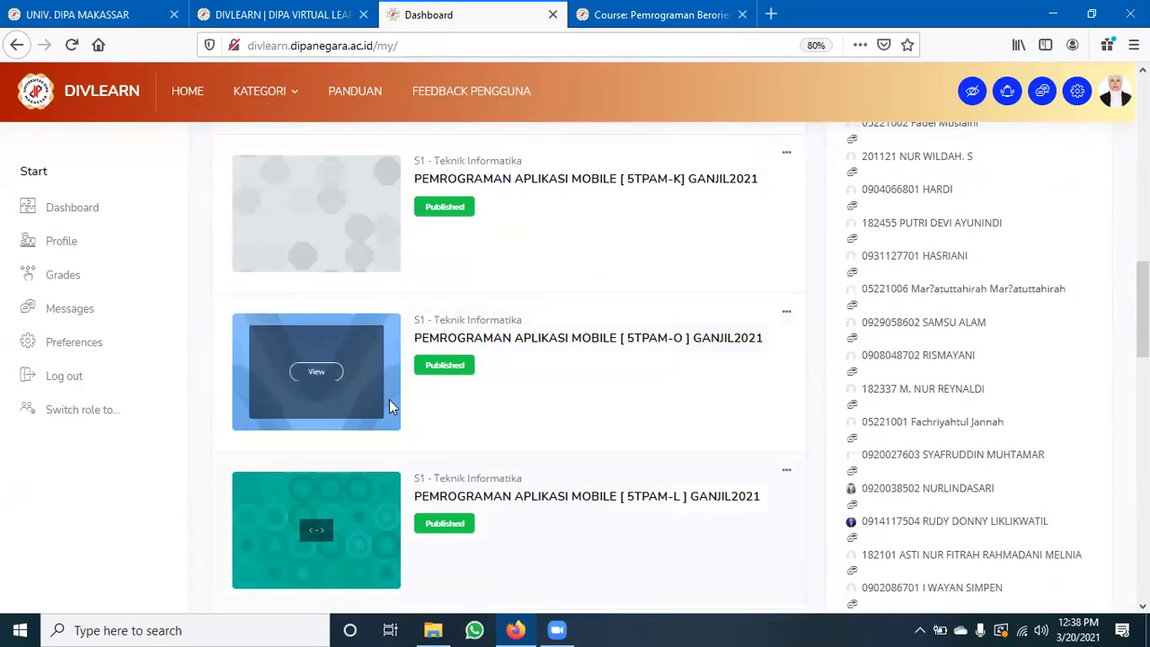
right_click(317, 382)
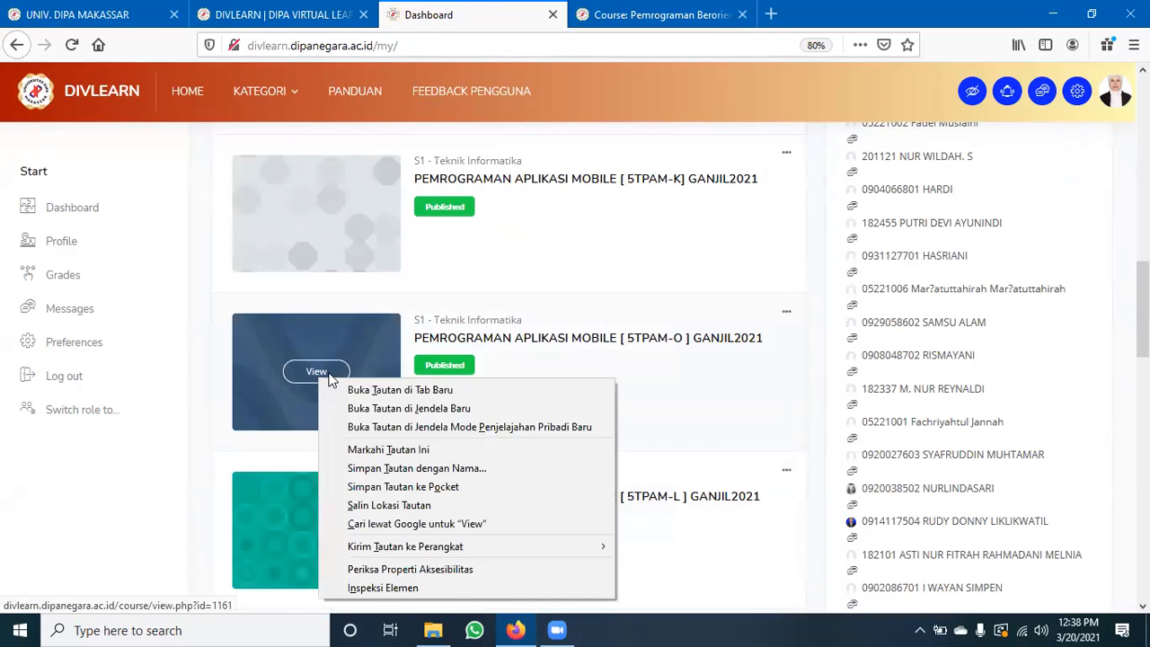
left_click(328, 390)
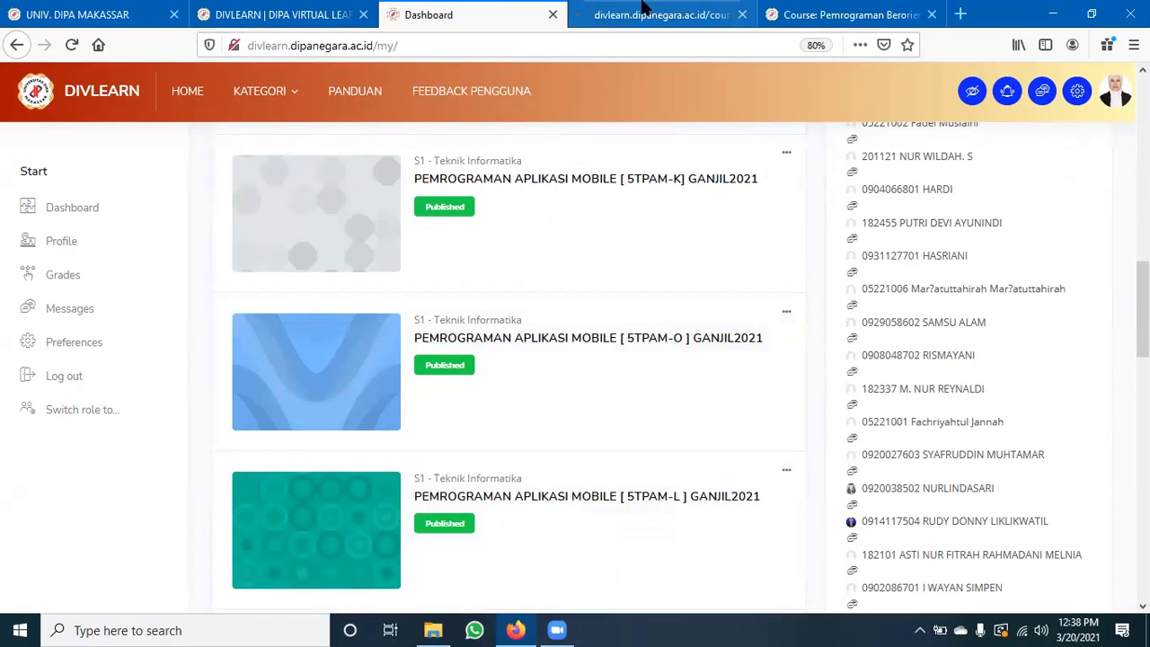
left_click(644, 14)
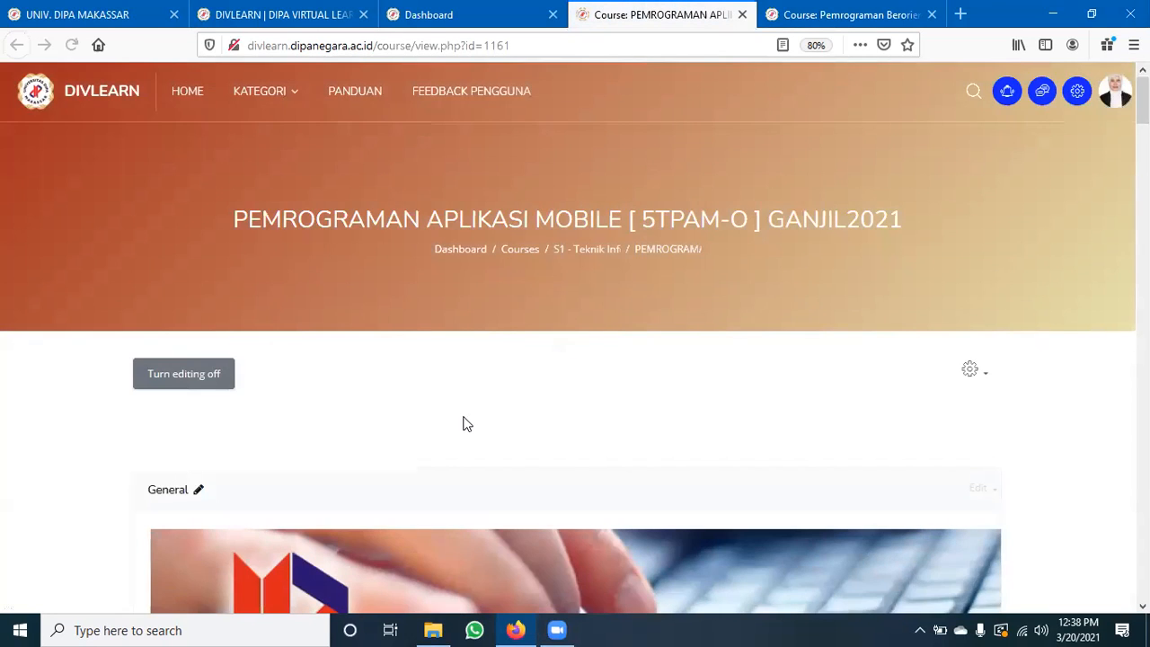
Look through the 5TPAM-O course page, covering the General, Ujian Akhir Semester (Final Test) and Pertemuan sections
scroll(466, 421, "down", 5)
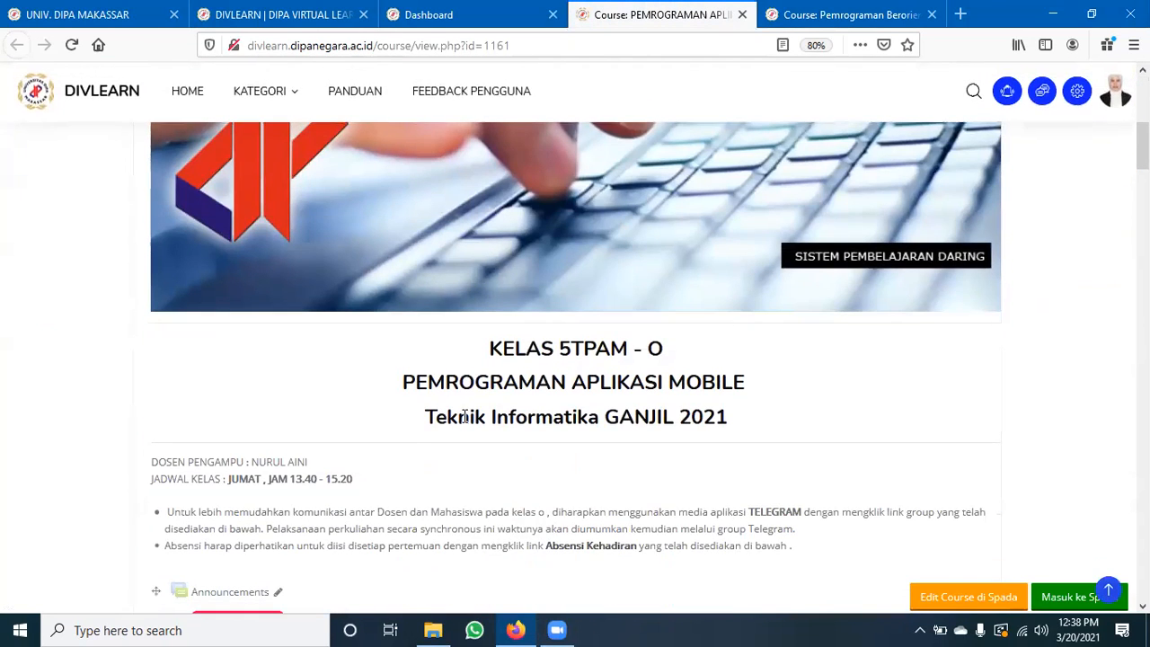
scroll(466, 421, "down", 8)
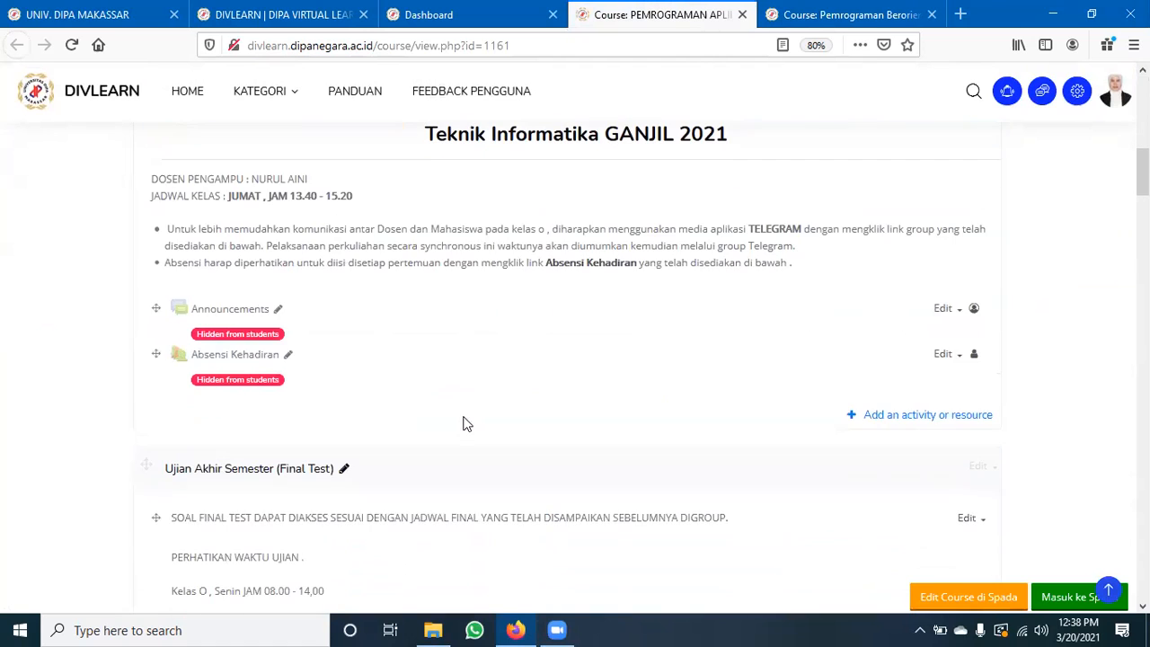
scroll(465, 420, "down", 1)
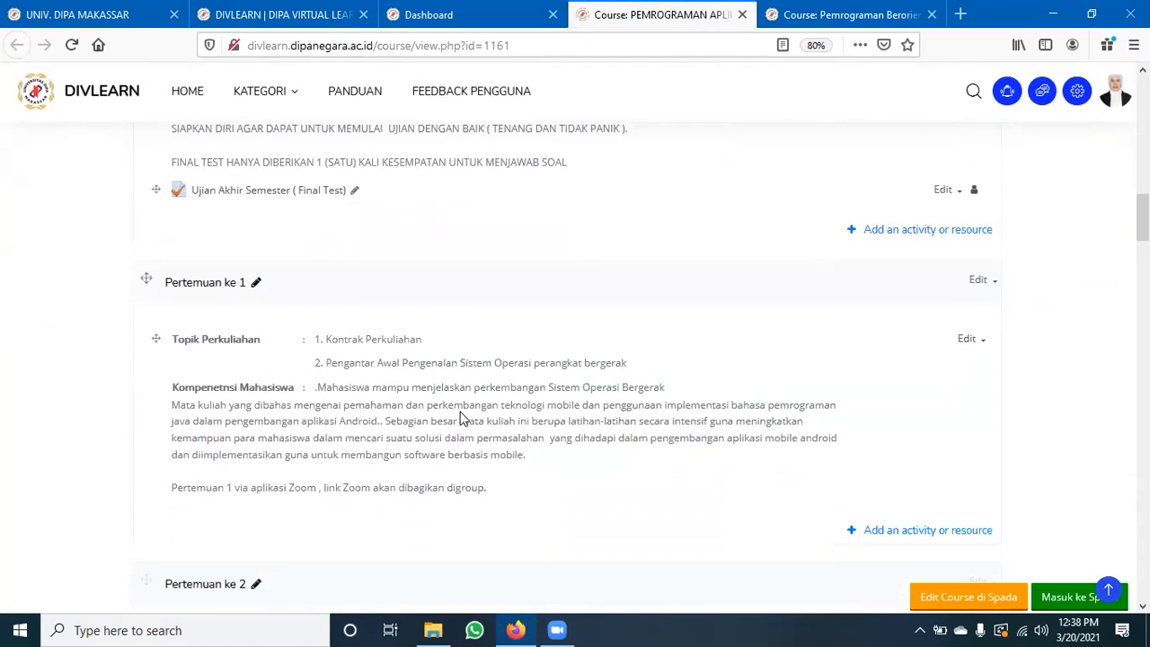
scroll(467, 431, "up", 3)
scroll(467, 434, "down", 4)
scroll(467, 430, "down", 4)
scroll(470, 427, "up", 7)
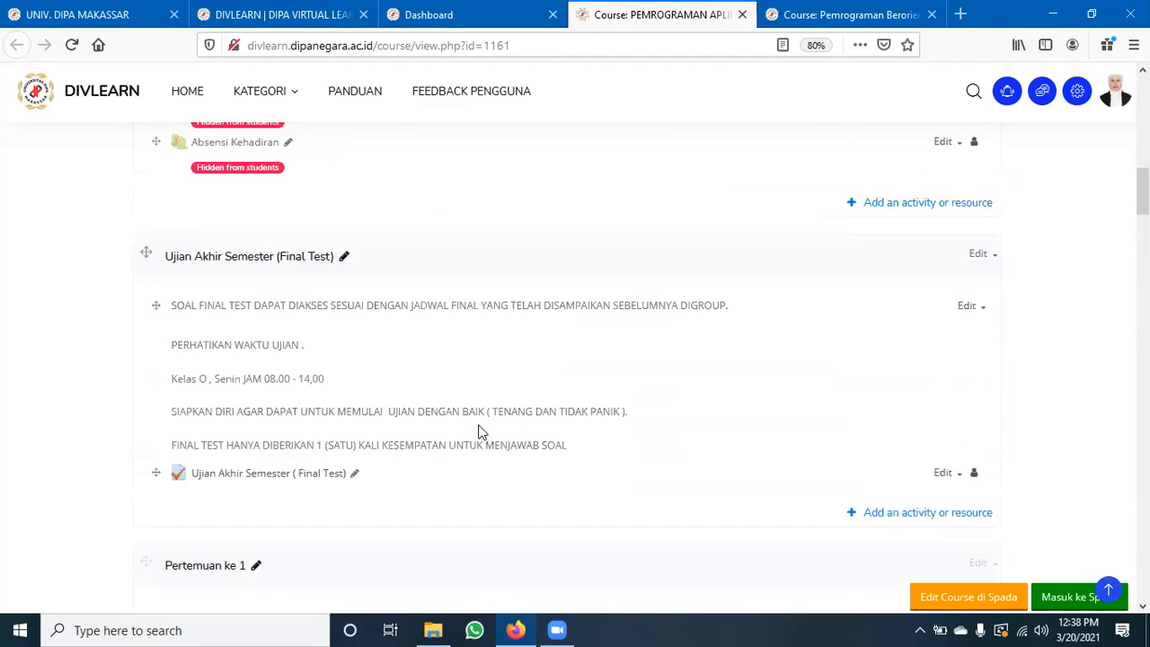
scroll(481, 431, "up", 10)
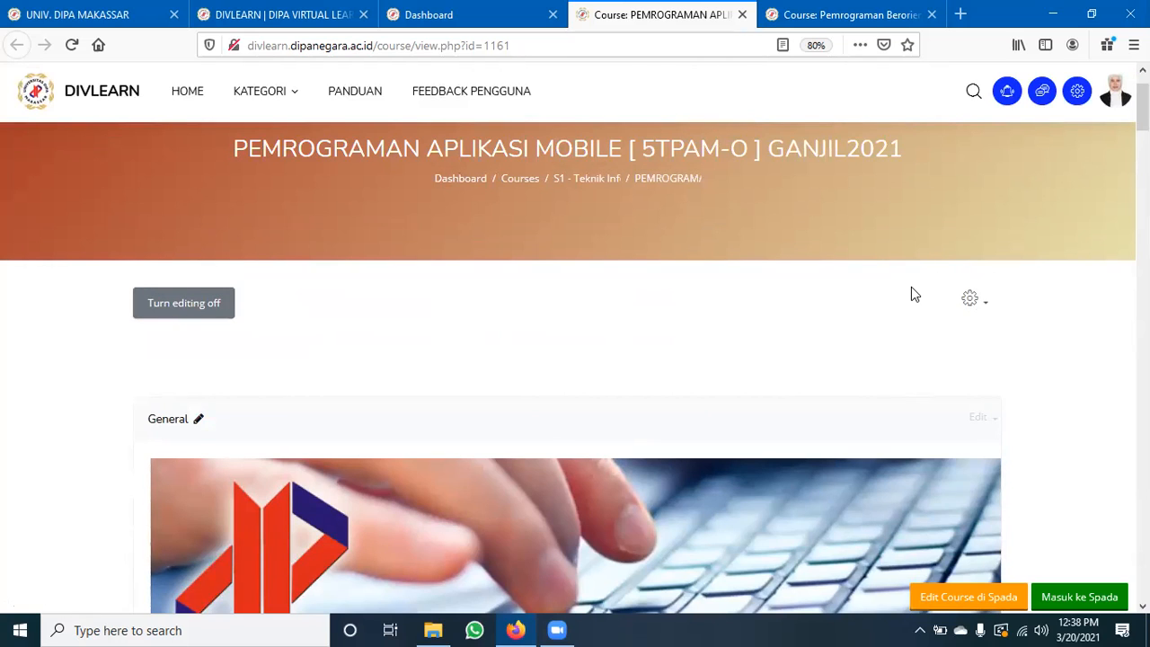
Open the gradebook setup of the 5TPAM-O course and switch to its grader report
left_click(982, 305)
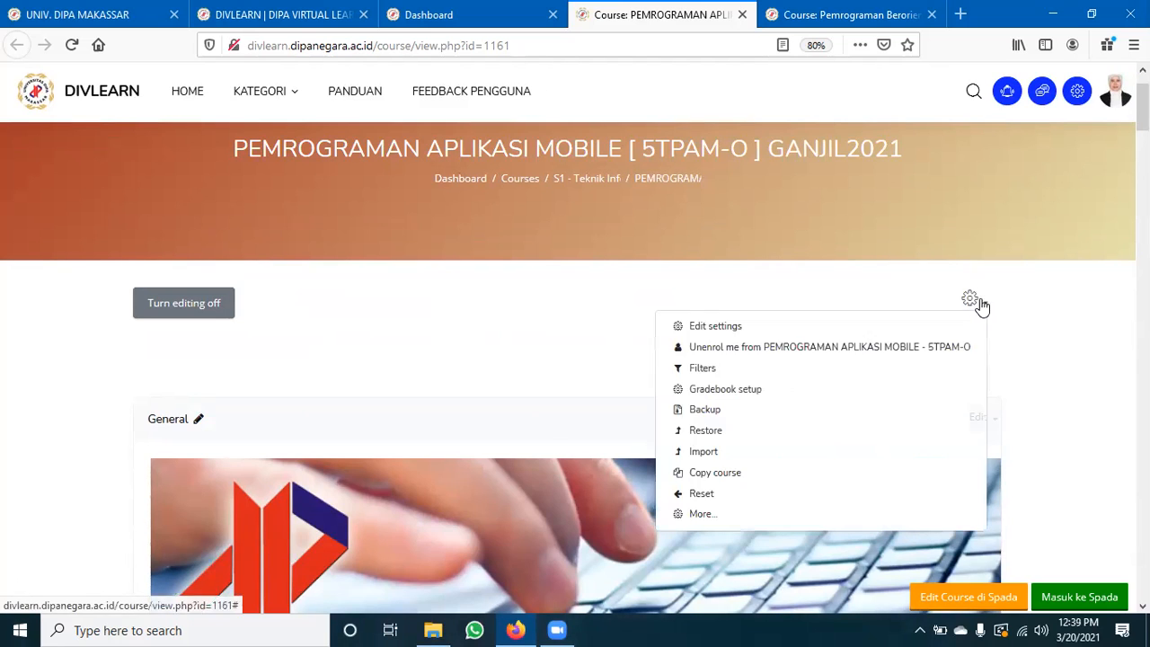
left_click(729, 391)
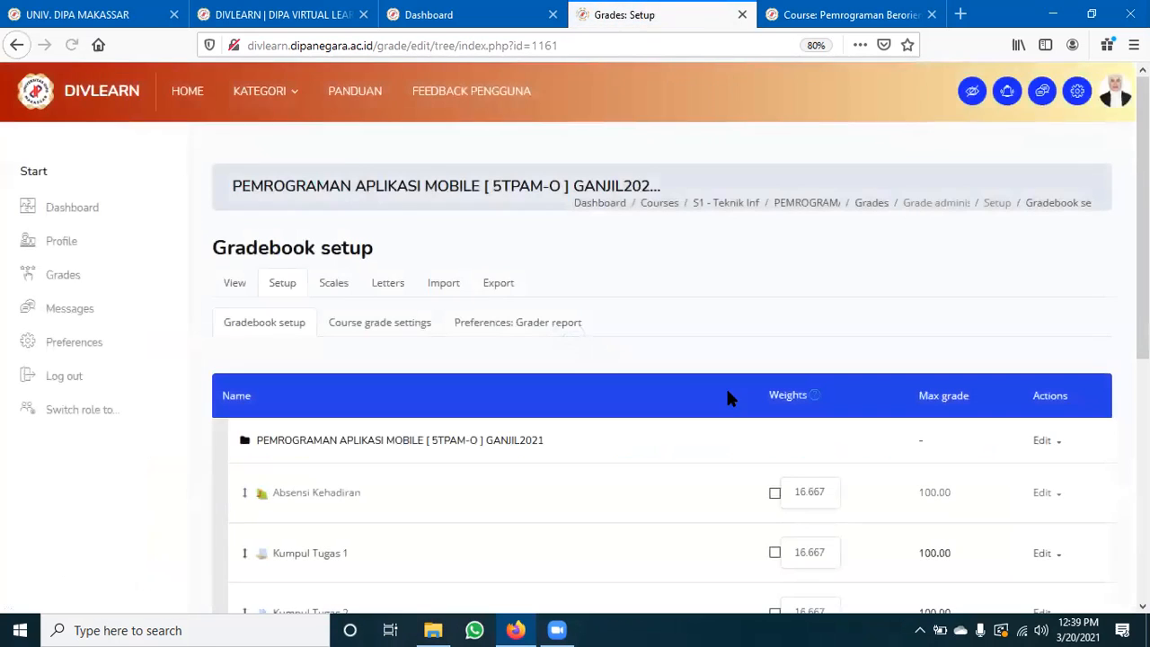
scroll(449, 506, "down", 2)
scroll(450, 506, "up", 2)
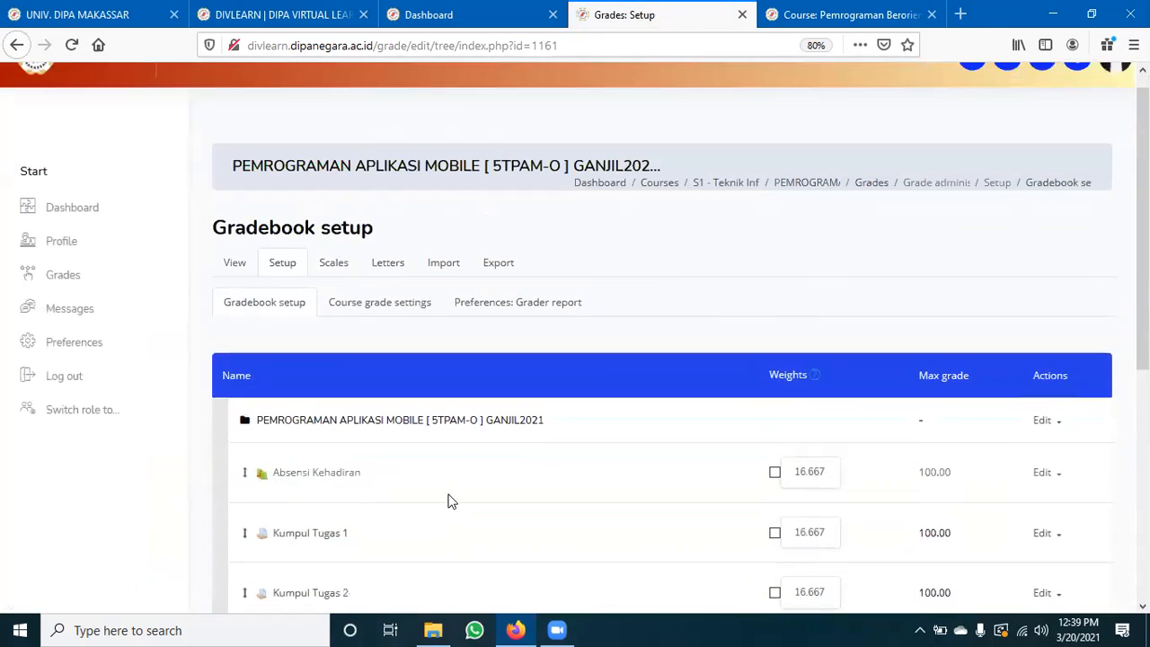
left_click(236, 289)
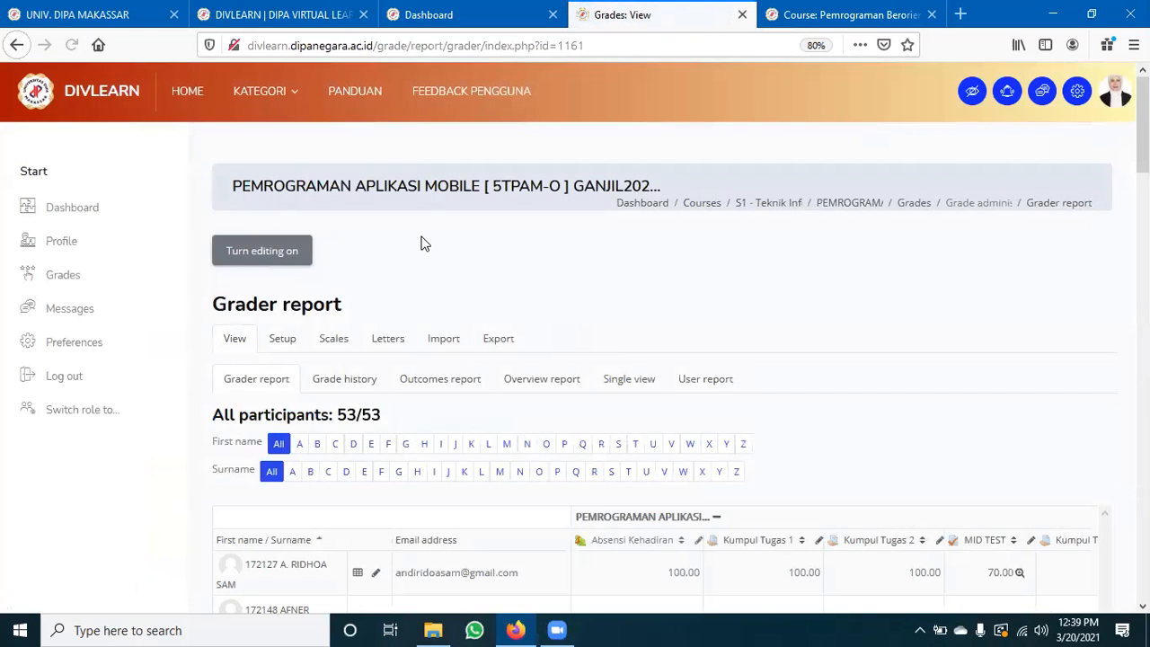
Examine all participants' attendance, assignment, mid test, final test and course total grades in the grader report
scroll(492, 431, "down", 1)
scroll(492, 440, "down", 3)
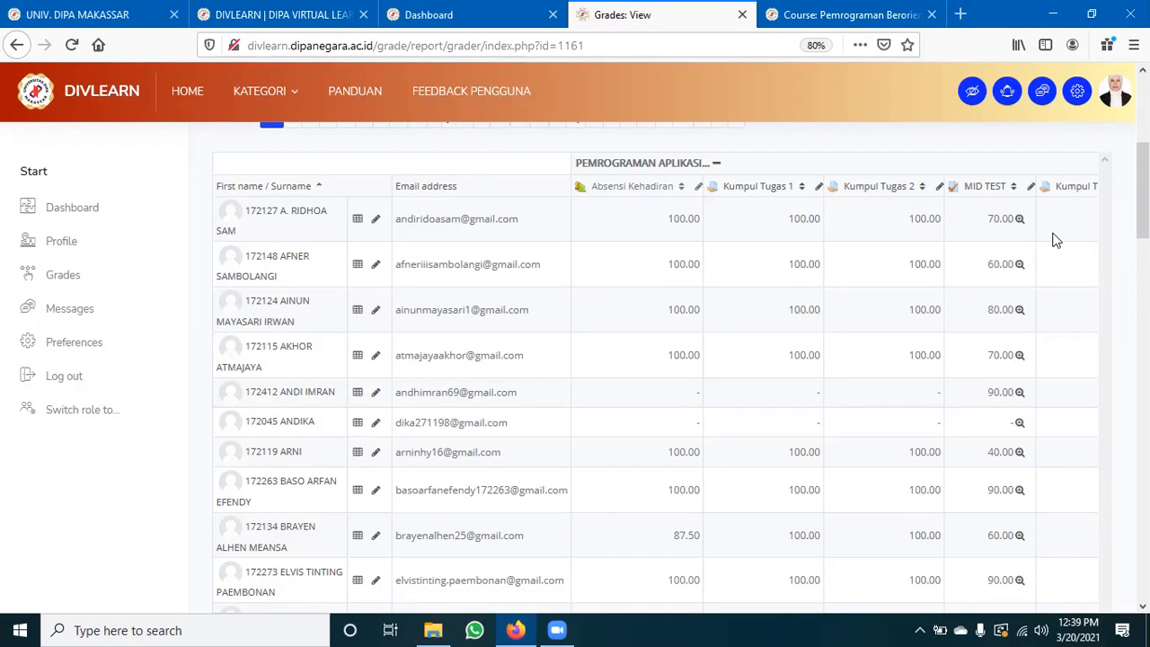
scroll(736, 495, "down", 15)
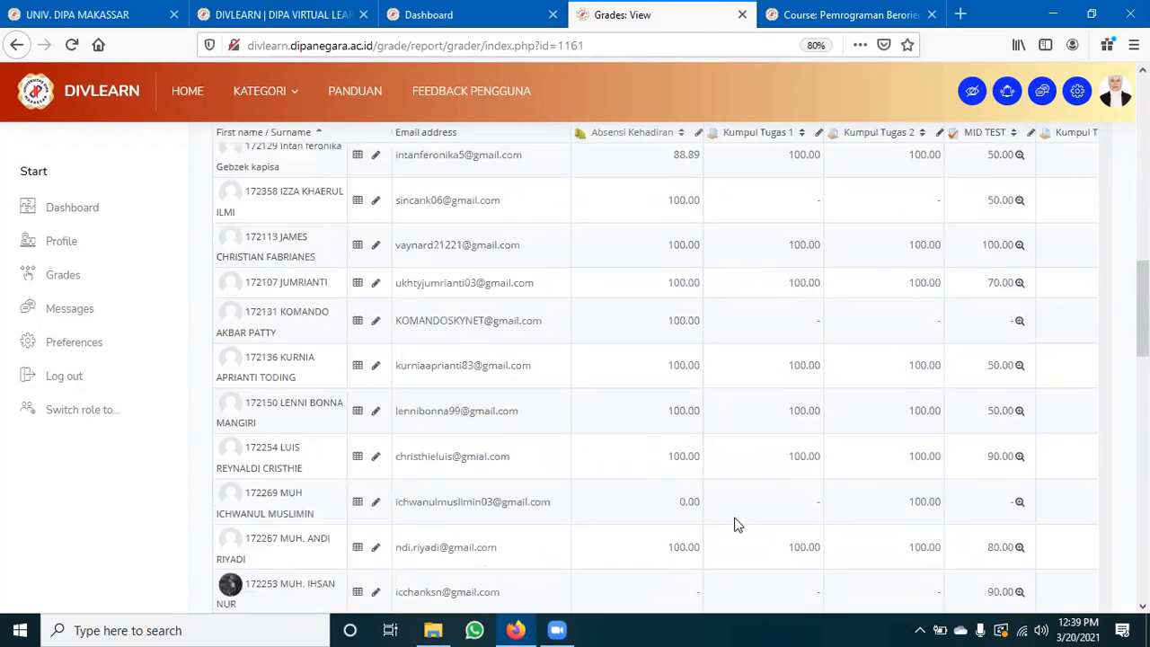
scroll(740, 544, "down", 15)
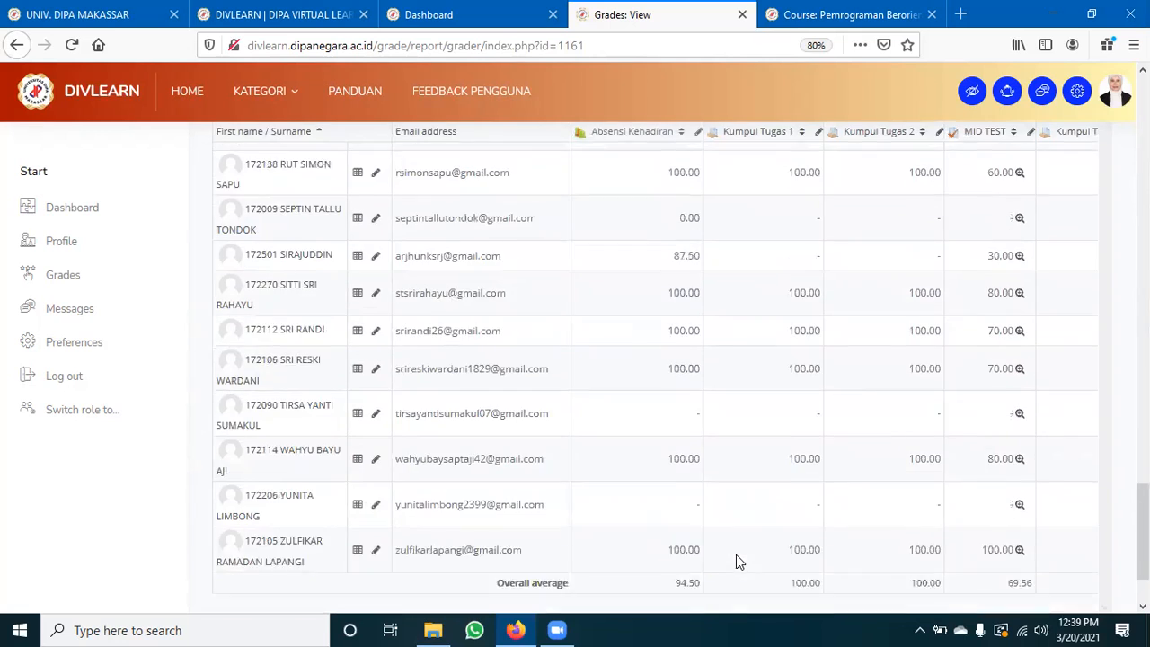
left_click_drag(743, 557, 1042, 566)
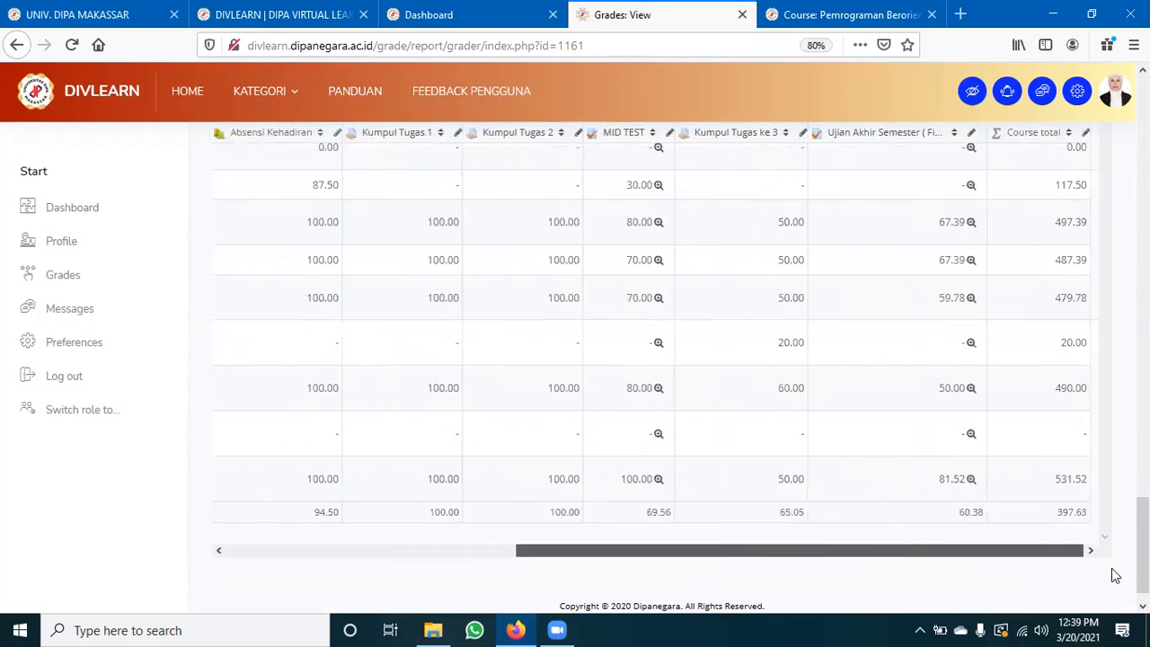
scroll(989, 522, "up", 3)
scroll(965, 490, "up", 10)
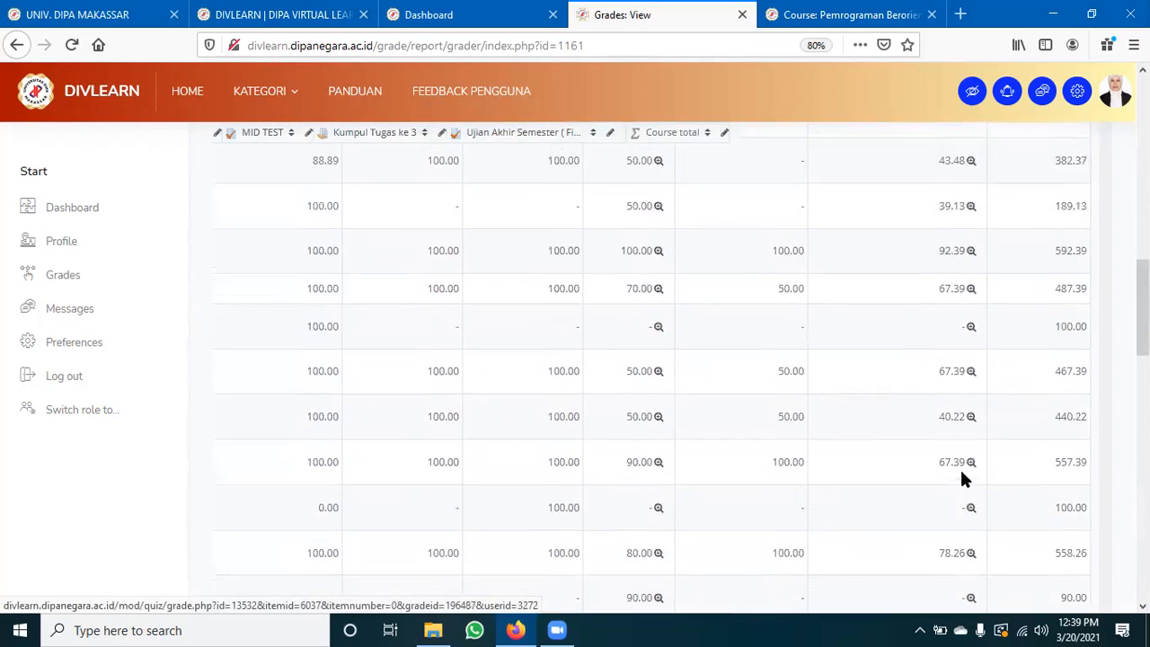
scroll(908, 449, "up", 5)
scroll(827, 498, "down", 2)
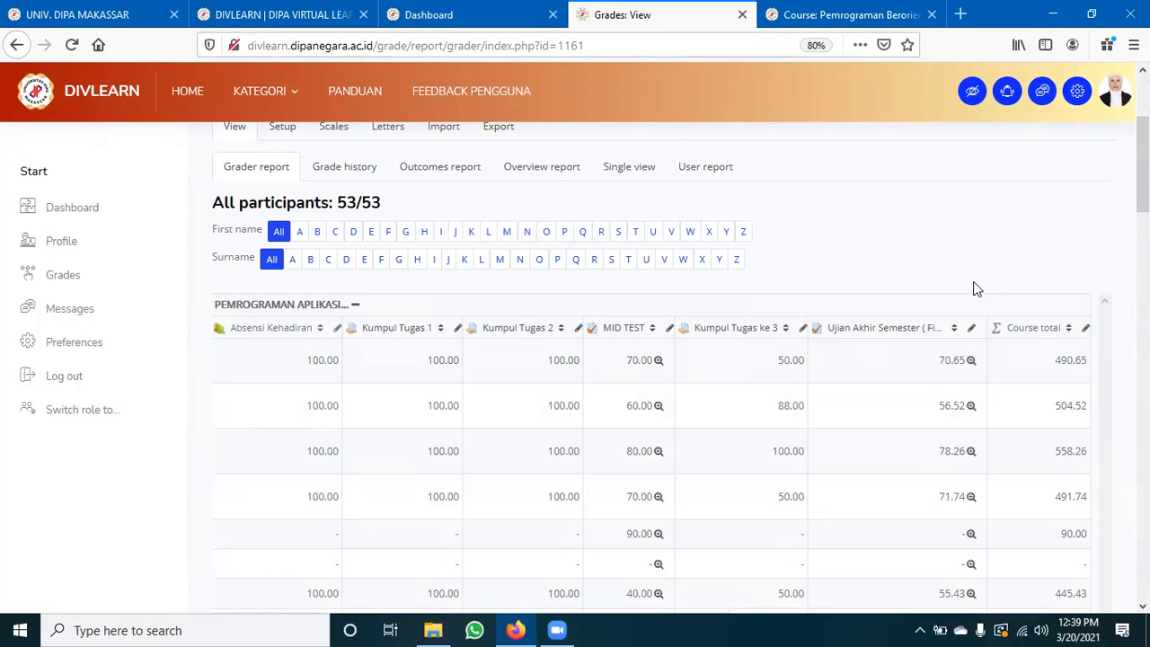
scroll(908, 479, "up", 3)
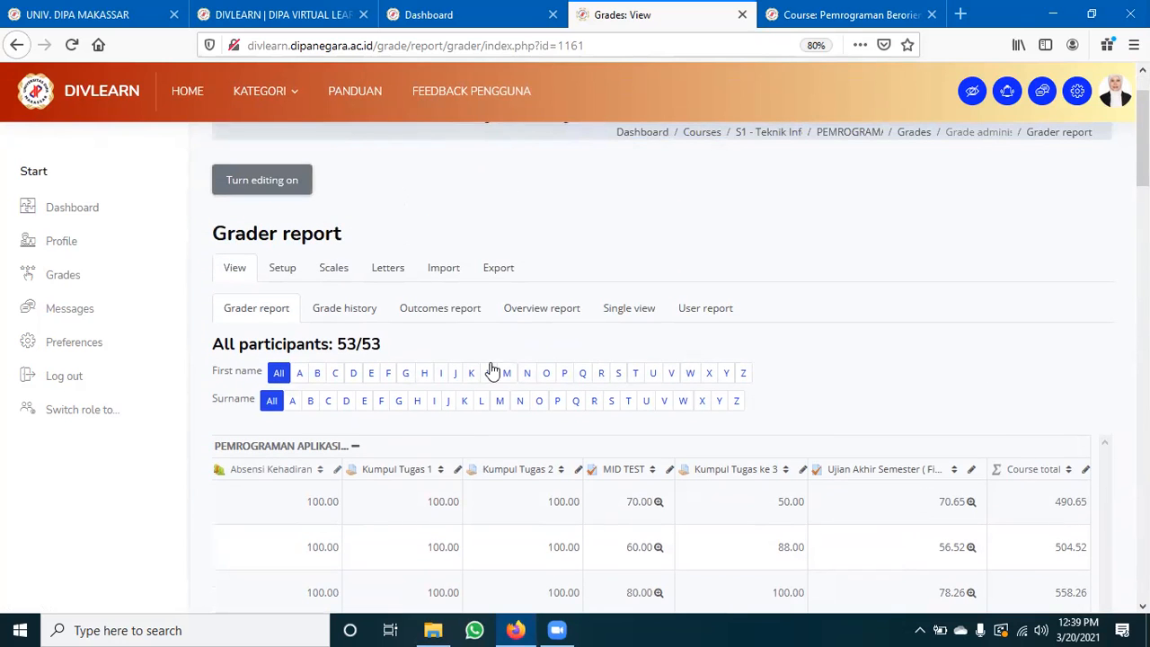
scroll(822, 503, "down", 4)
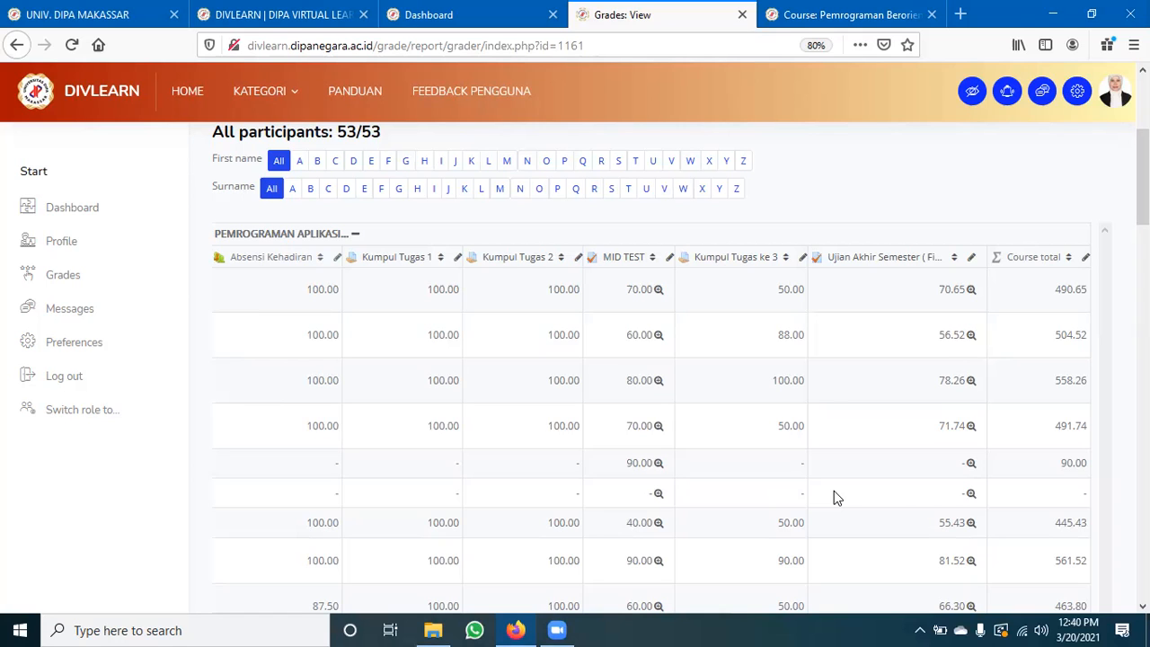
Open the gradebook's export page and review the OpenDocument spreadsheet export, including its grade items and export format options
scroll(834, 491, "up", 5)
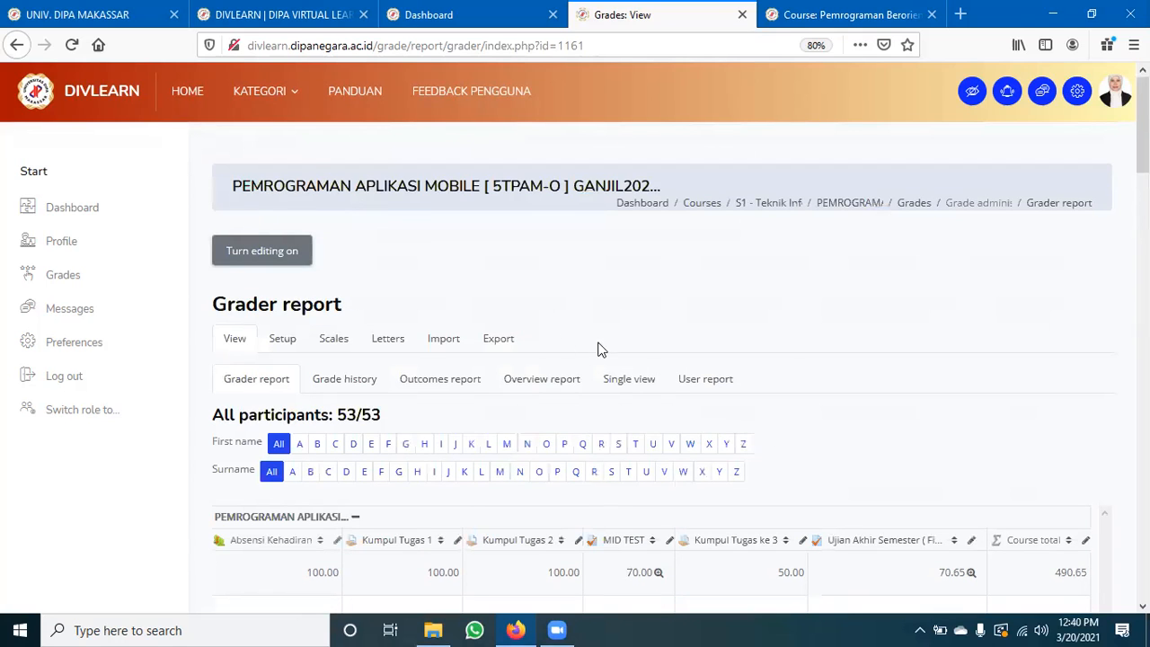
left_click(501, 340)
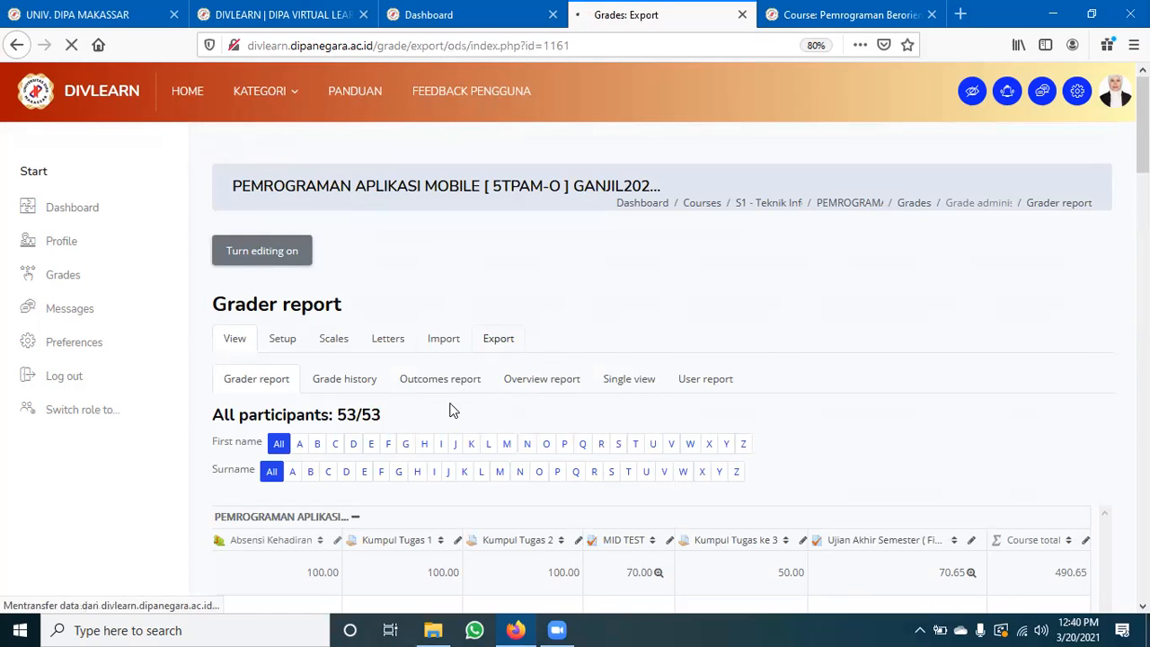
scroll(452, 413, "down", 3)
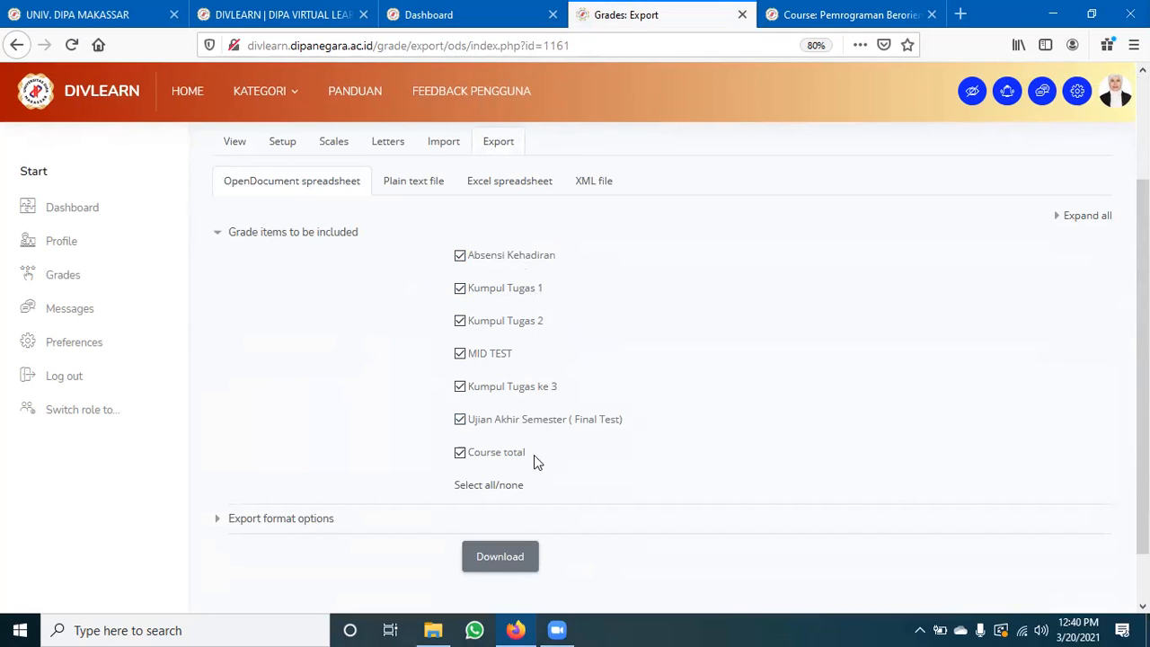
left_click(495, 570)
left_click(274, 520)
scroll(602, 526, "down", 3)
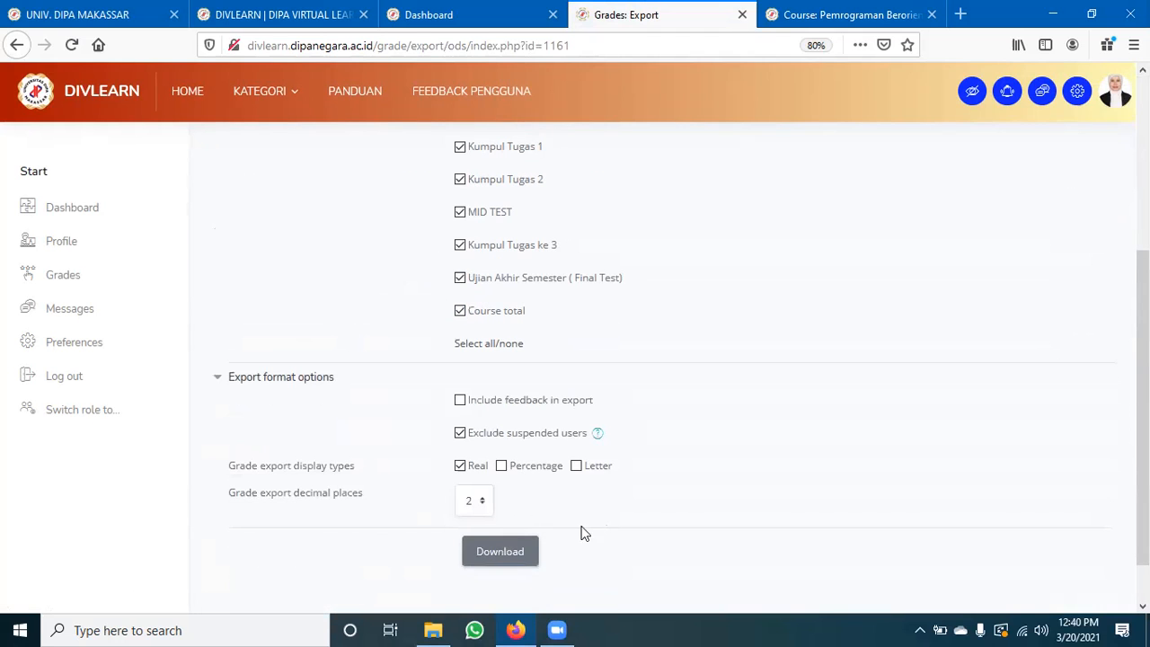
scroll(413, 418, "up", 6)
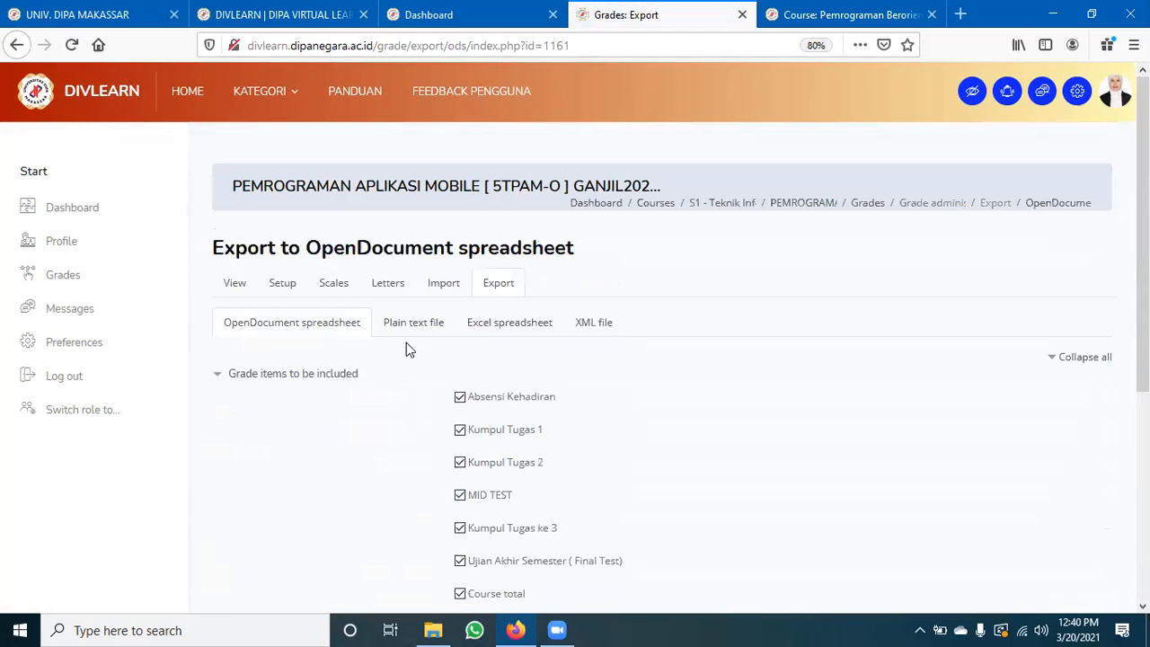
Export all grade items of the 5TPAM-O course as an Excel spreadsheet and save the file
left_click(517, 333)
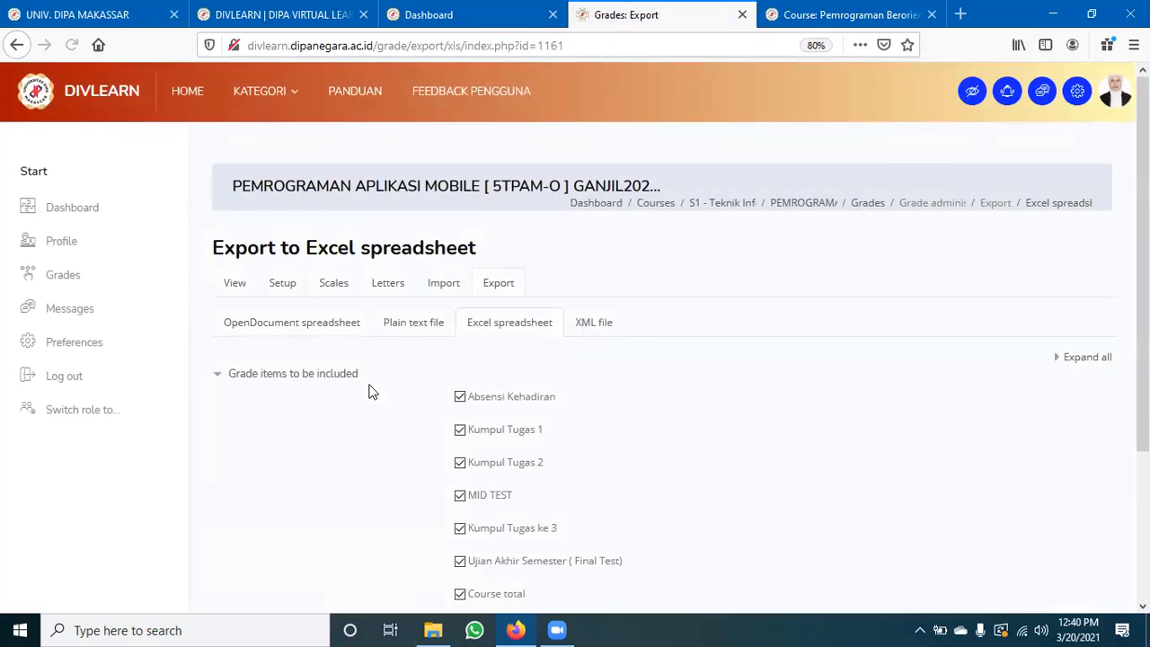
scroll(508, 378, "down", 3)
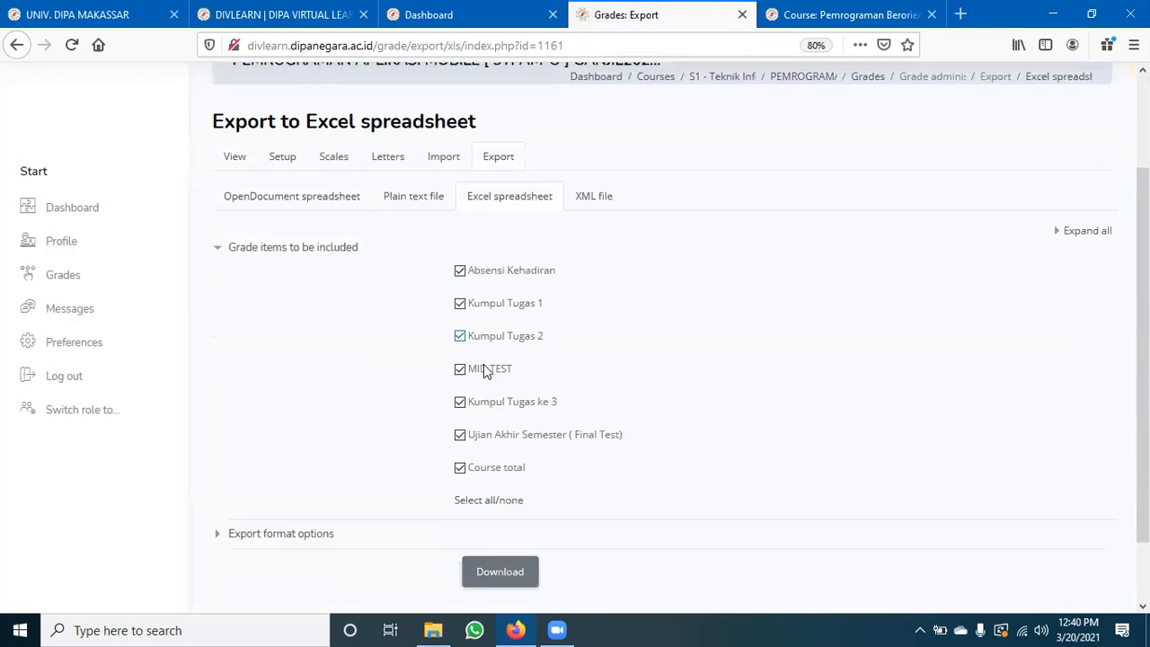
left_click(486, 567)
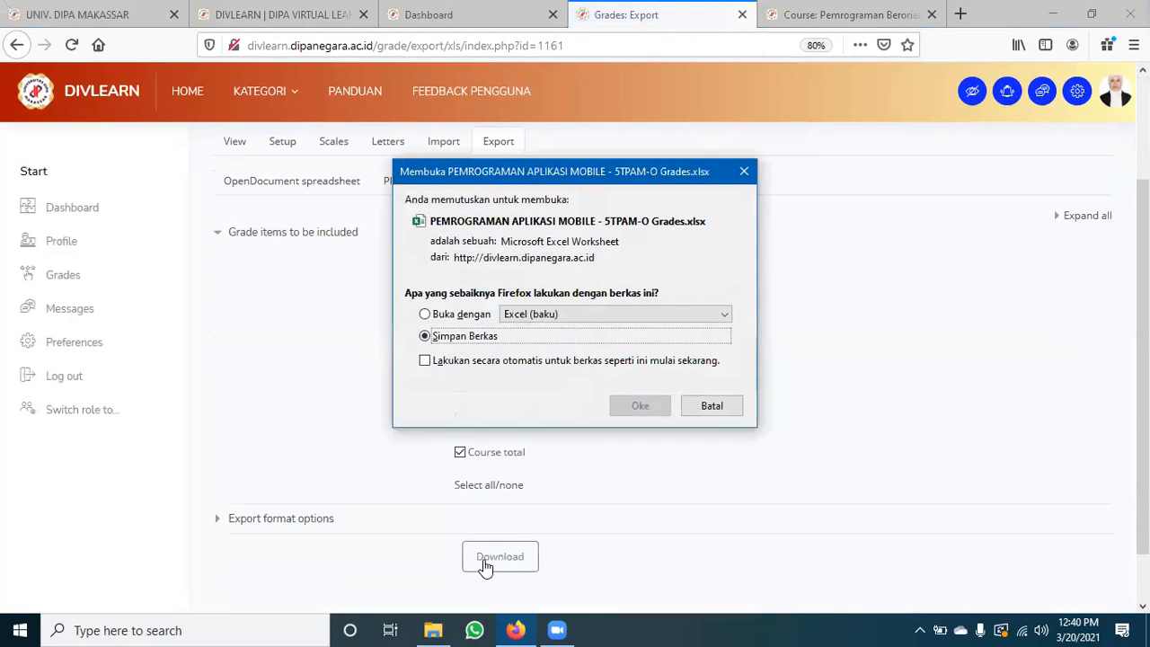
left_click(640, 406)
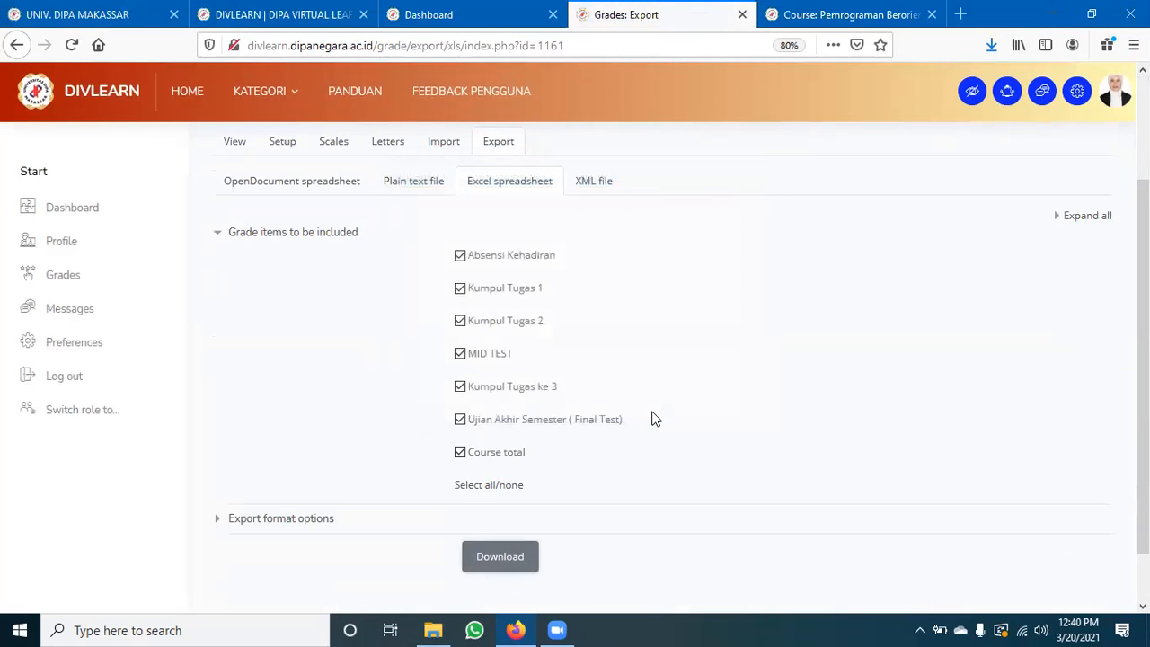
Open the downloaded 5TPAM-O grades workbook in Excel and enable editing
left_click(991, 45)
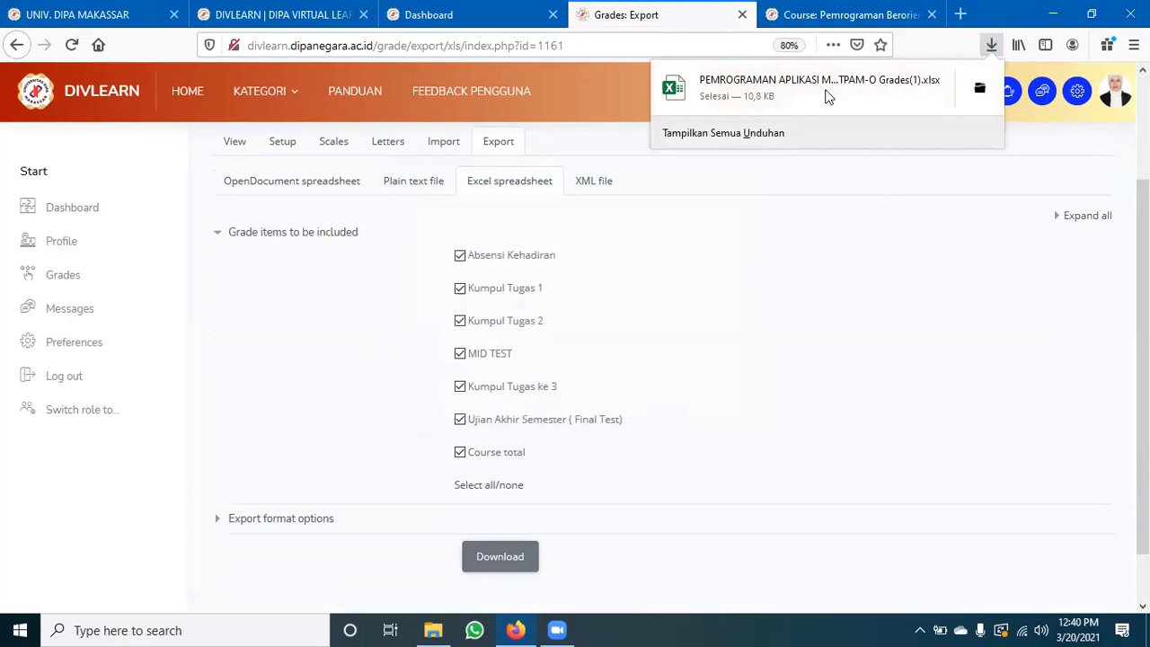
left_click(734, 98)
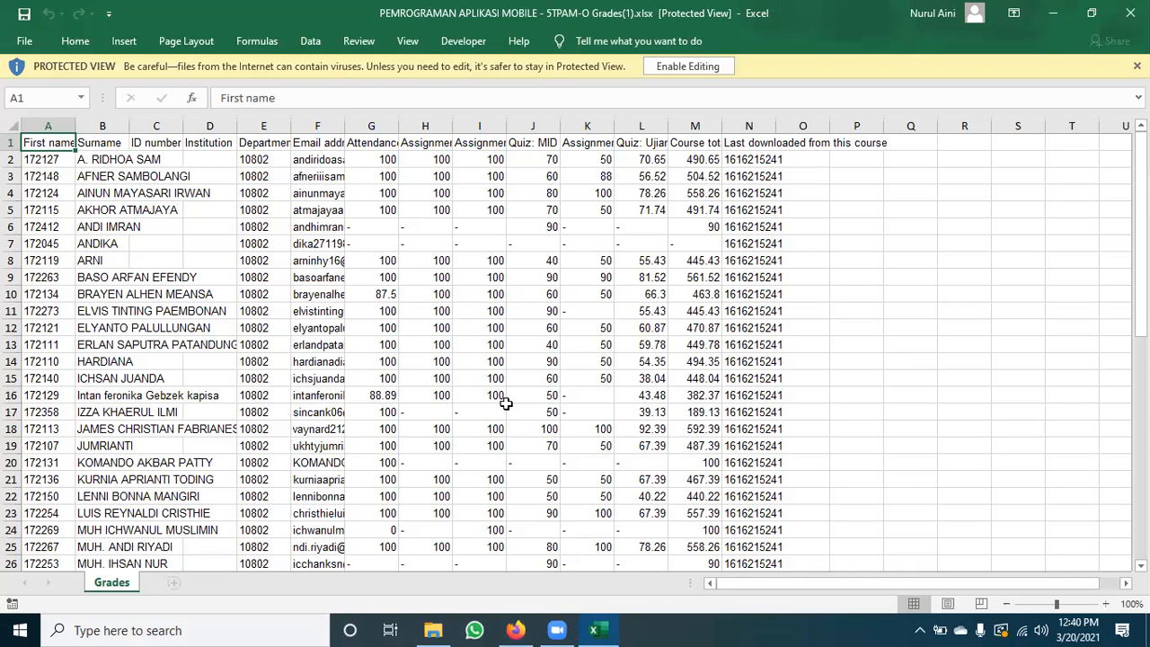
left_click(684, 70)
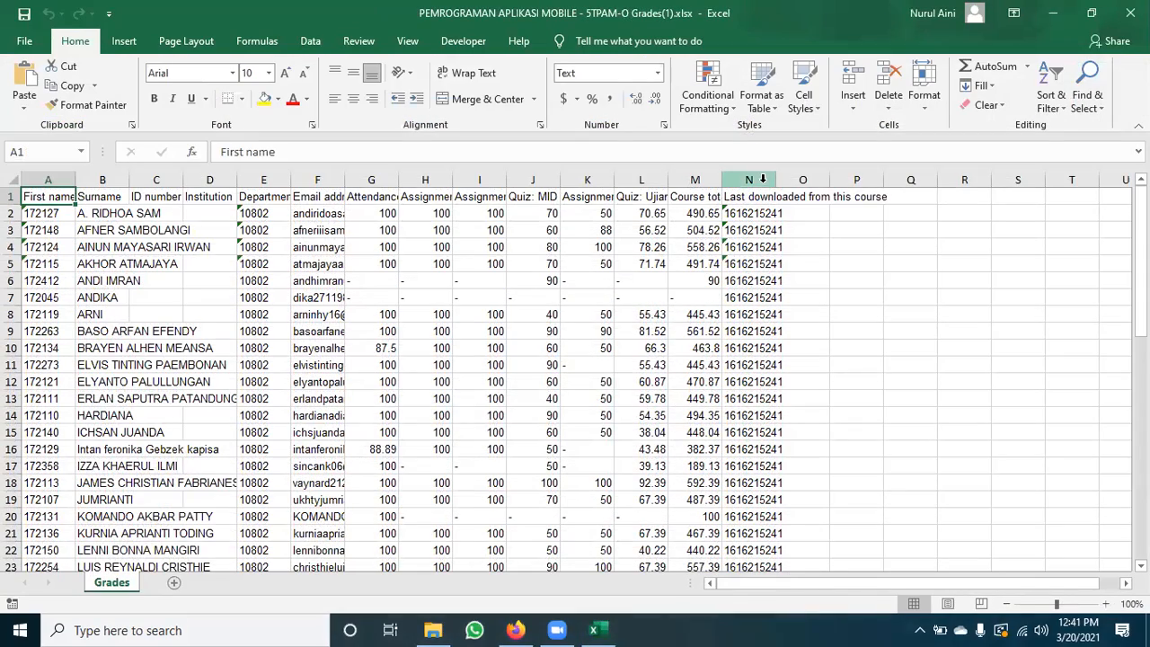
Wrap the text of header cells A1:N1 and centre it both horizontally and vertically
left_click_drag(36, 197, 760, 203)
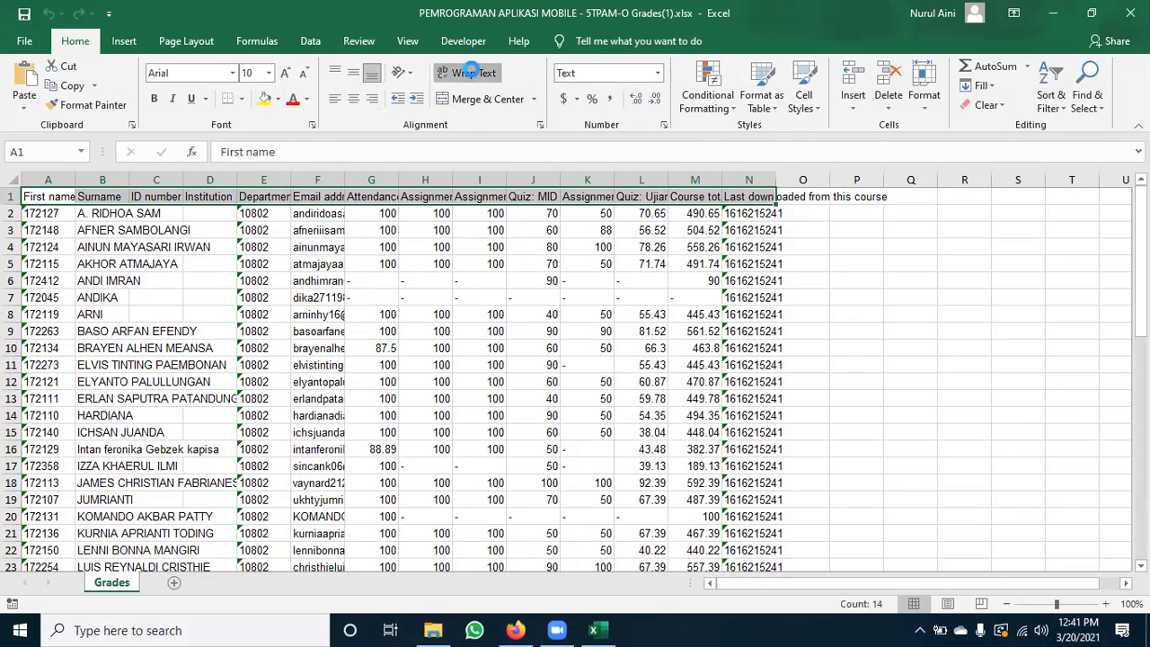
left_click(467, 73)
left_click(353, 98)
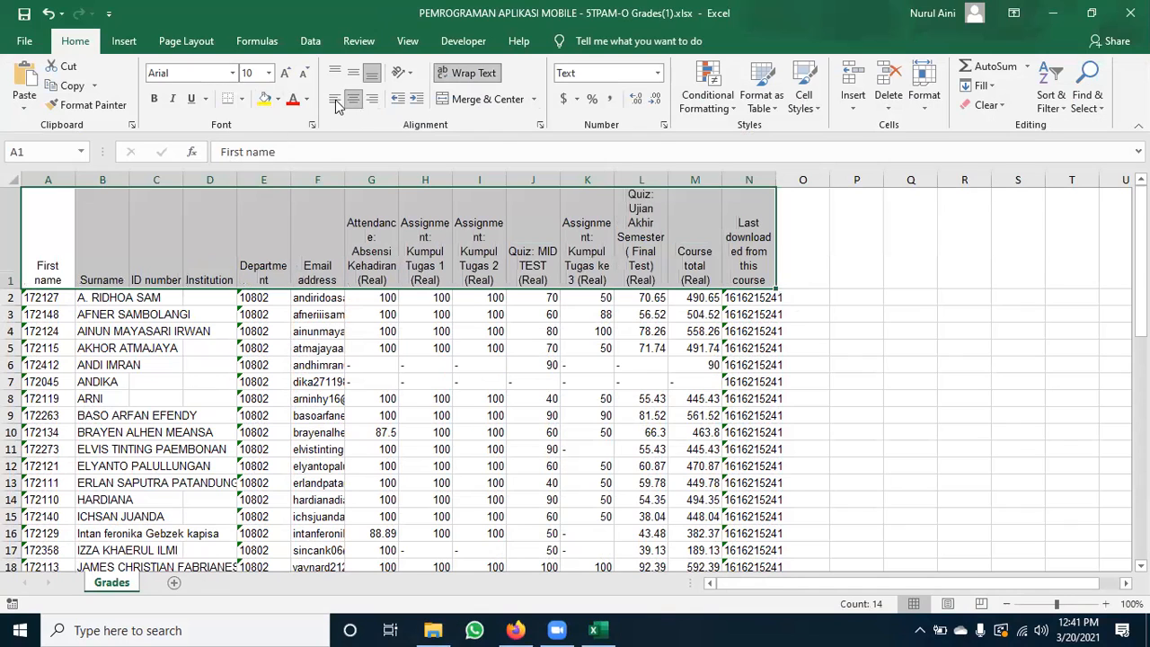
left_click(353, 75)
left_click(479, 346)
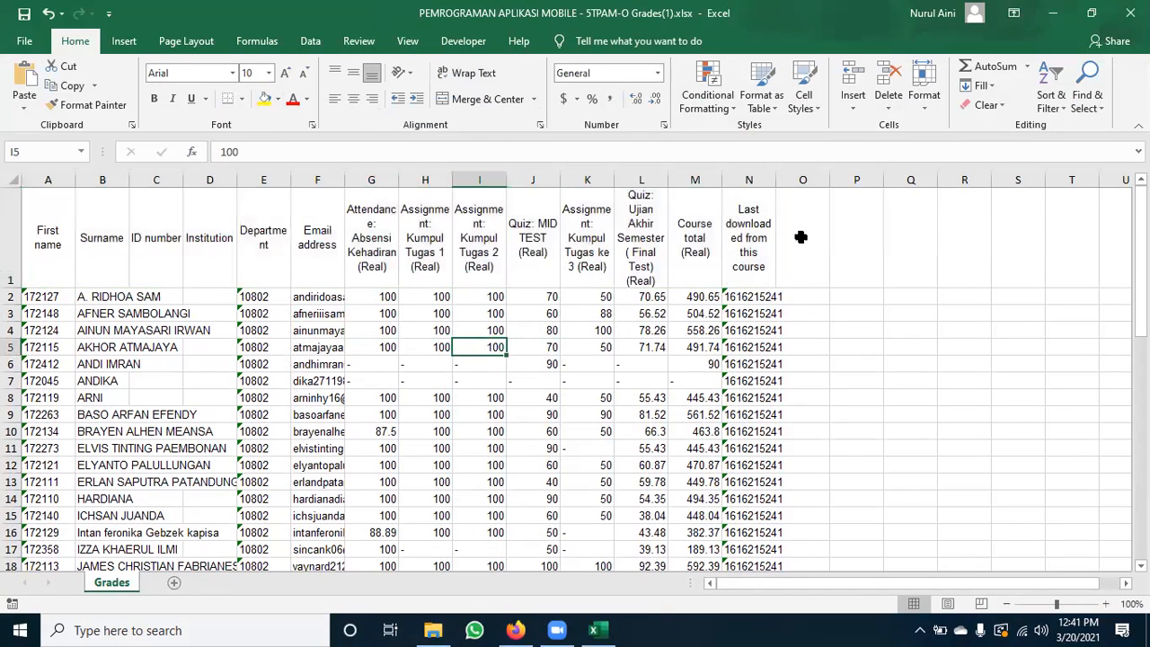
Delete the "Last downloaded from this course" column from the grades sheet
left_click(760, 238)
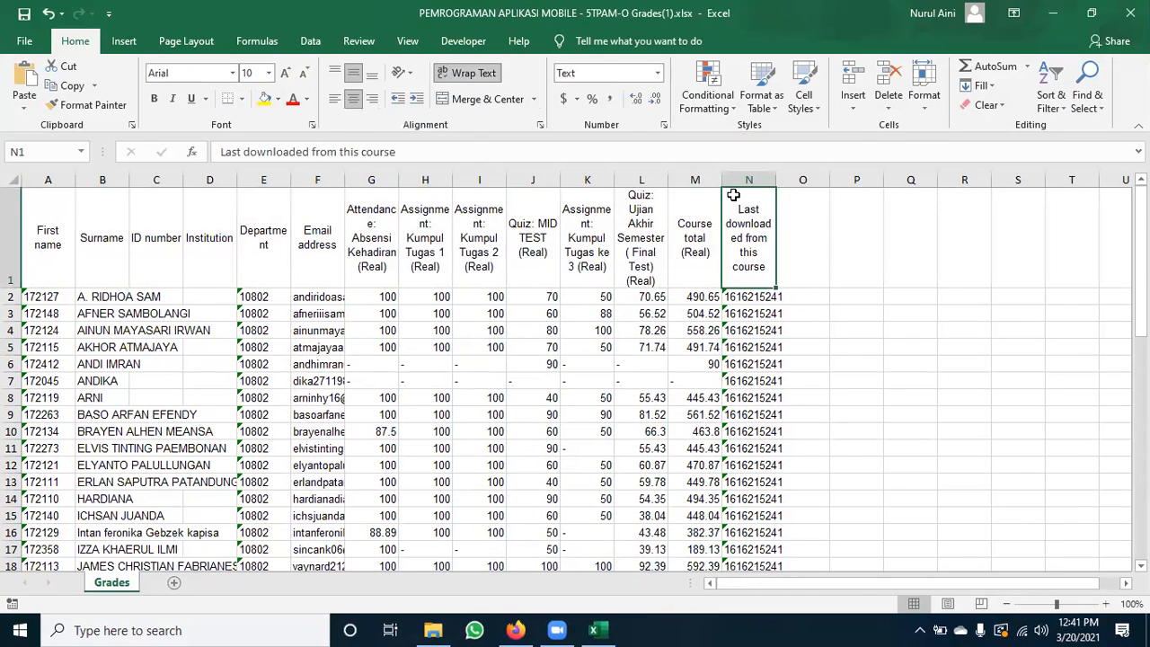
left_click(762, 179)
right_click(761, 179)
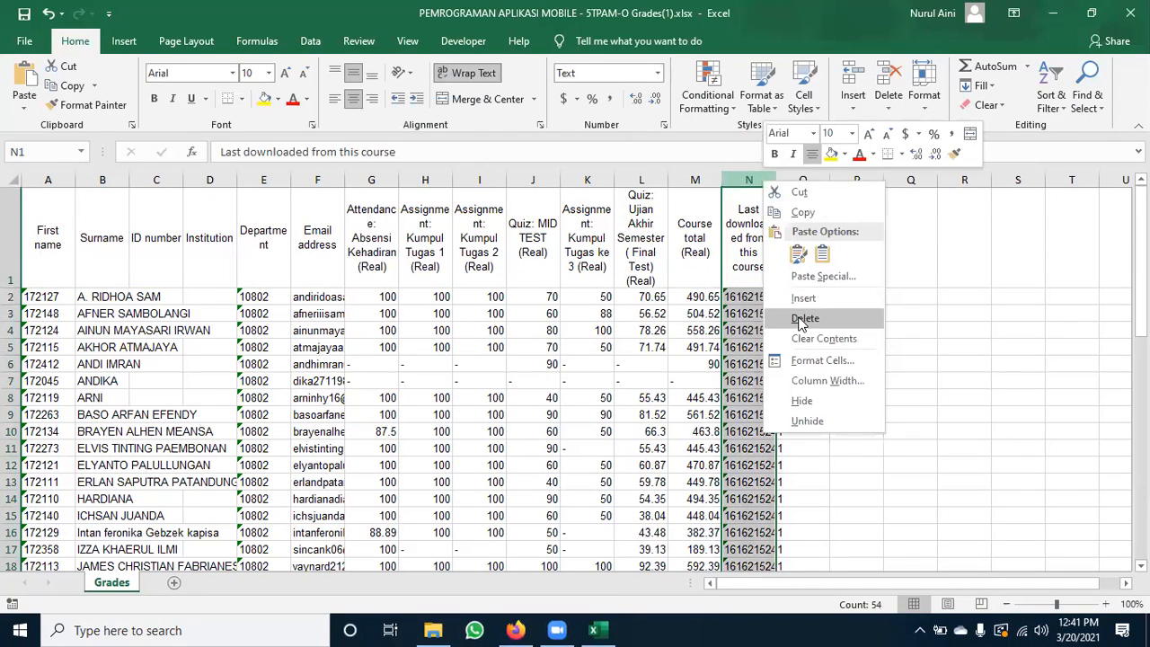
left_click(814, 315)
left_click(745, 335)
left_click(744, 293)
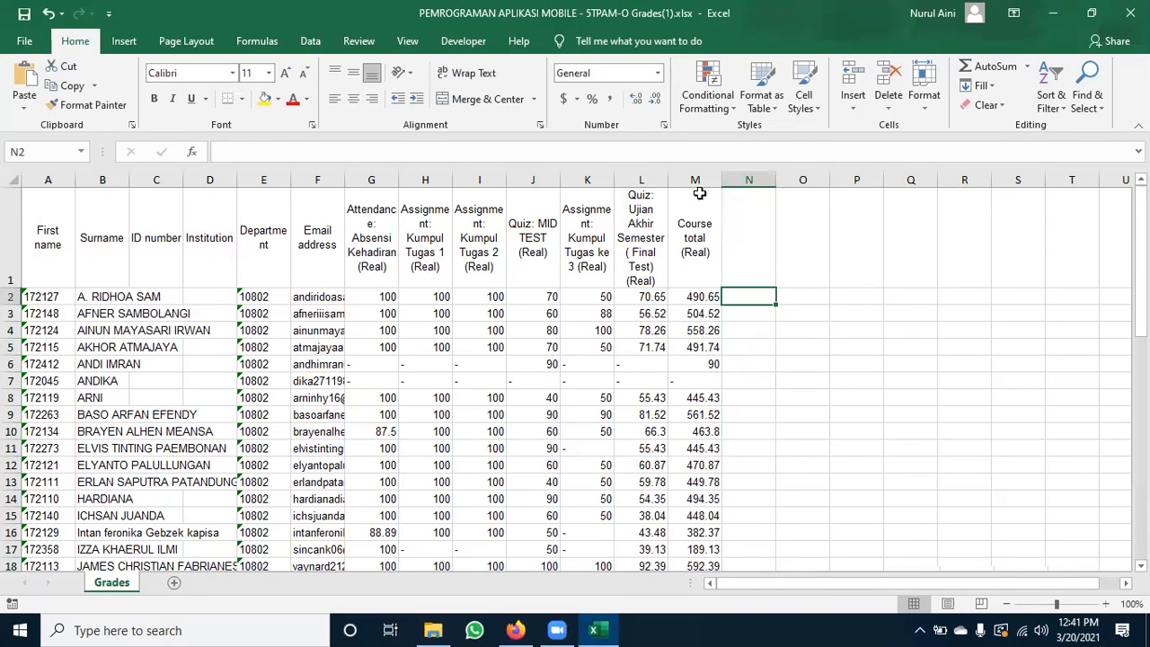
Delete the "Course total (Real)" column from the grades sheet
left_click(709, 258)
left_click(710, 299)
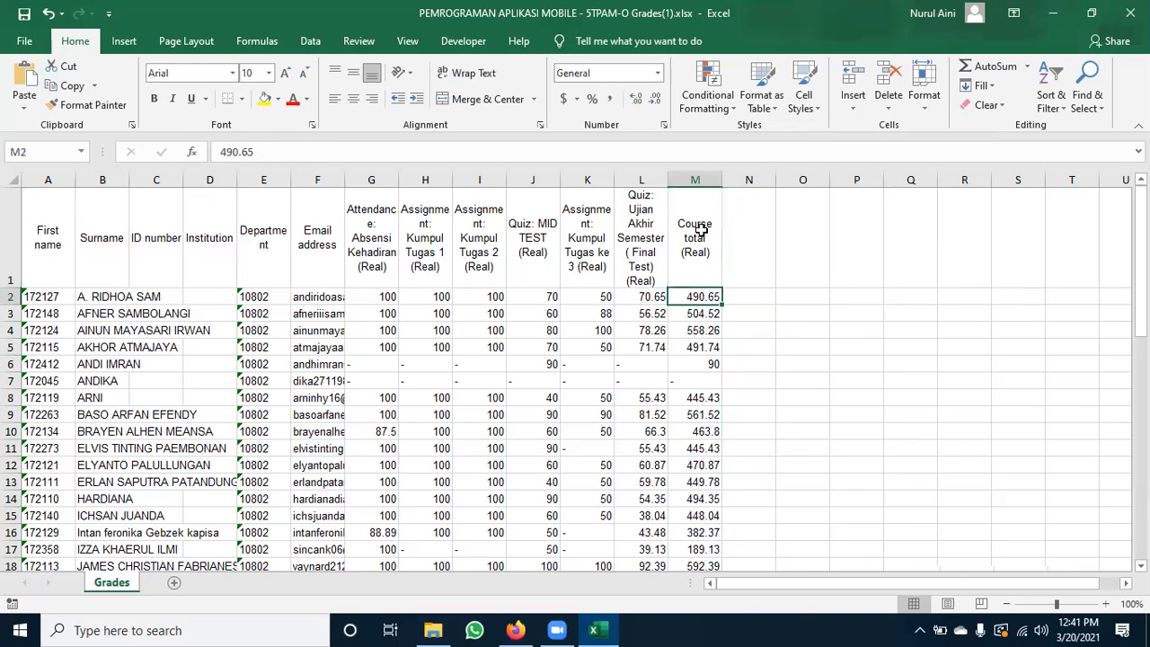
right_click(705, 182)
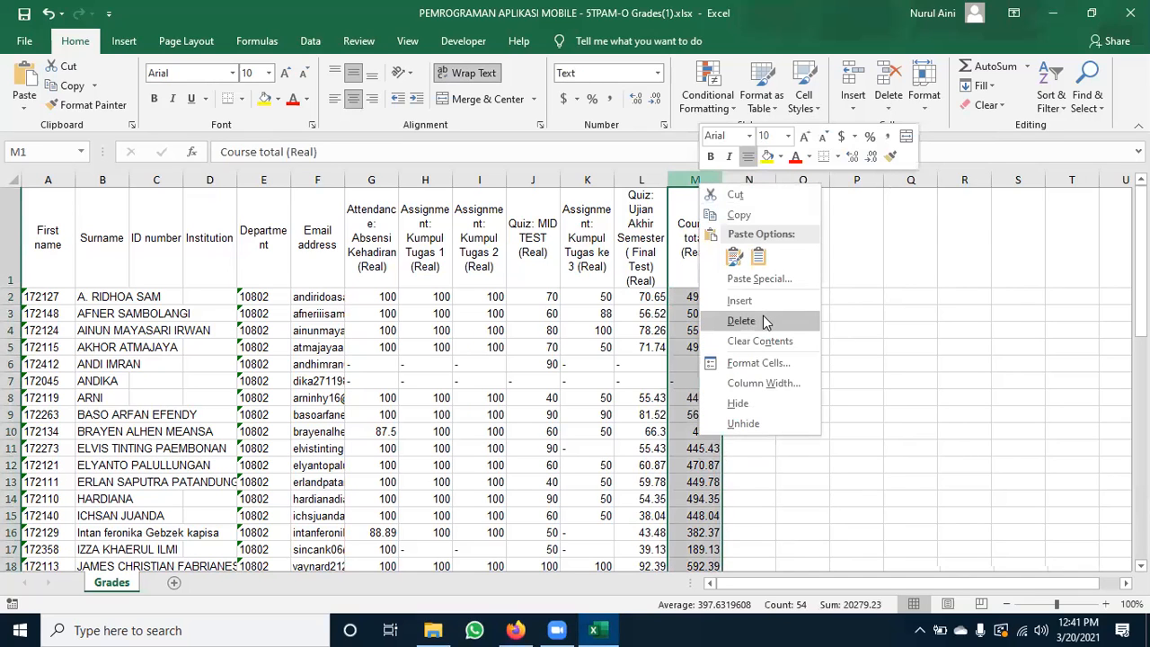
left_click(746, 321)
left_click(699, 299)
Enter the header "total nilai akhir" in cell M1, after the final test column
left_click(694, 275)
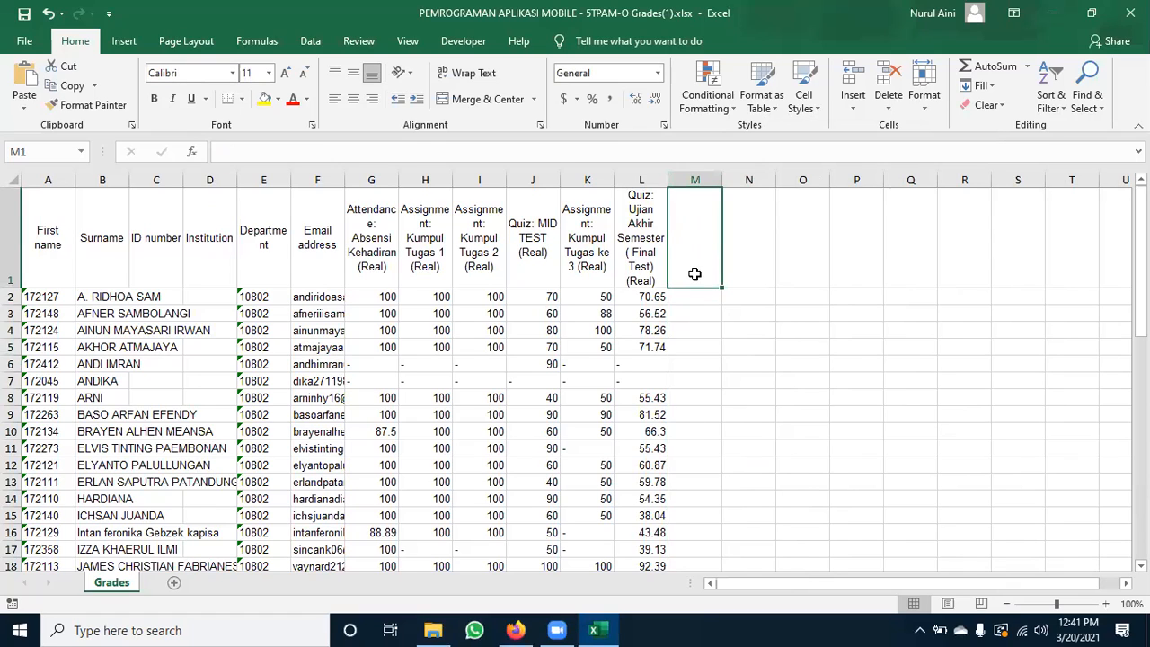
type("total nilai akg")
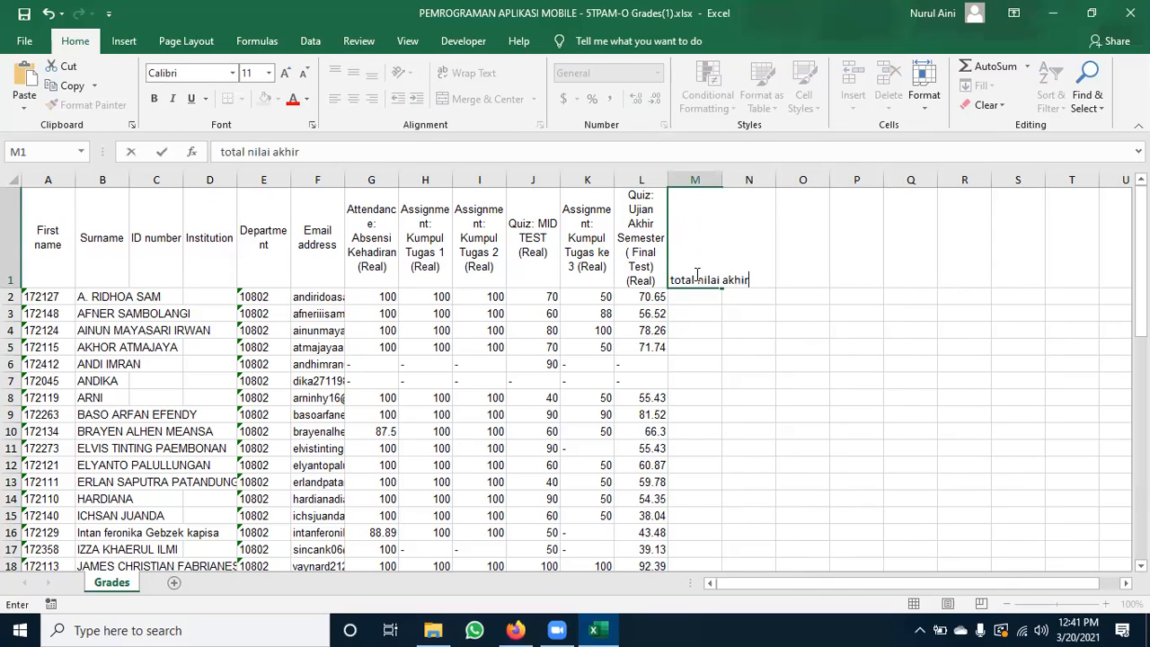
left_click(701, 313)
left_click(704, 263)
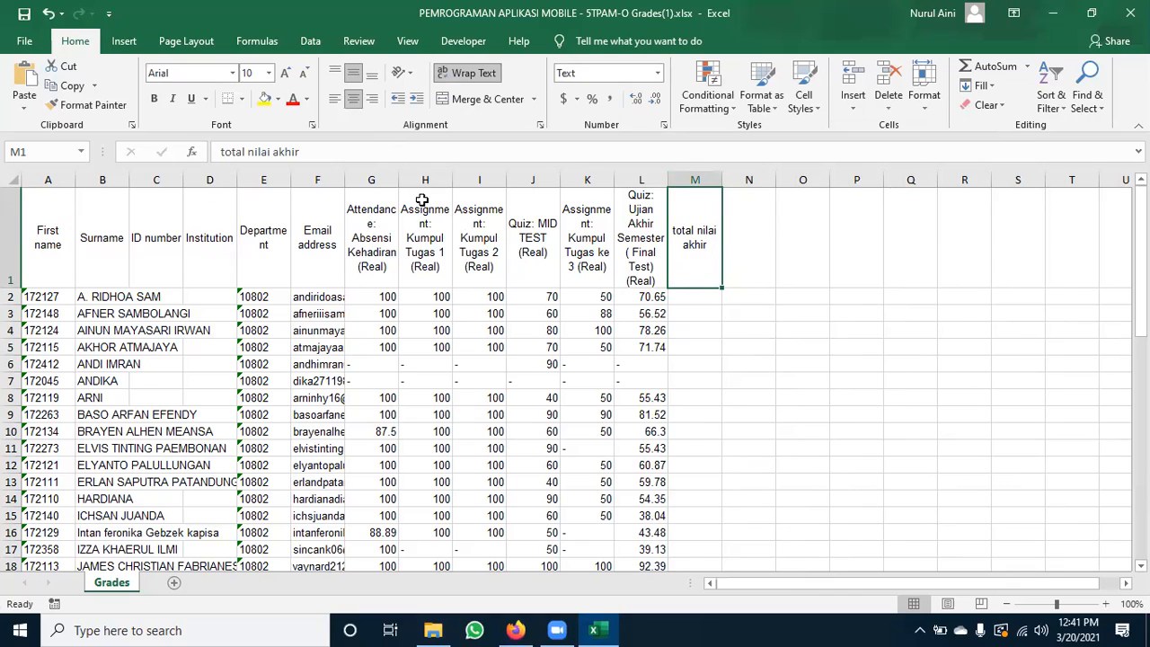
left_click(710, 293)
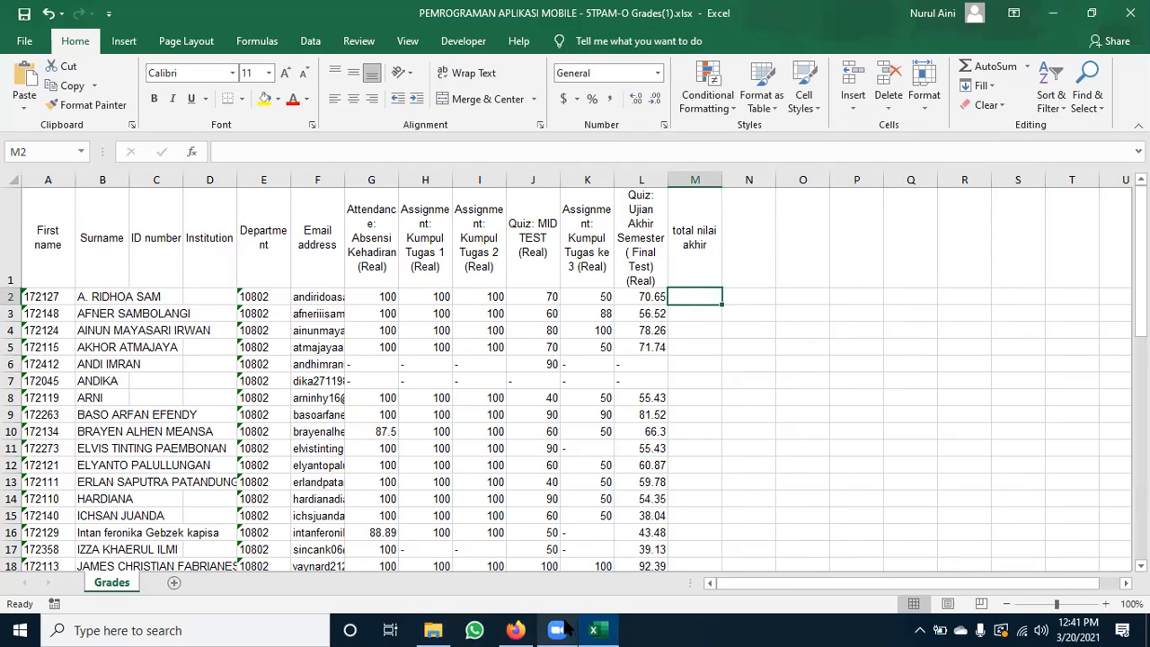
Switch back to Firefox, return to the 5TPAM-O course and open the export page of its Absensi Kehadiran attendance
left_click(519, 627)
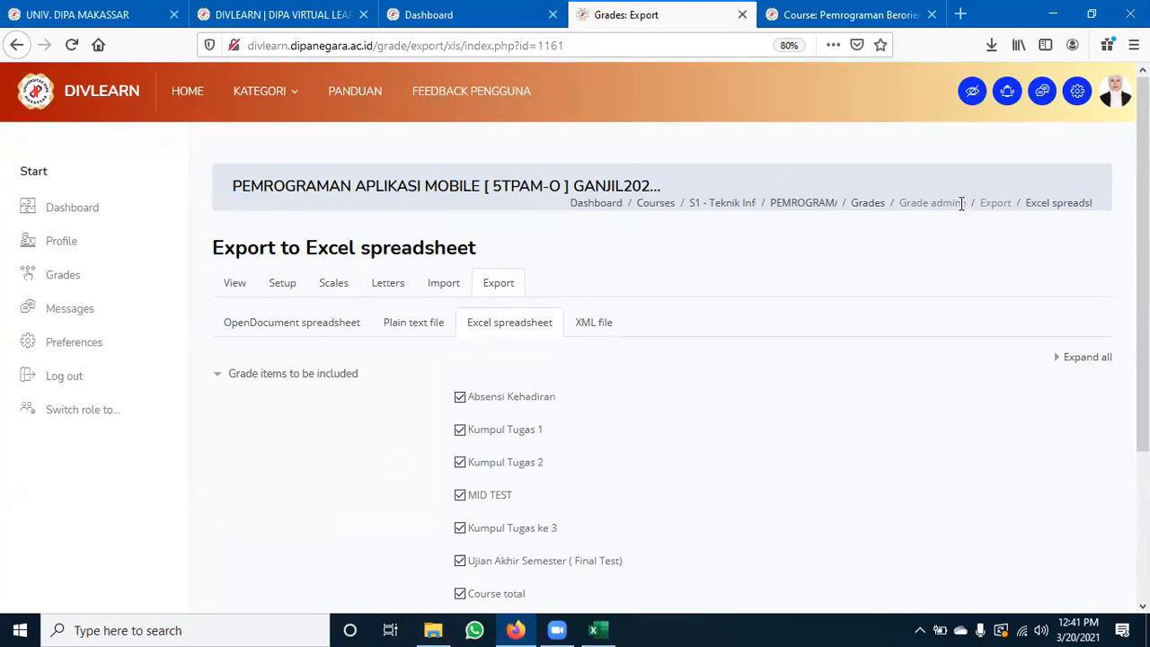
left_click(800, 207)
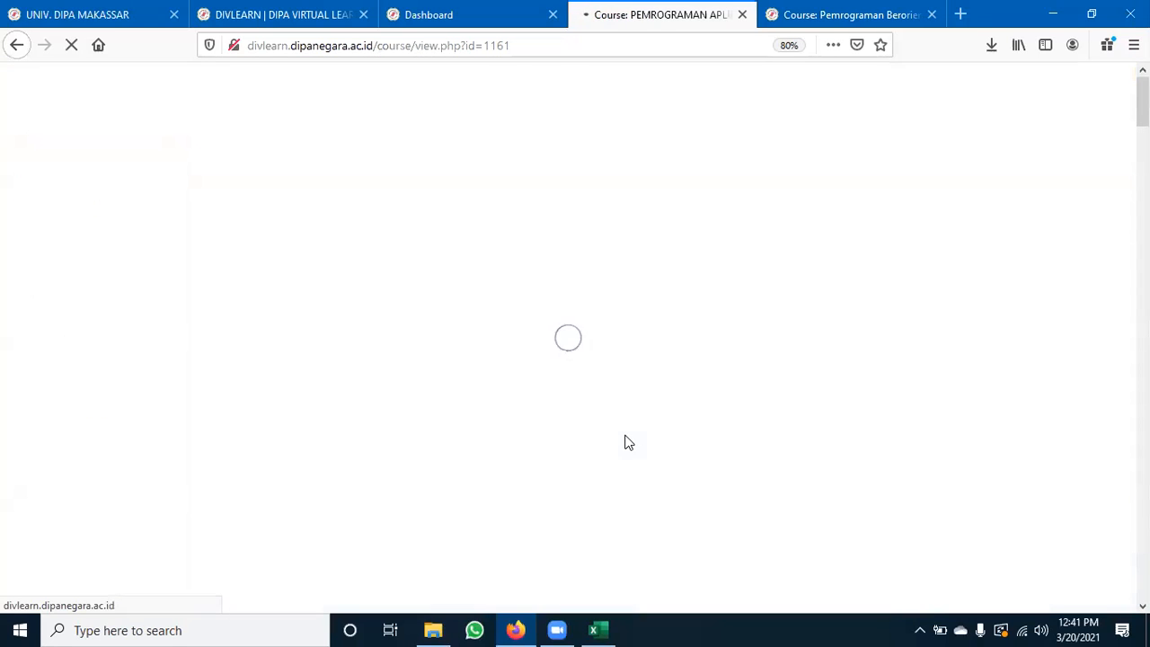
scroll(629, 440, "down", 3)
scroll(626, 434, "down", 6)
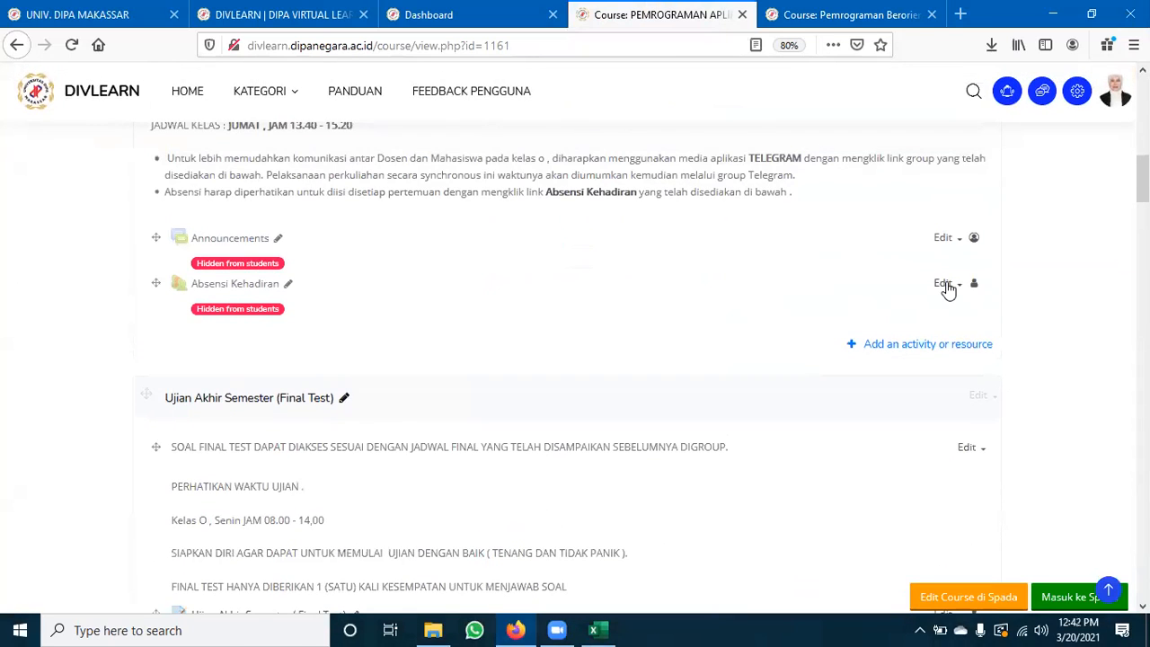
left_click(246, 288)
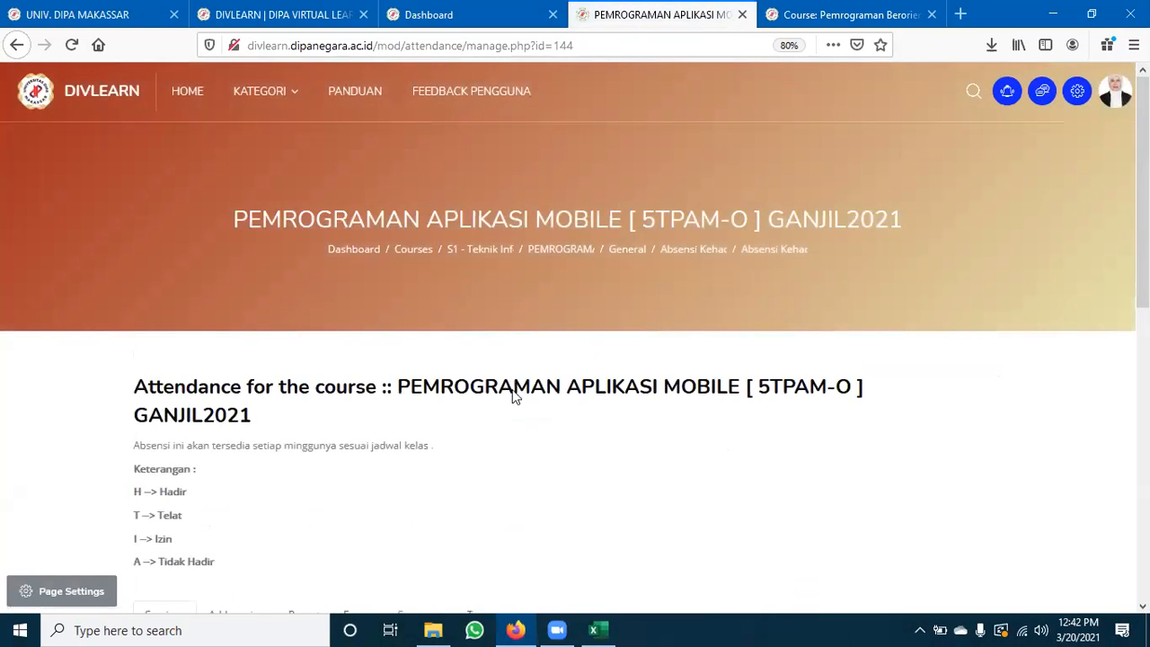
scroll(379, 403, "down", 3)
left_click(362, 335)
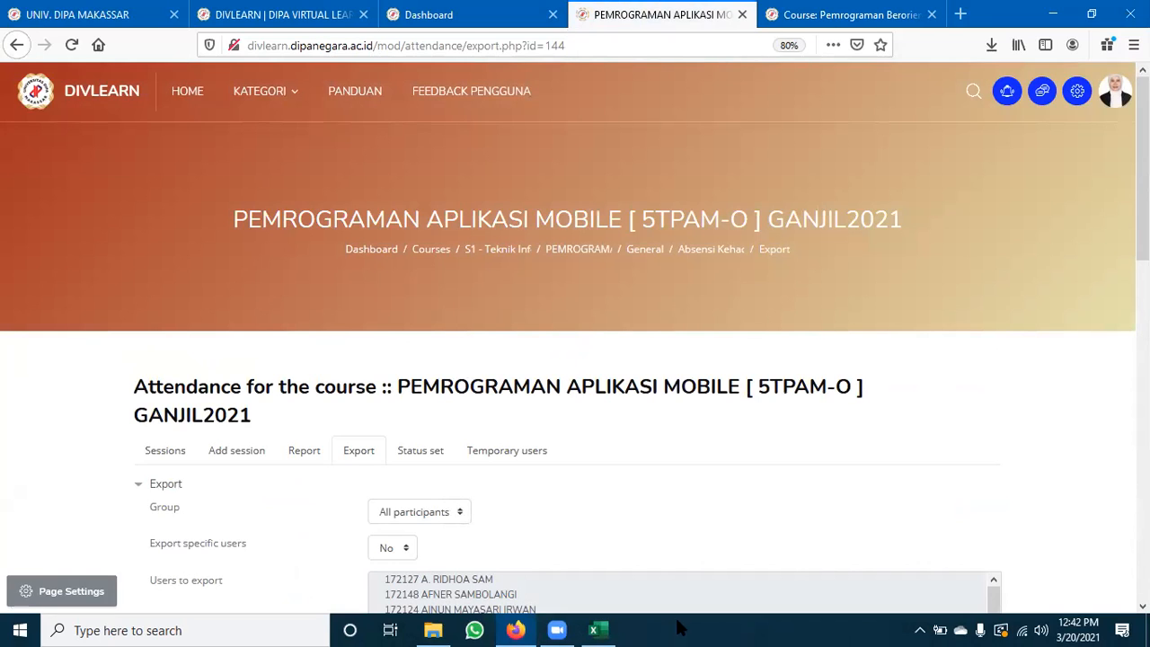
Switch to Excel and examine the attendance grades in the Absensi Kehadiran column
left_click(593, 630)
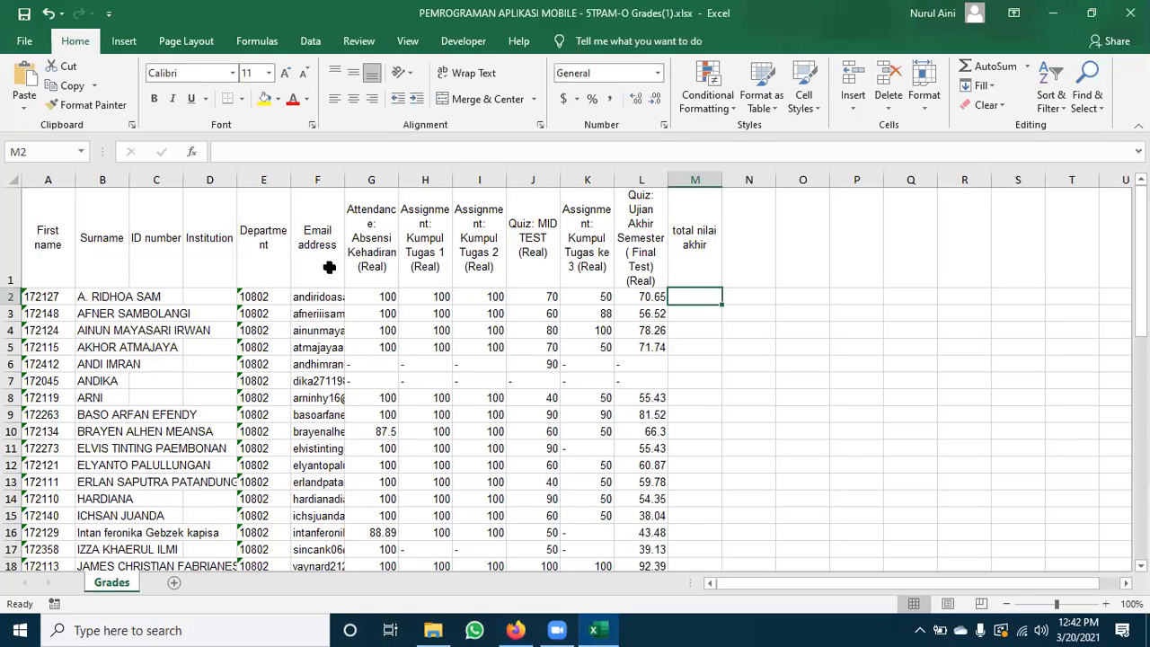
left_click(367, 241)
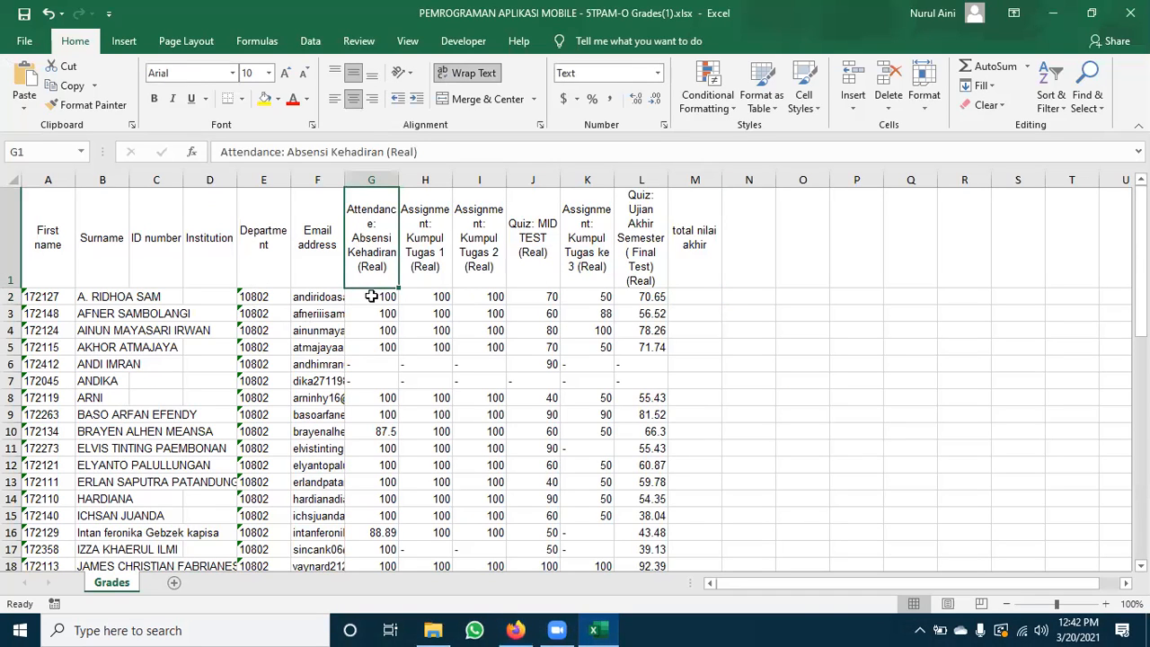
left_click(372, 297)
left_click(387, 468)
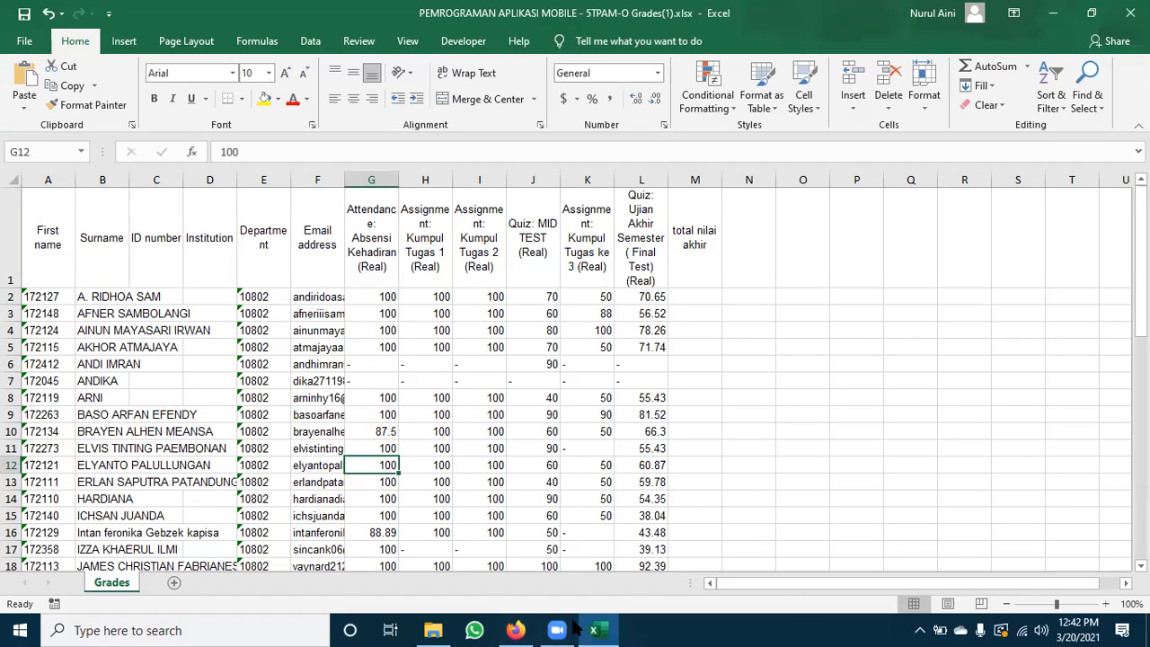
Switch to Firefox and export the attendance for all participants and all sessions in Excel format, saving the file
left_click(514, 630)
scroll(408, 213, "down", 3)
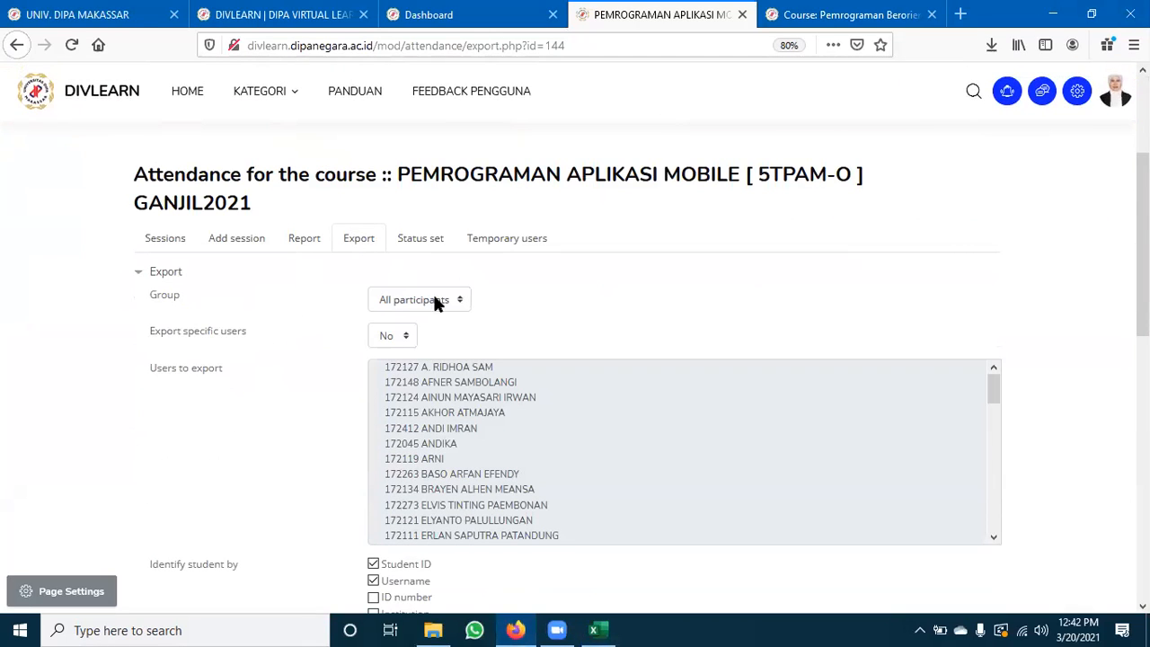
scroll(396, 401, "down", 3)
scroll(355, 450, "down", 4)
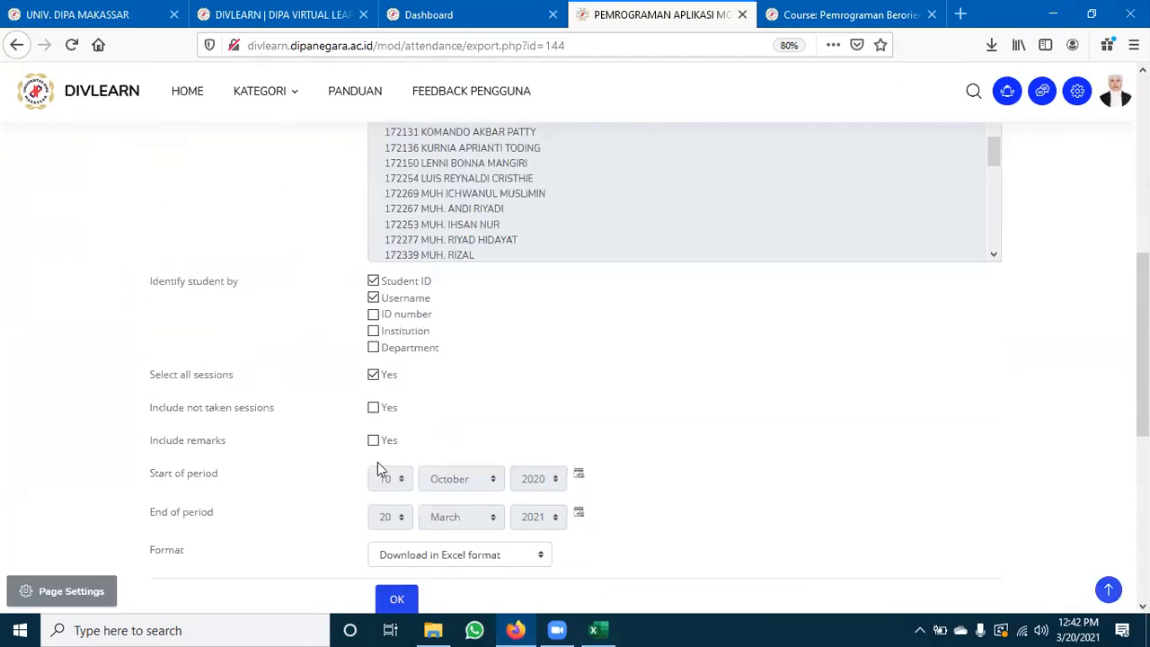
scroll(445, 476, "down", 2)
left_click(470, 417)
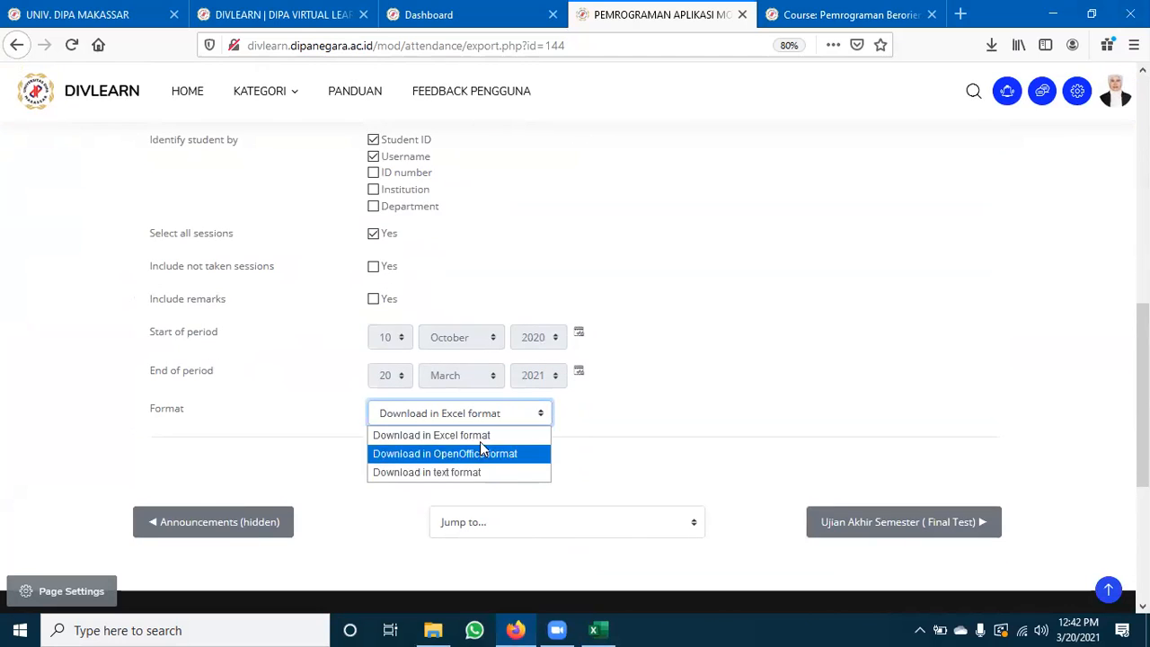
left_click(480, 438)
left_click(398, 460)
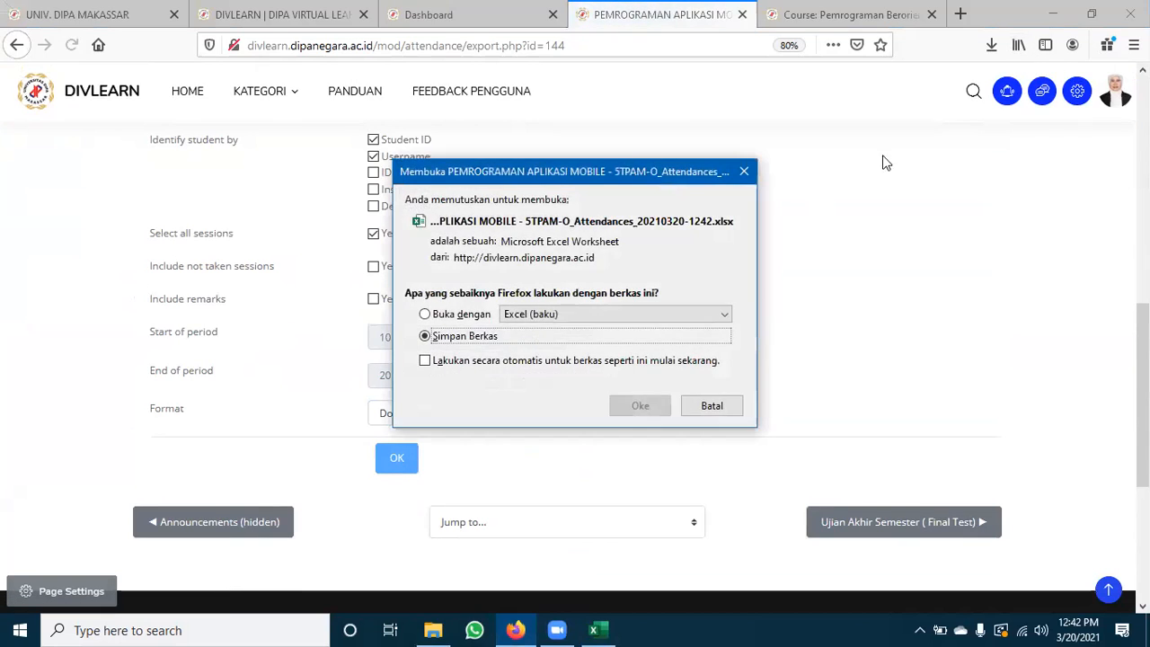
left_click(649, 405)
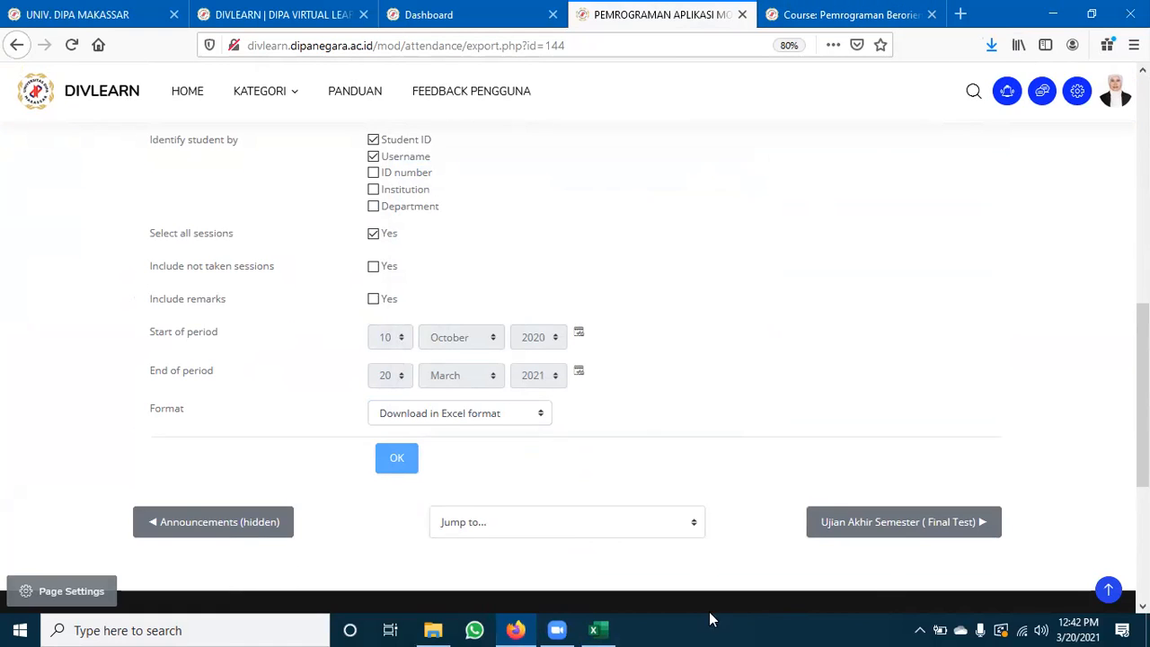
Open the downloaded 5TPAM-O attendance workbook in Excel and review its header row from Student ID to Percentage
left_click(994, 46)
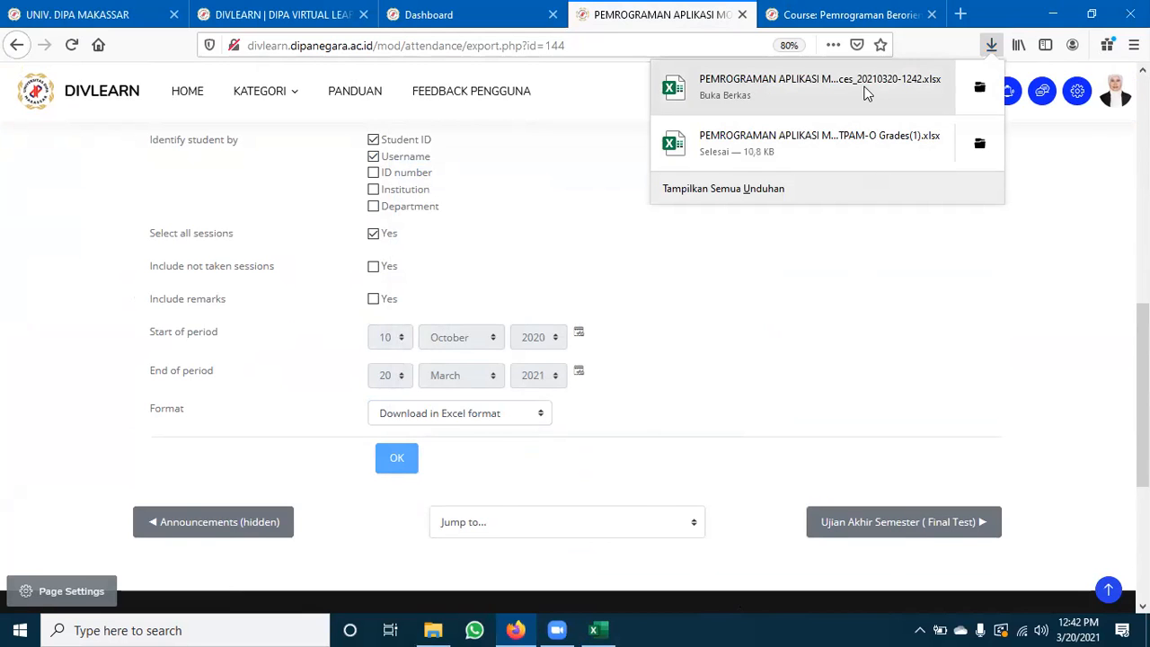
left_click(883, 145)
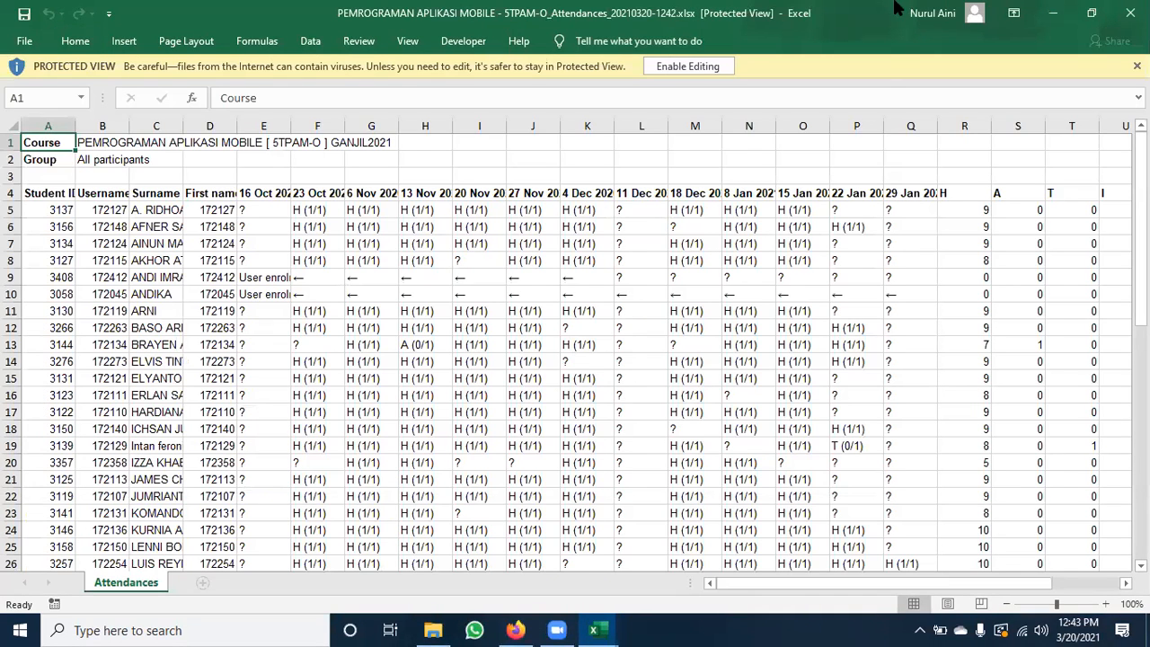
left_click(126, 239)
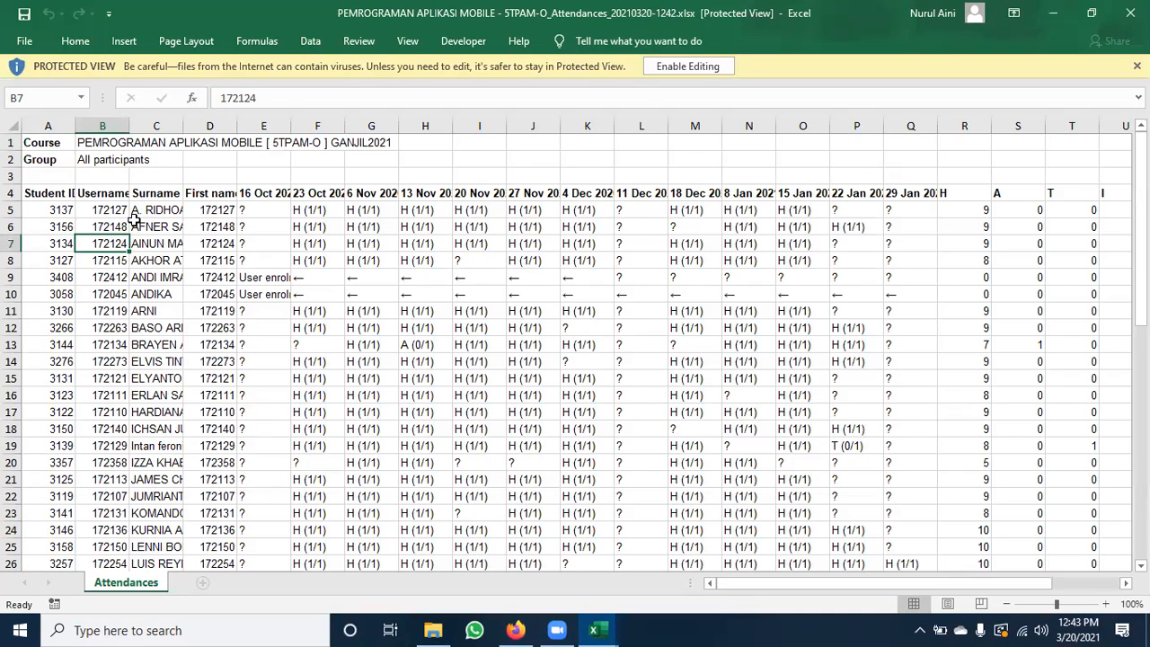
left_click(70, 194)
left_click_drag(70, 194, 1018, 190)
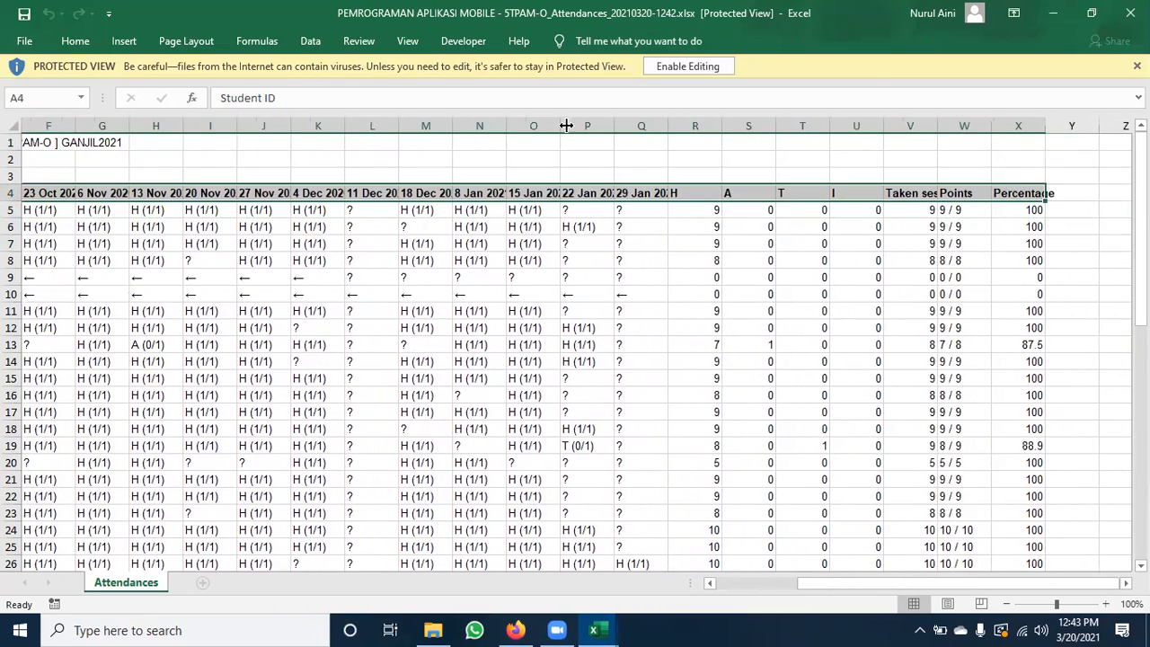
Enable editing, centre the Student ID header horizontally and vertically, and wrap the text across header row 4
left_click(687, 66)
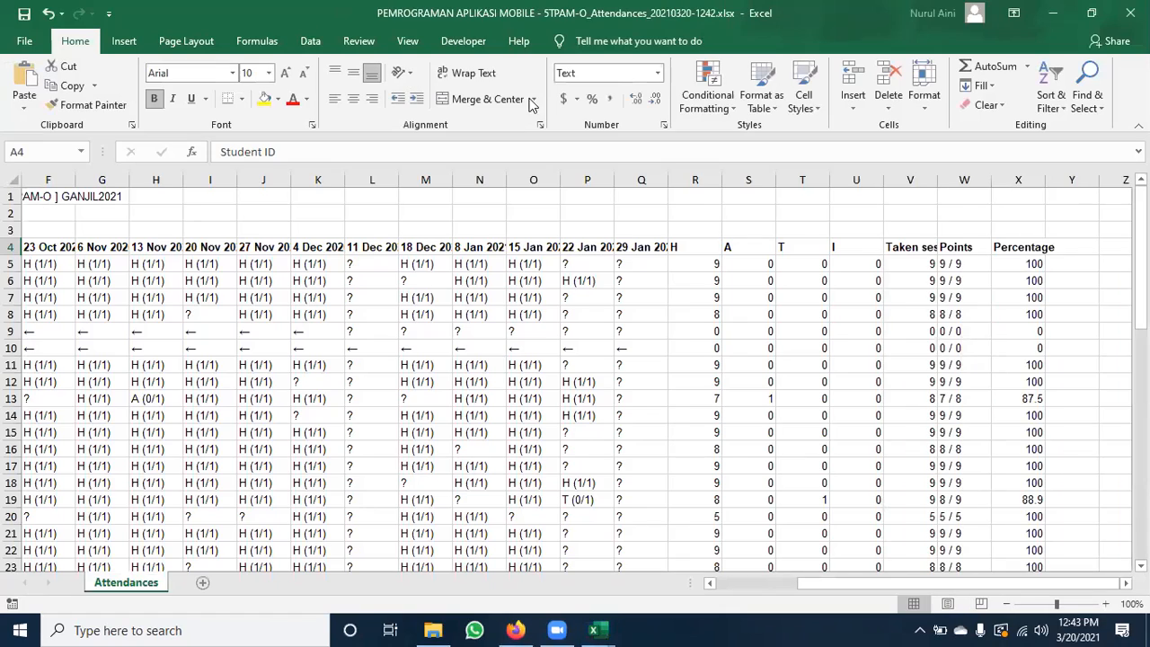
left_click(353, 99)
left_click(353, 73)
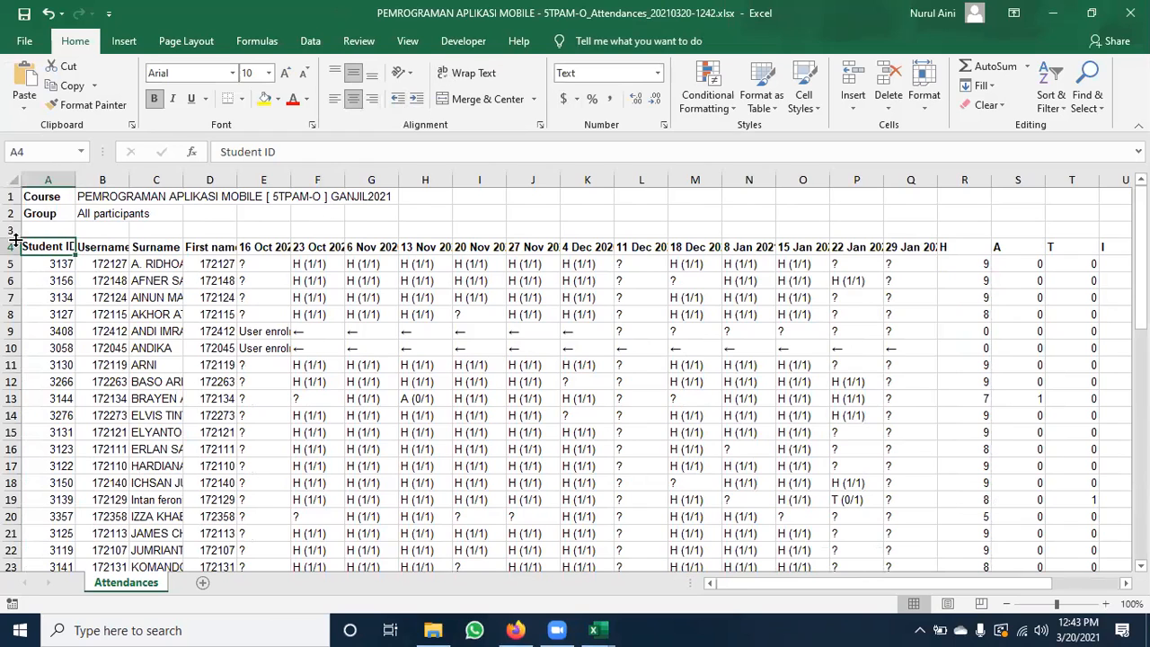
left_click(14, 246)
left_click(468, 72)
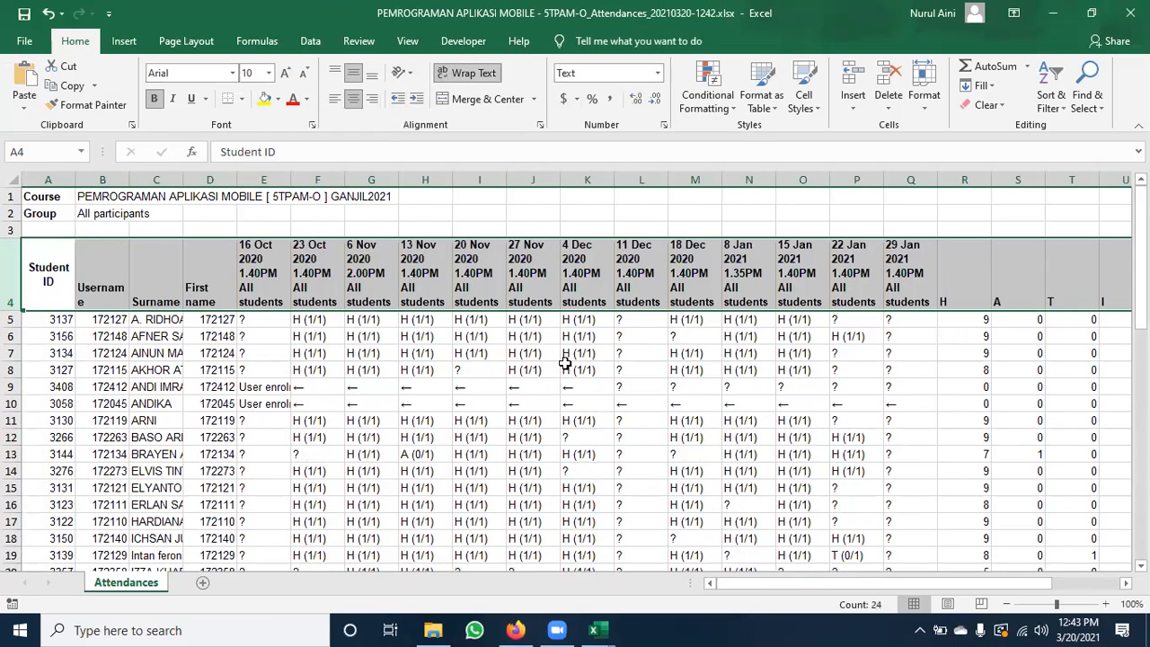
left_click(571, 385)
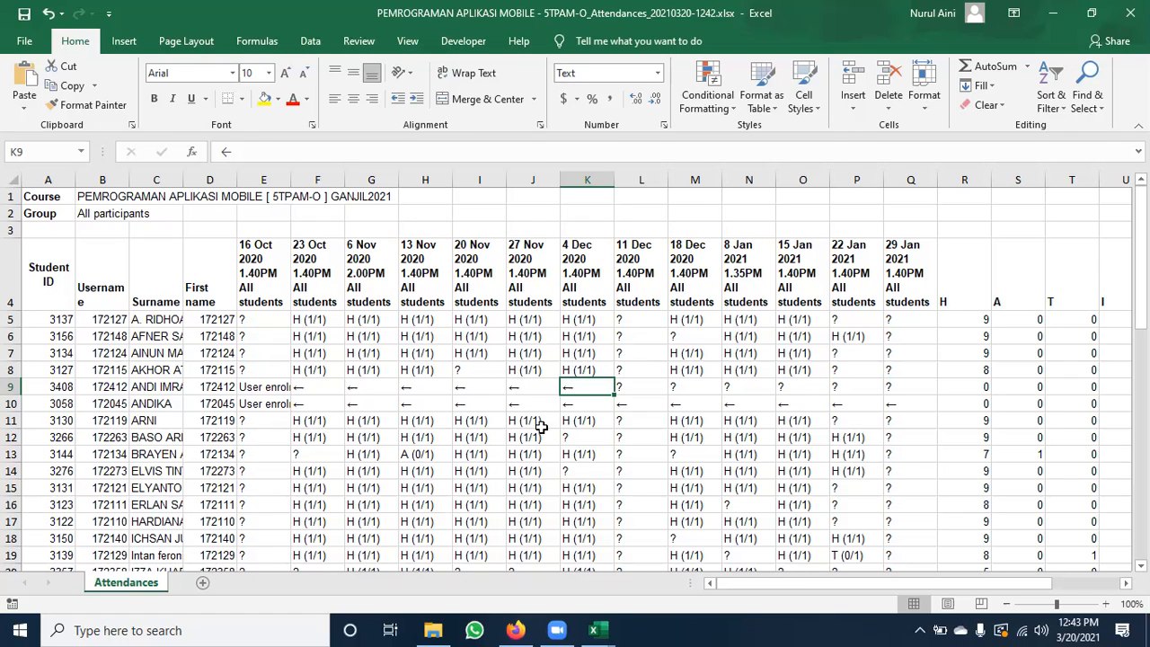
Examine the students' attendance marks per session date and the H, A and T total columns
left_click(326, 355)
left_click_drag(1048, 336, 1040, 338)
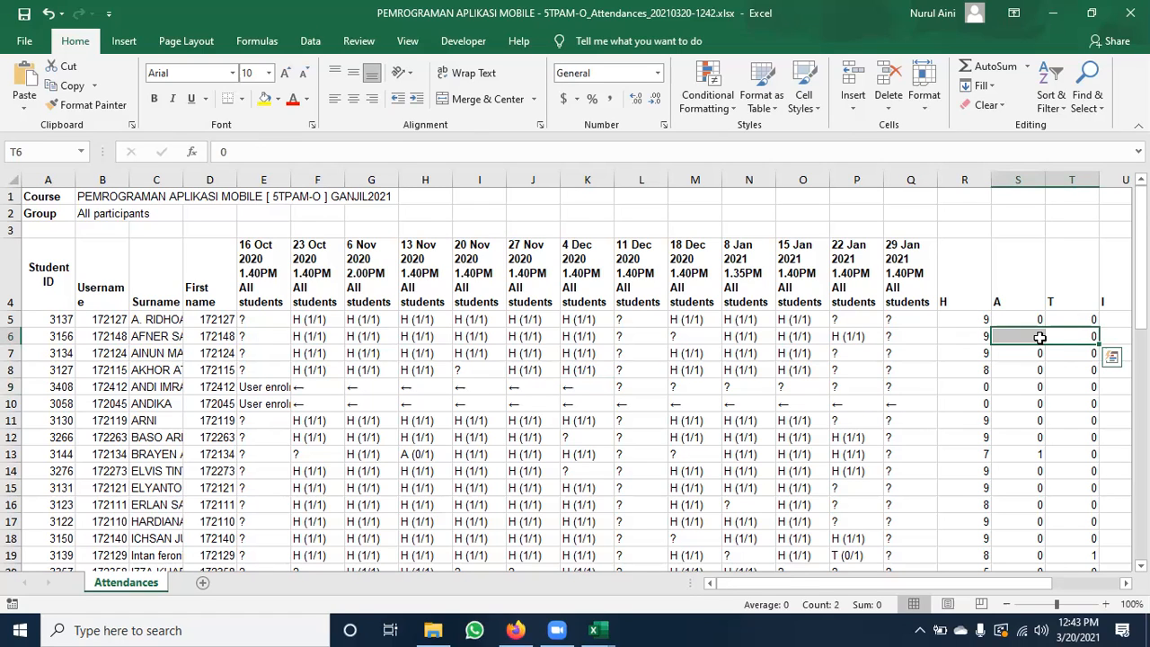
left_click(996, 353)
left_click(983, 351)
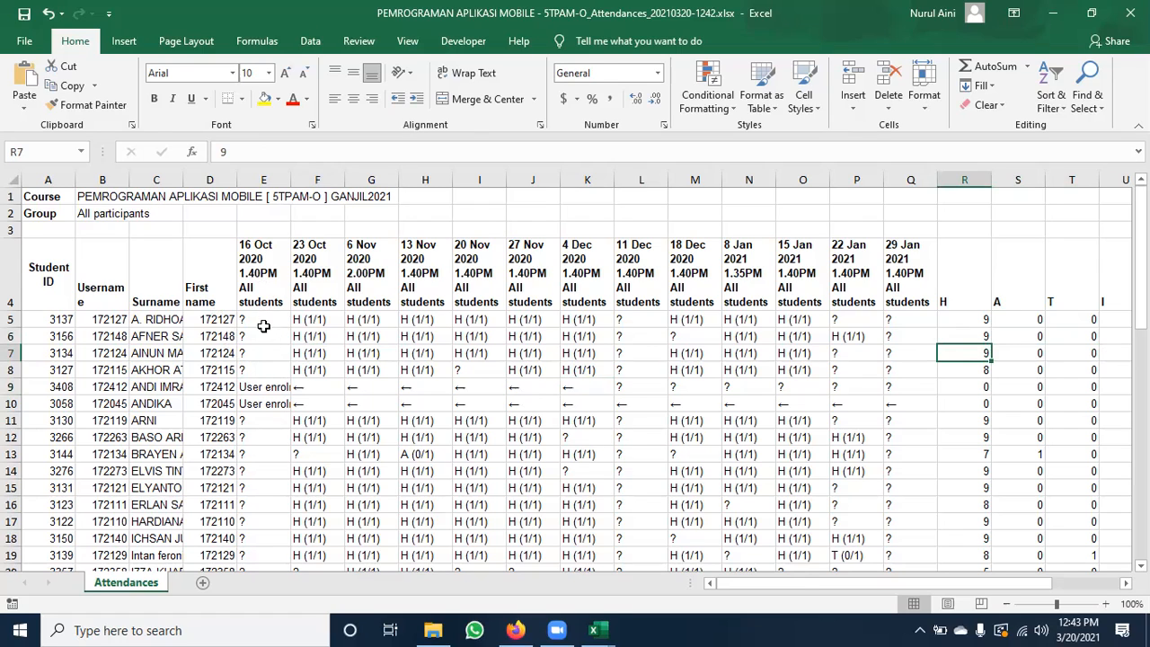
left_click(255, 265)
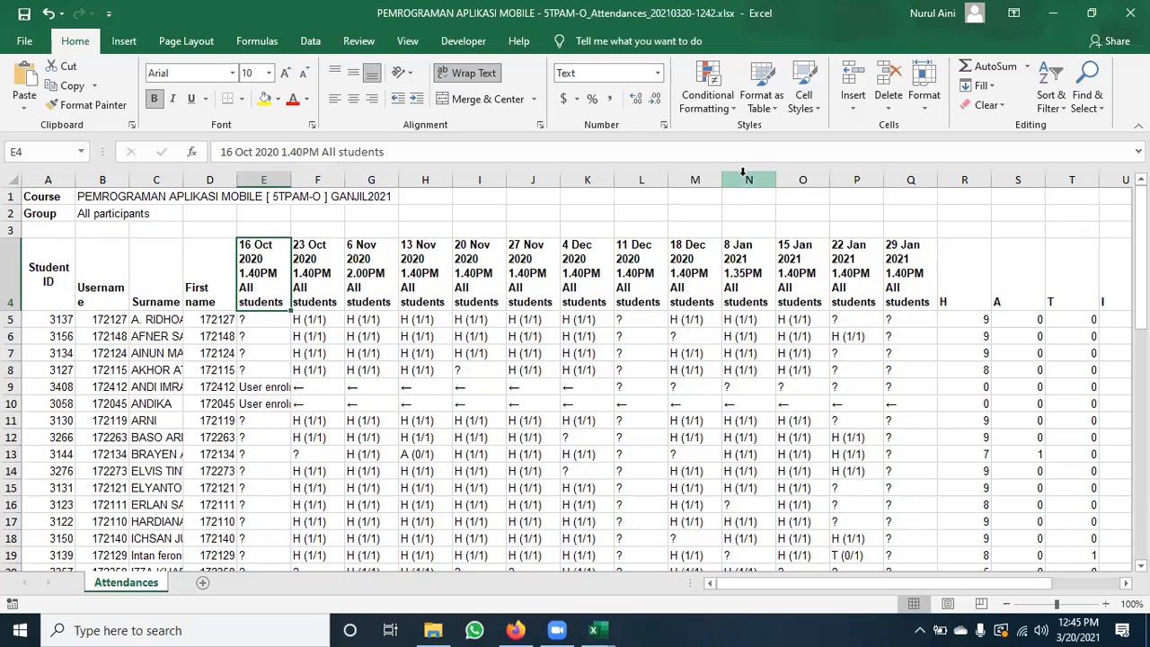
Switch back to Firefox, go to the other open course page and look through its weekly sections down to Pertemuan ke 15
left_click(515, 630)
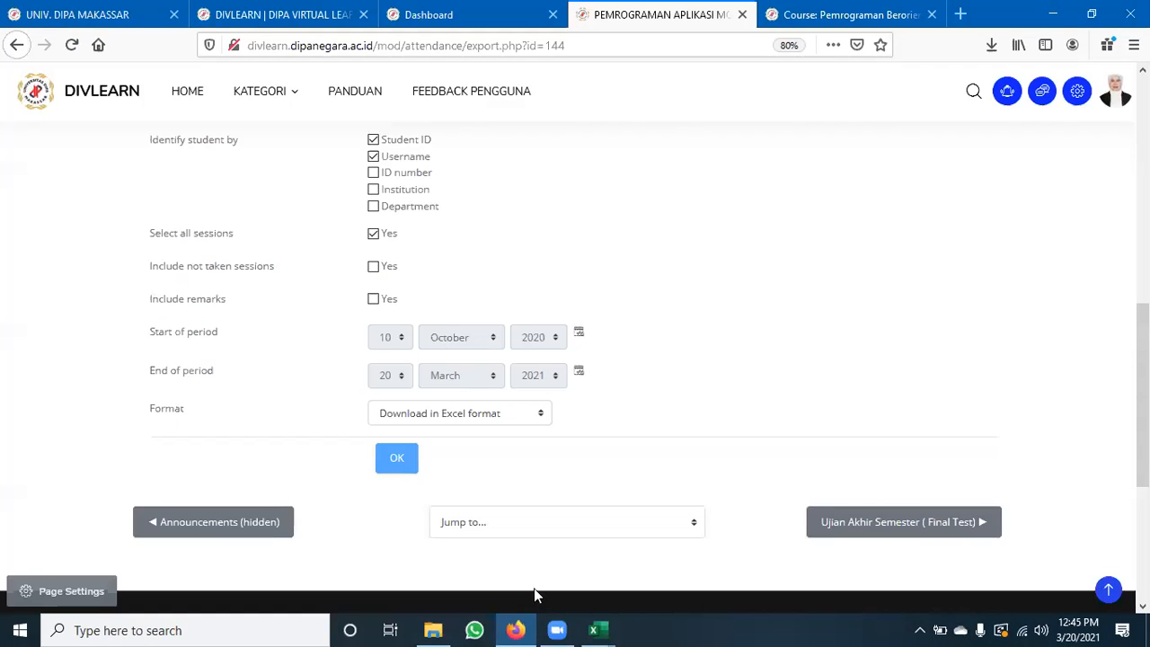
scroll(494, 308, "up", 10)
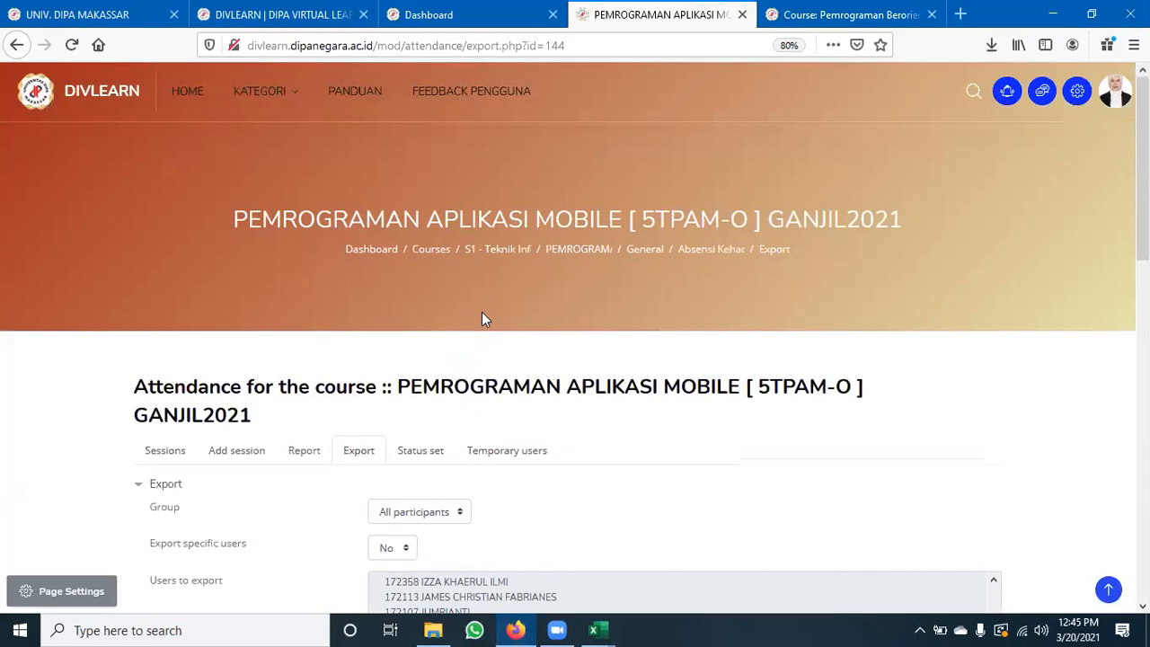
left_click(825, 14)
scroll(534, 372, "down", 18)
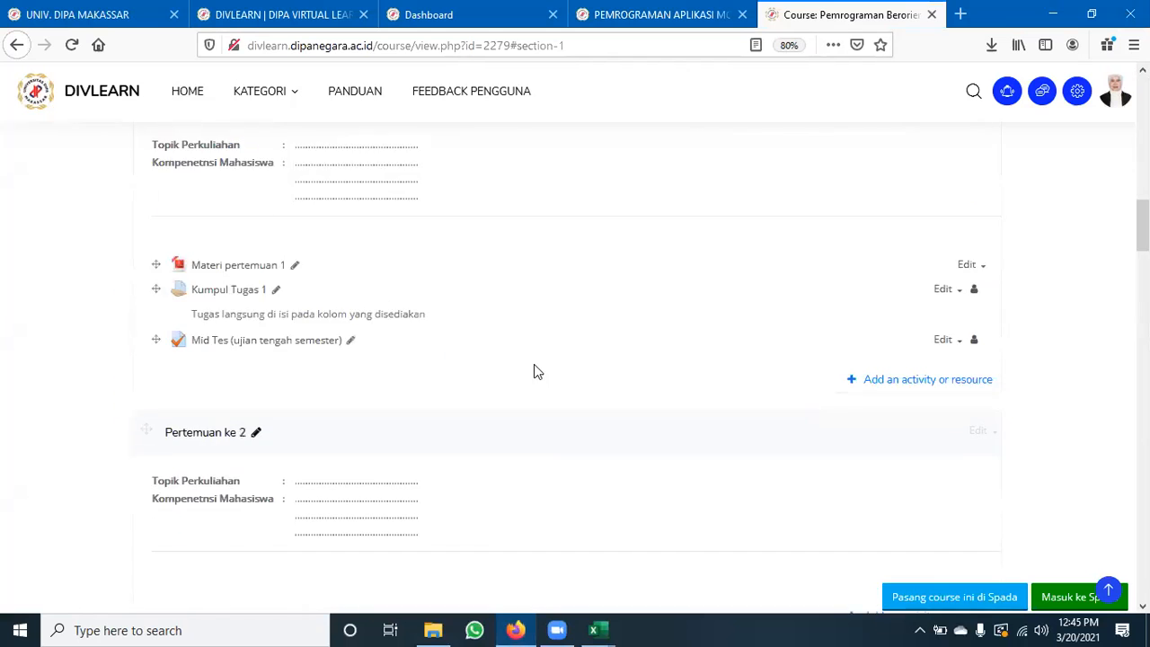
scroll(1015, 490, "down", 19)
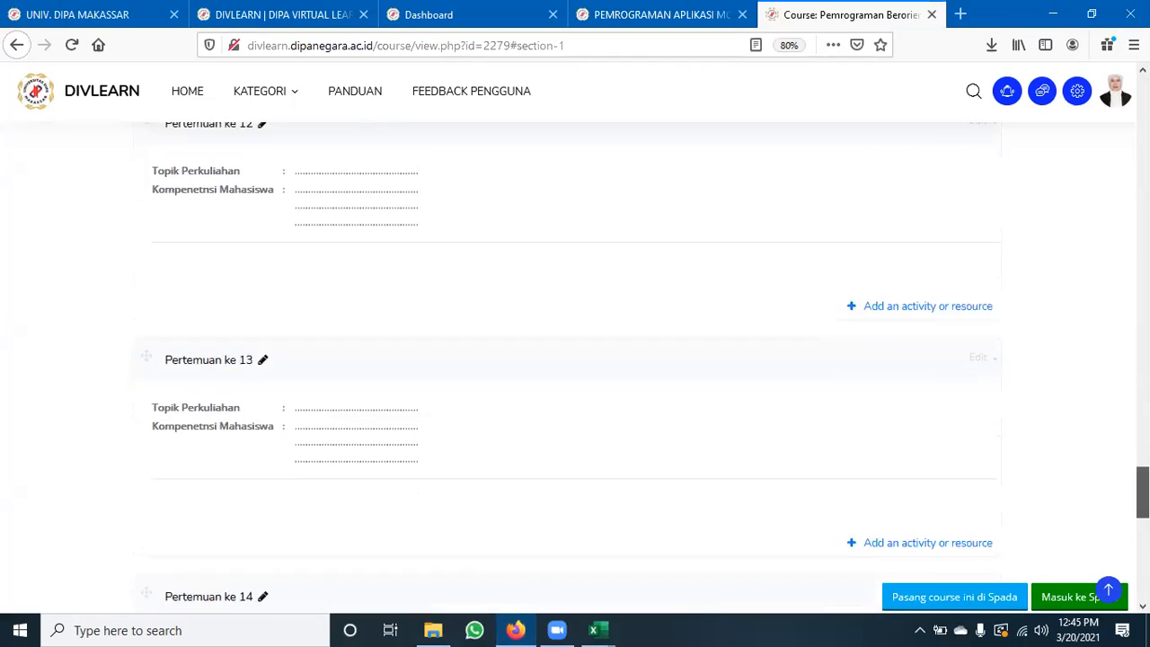
scroll(1014, 490, "up", 2)
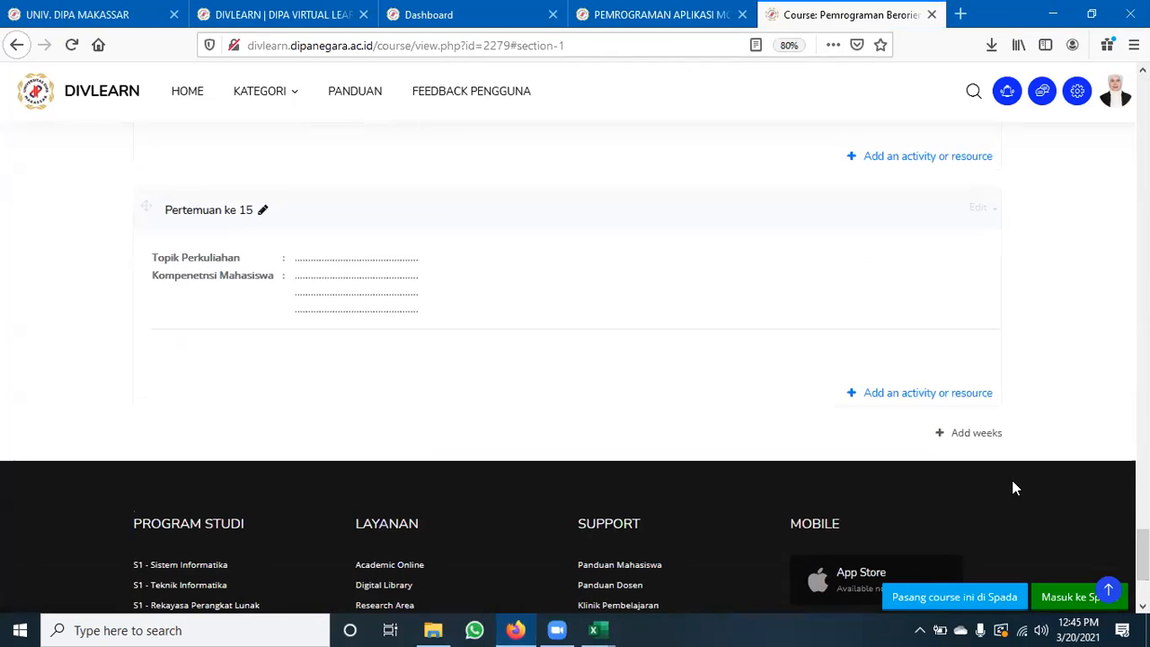